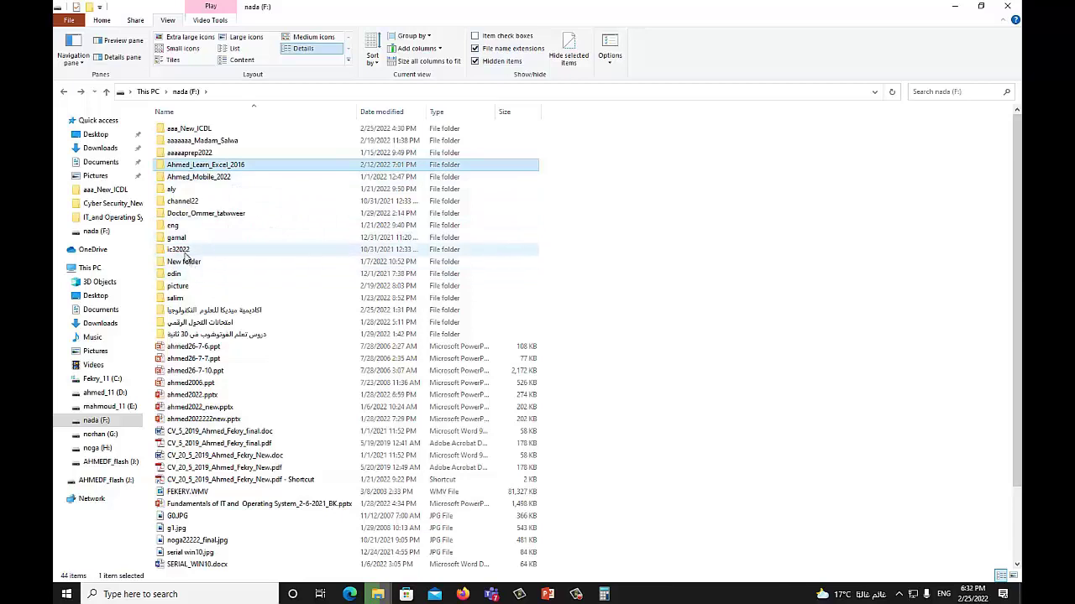
- Add the gamal folder, ahmed26-7-7.ppt and ahmed2022_new.pptx to the current selection and view the actions available for the selected items
left_click(188, 239, "ctrl")
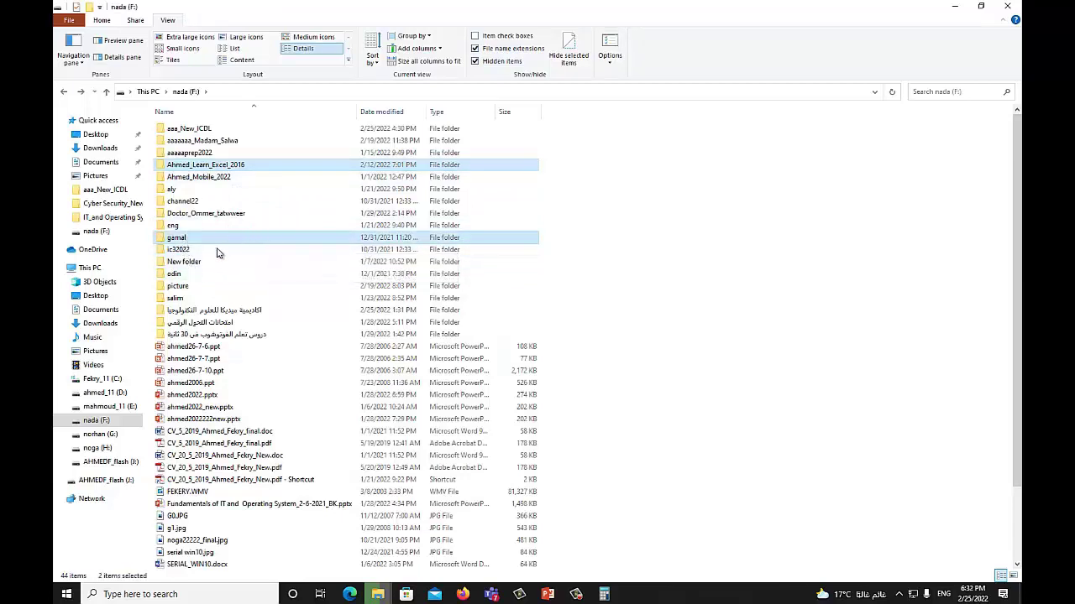
left_click(209, 359, "ctrl")
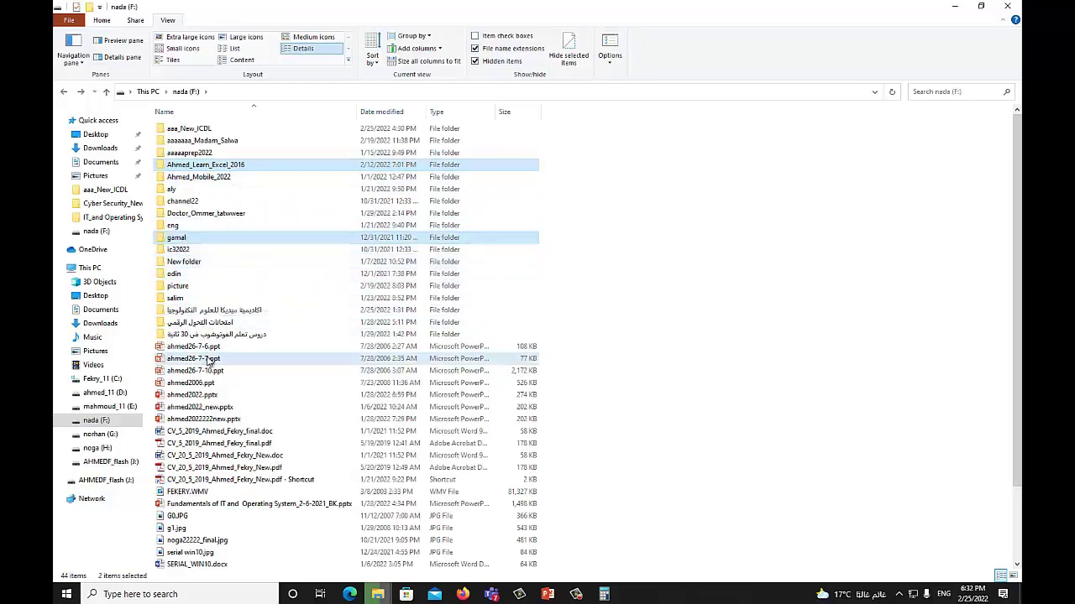
left_click(221, 408, "ctrl")
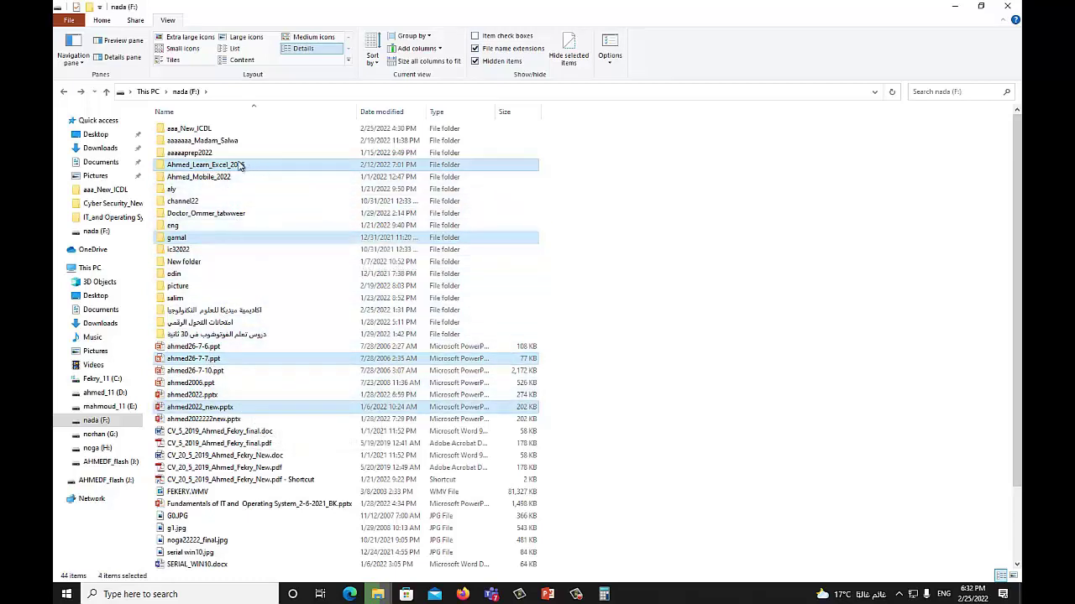
right_click(263, 239)
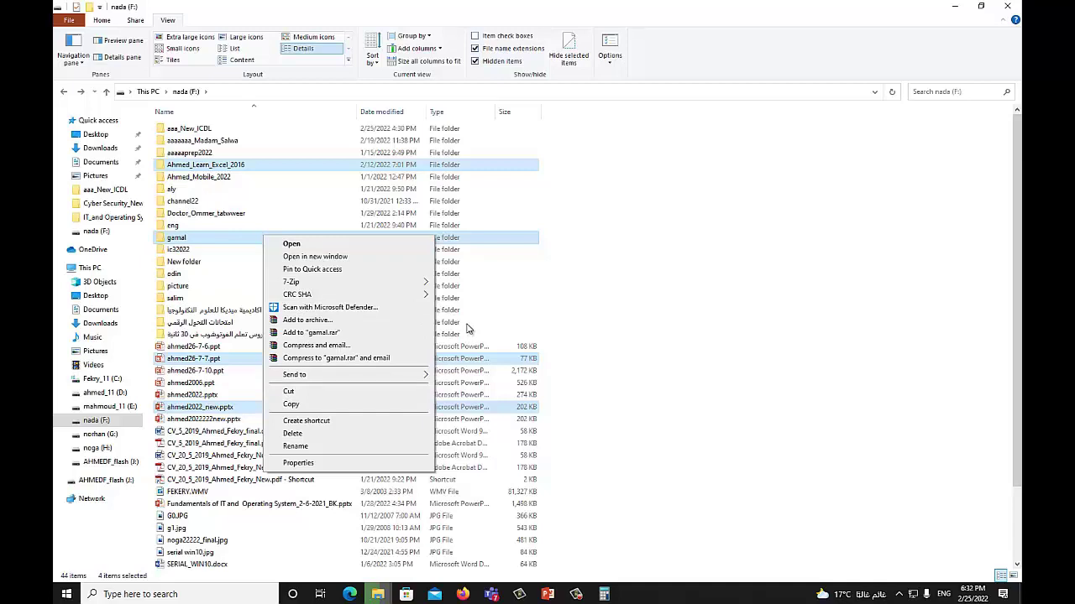
left_click(493, 322)
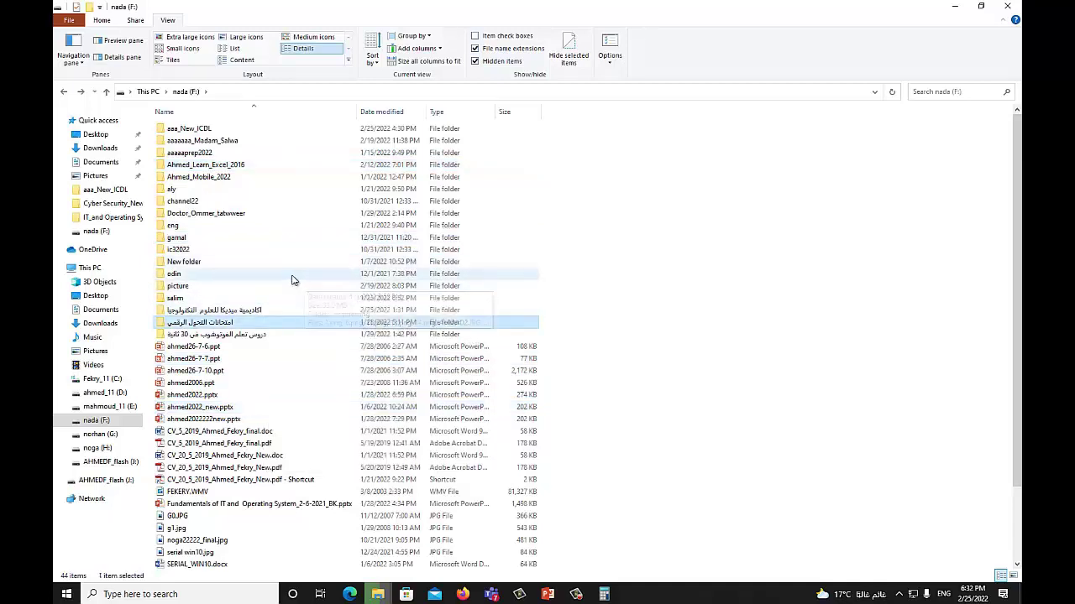
- Select the non-adjacent items Doctor_Ommer_tatwweer, ic32022, ahmed26-7-10.ppt and ahmed2022_new.pptx together, and release the selection
left_click(201, 215)
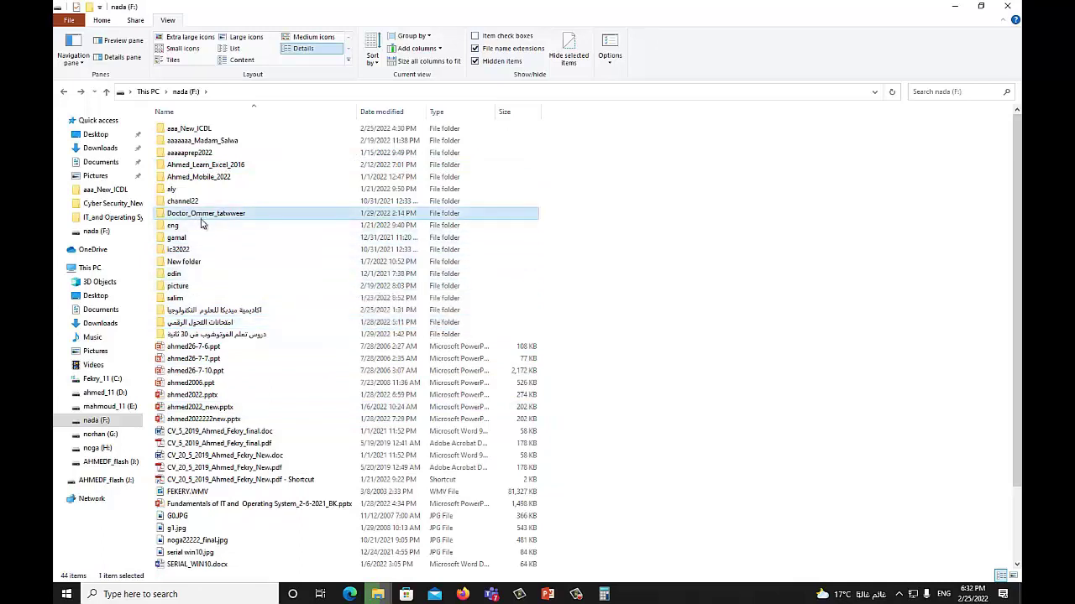
left_click(213, 253, "ctrl")
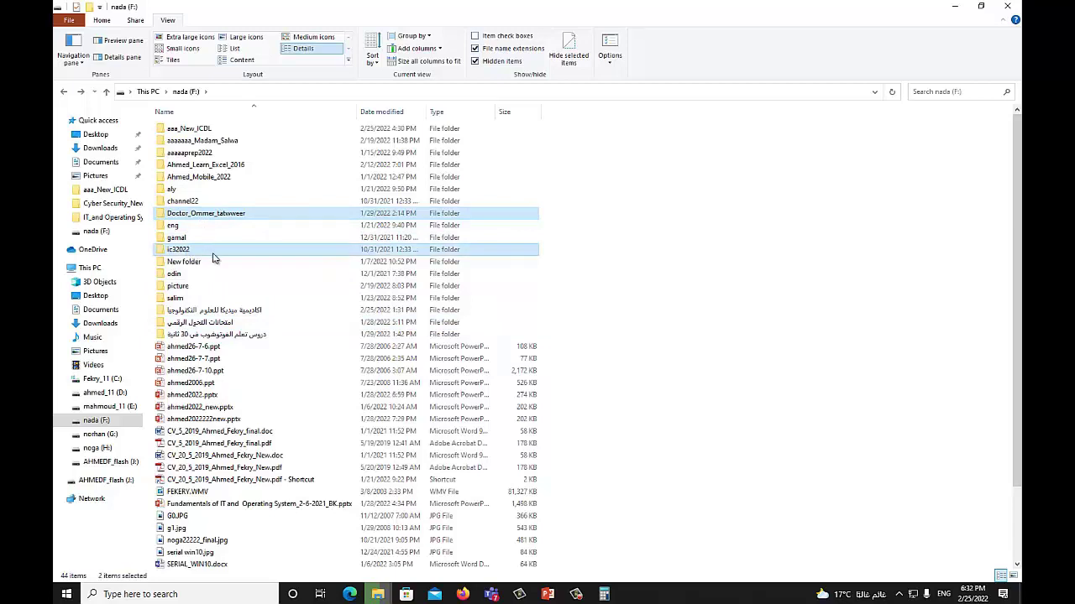
left_click(214, 371, "ctrl")
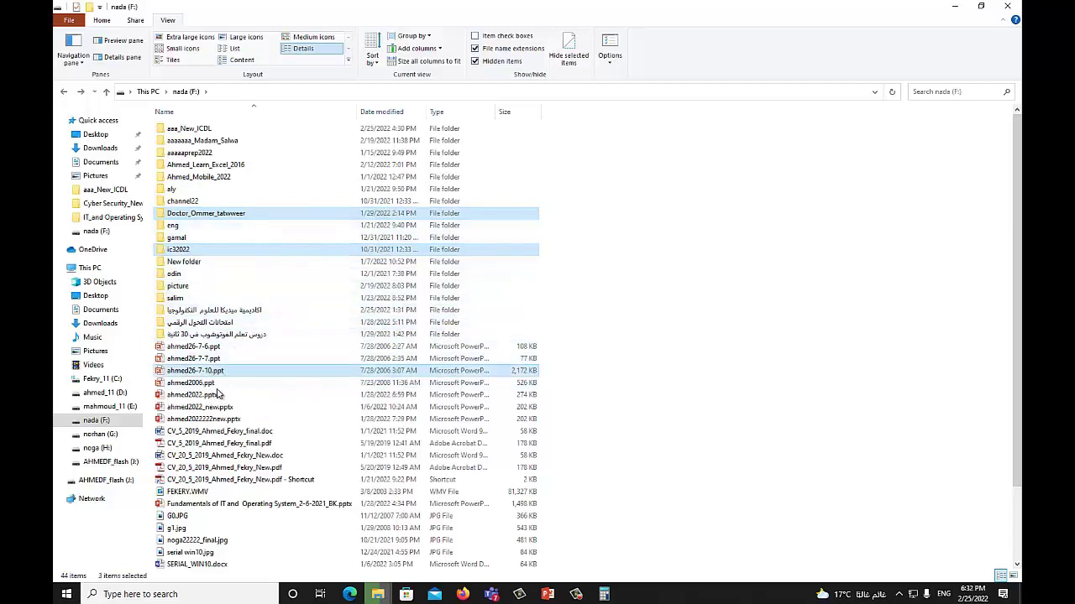
left_click(216, 407, "ctrl")
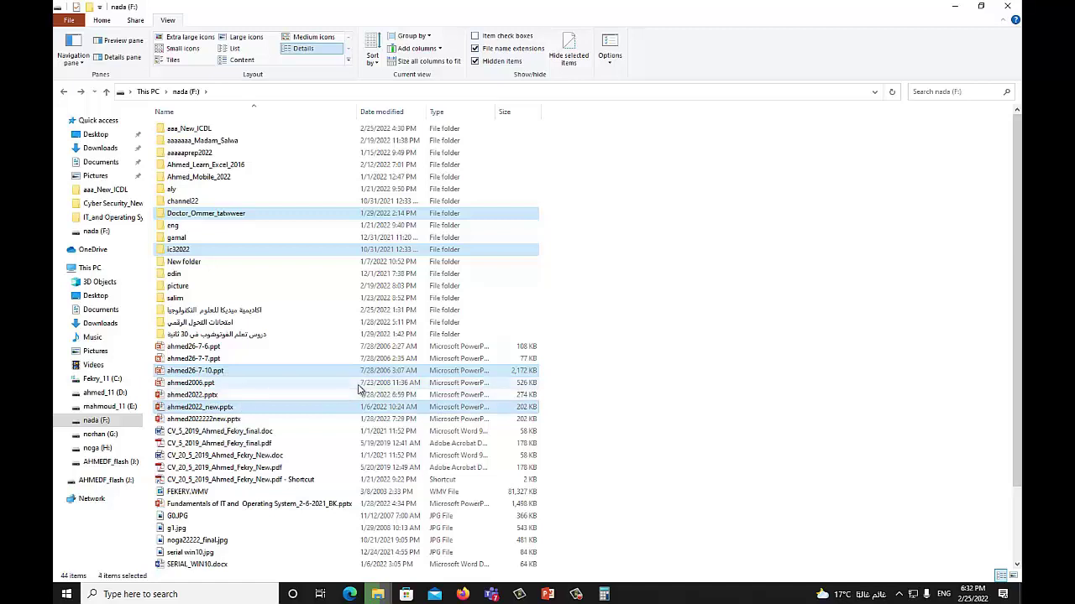
left_click(529, 299)
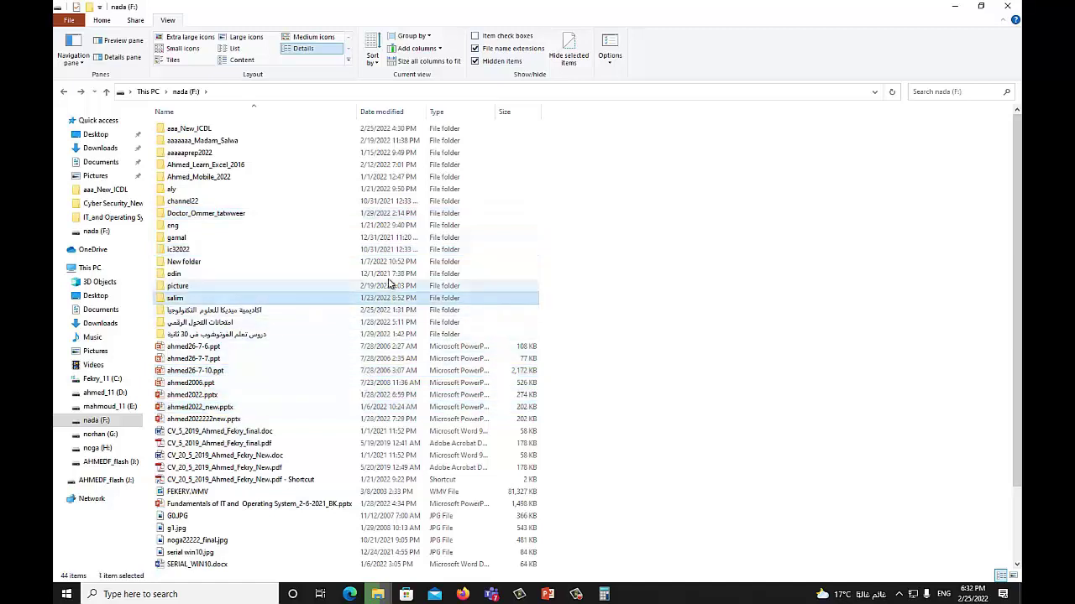
- Select the contiguous range from the Doctor_Ommer_tatwweer folder through ahmed2022.pptx, and clear the selection
left_click(191, 215)
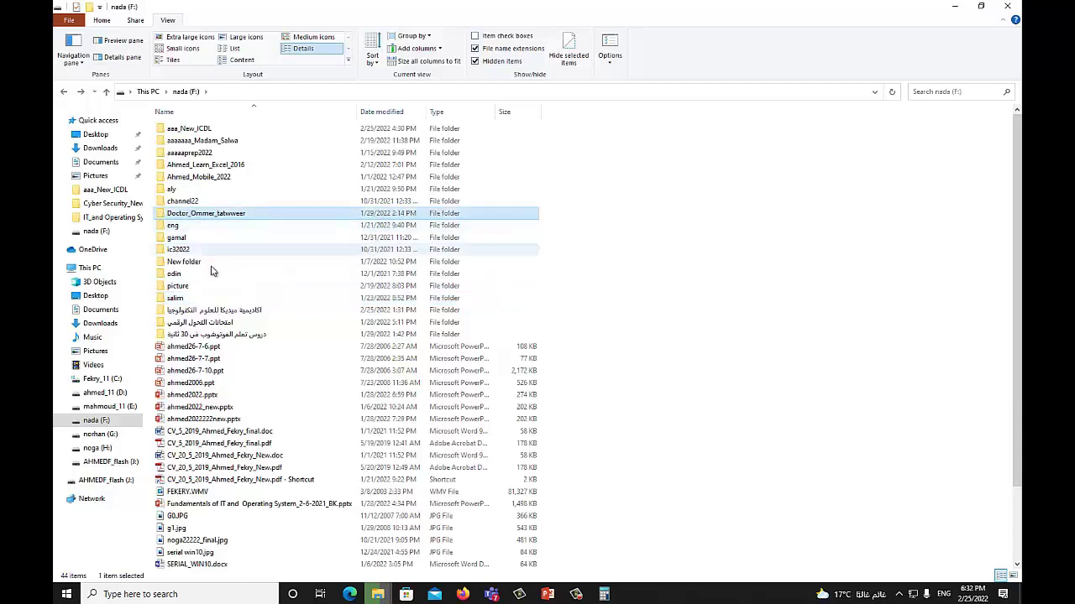
left_click(206, 396, "shift")
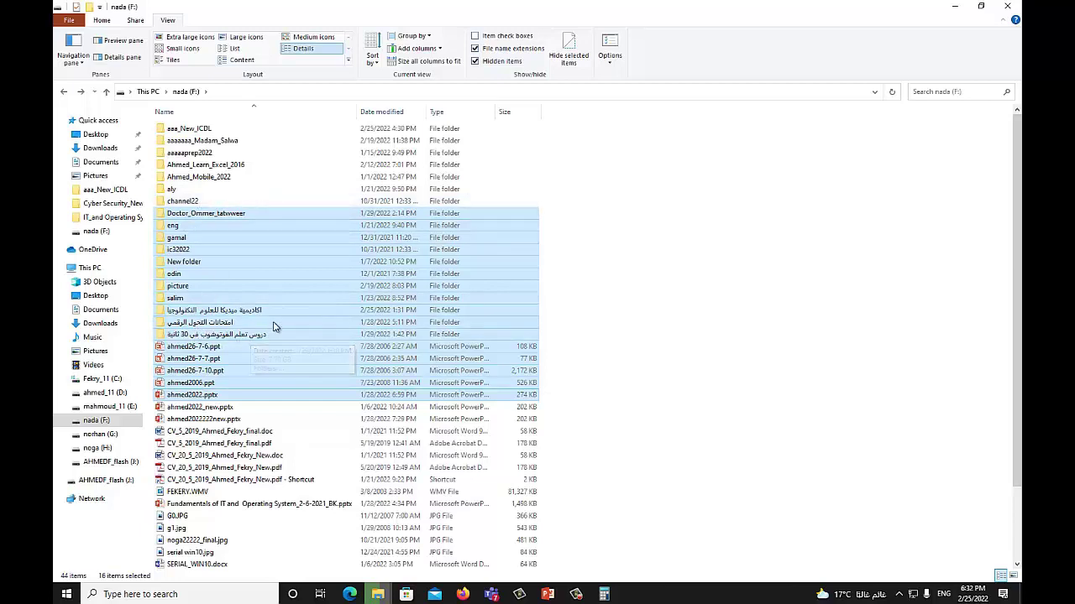
left_click(563, 271)
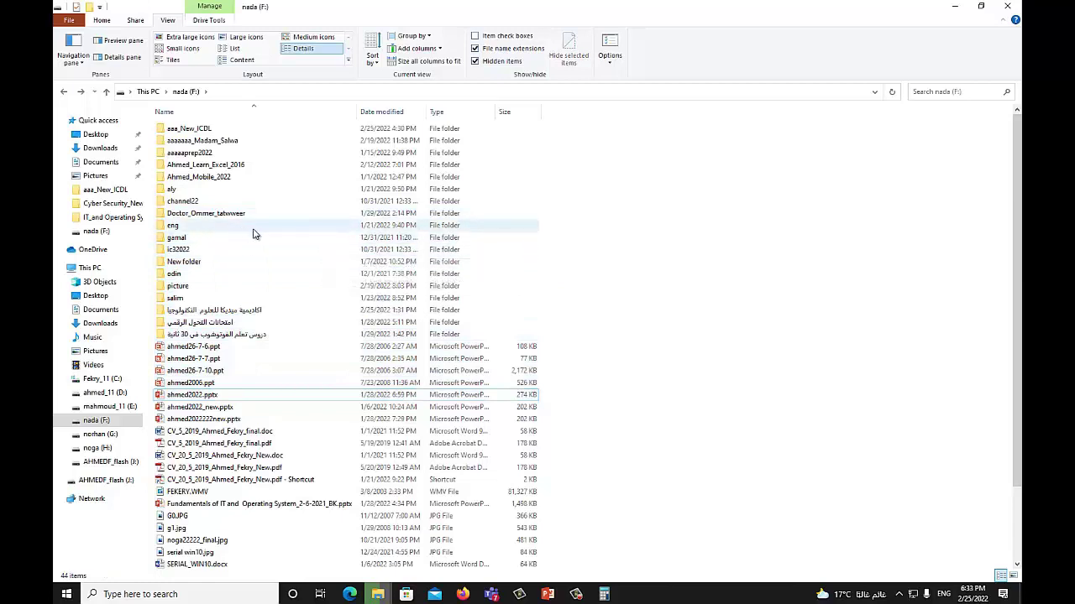
- Draw a selection box over a block of items in the list, clear it, and select all items on drive F:
left_click_drag(541, 195, 285, 534)
left_click(609, 266)
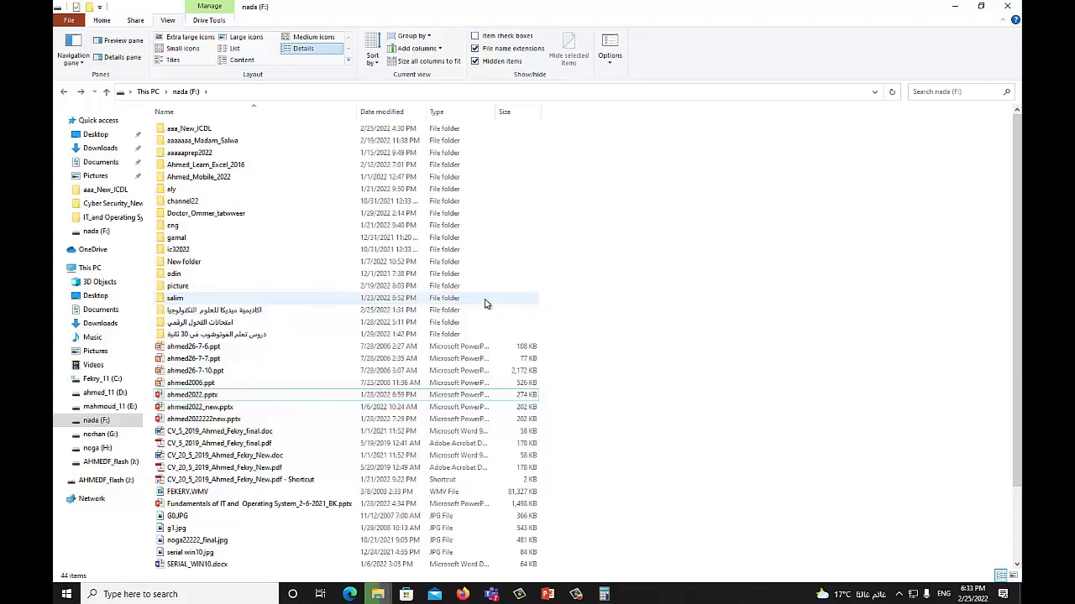
key("ctrl+a")
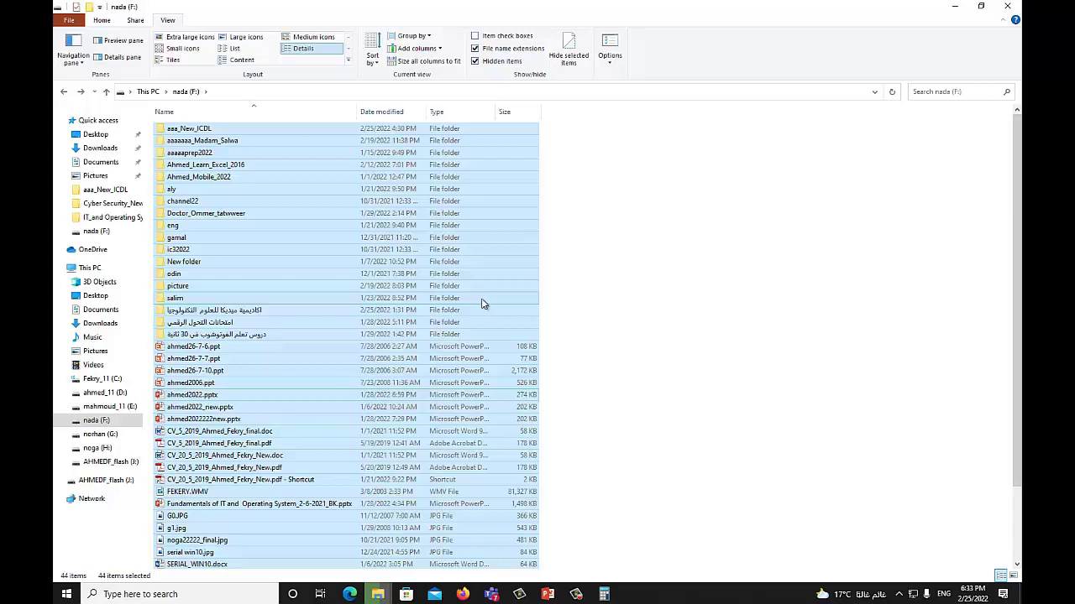
- Look over the drives in This PC, highlighting C: and D:, and open drive F:
left_click(92, 268)
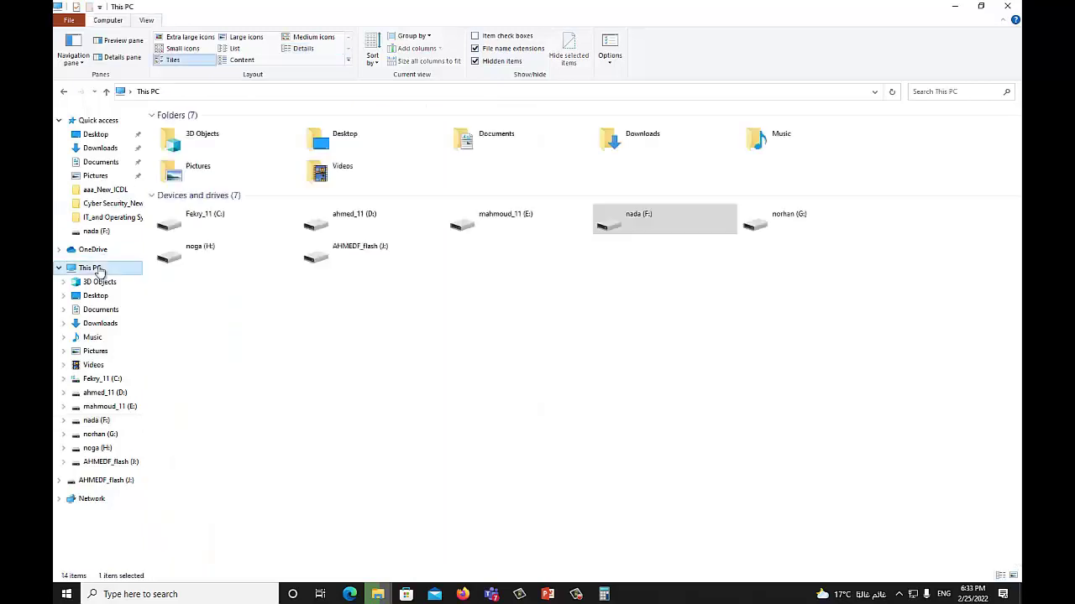
left_click(227, 217)
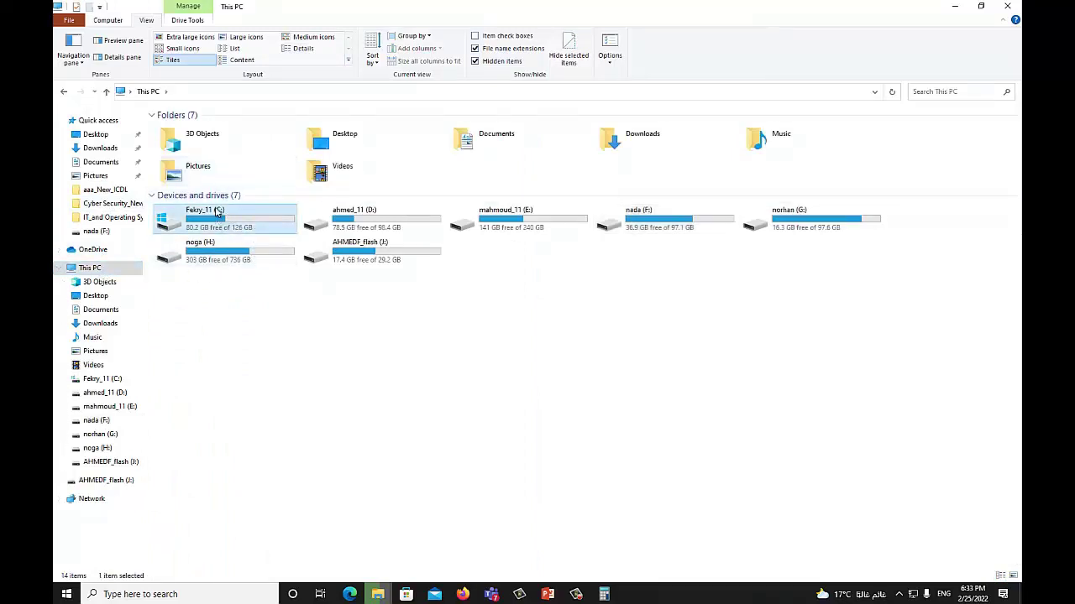
left_click(374, 222)
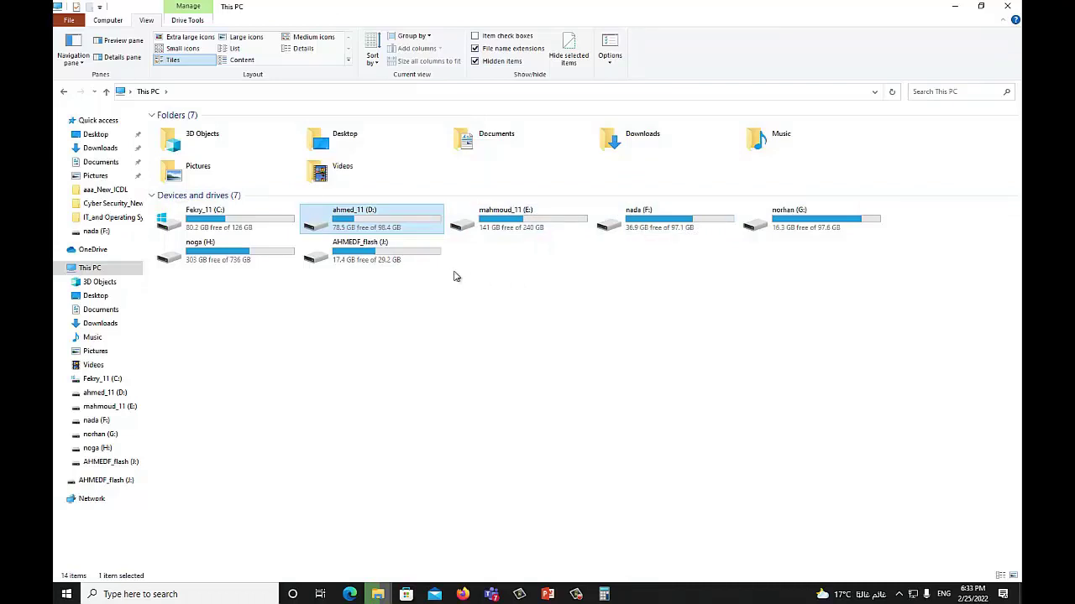
left_click(647, 226)
double_click(647, 226)
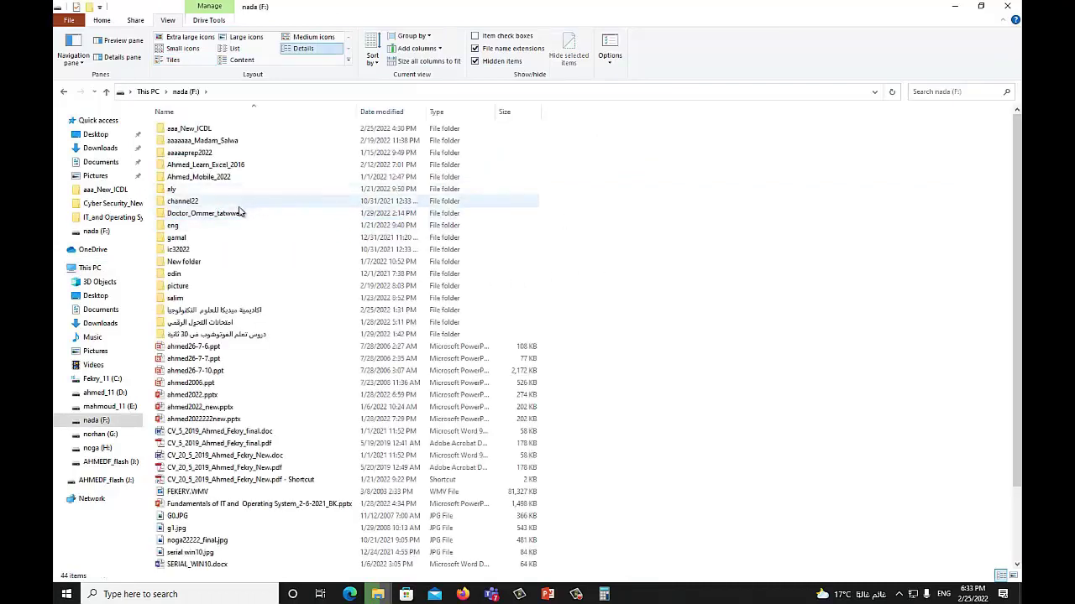
- Highlight individual folders on drive F: one at a time, from channel22 through gamal and Ahmed_Mobile_2022
left_click(192, 202)
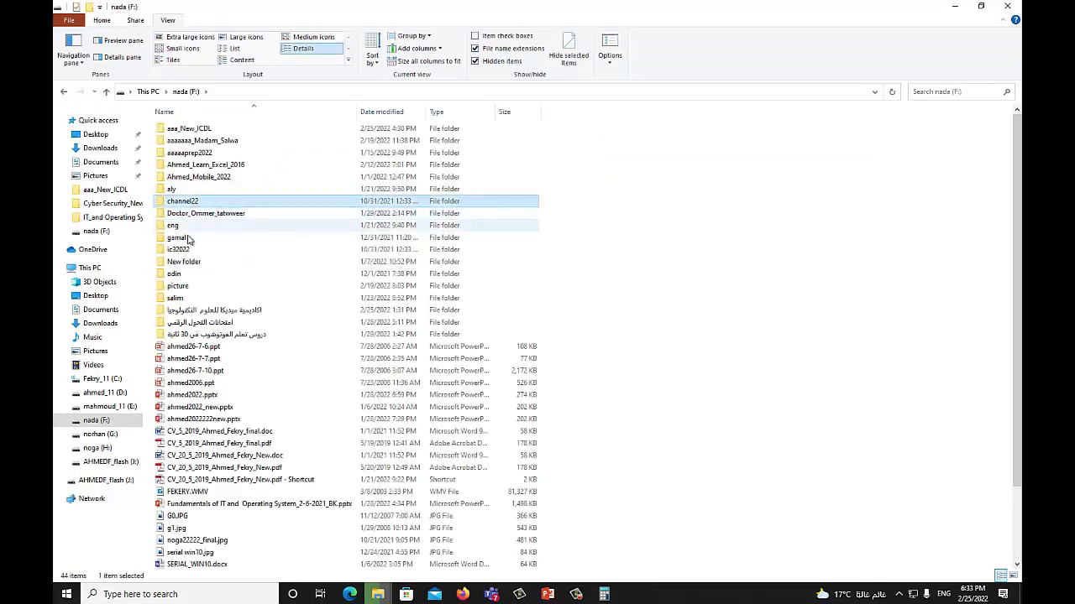
left_click(193, 215)
left_click(172, 226)
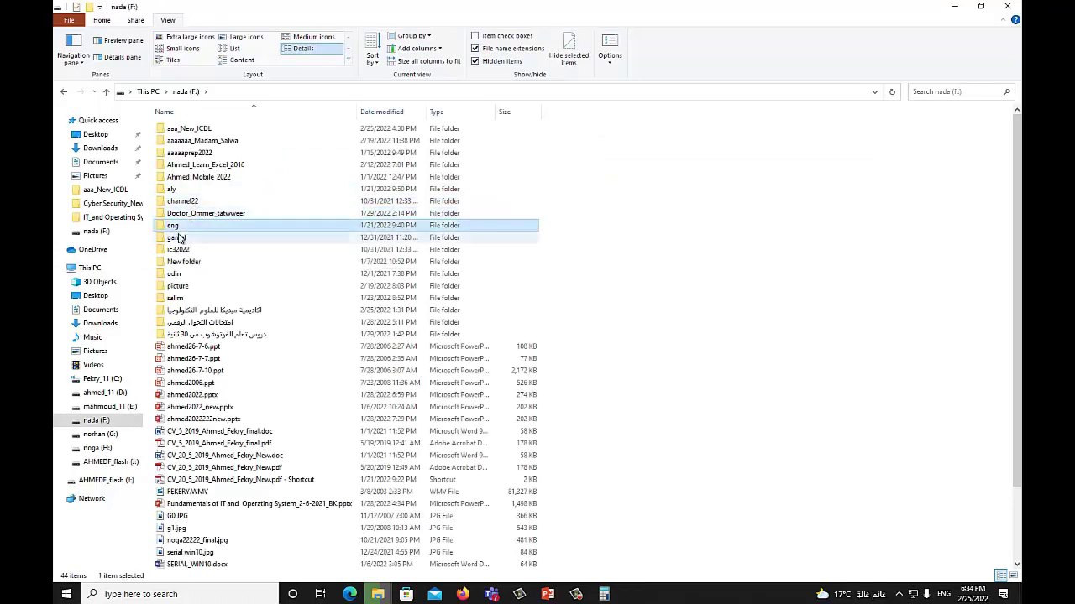
left_click(174, 239)
left_click(200, 178)
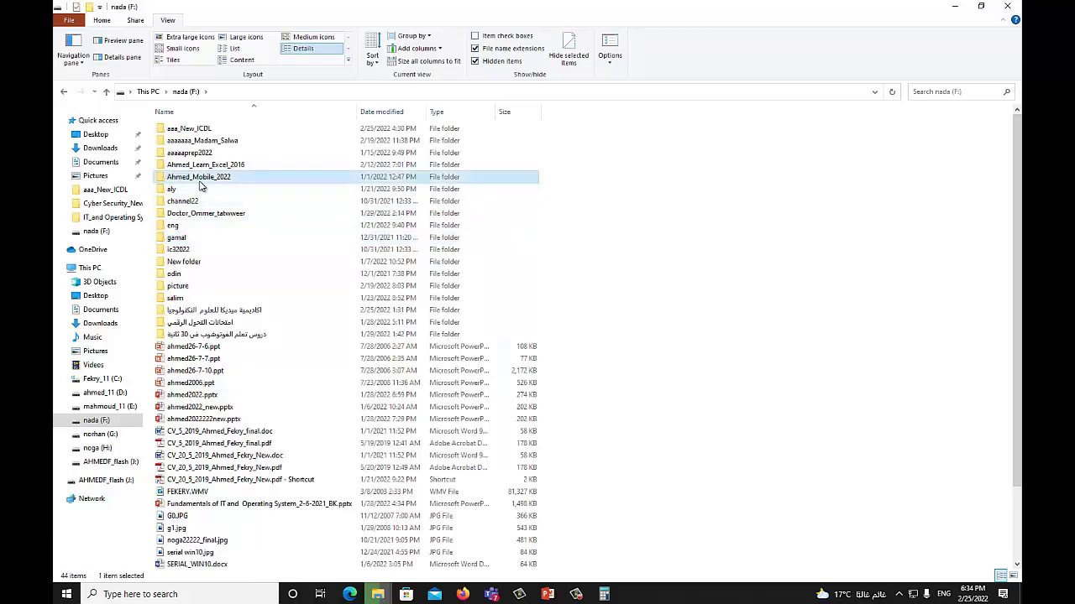
- Highlight the presentation files ahmed26-7-6.ppt, ahmed26-7-7.ppt, ahmed26-7-10.ppt and ahmed2022.pptx one at a time
left_click(190, 347)
left_click(191, 359)
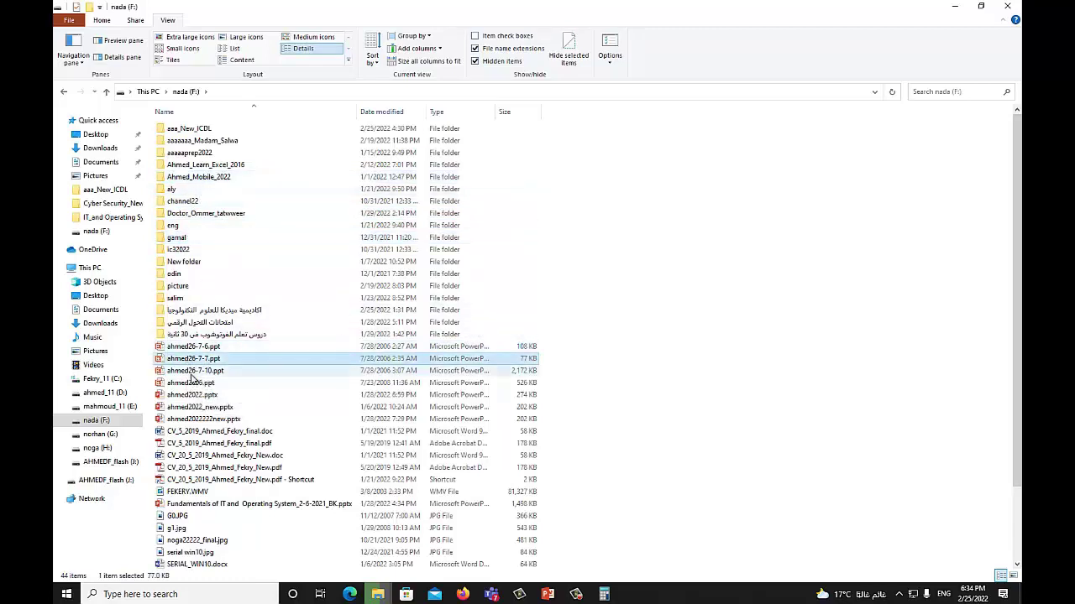
left_click(193, 371)
left_click(194, 395)
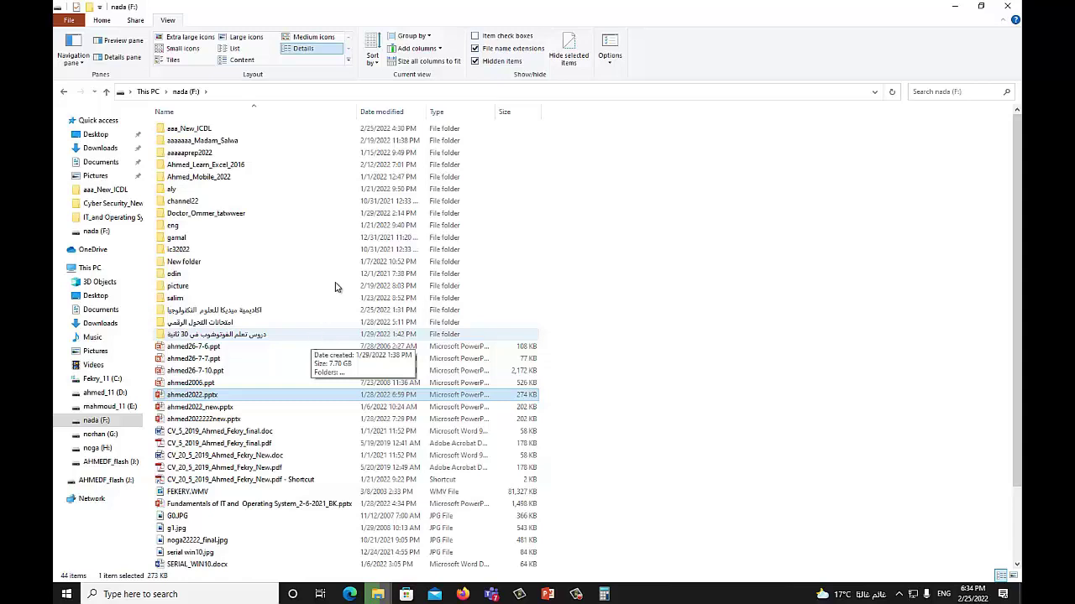
- Compare folders with files by highlighting Ahmed_Mobile_2022 and Doctor_Ommer_tatwweer, followed by ahmed26-7-6.ppt, ahmed26-7-7.ppt and ahmed2022.pptx
left_click(205, 179)
left_click(207, 214)
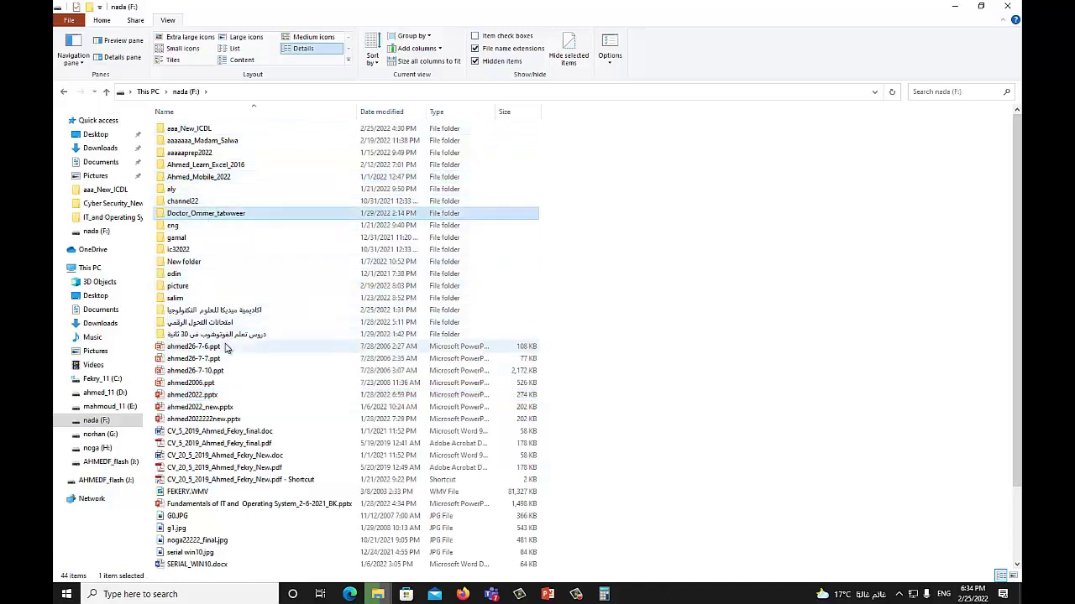
left_click(225, 348)
left_click(206, 359)
left_click(206, 395)
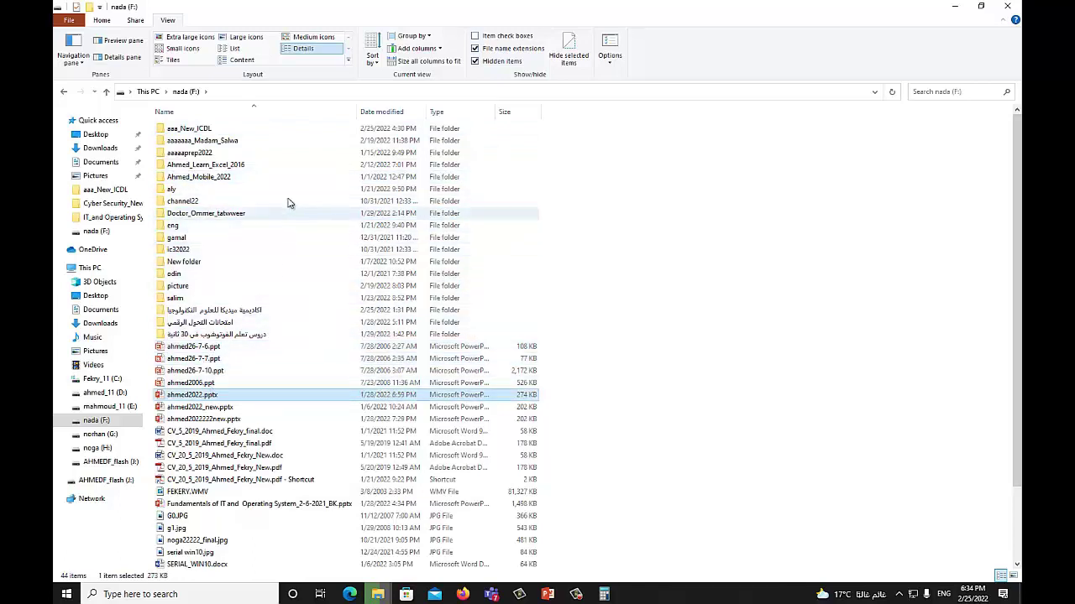
- Open the Doctor_Ommer_tatwweer folder and highlight several of its subfolders and files one at a time, including ICDL_Teacher_2022, sales.xlsx and ic3_icdl_22_9_2021
double_click(215, 214)
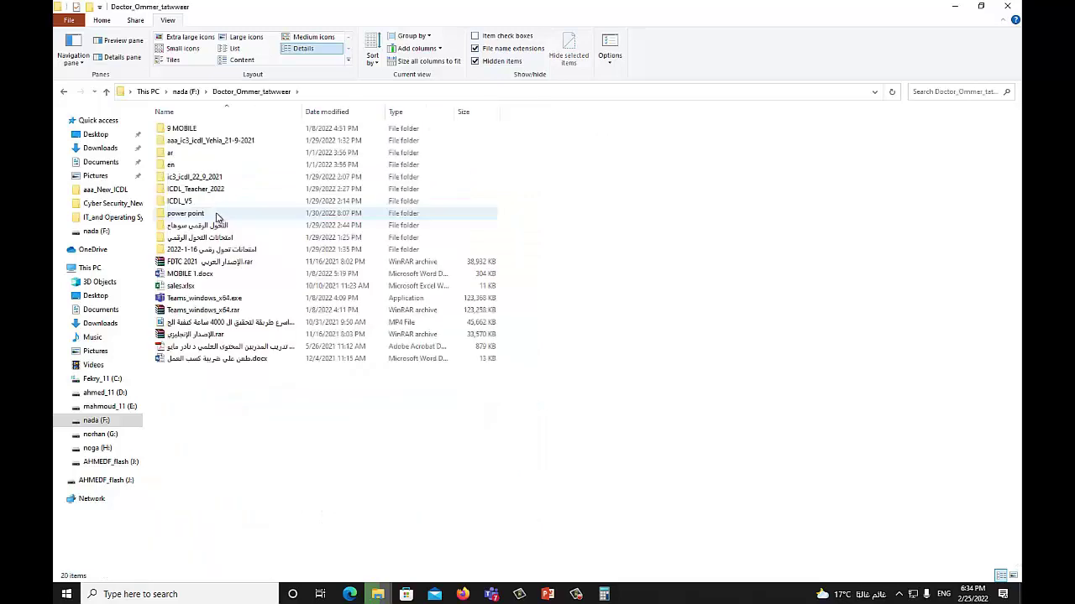
left_click(184, 153)
left_click(181, 189)
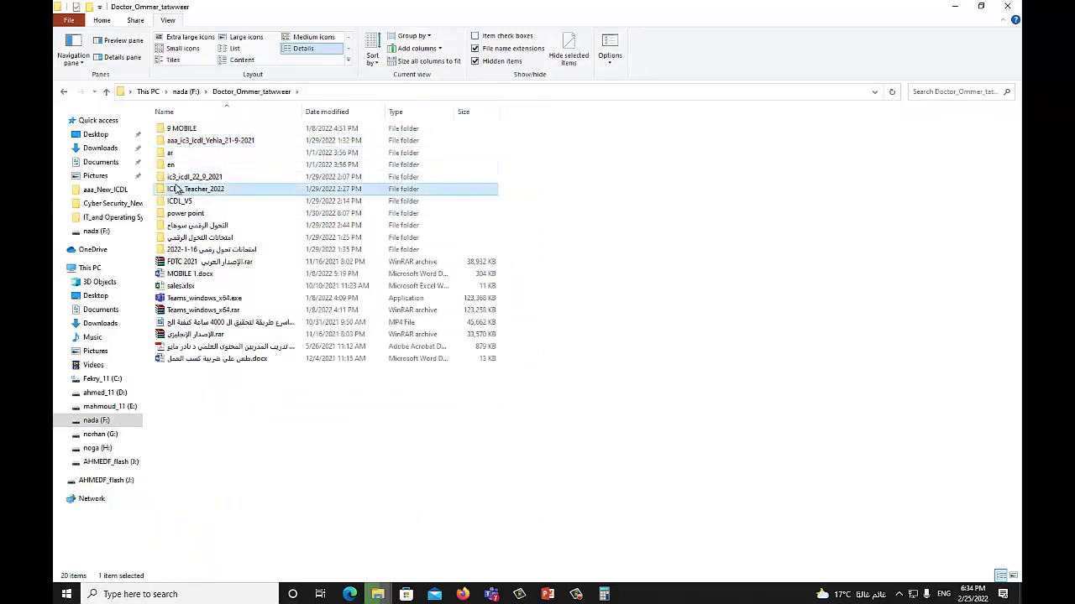
left_click(200, 274)
left_click(200, 263)
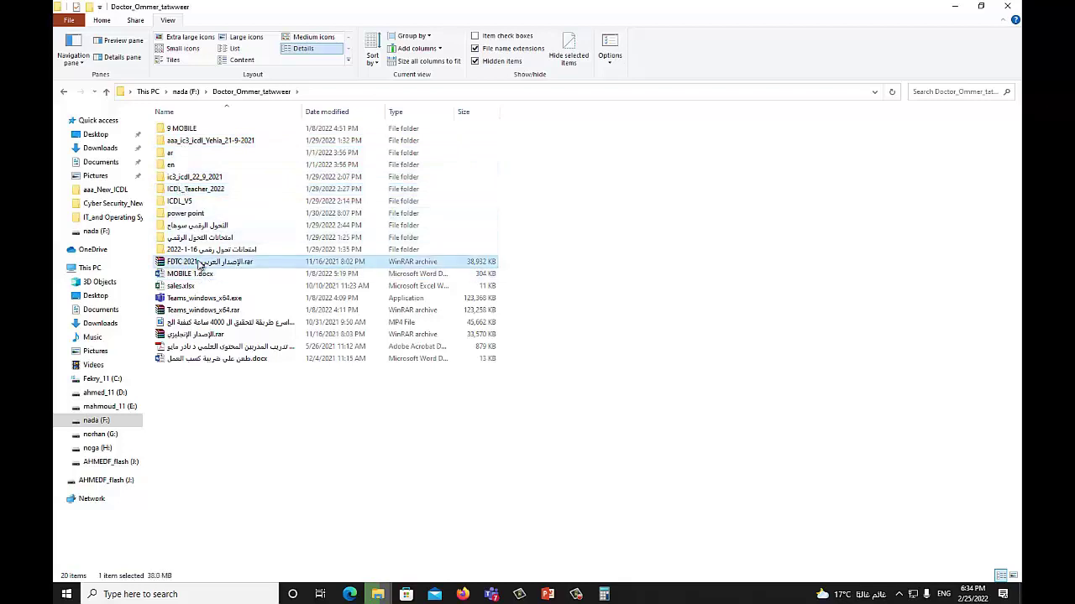
left_click(201, 286)
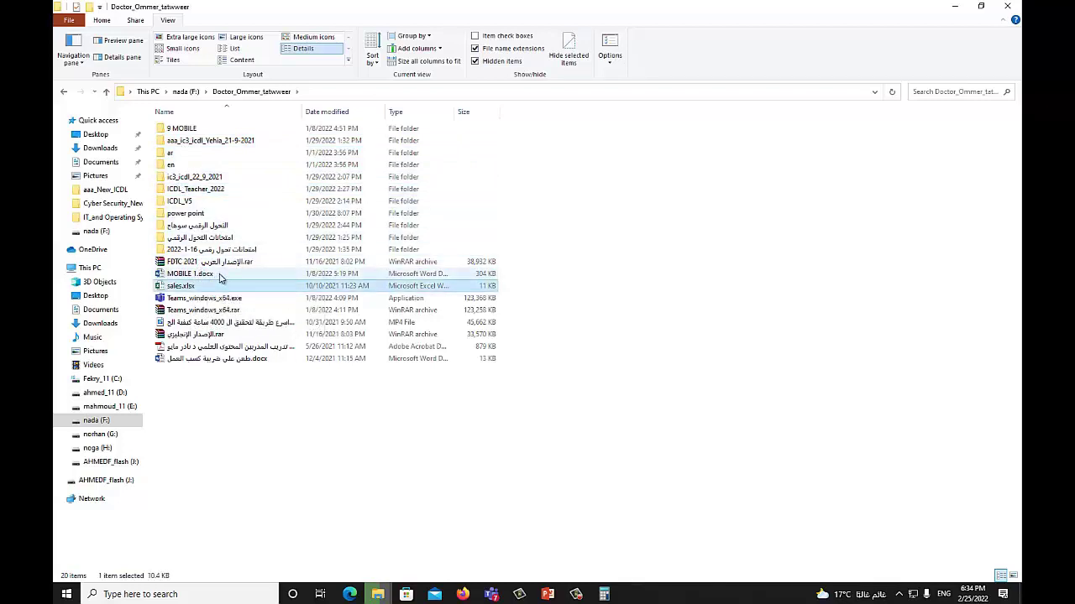
left_click(199, 141)
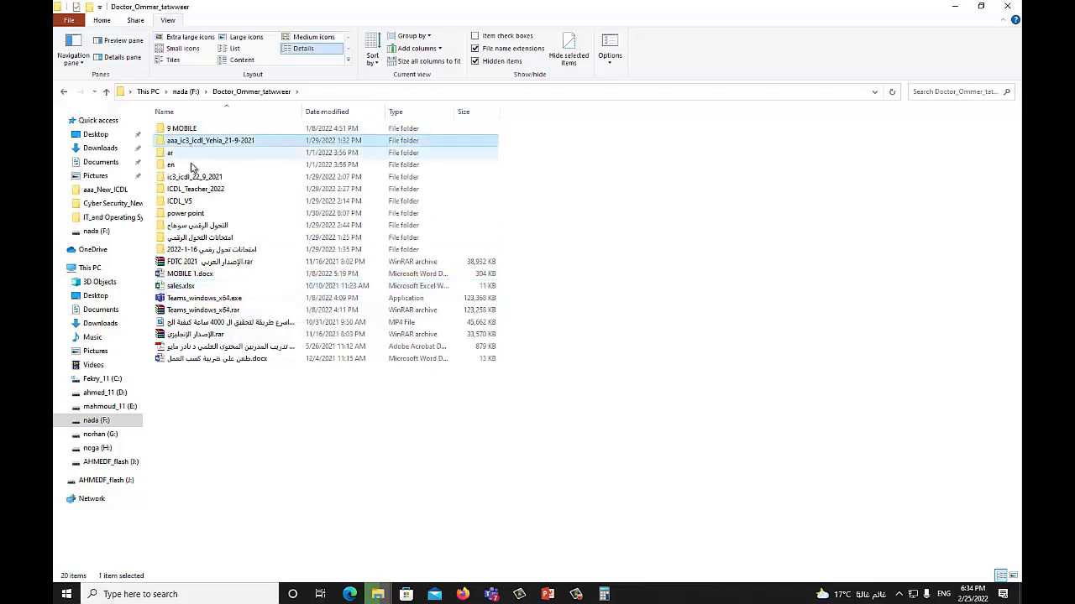
left_click(193, 177)
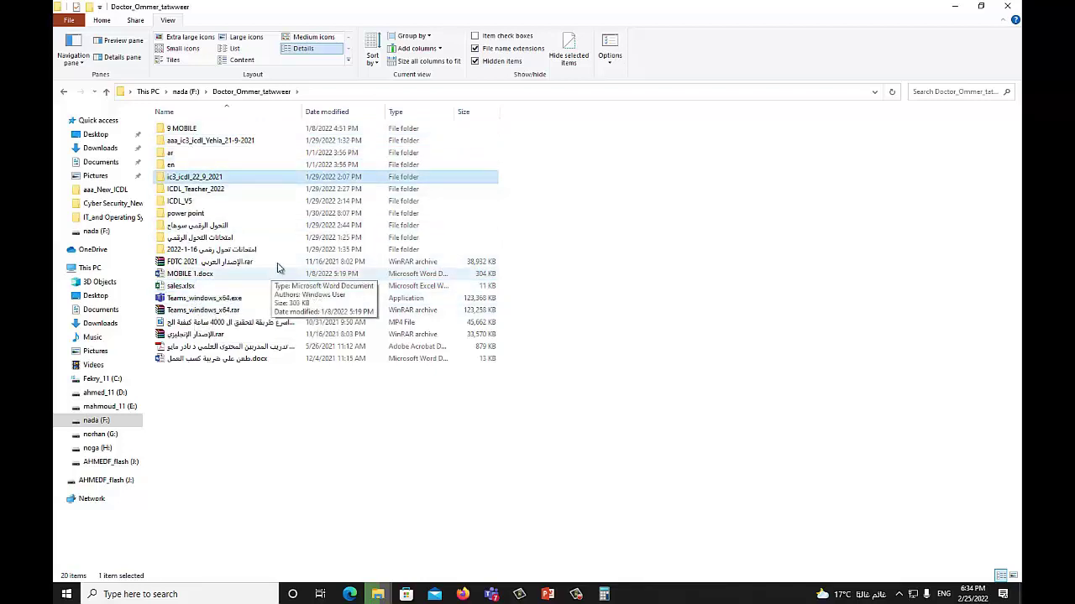
- Open the Arabic trainer-training PDF from the folder in Adobe Reader and read through to page 2
double_click(265, 346)
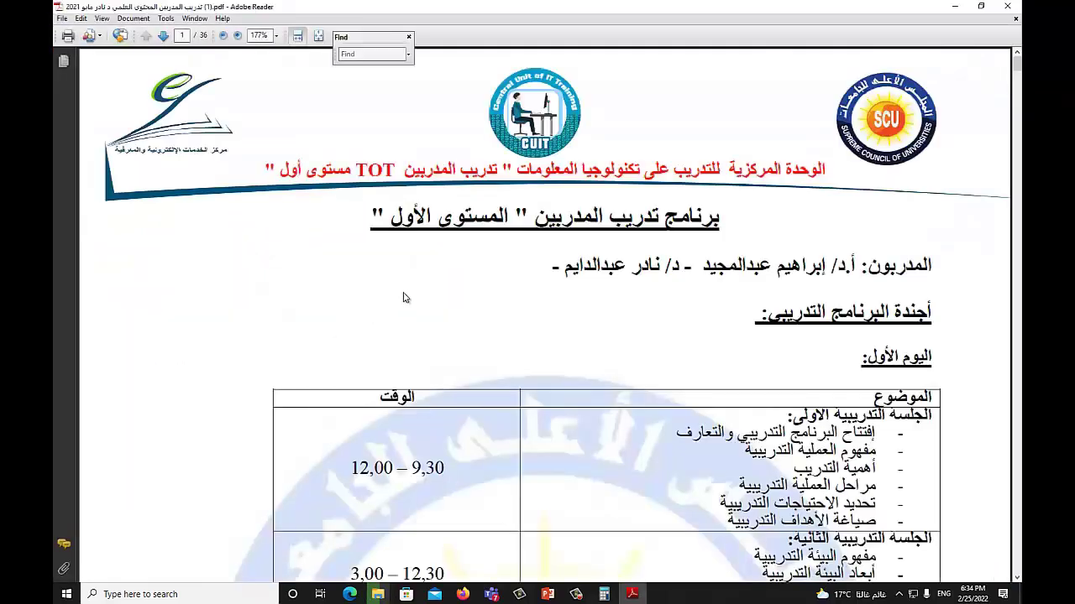
scroll(403, 297, "down", 15)
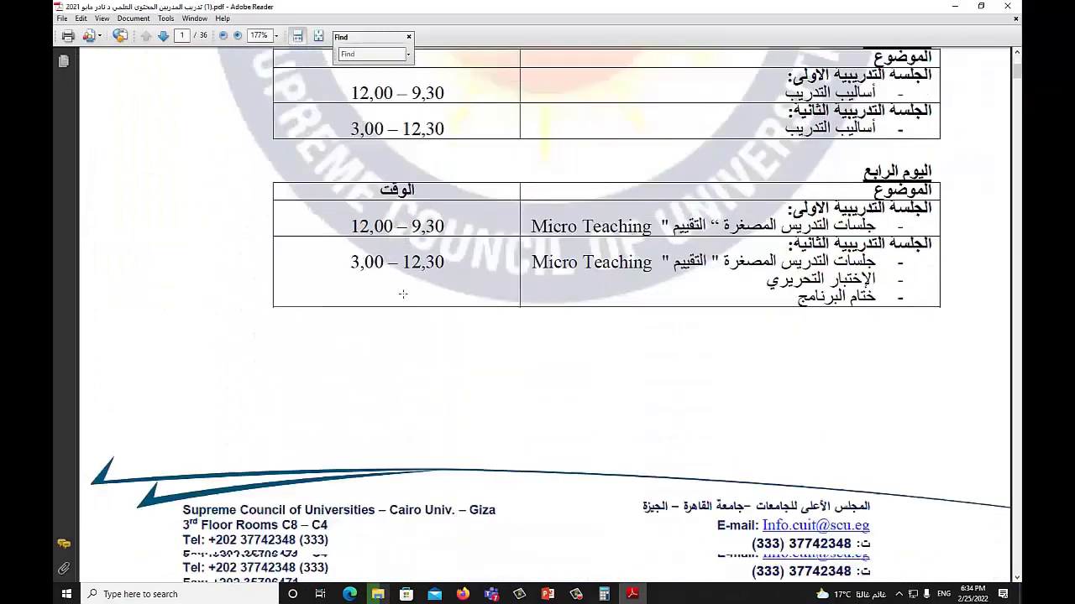
scroll(403, 294, "down", 10)
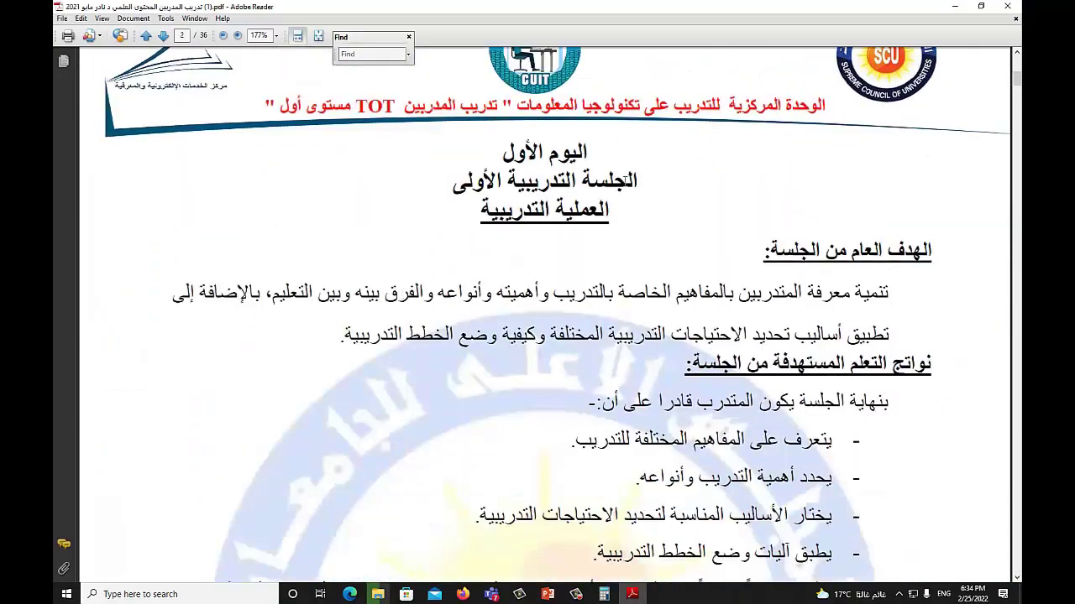
- Leave the PDF, highlight the ic3_icdl_22_9_2021 and ICDL_Teacher_2022 folders, and view the contents of the E: drive
left_click(1007, 5)
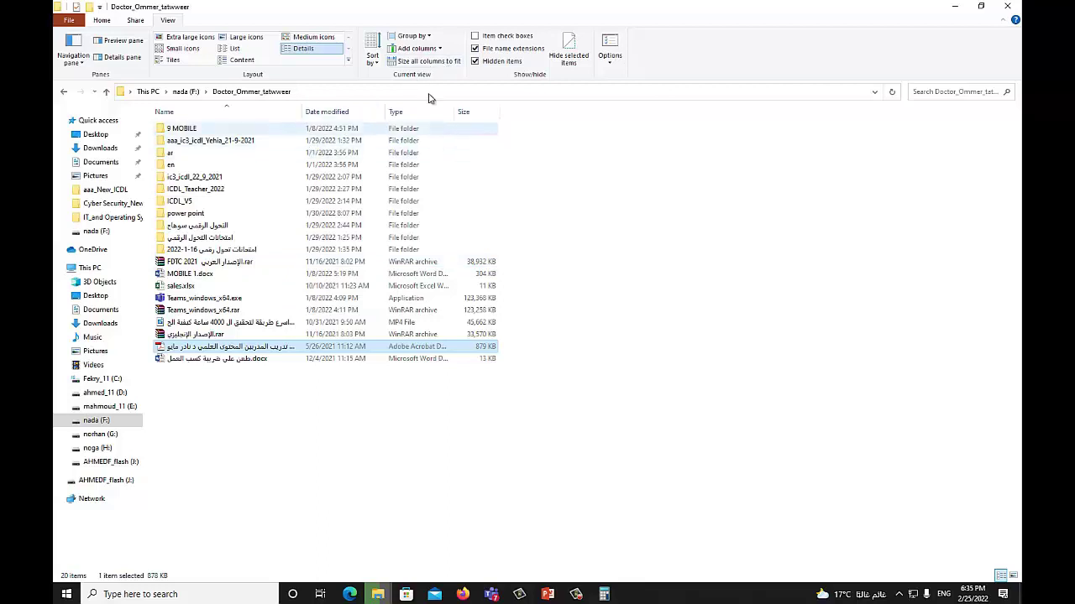
left_click(209, 179)
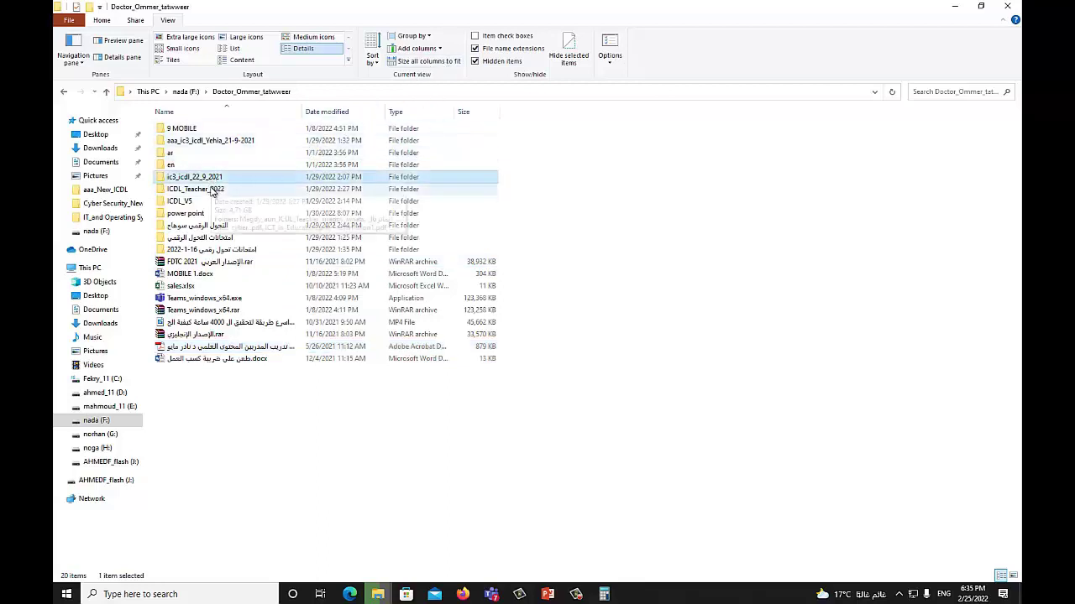
left_click(211, 190)
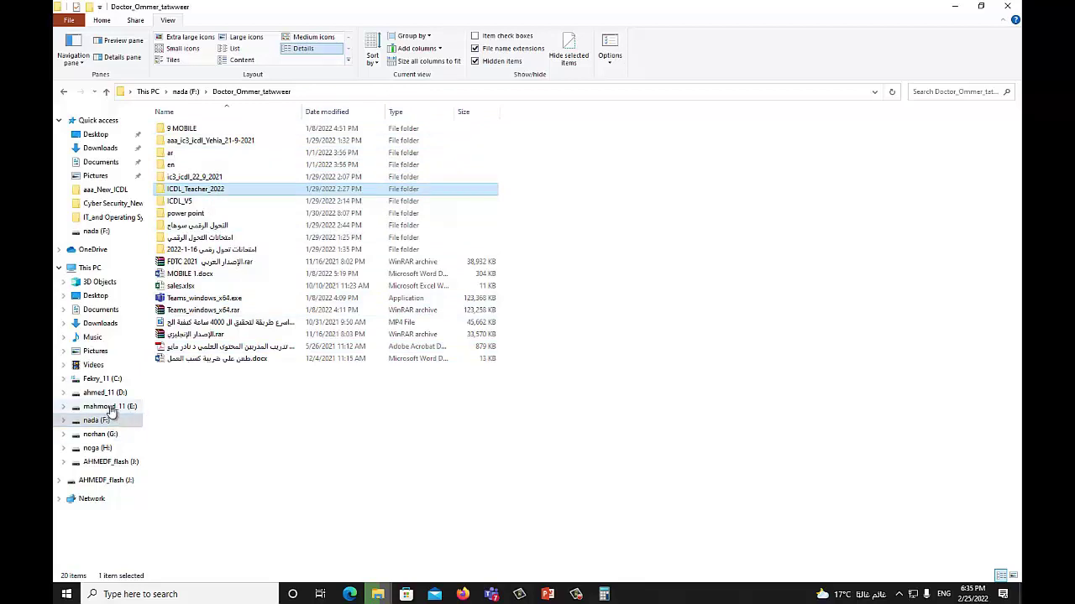
left_click(119, 408)
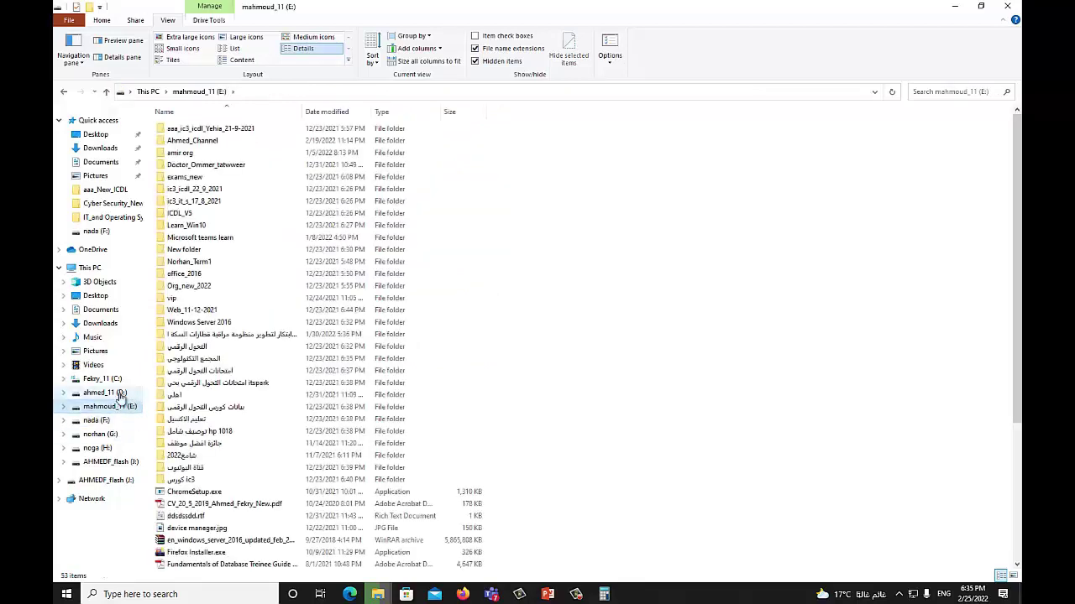
- Create a folder named engieering at the root of the D: drive
left_click(116, 394)
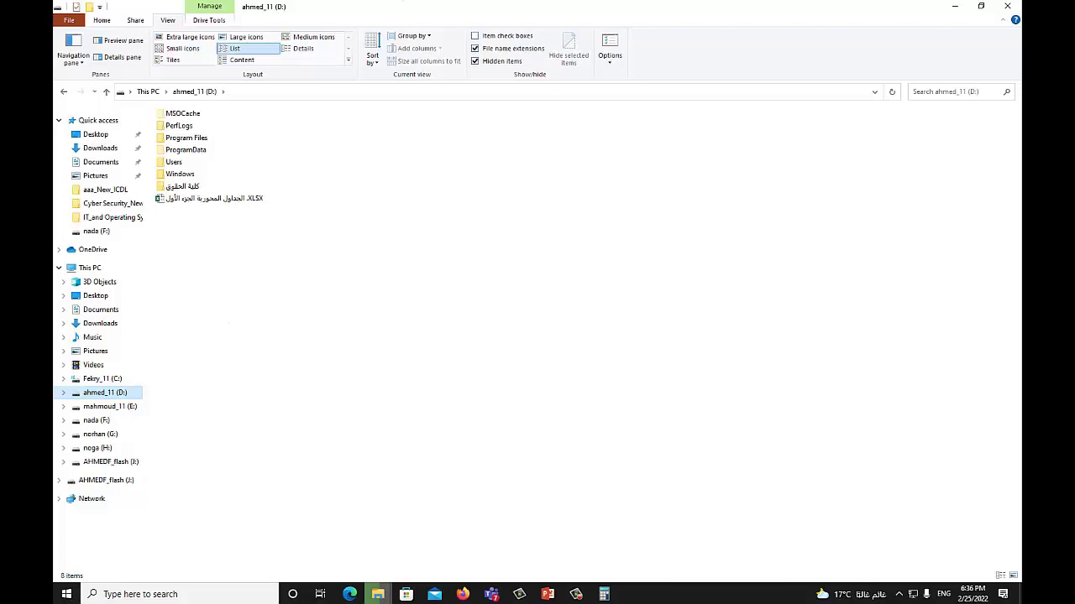
right_click(267, 231)
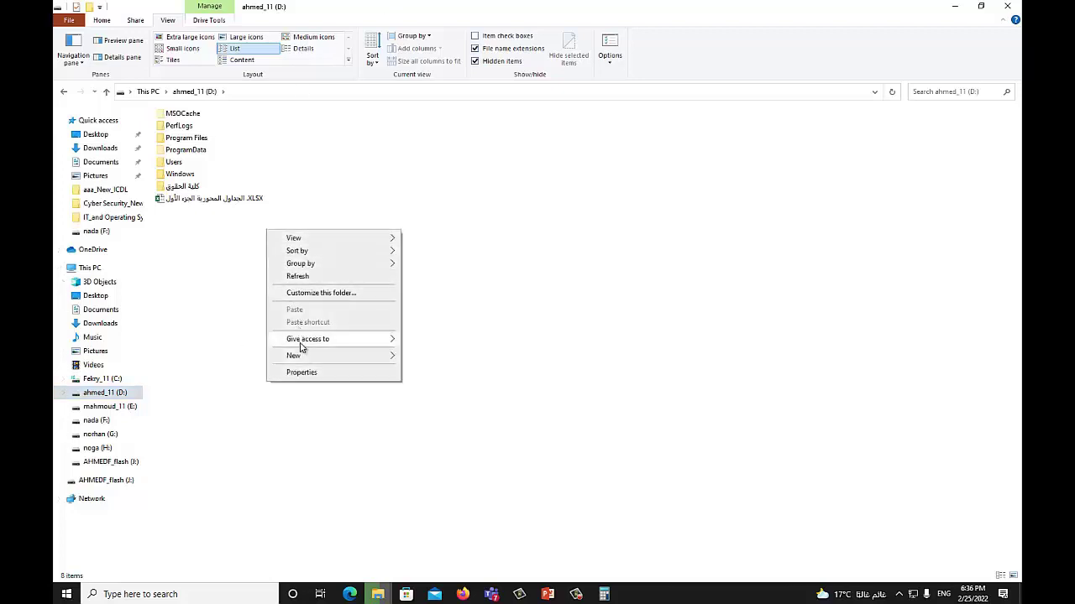
mouse_move(304, 356)
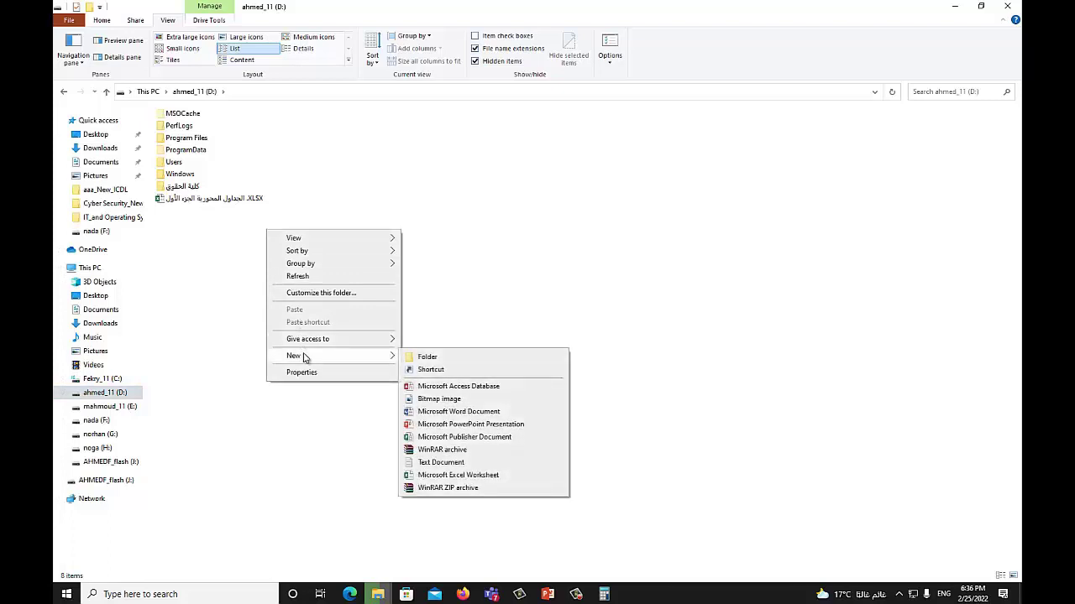
left_click(428, 358)
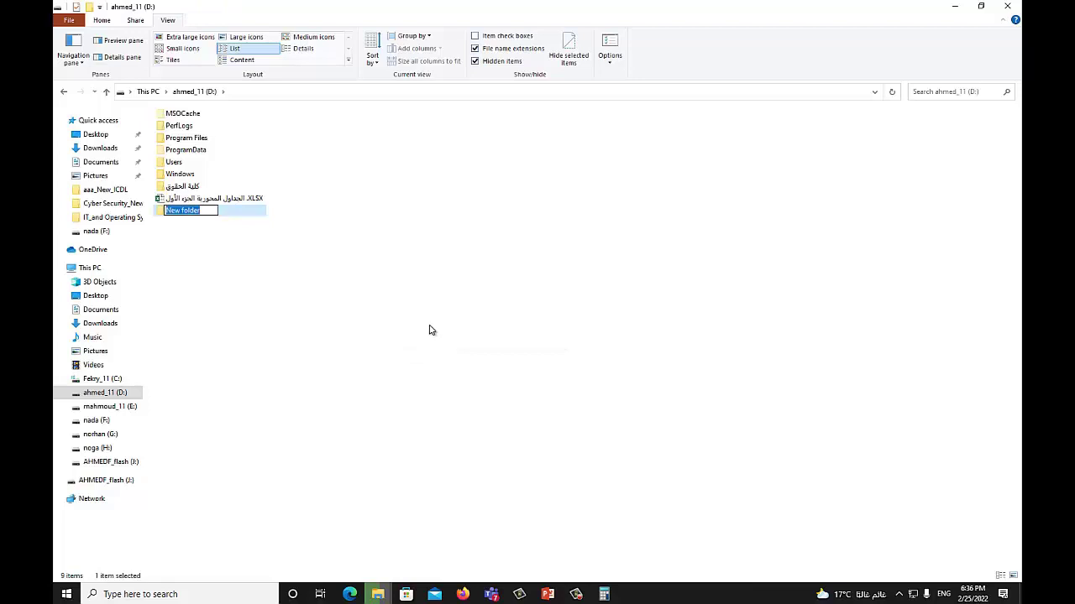
type("engieering")
key("Return")
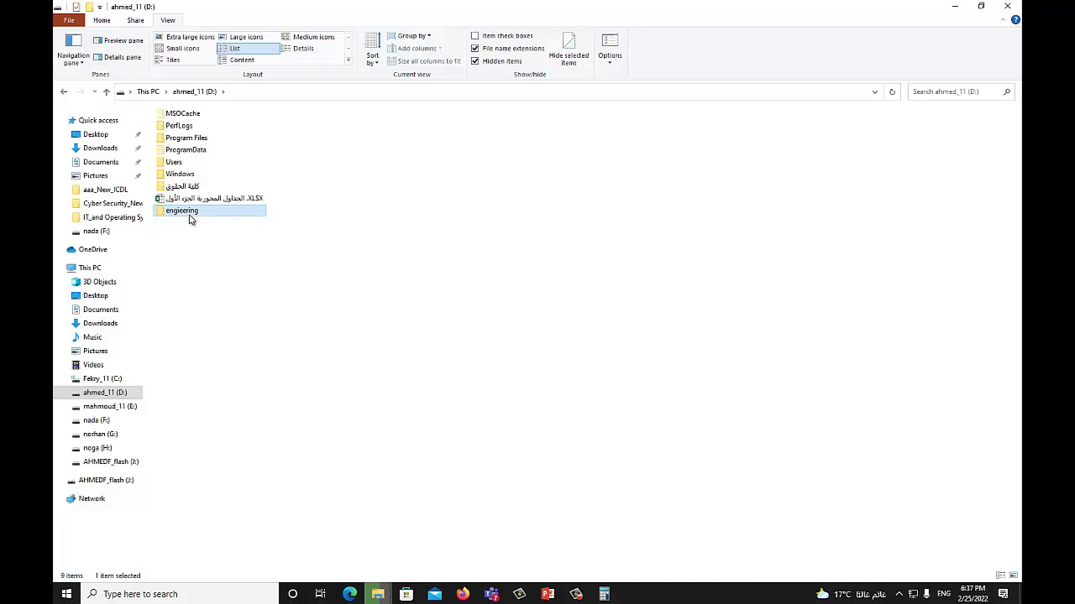
- Open the engieering folder and create a subfolder named elect inside it
double_click(190, 216)
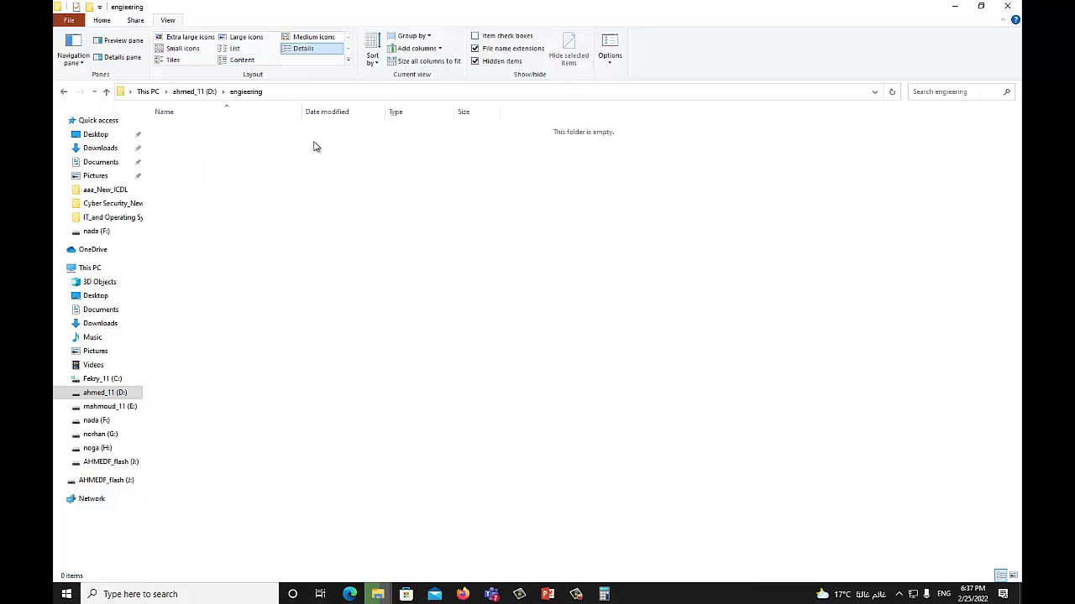
right_click(310, 168)
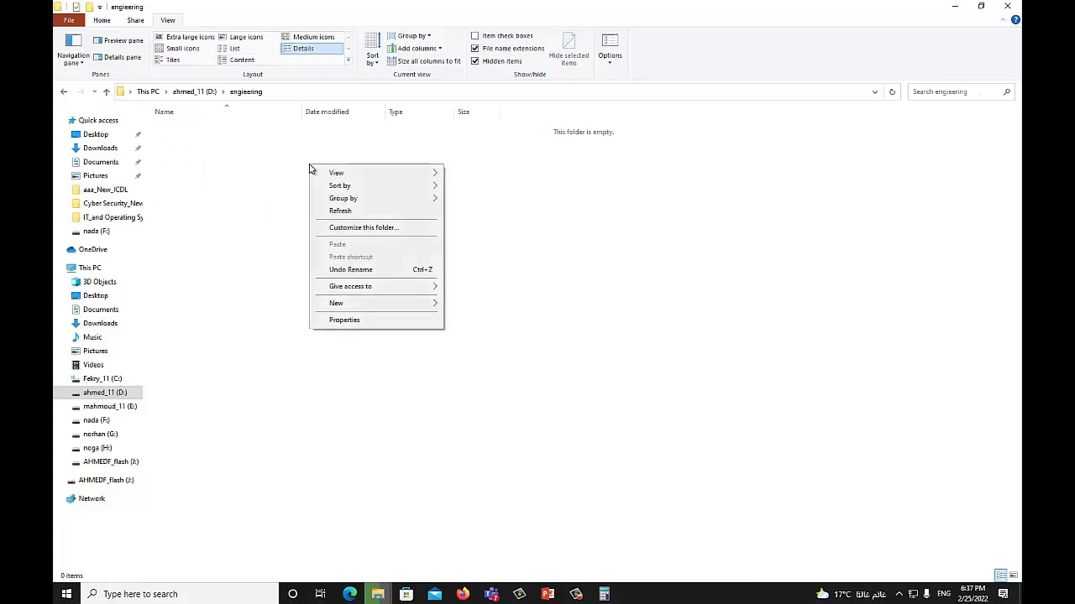
mouse_move(345, 306)
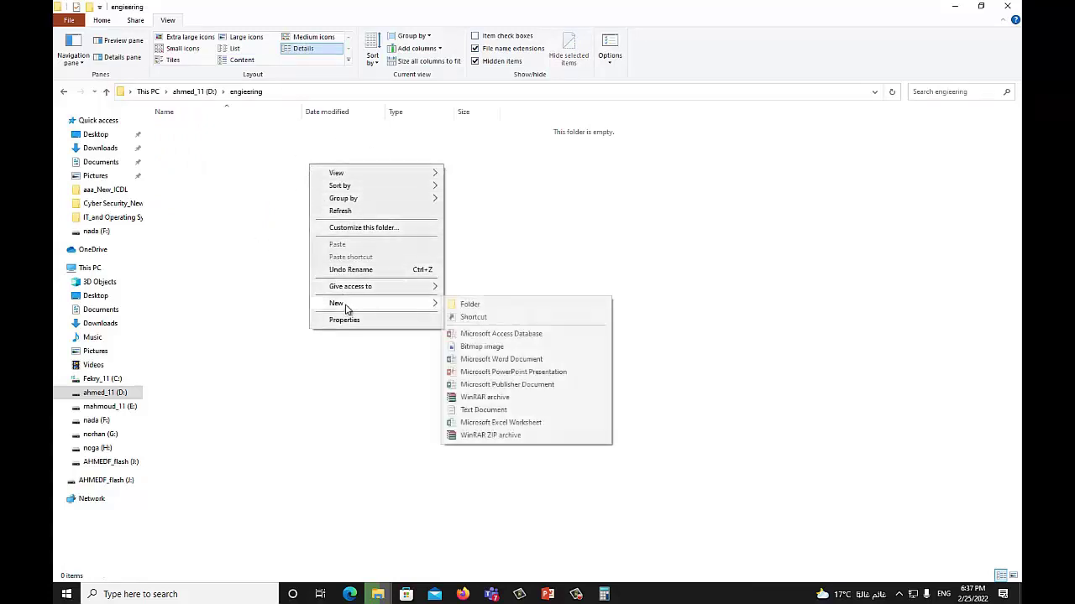
left_click(475, 306)
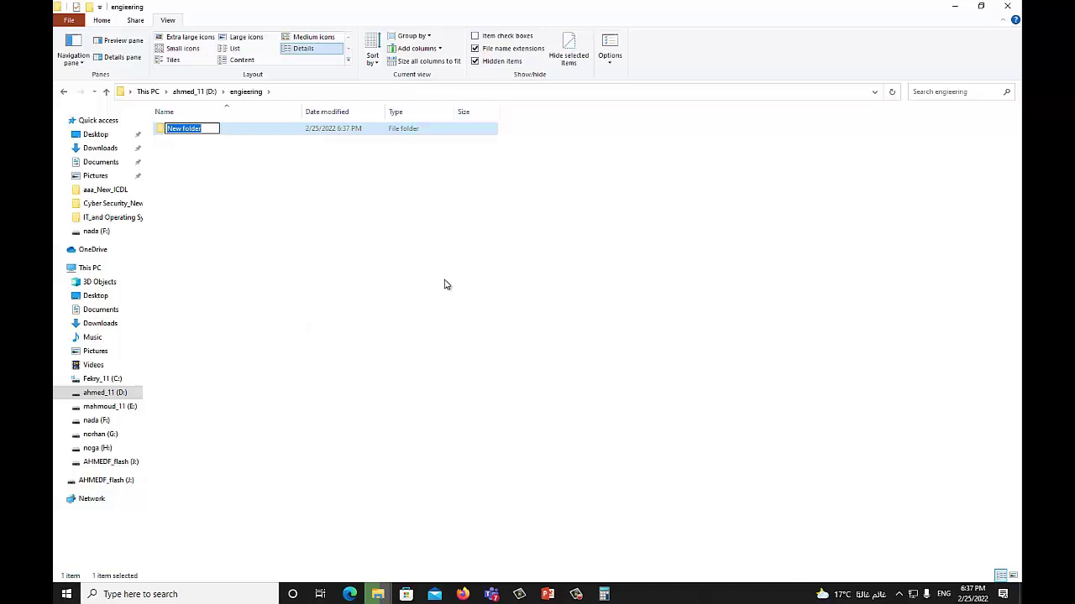
type("elect")
key("Return")
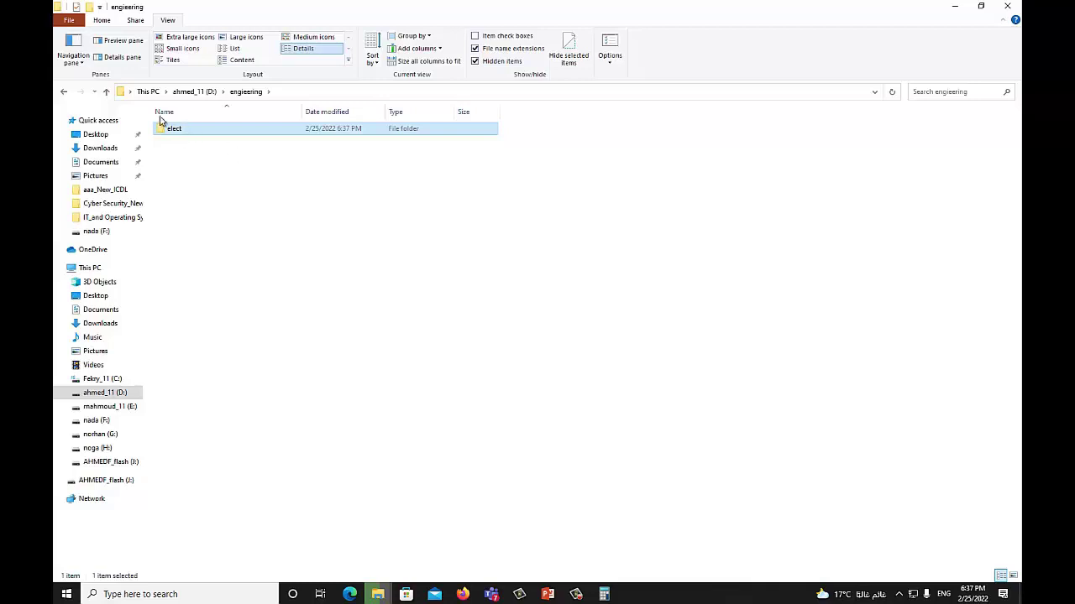
- Create a second subfolder named civil inside engieering, alongside elect
right_click(178, 153)
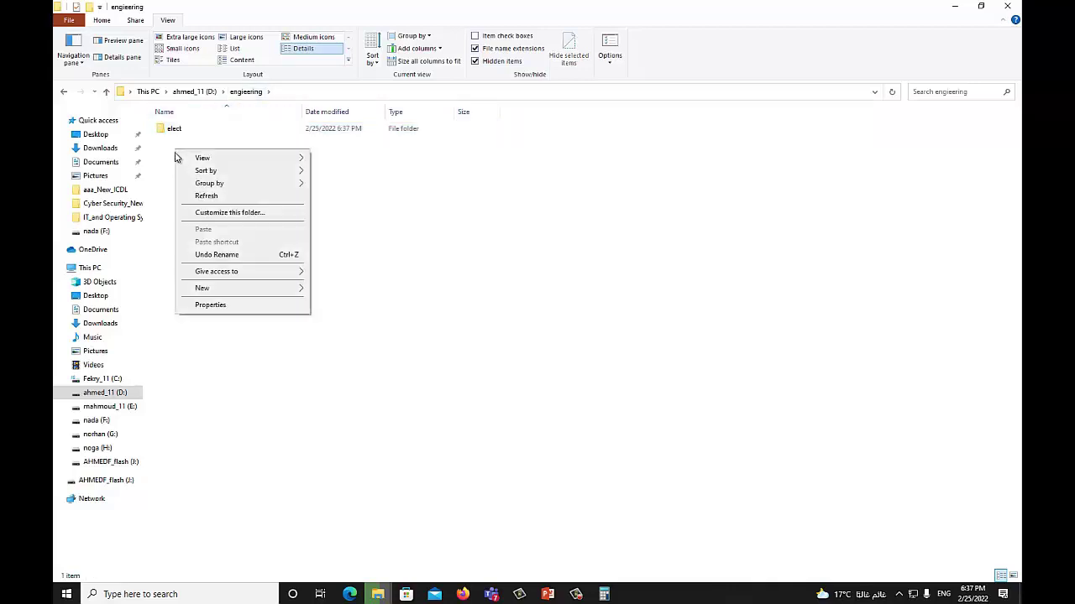
mouse_move(267, 292)
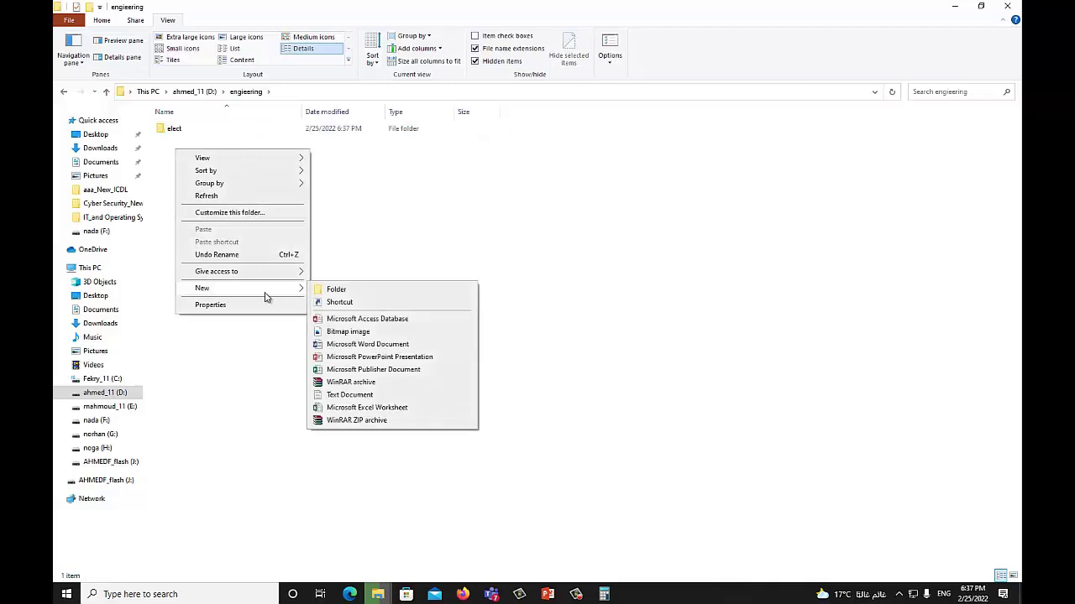
left_click(351, 289)
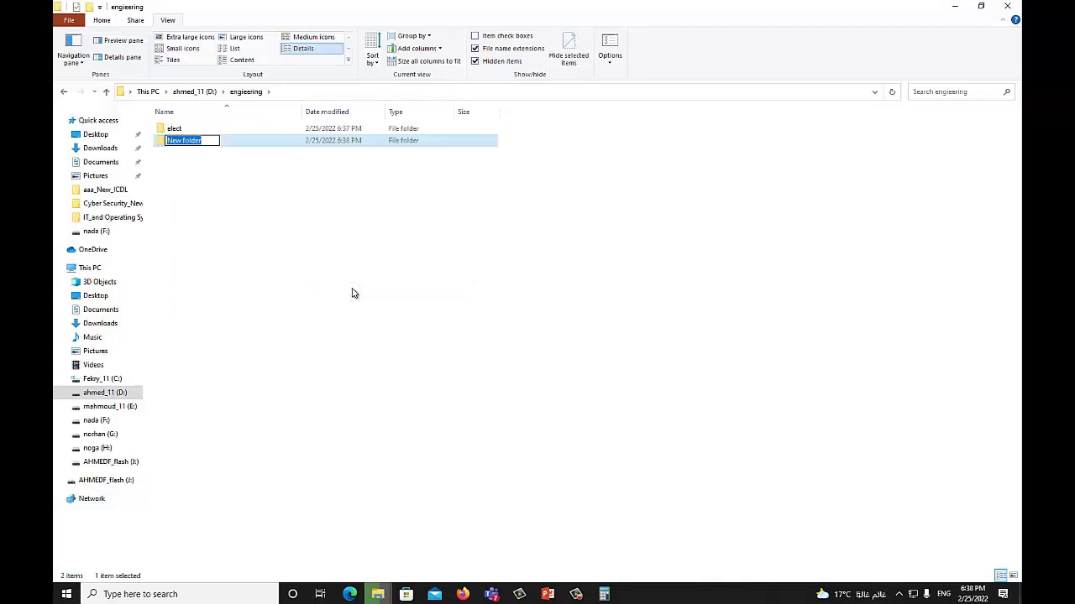
type("civil")
key("Return")
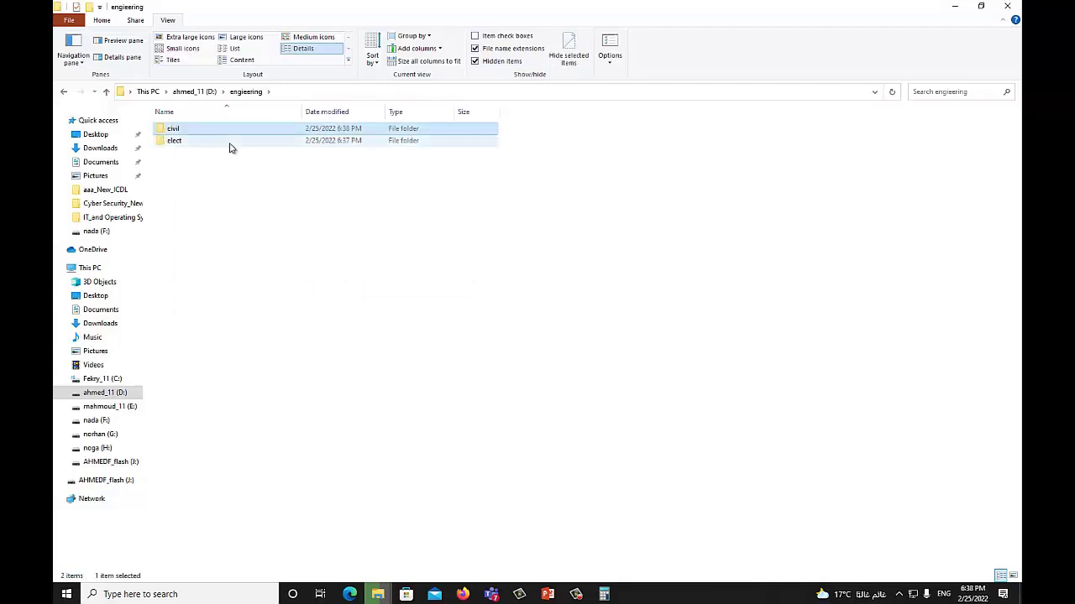
- Open the elect folder and create a subfolder named computer inside it
double_click(178, 145)
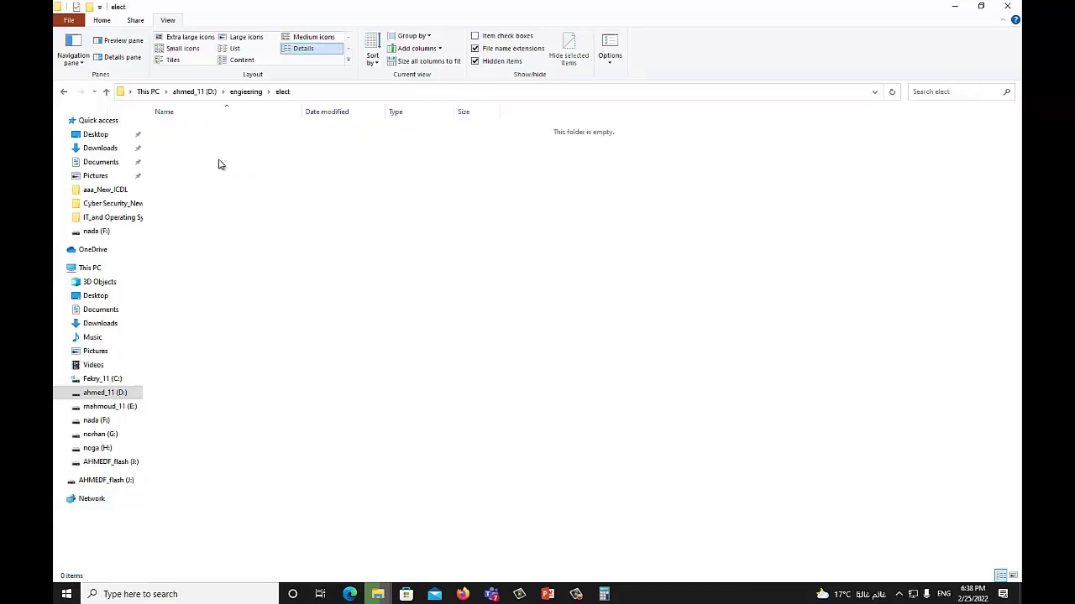
right_click(218, 162)
mouse_move(262, 302)
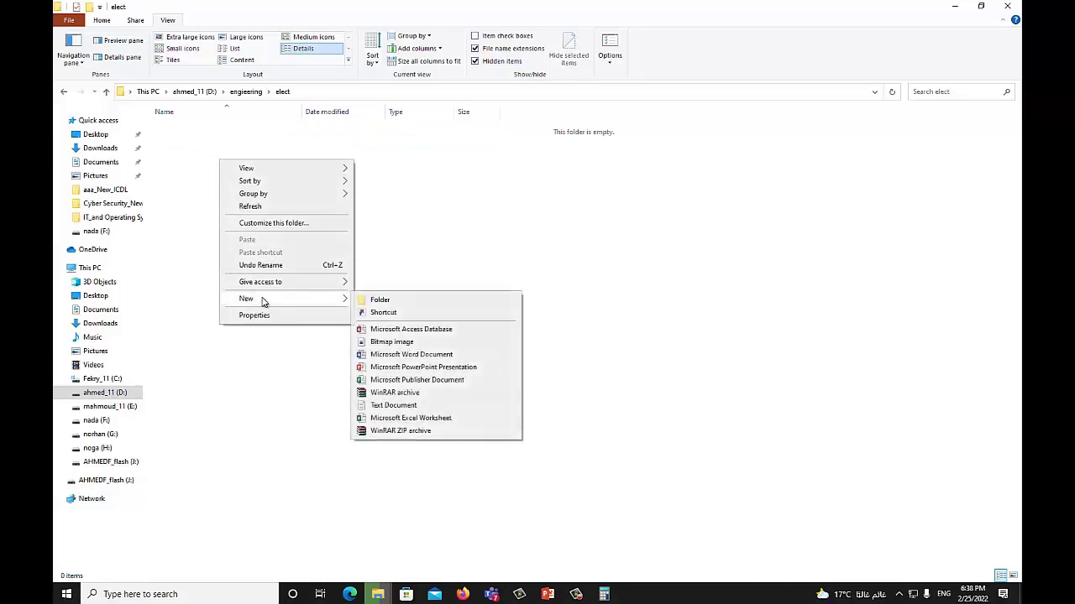
left_click(378, 300)
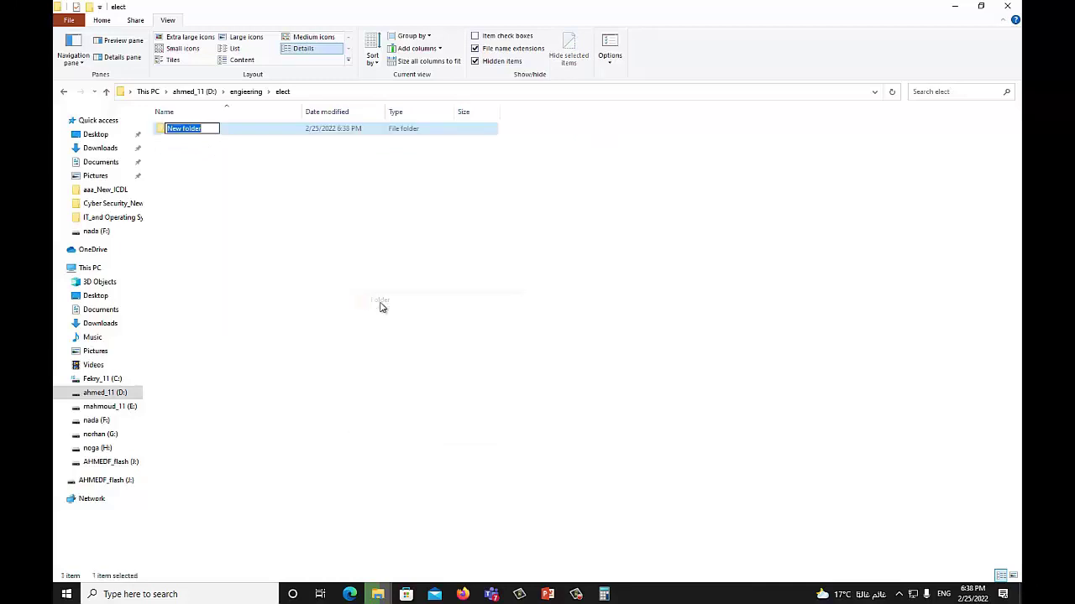
type("computer")
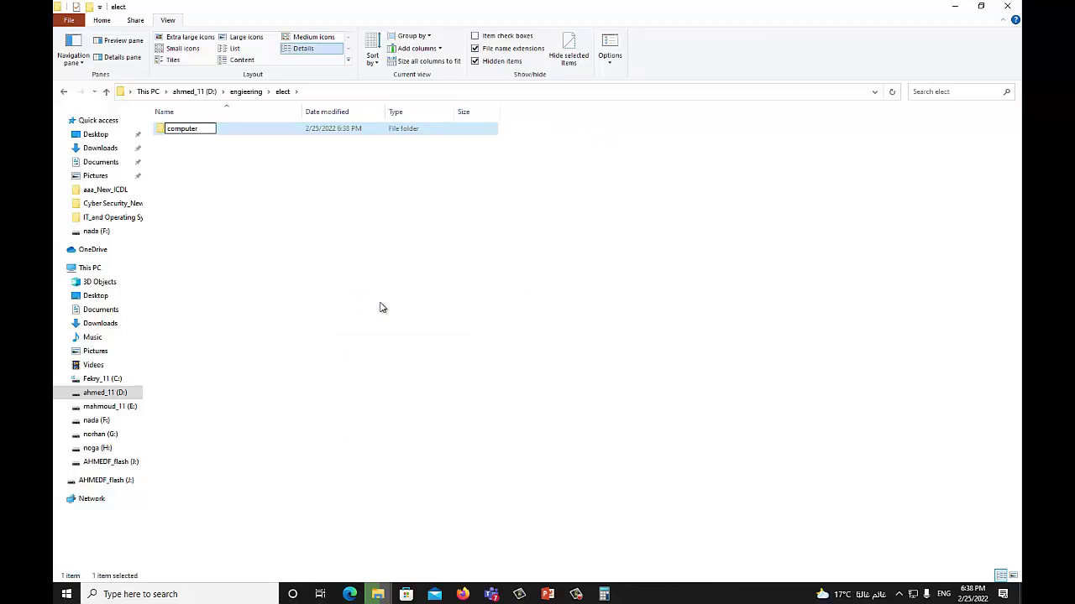
key("Return")
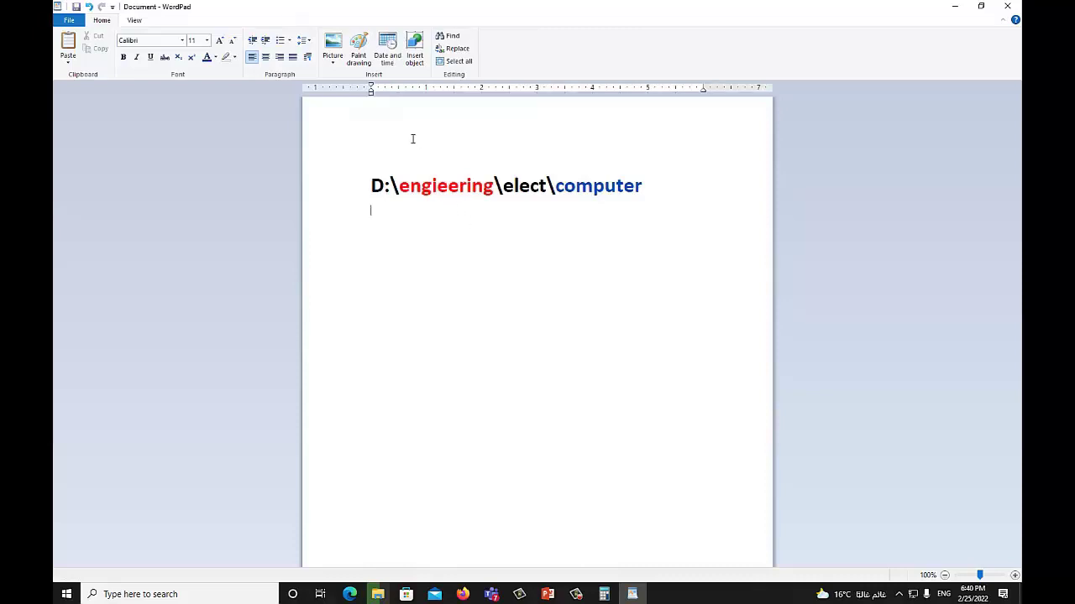
- In the WordPad document, highlight D:\, engieering, elect and computer one at a time in the written folder path
left_click(376, 181)
left_click_drag(377, 181, 400, 185)
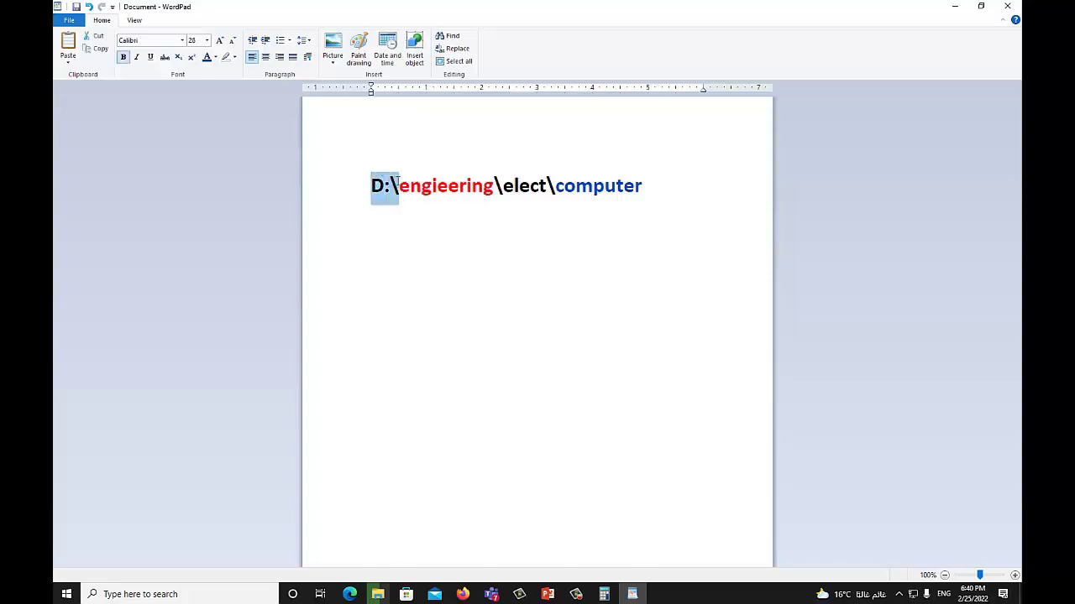
double_click(431, 186)
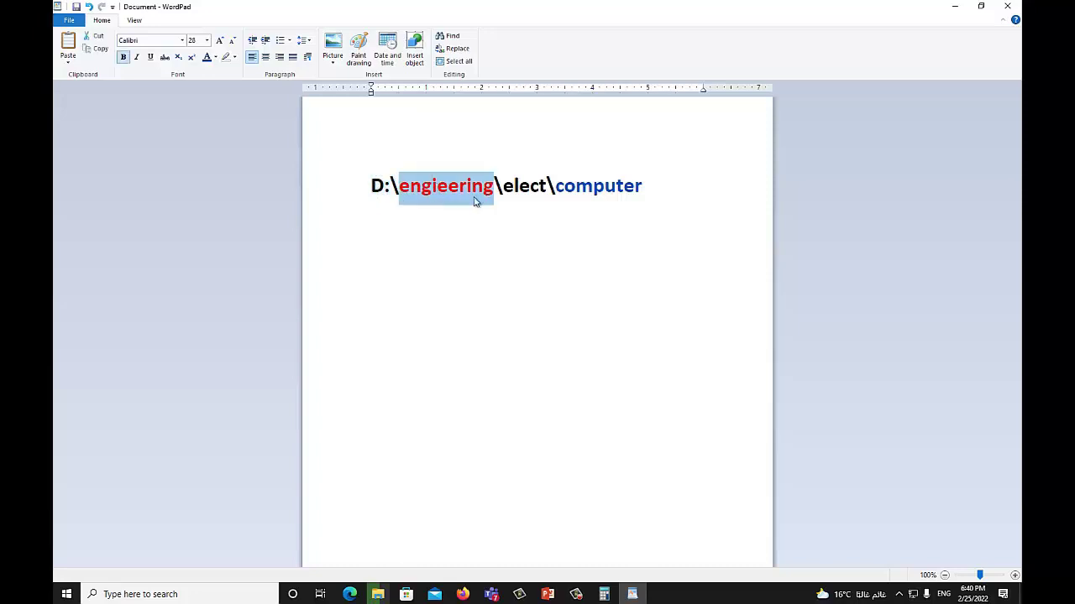
double_click(520, 189)
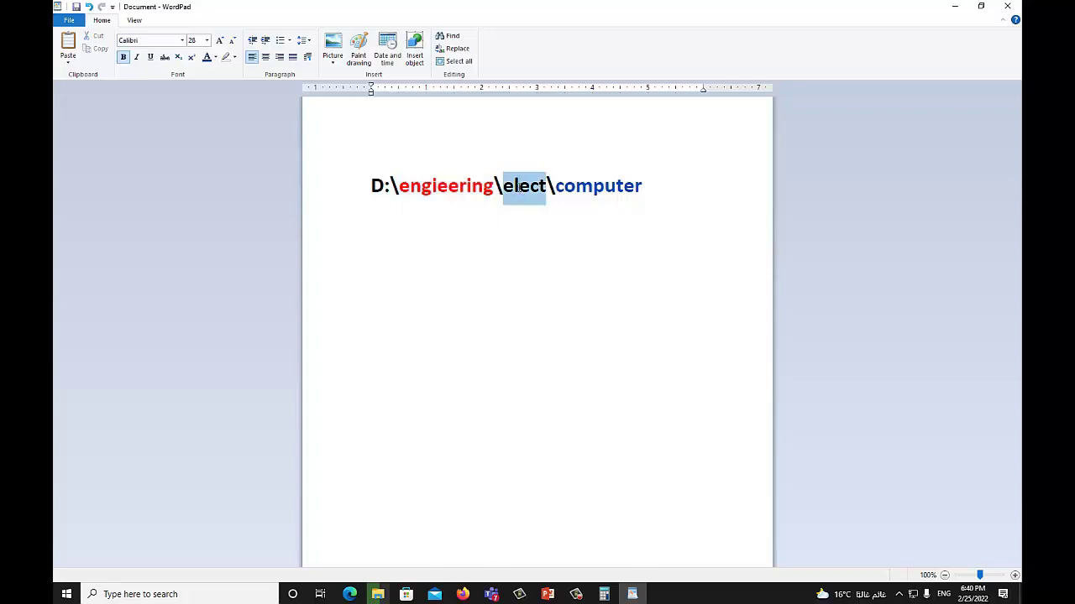
double_click(563, 195)
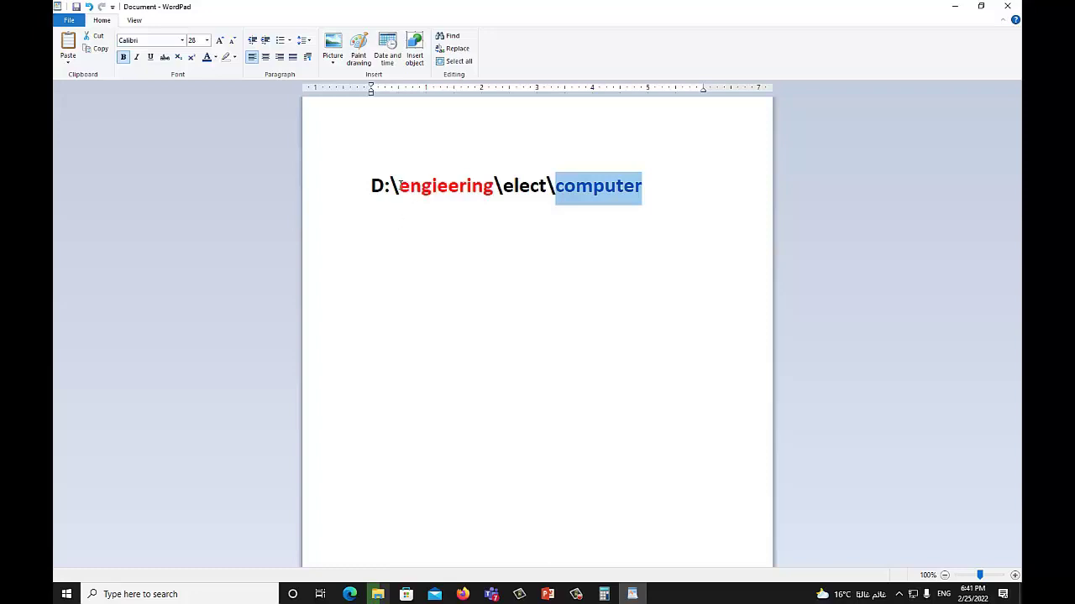
- Review the path's drive and folder levels again by highlighting D:\, engieering, elect and computer, and switch to the PowerPoint presentation
left_click(318, 192)
left_click(399, 186)
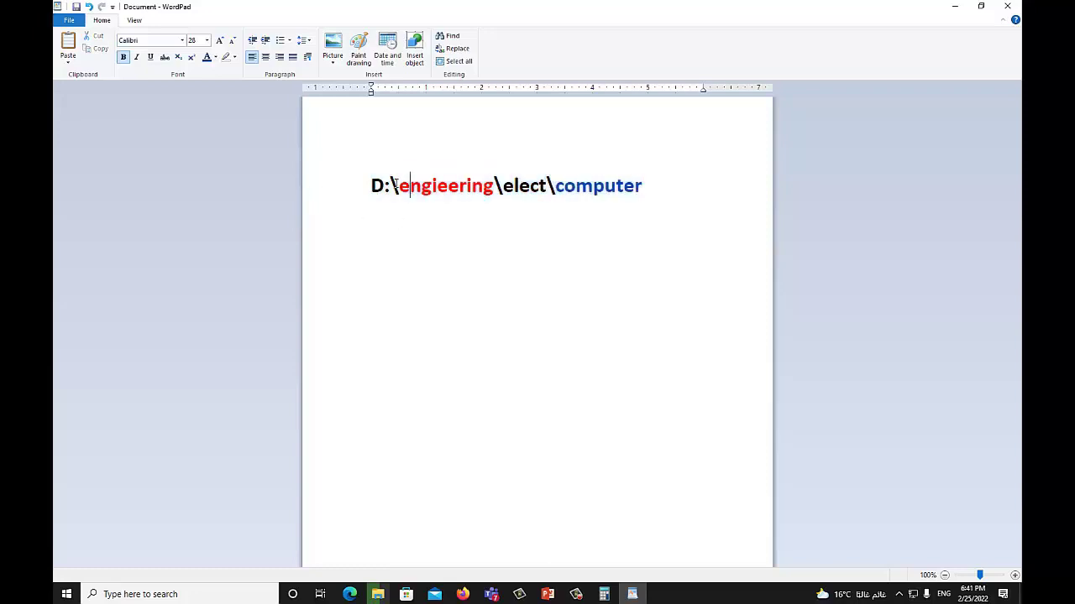
left_click_drag(398, 186, 373, 186)
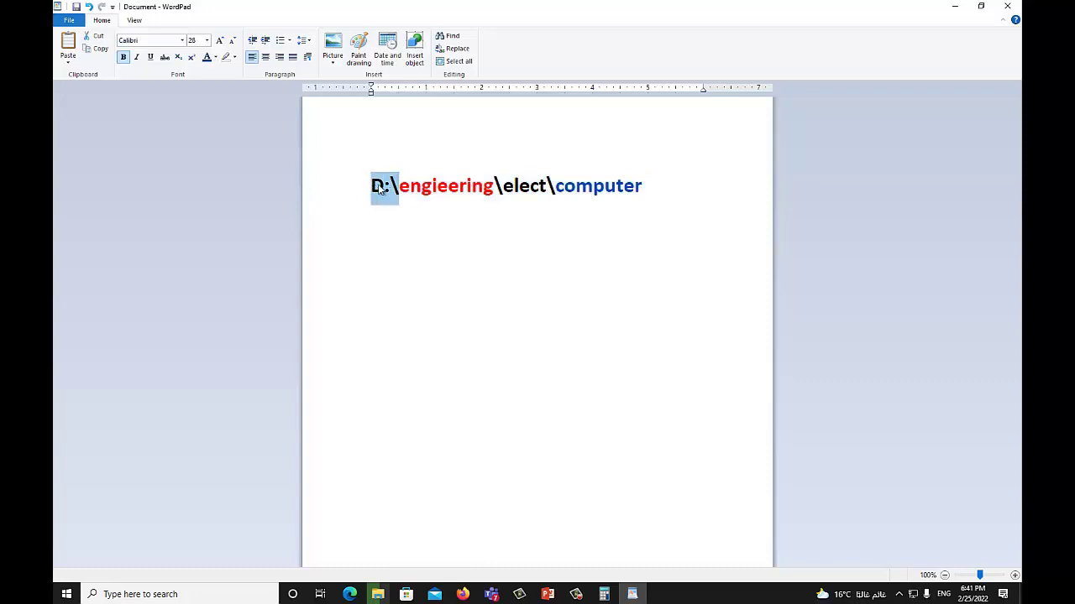
left_click(432, 186)
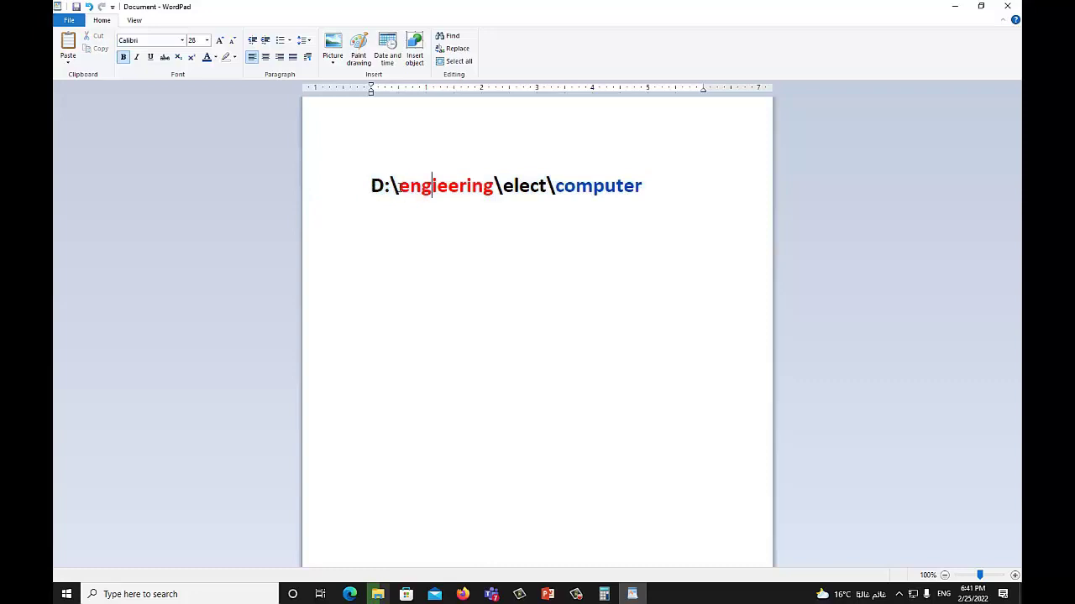
left_click(399, 187)
double_click(433, 188)
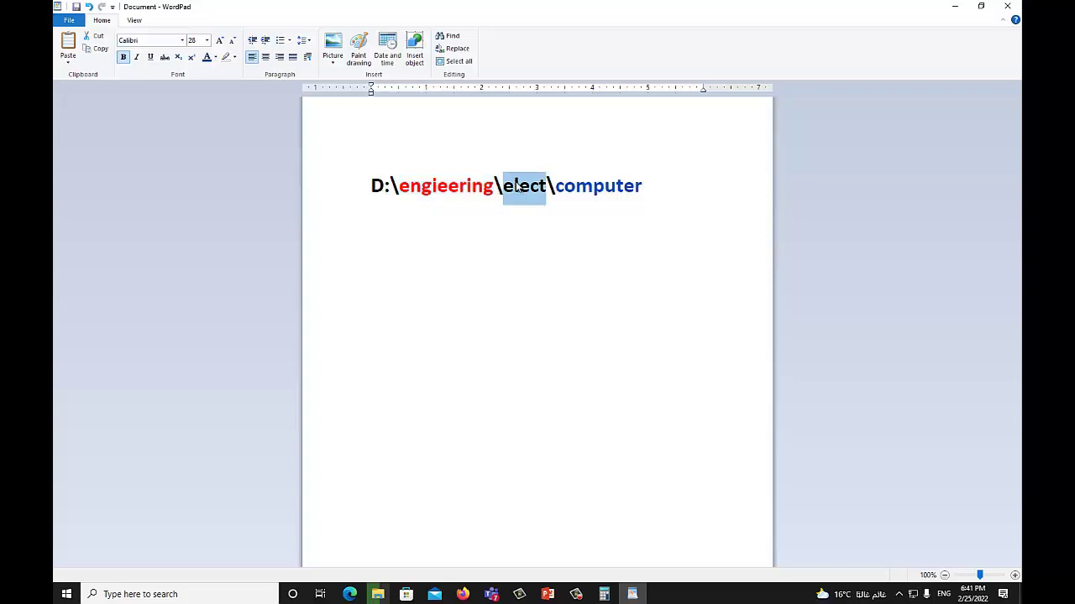
double_click(436, 186)
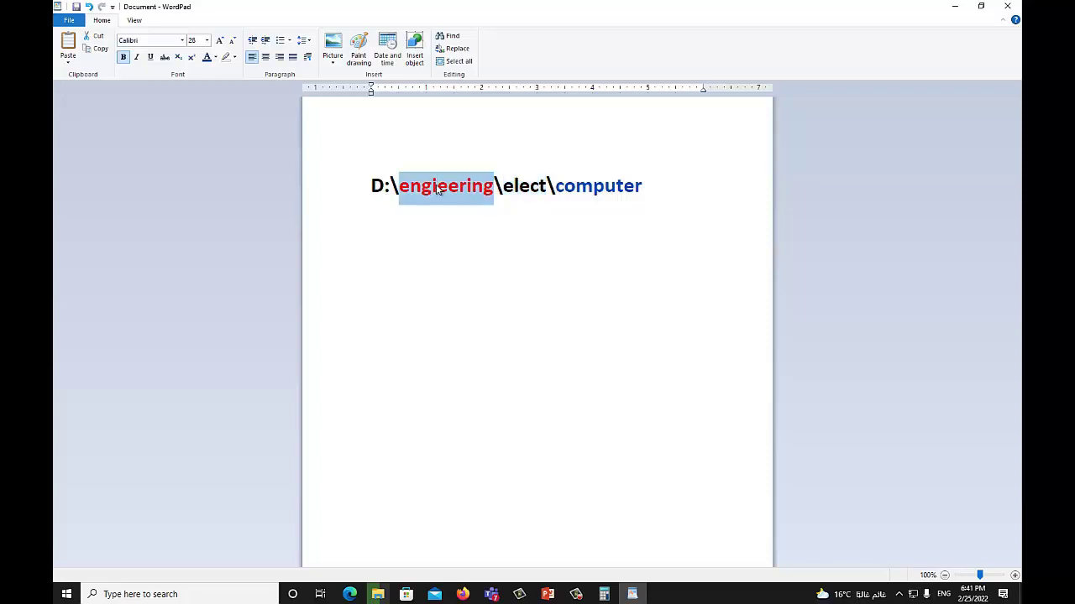
double_click(586, 188)
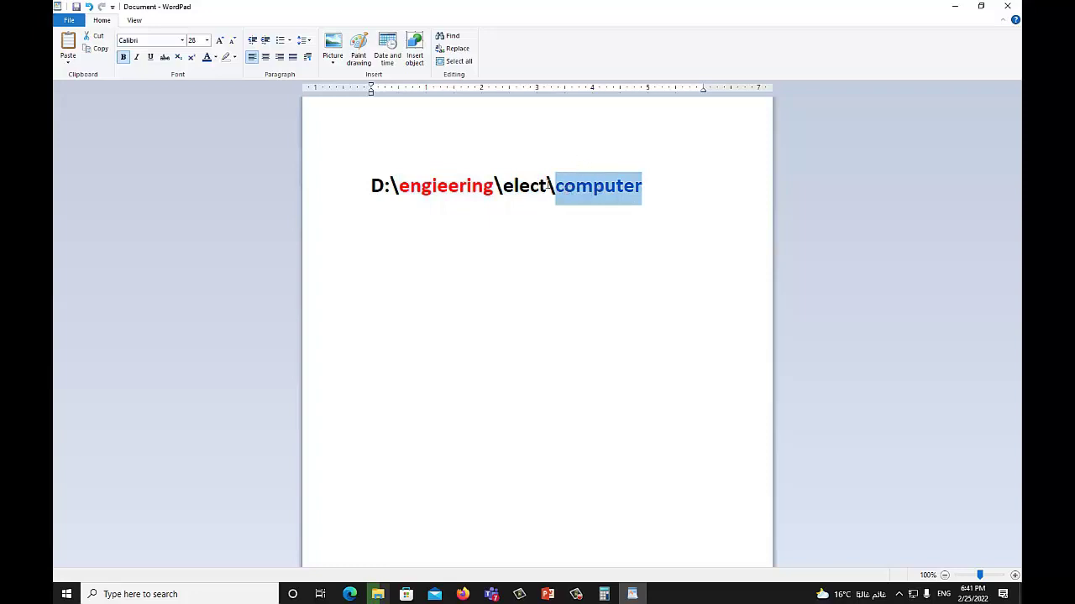
double_click(534, 185)
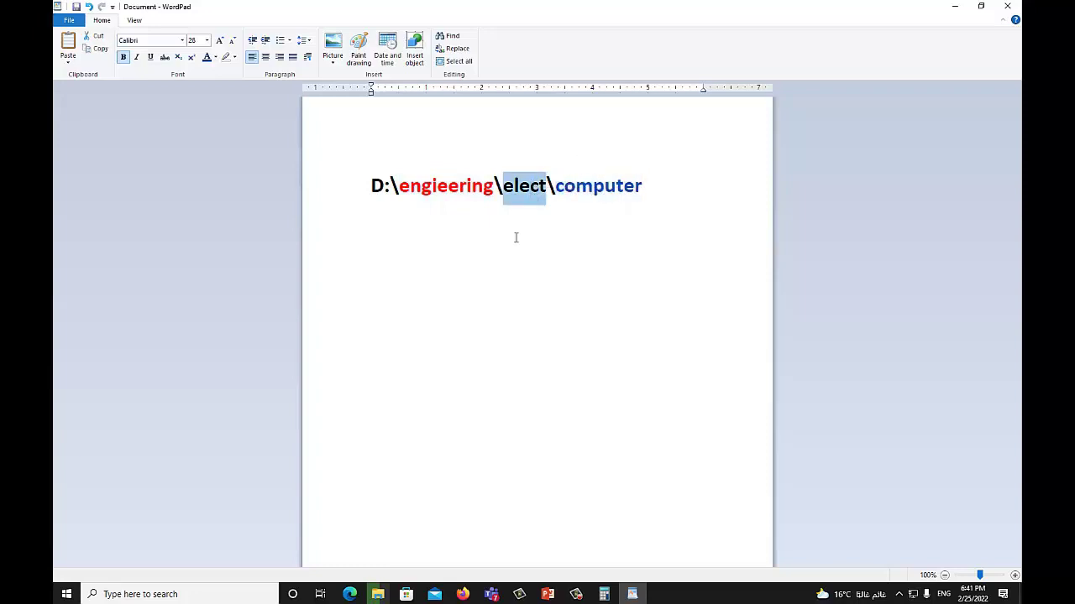
left_click(548, 594)
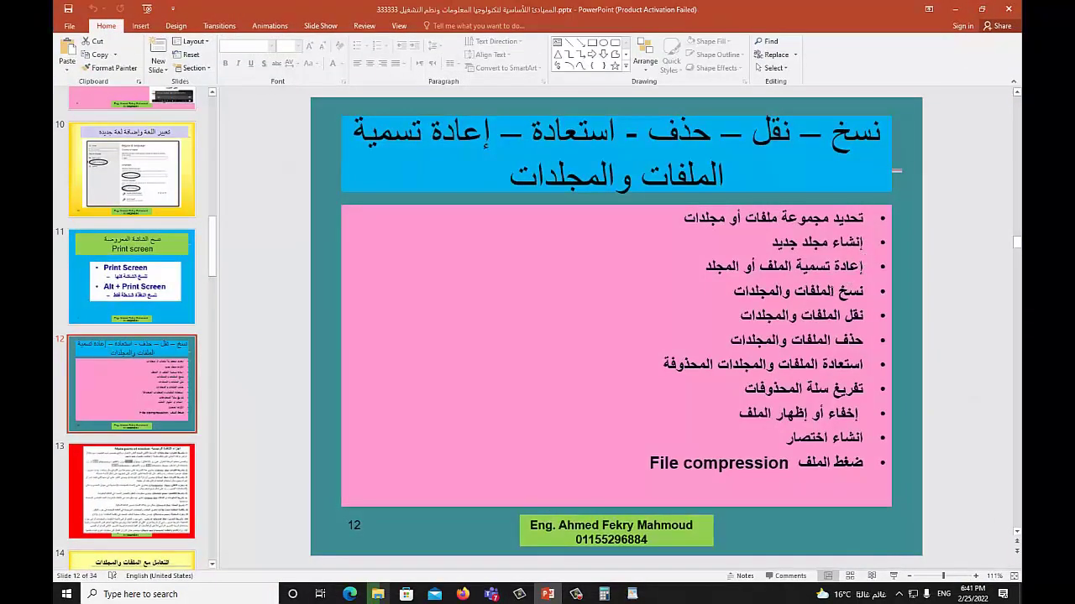
- Highlight the copy, move and rename items one at a time in slide 12's bullet list, and switch to File Explorer
left_click_drag(835, 292, 755, 288)
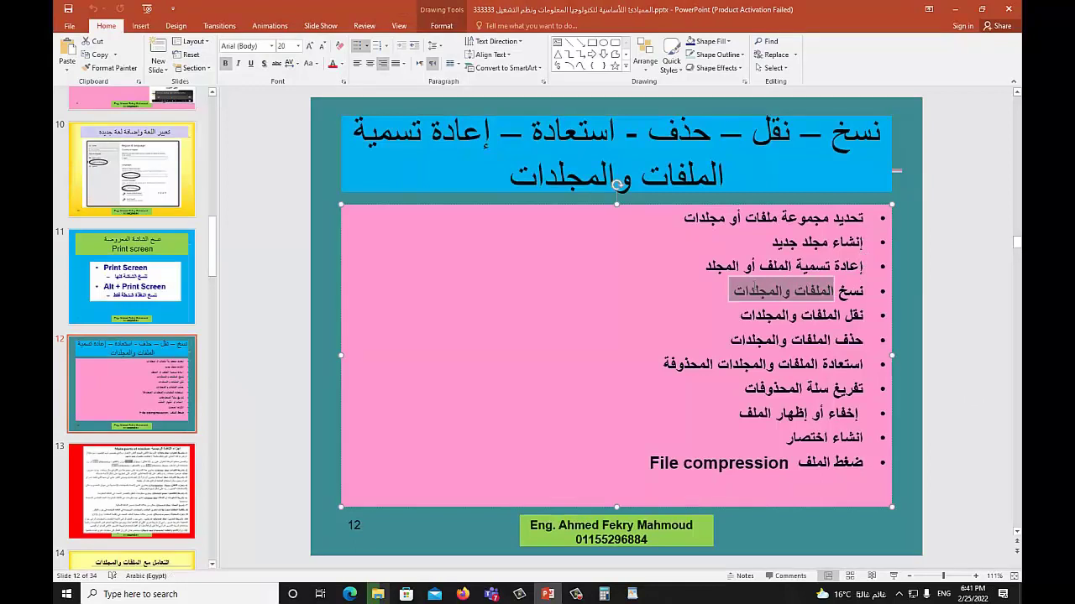
left_click_drag(845, 317, 784, 317)
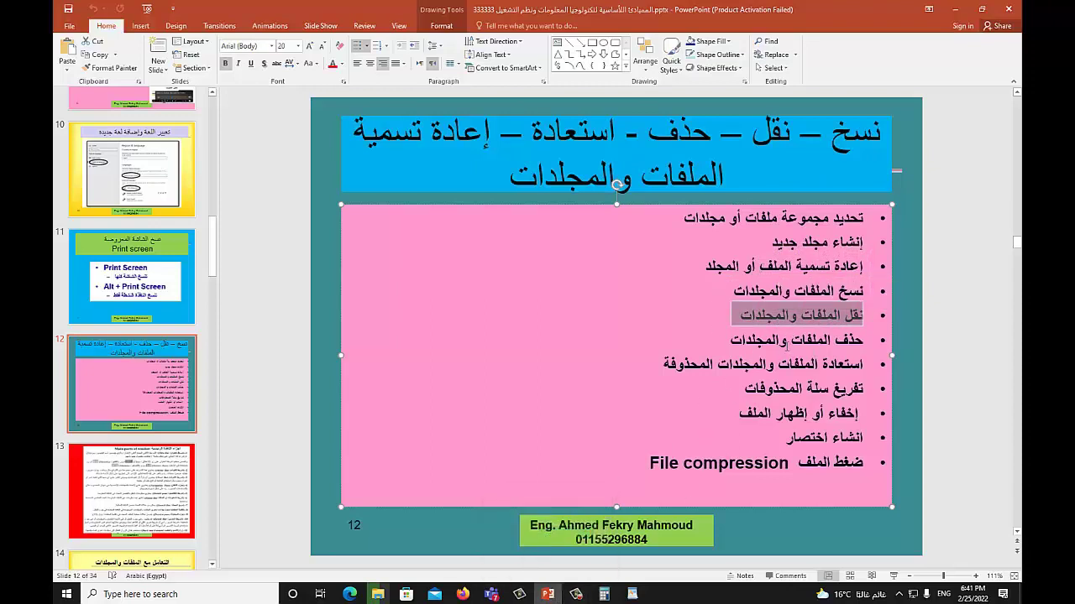
left_click_drag(849, 265, 738, 267)
left_click(378, 594)
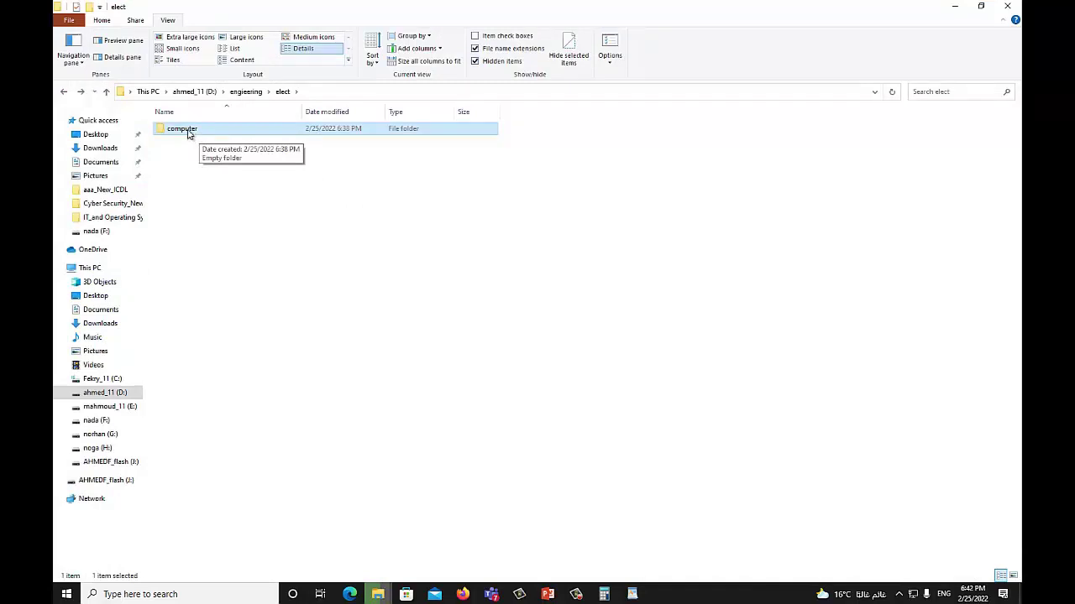
- Rename the computer folder inside elect as power
double_click(188, 133)
right_click(188, 132)
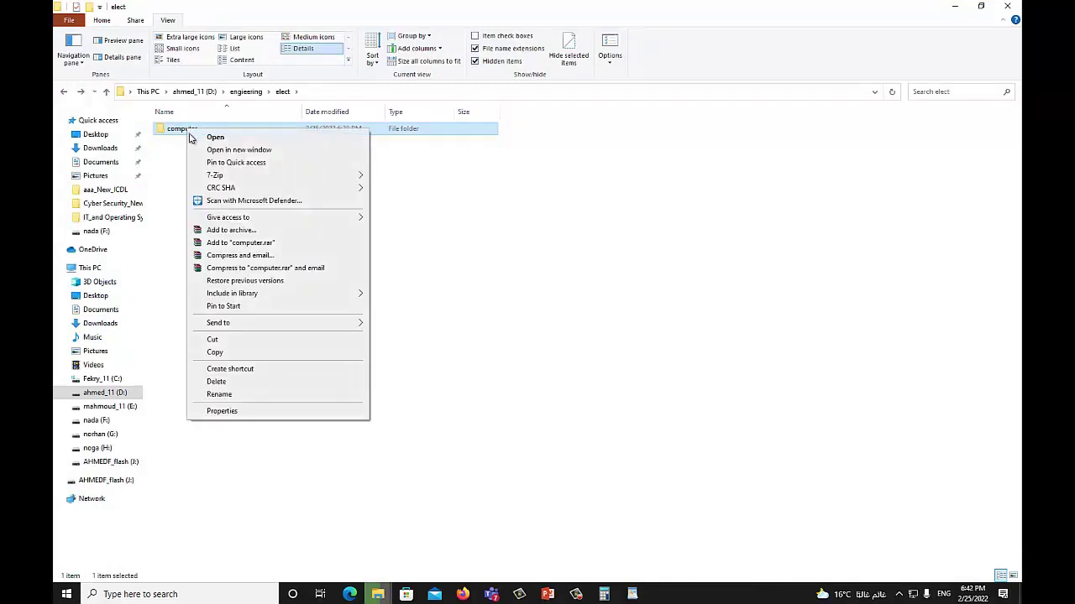
left_click(220, 395)
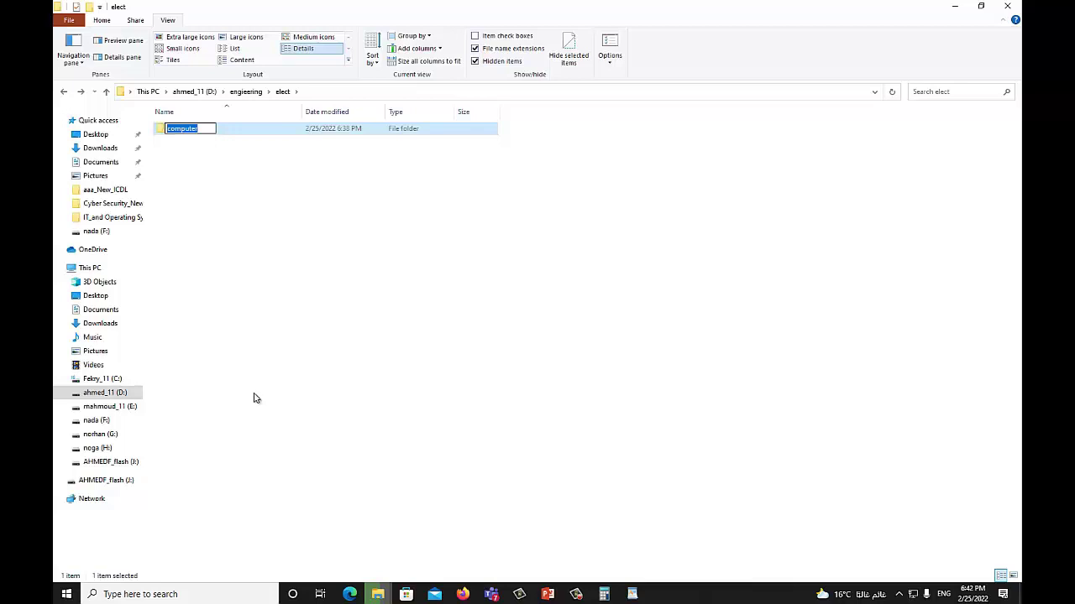
type("power")
key("Return")
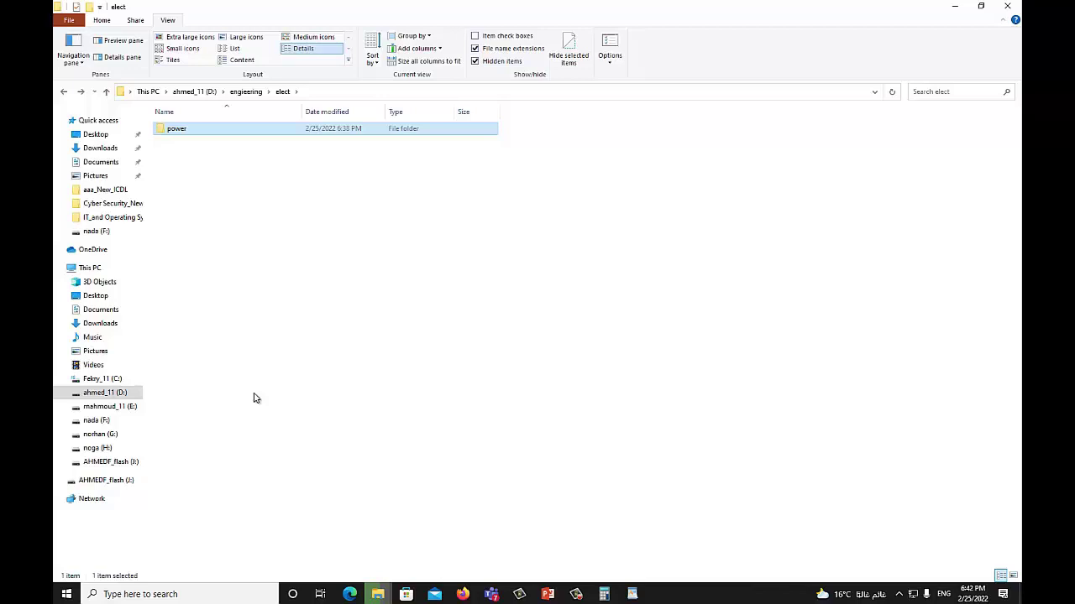
right_click(167, 131)
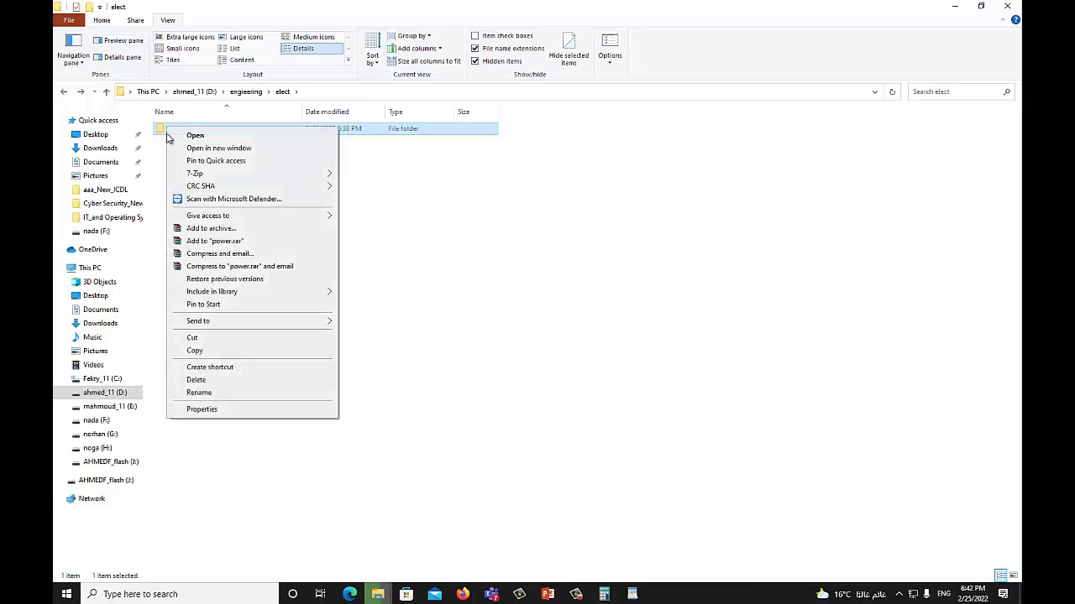
left_click(197, 393)
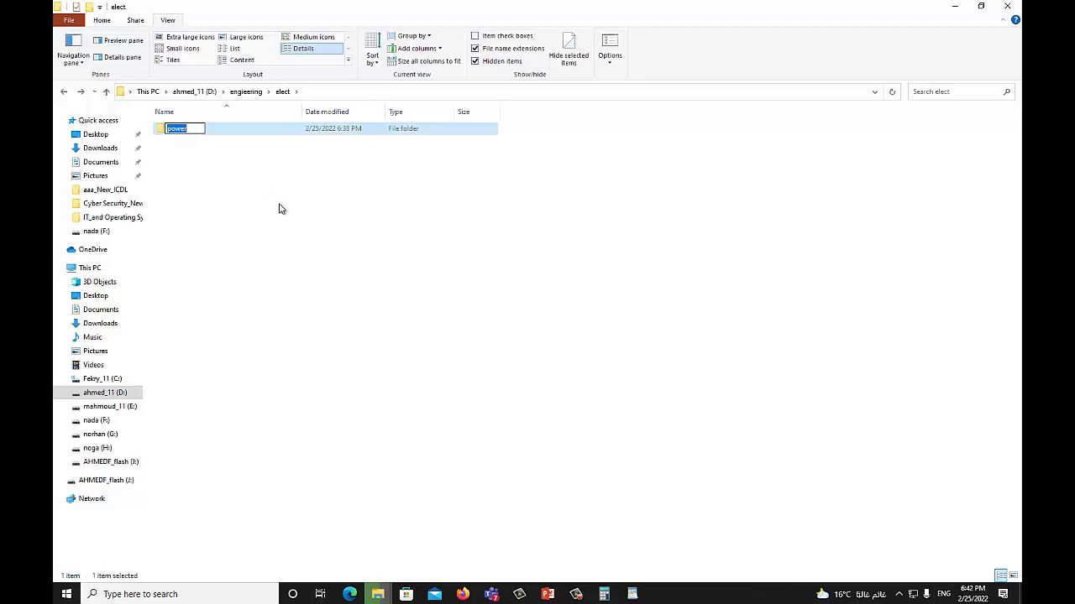
key("Return")
- Select ahmed26-7-6.ppt on the F: drive, and highlight computer in the folder path in the WordPad document
key("BackSpace")
key("BackSpace")
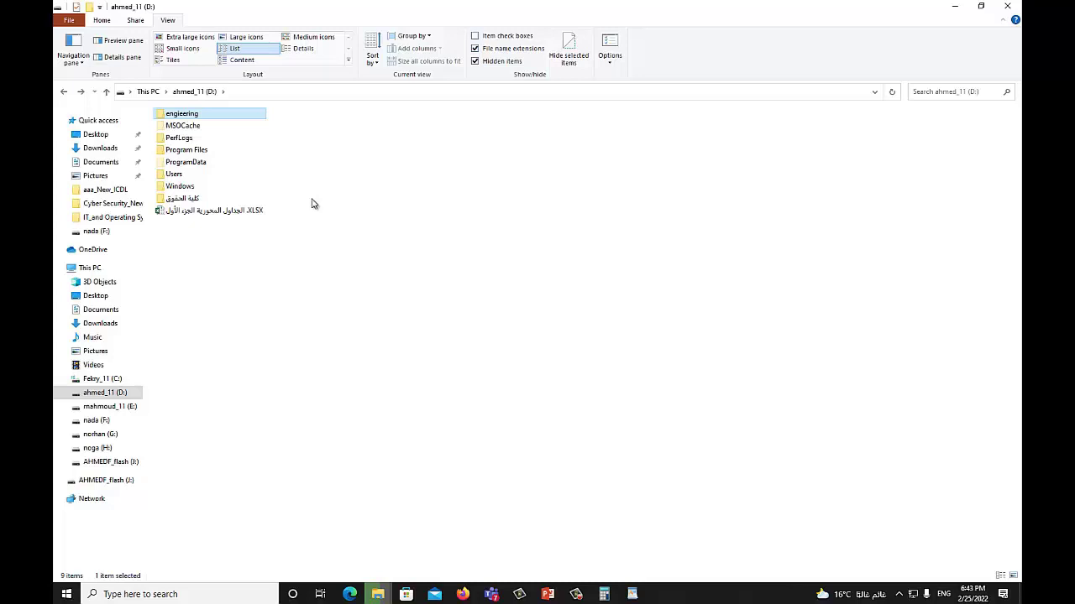
key("alt+Tab")
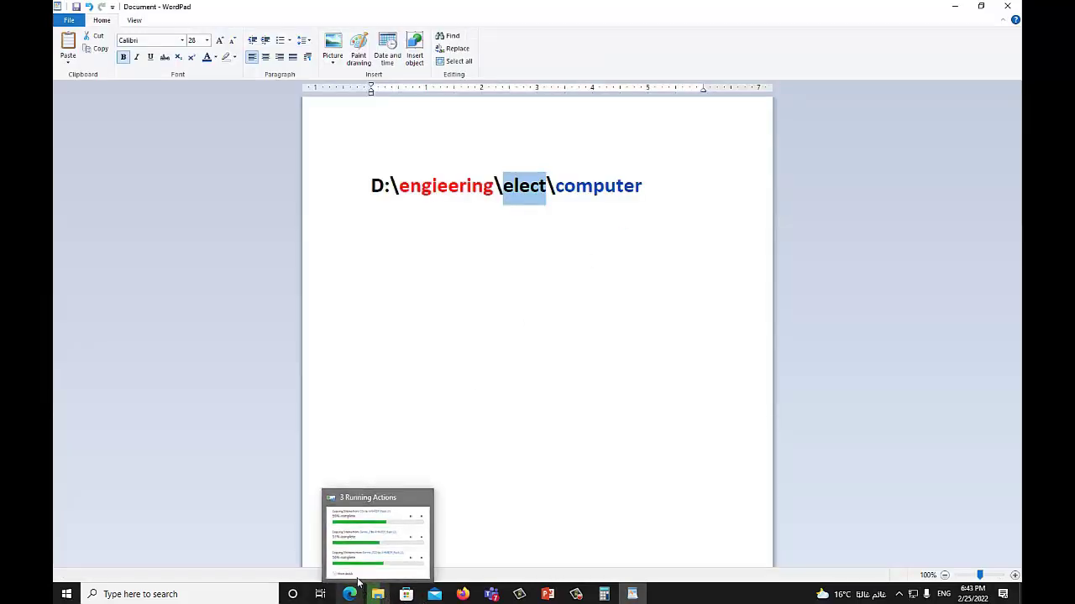
left_click(379, 594)
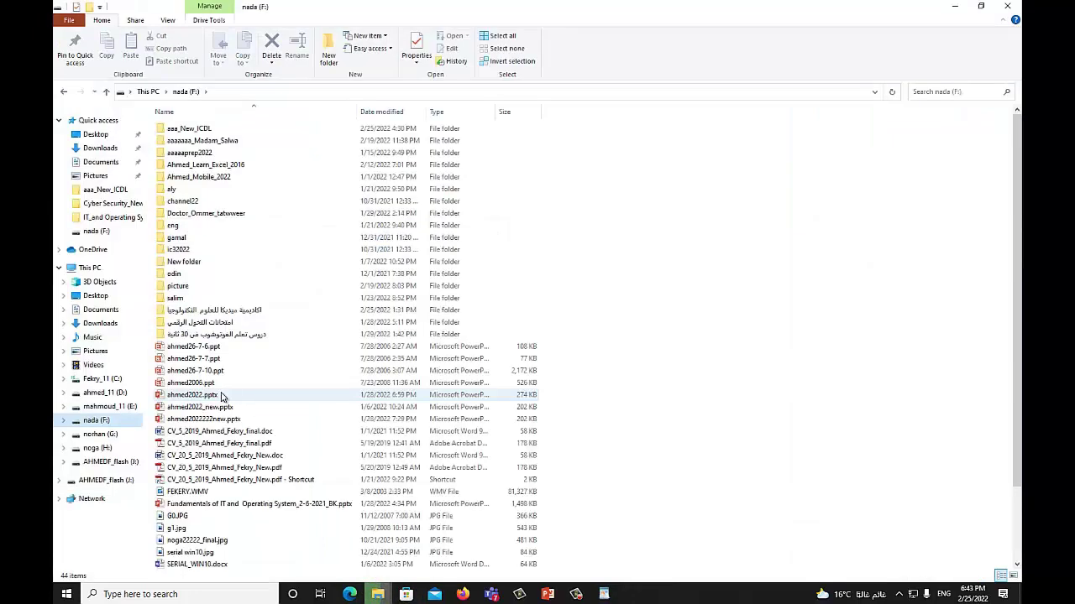
left_click(202, 350)
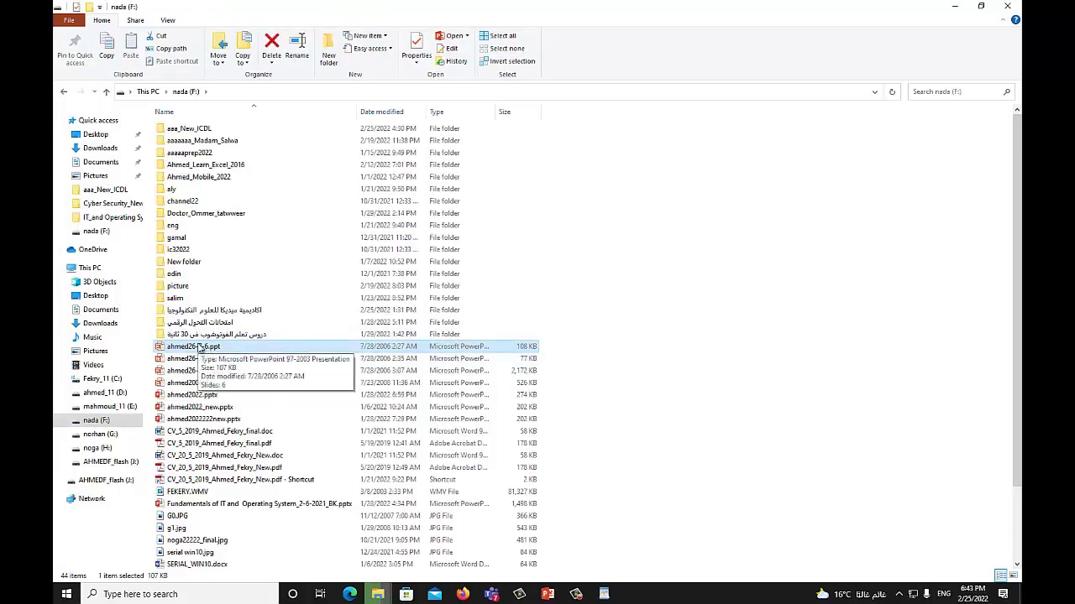
left_click(601, 594)
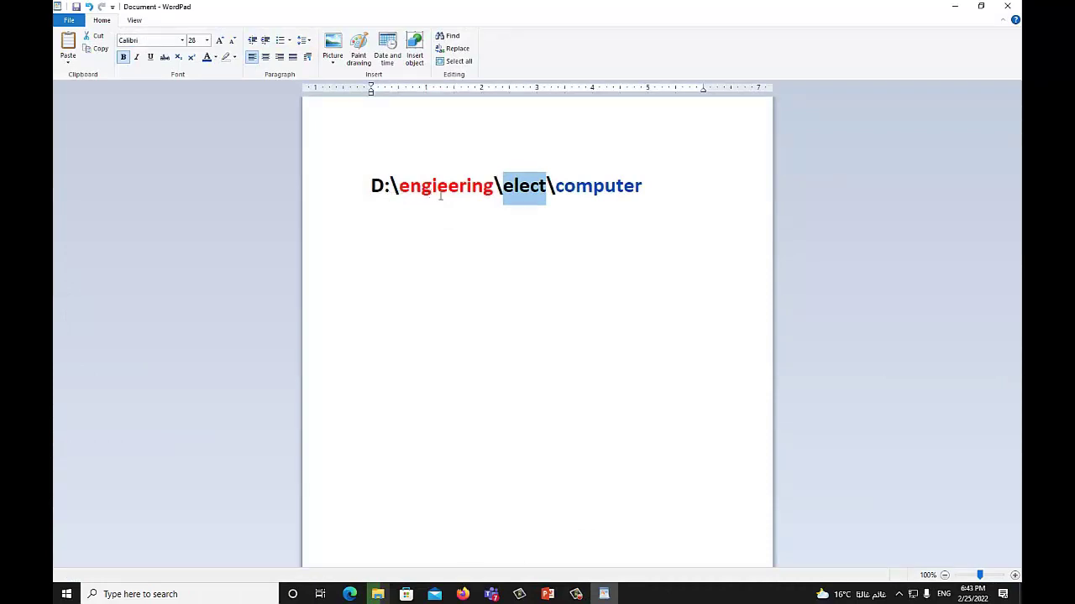
double_click(579, 190)
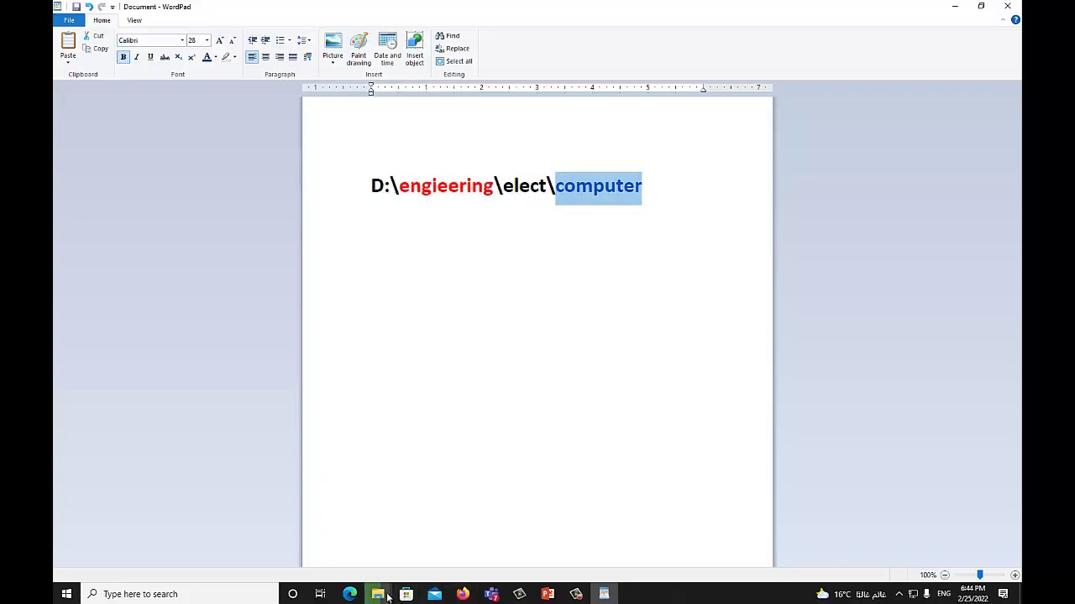
- Copy the file ahmed26-7-6.ppt from the root of the F: drive
mouse_move(387, 597)
left_click(432, 538)
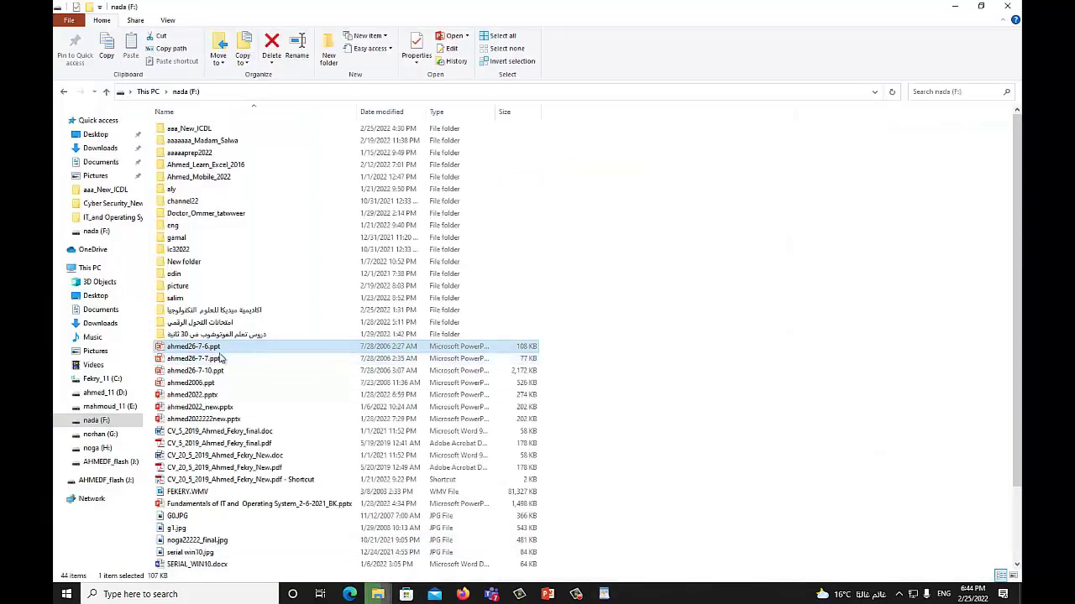
left_click(195, 359)
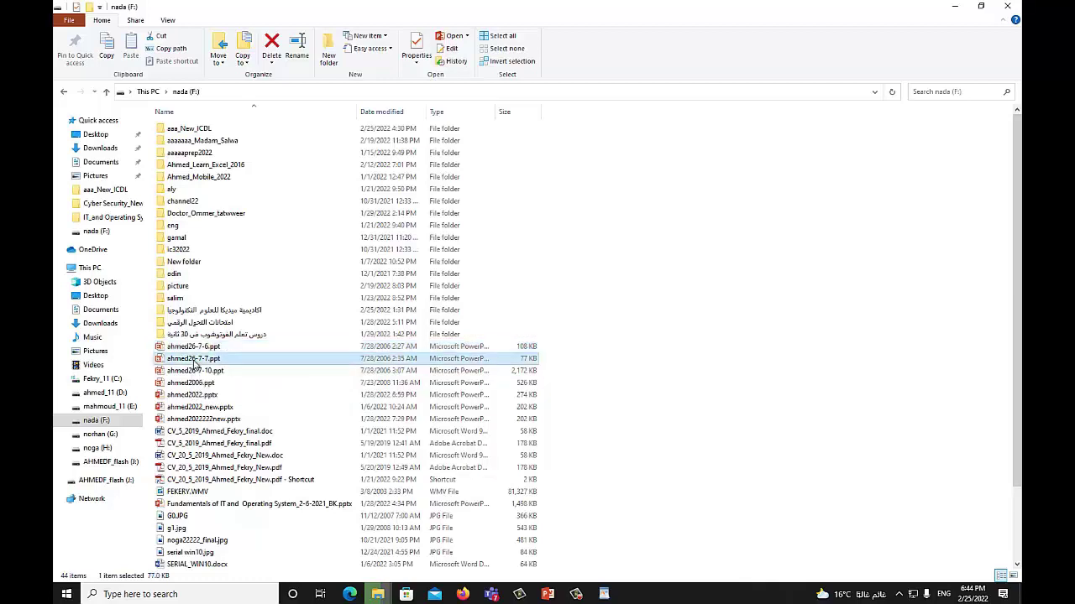
left_click(191, 347)
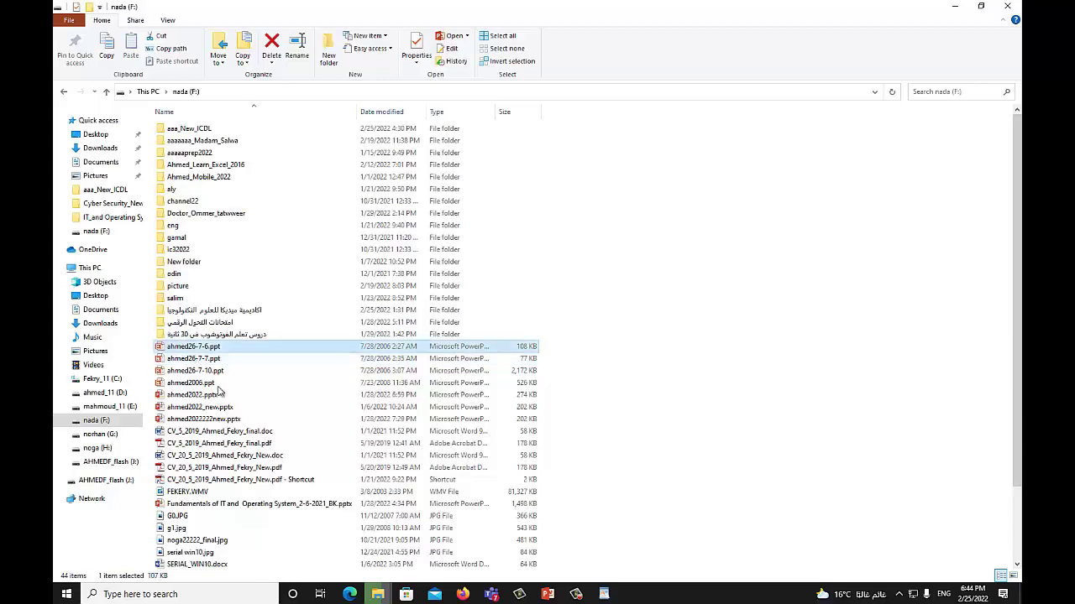
left_click(603, 594)
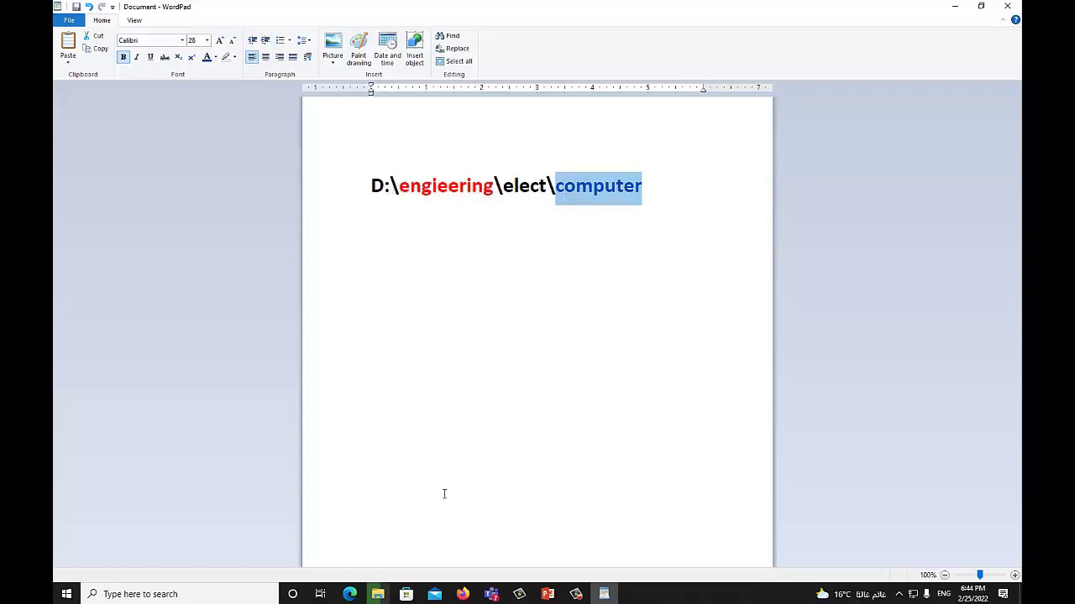
mouse_move(378, 592)
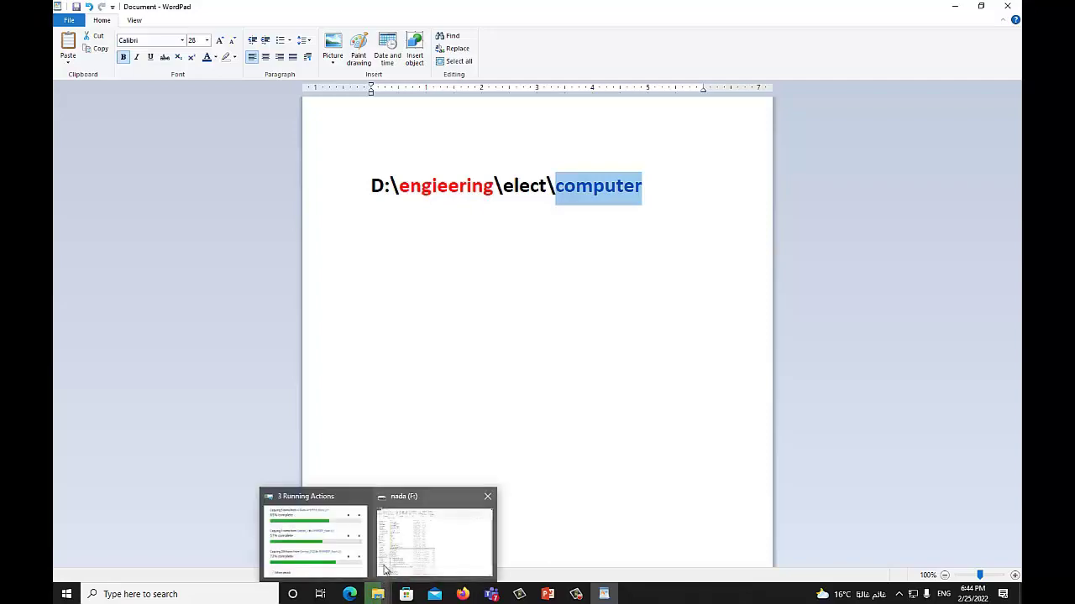
left_click(385, 571)
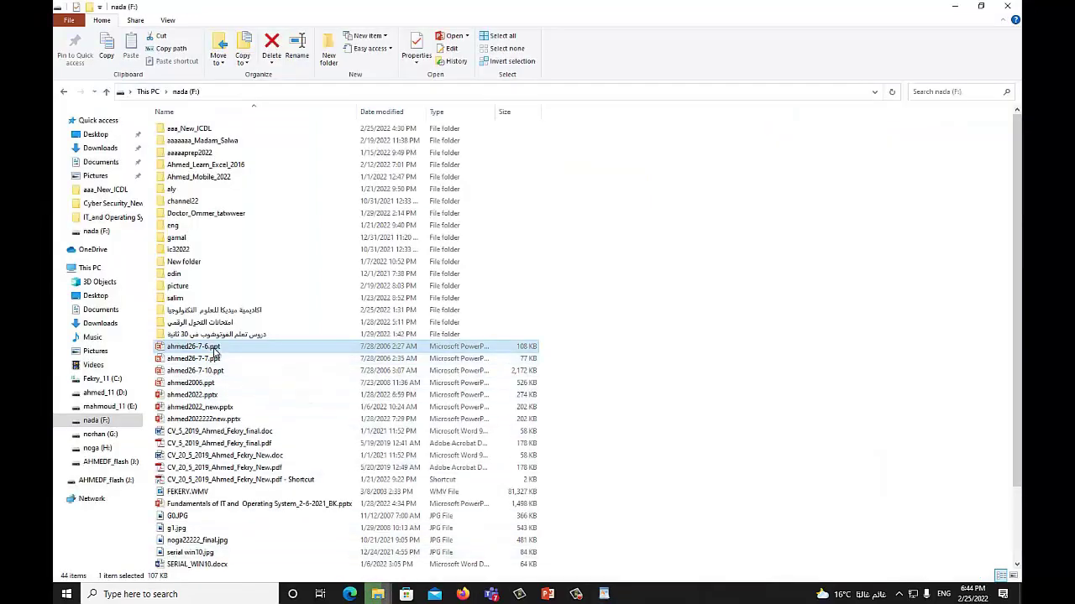
right_click(215, 352)
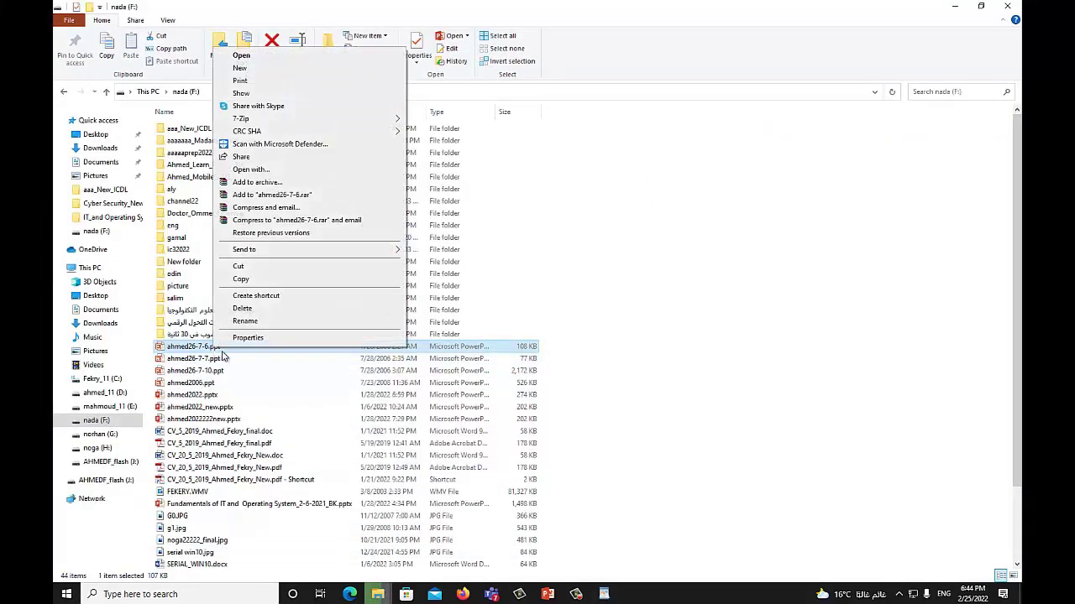
left_click(241, 279)
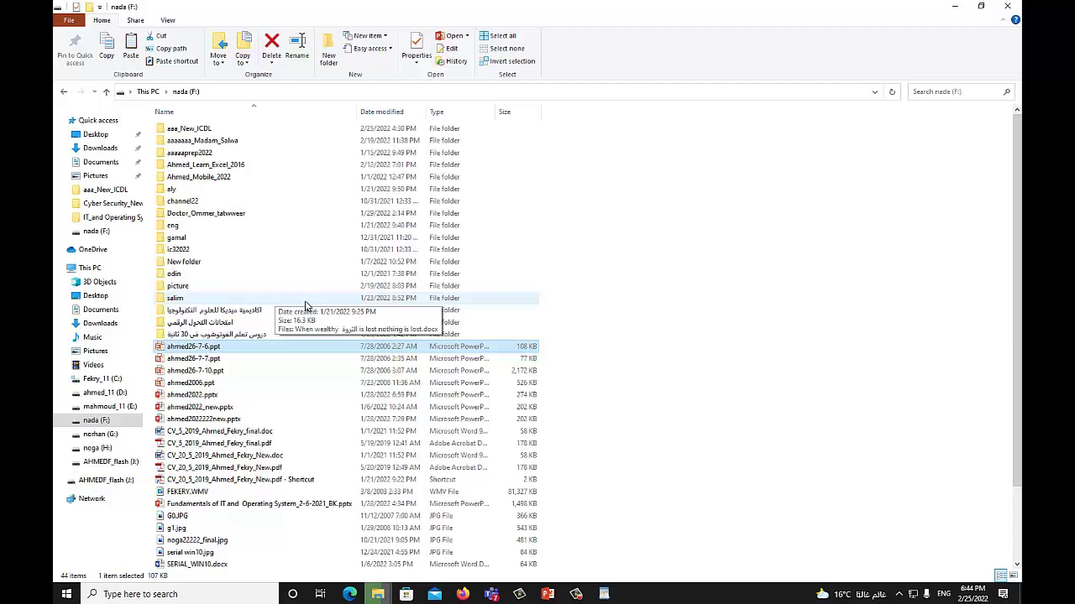
- Paste the copied file into the power folder at D:\engieering\elect\power
left_click(606, 595)
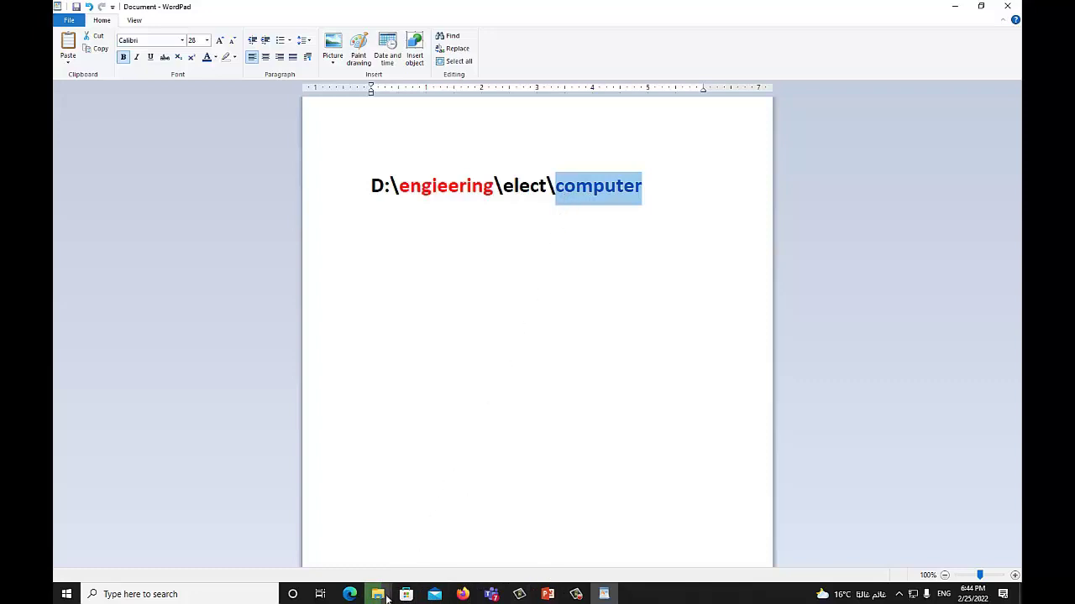
mouse_move(386, 597)
left_click(431, 529)
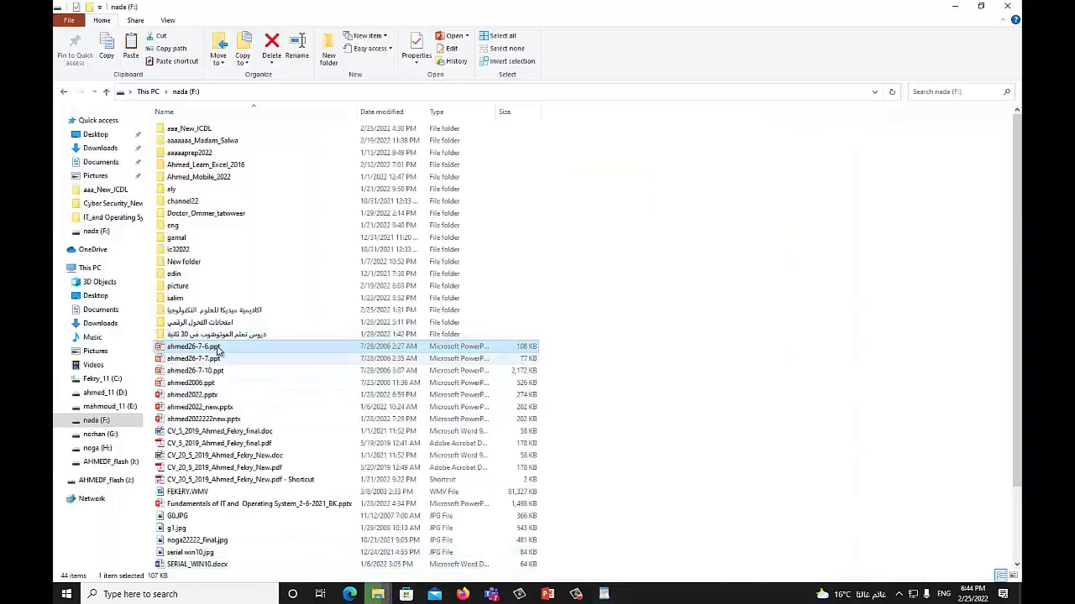
left_click(105, 393)
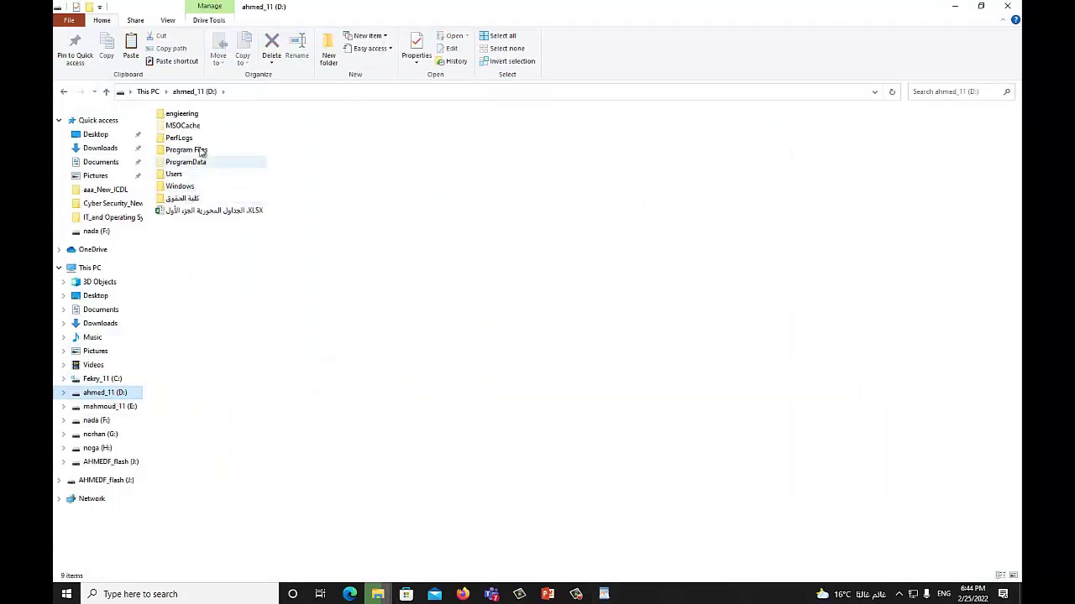
double_click(181, 113)
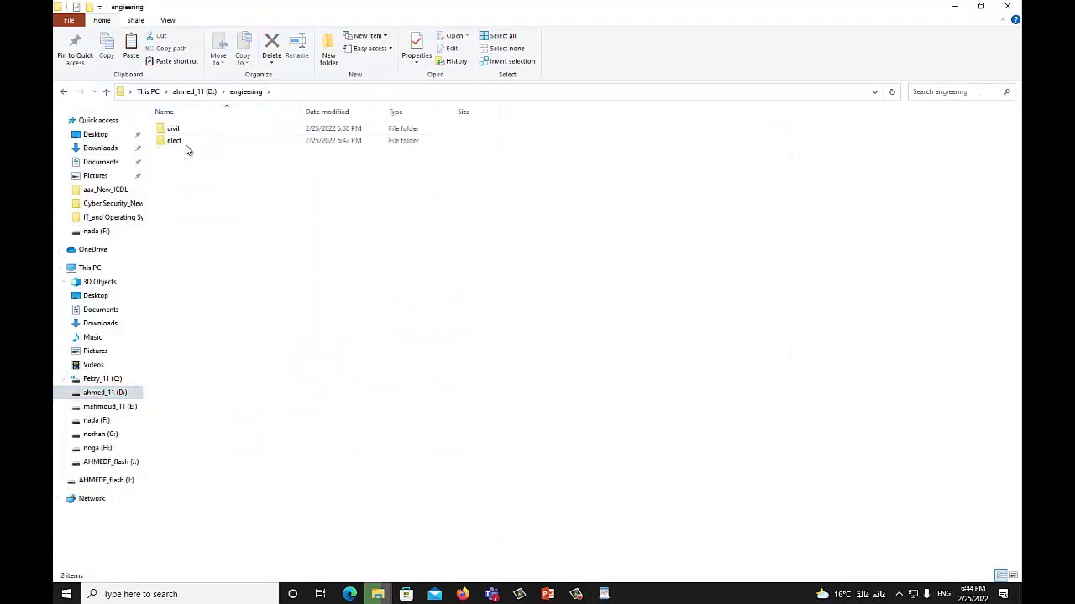
double_click(180, 143)
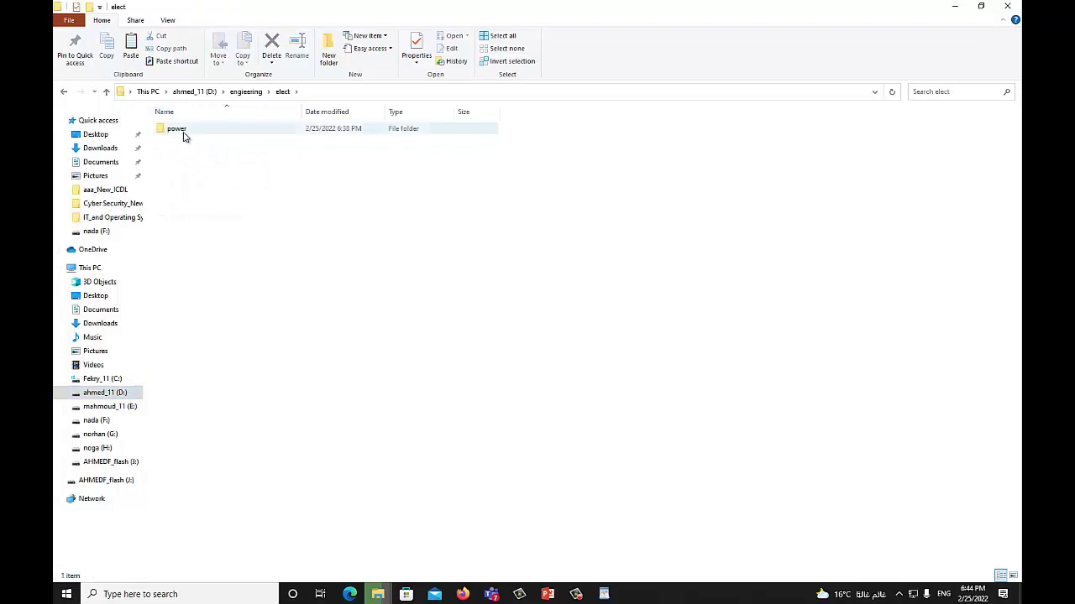
left_click(186, 135)
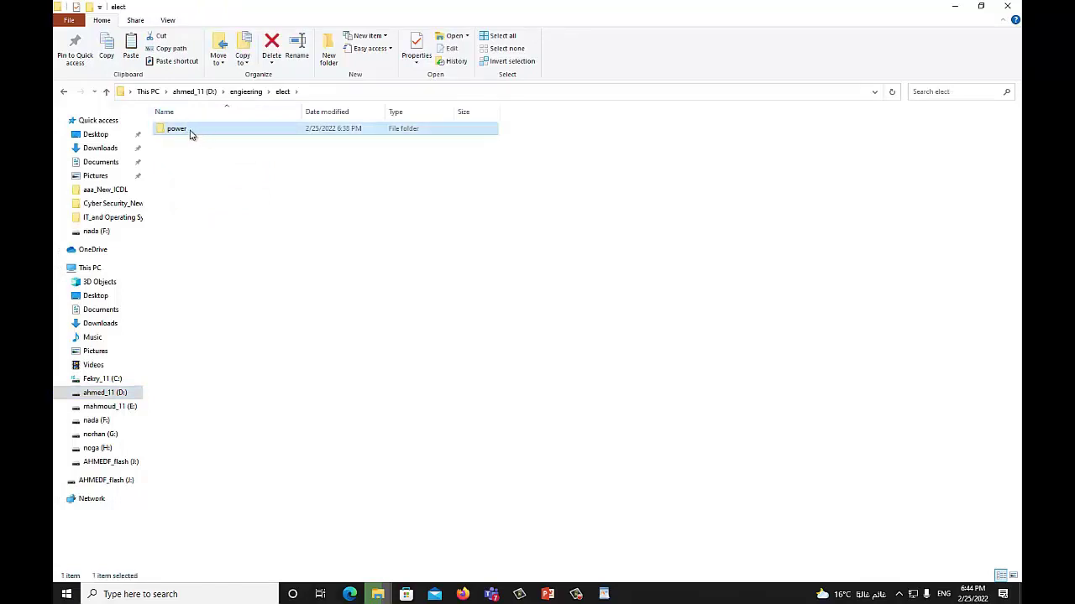
double_click(184, 132)
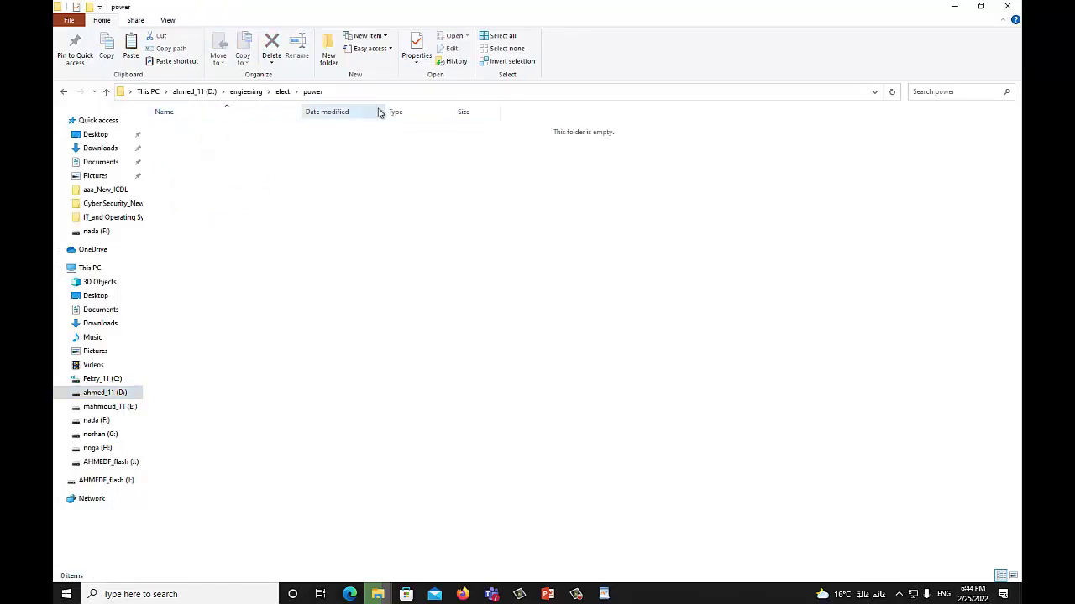
right_click(269, 171)
left_click(302, 242)
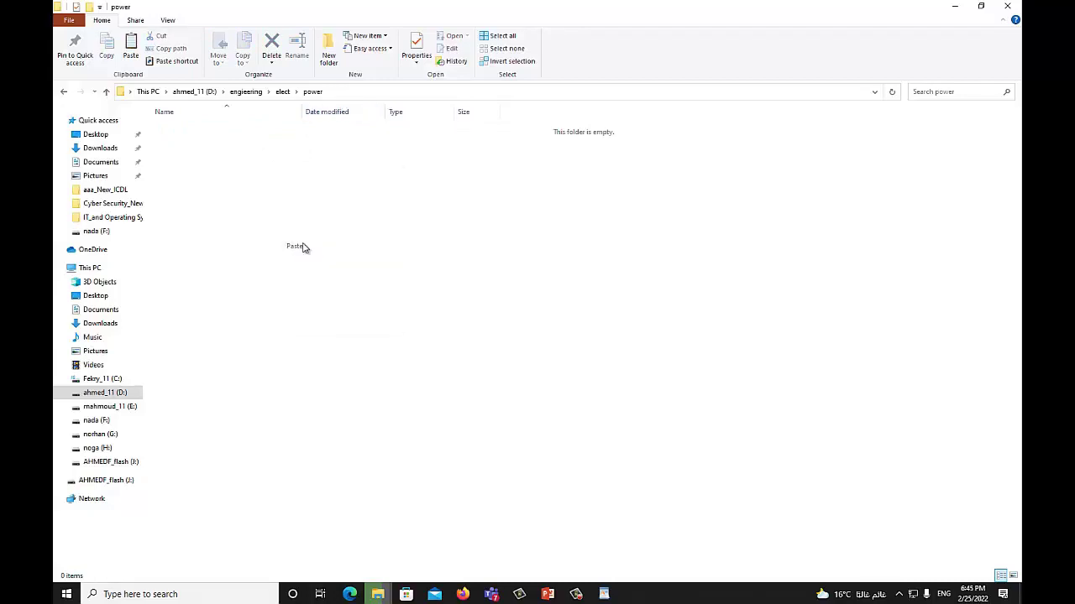
- Replace the path in the WordPad document with D:\engieering\elect\power copied from File Explorer, and return to the F: drive
left_click(346, 91)
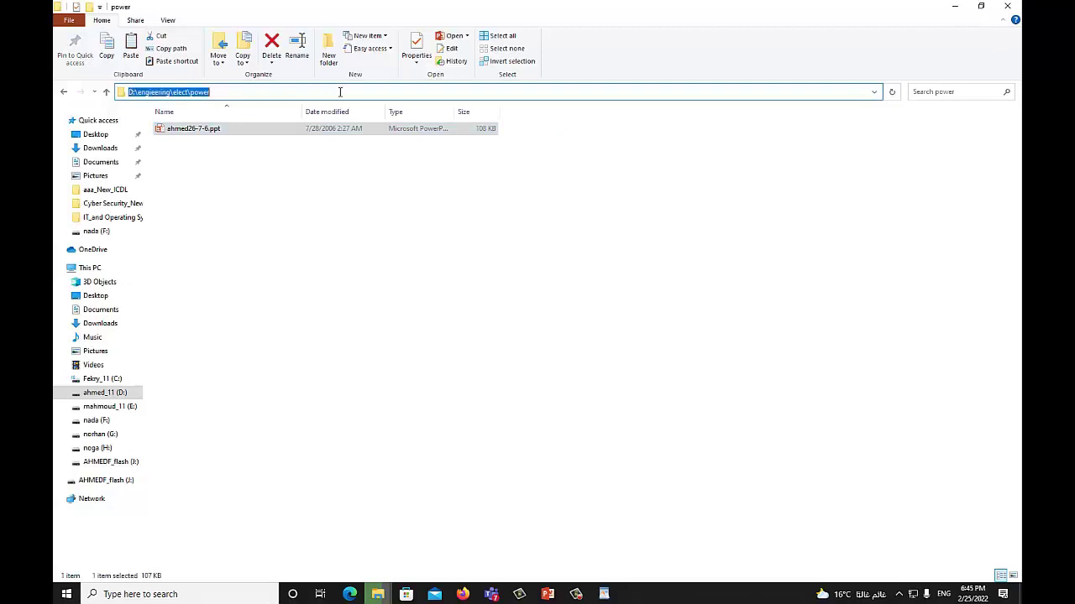
right_click(201, 94)
left_click(227, 130)
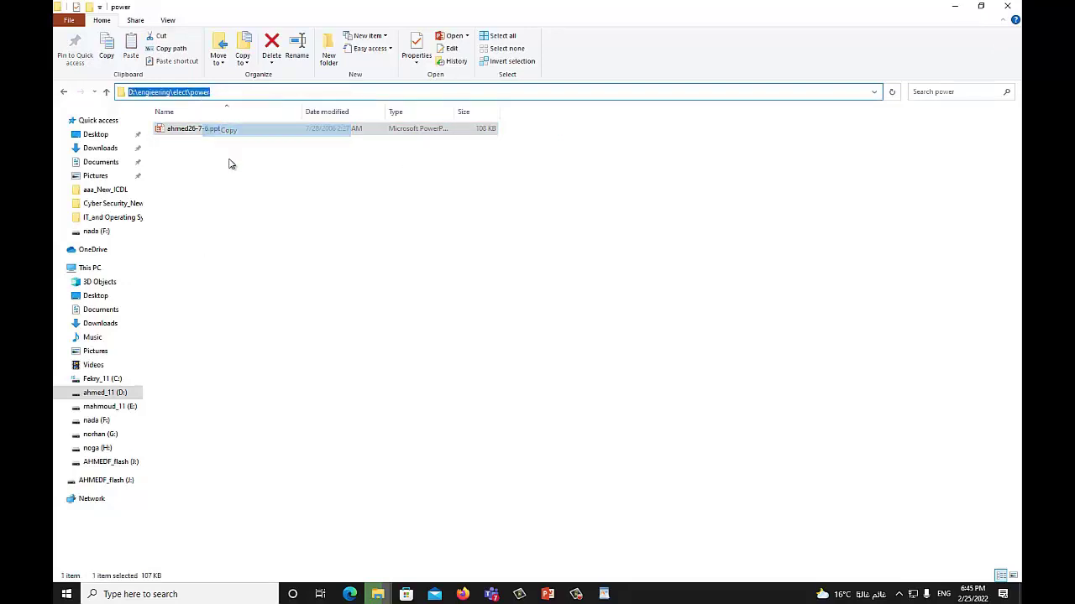
key("alt+Tab")
key("ctrl+v")
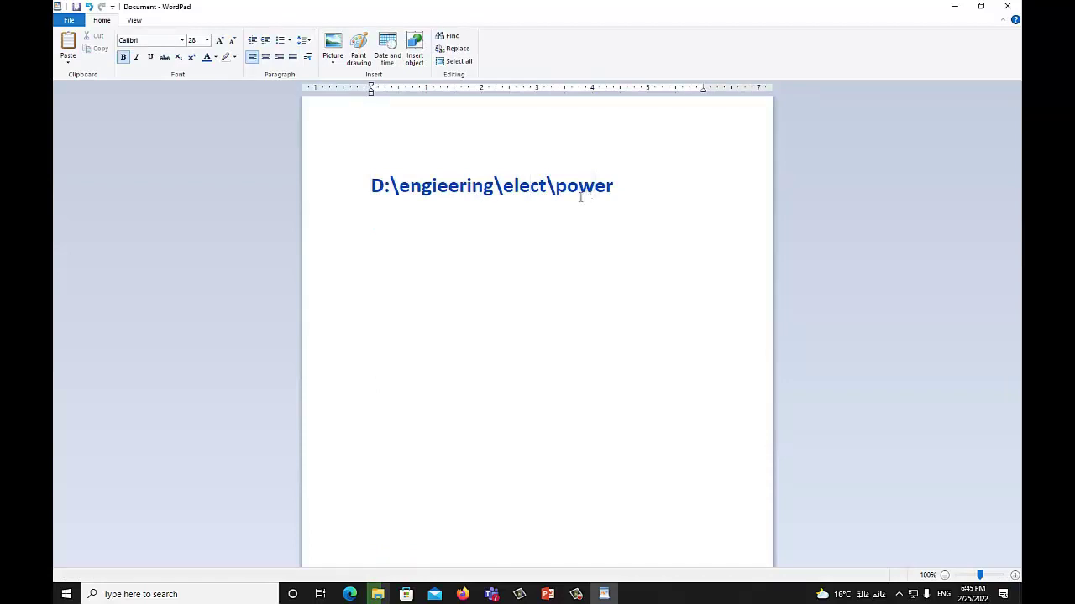
left_click(431, 184)
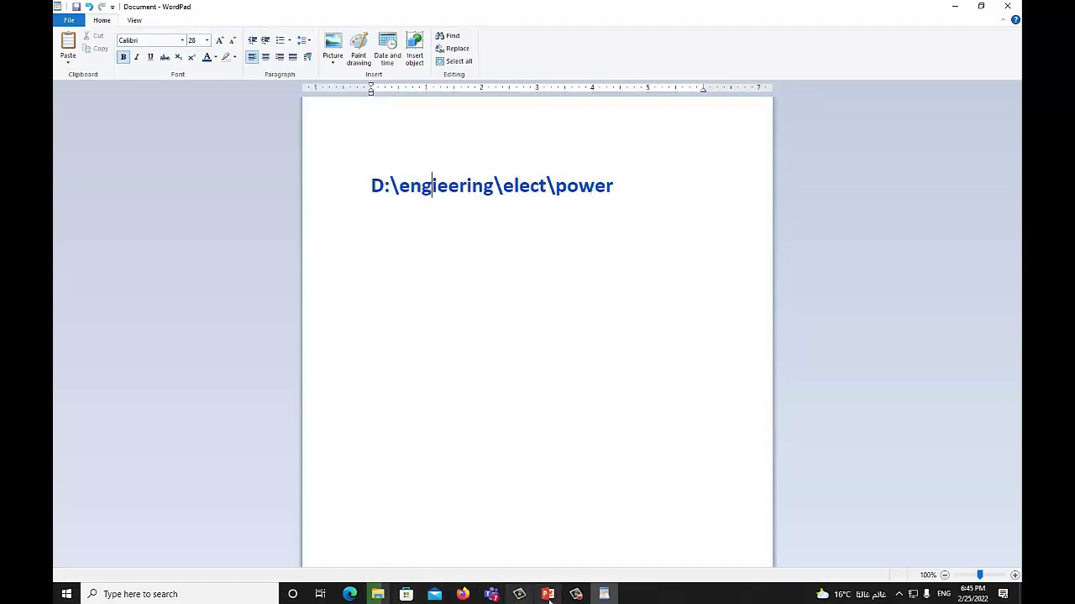
left_click(378, 594)
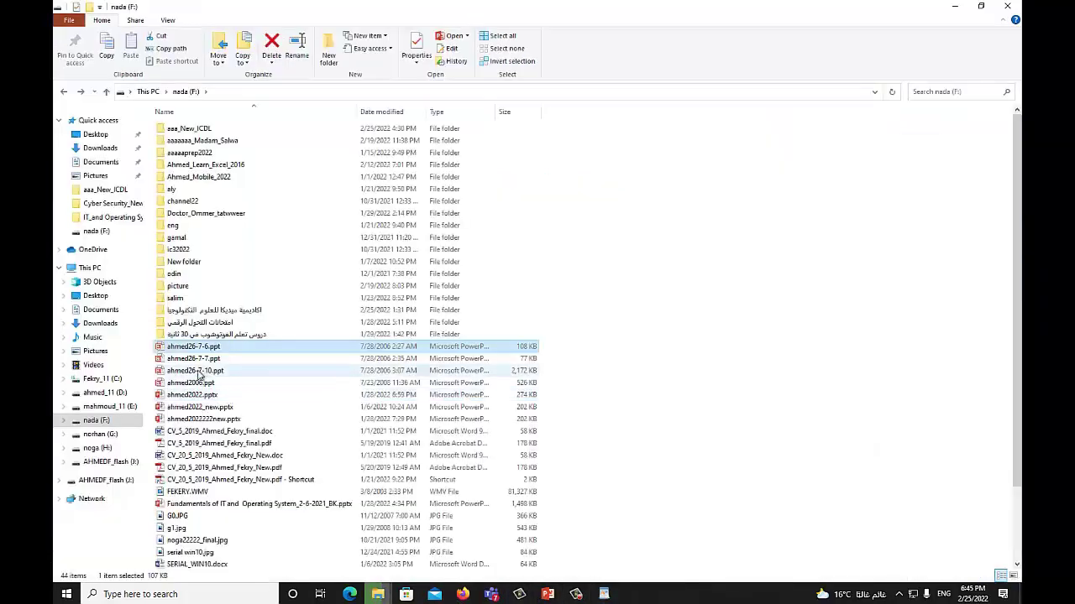
- Copy the folder امتحانات التحول الرقمي from the F: drive to the desktop and place its icon in an empty area
left_click(209, 327)
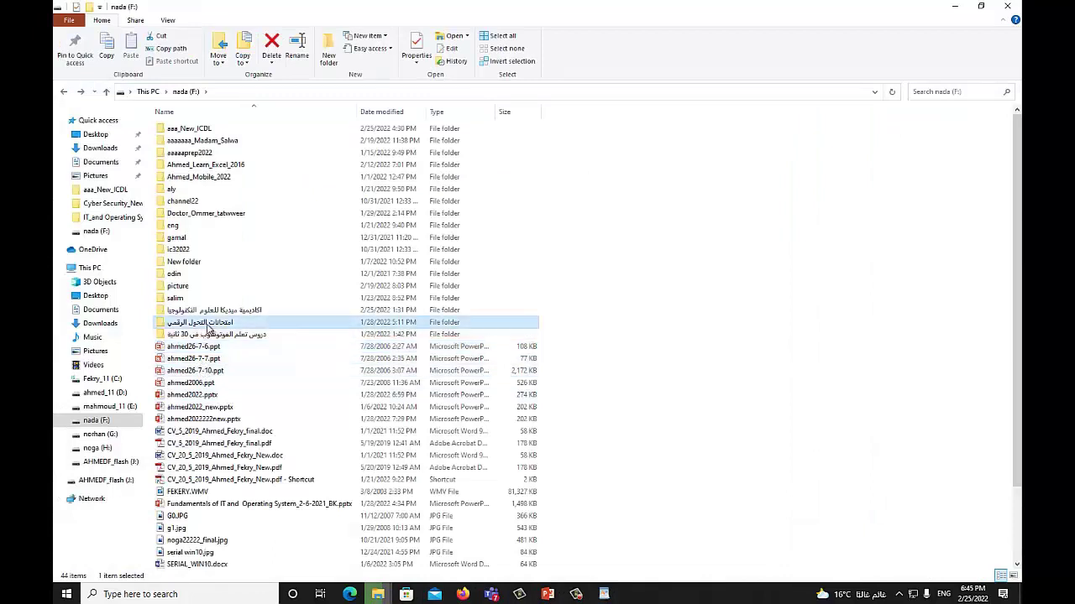
right_click(205, 325)
left_click(232, 255)
left_click(954, 7)
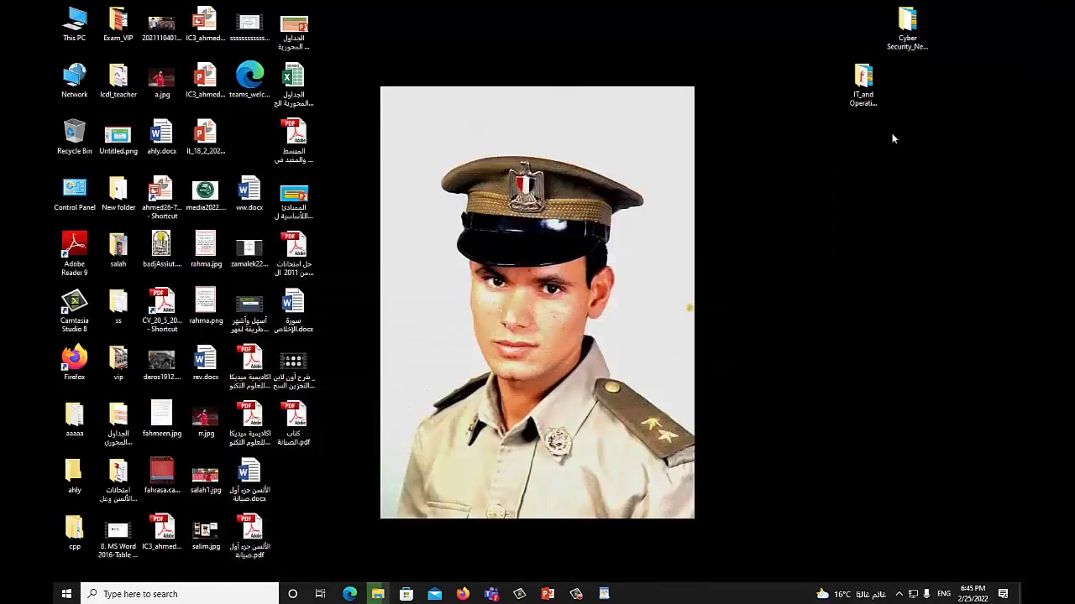
right_click(722, 181)
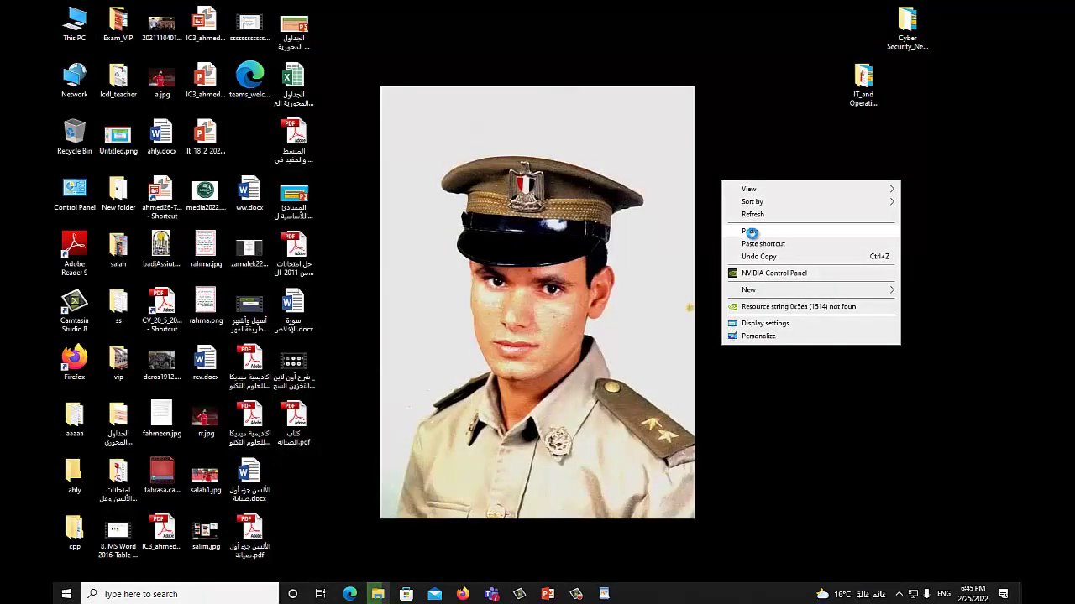
left_click(742, 231)
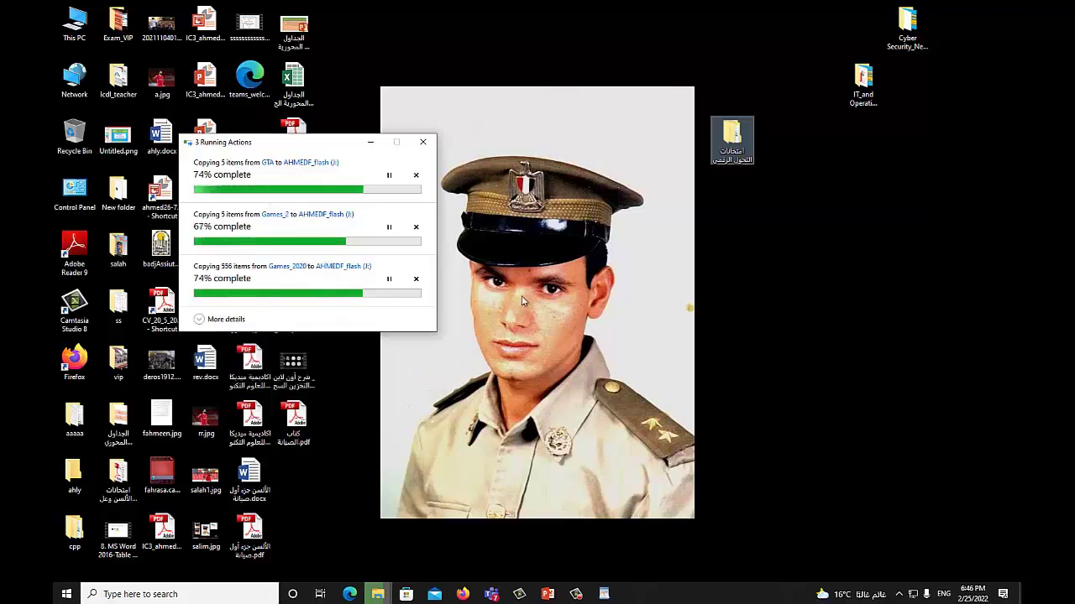
left_click_drag(730, 144, 826, 198)
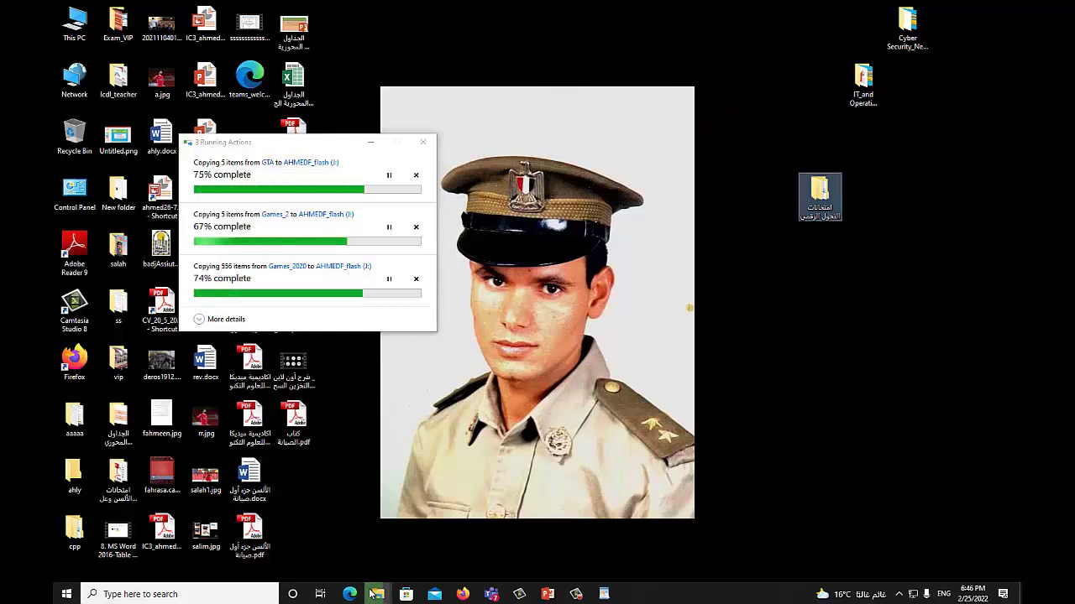
- Move the PDF whose name starts with CV_5_2019 from the F: drive to the desktop by cut and paste, and restore the full-size F: window
mouse_move(385, 596)
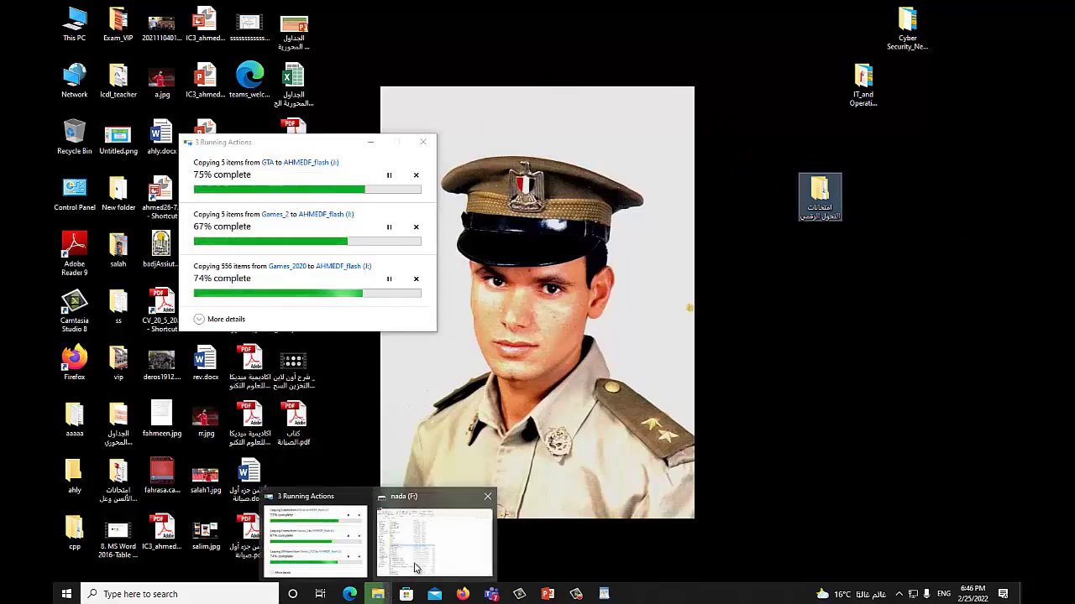
left_click(415, 569)
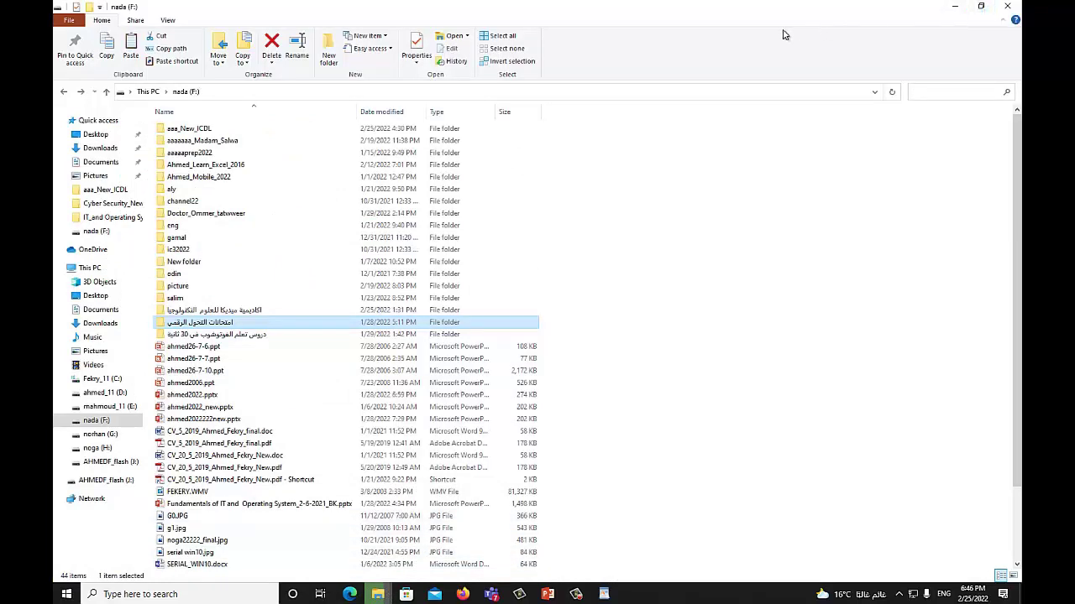
left_click(222, 445)
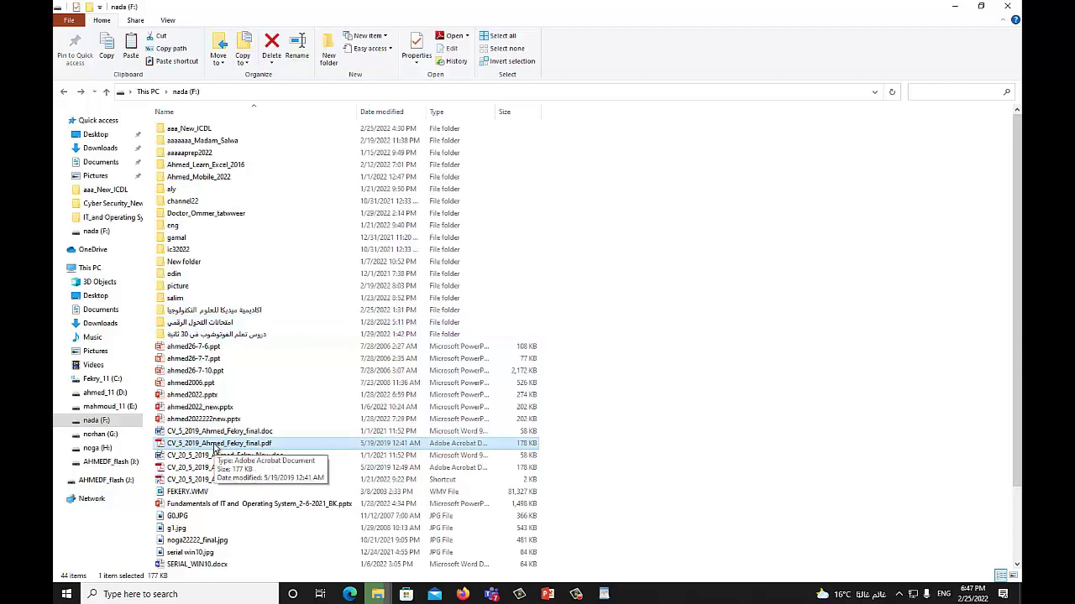
right_click(216, 448)
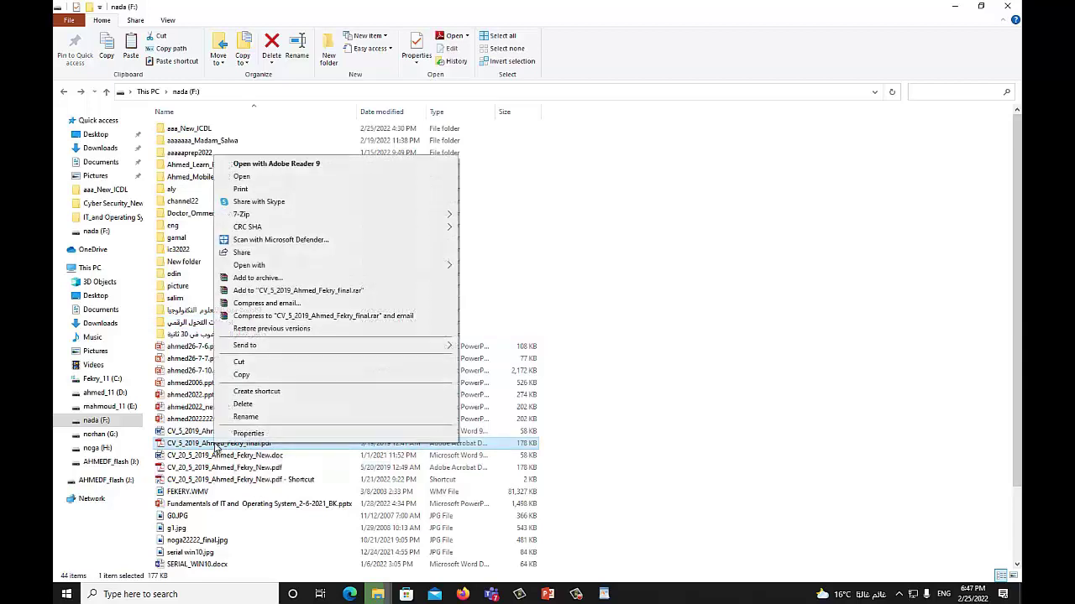
left_click(239, 362)
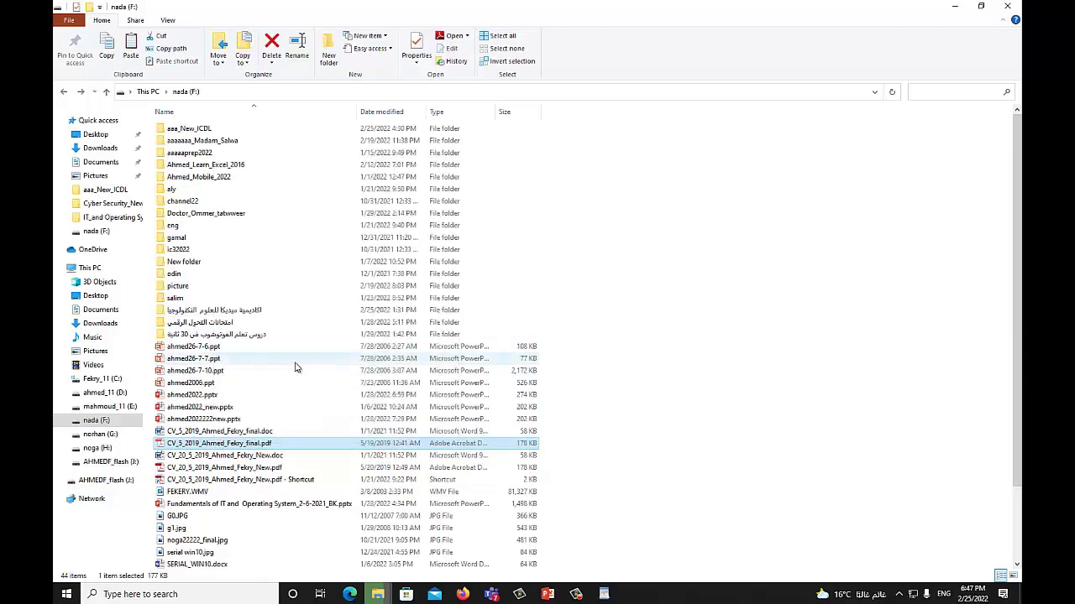
left_click(980, 9)
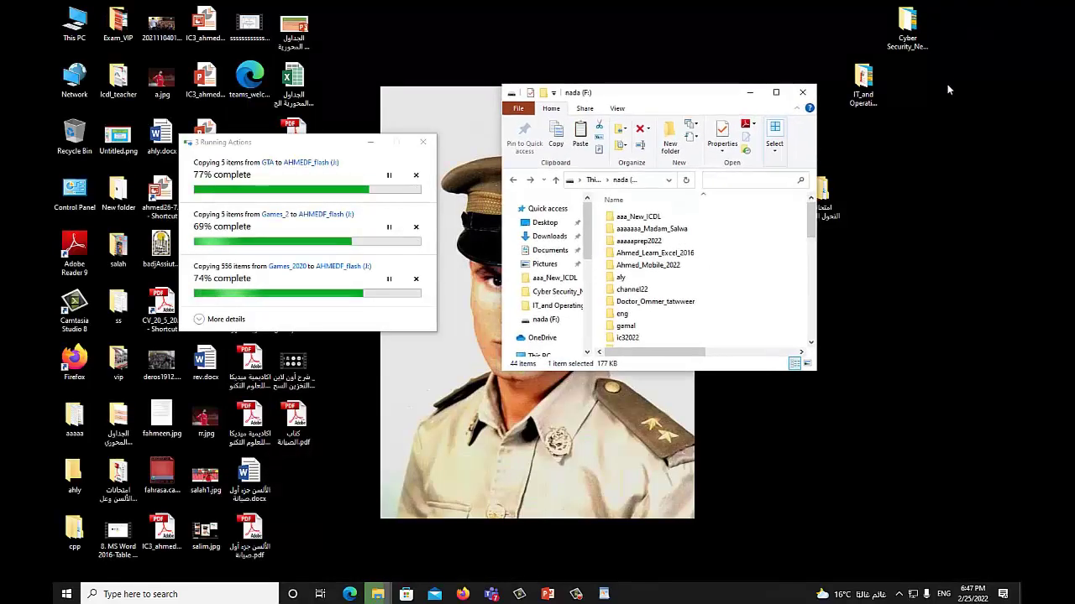
right_click(891, 163)
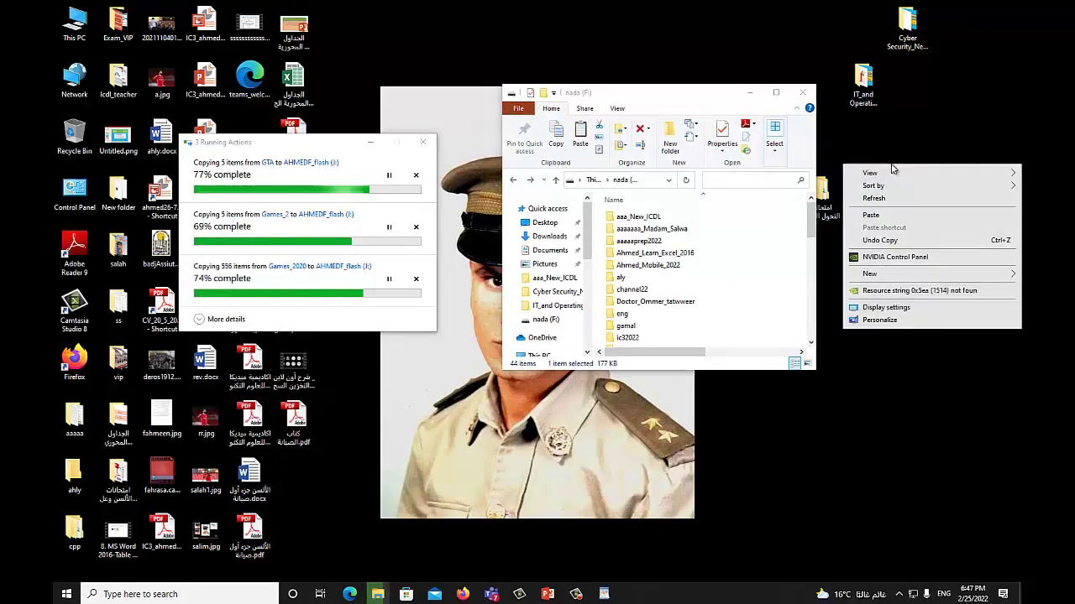
left_click(883, 217)
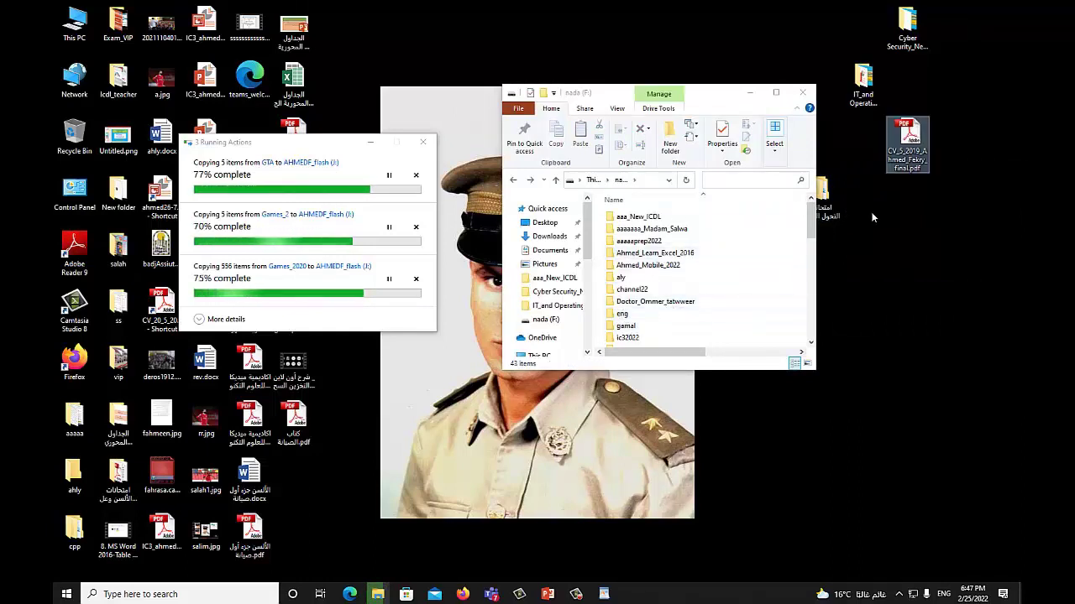
left_click(776, 92)
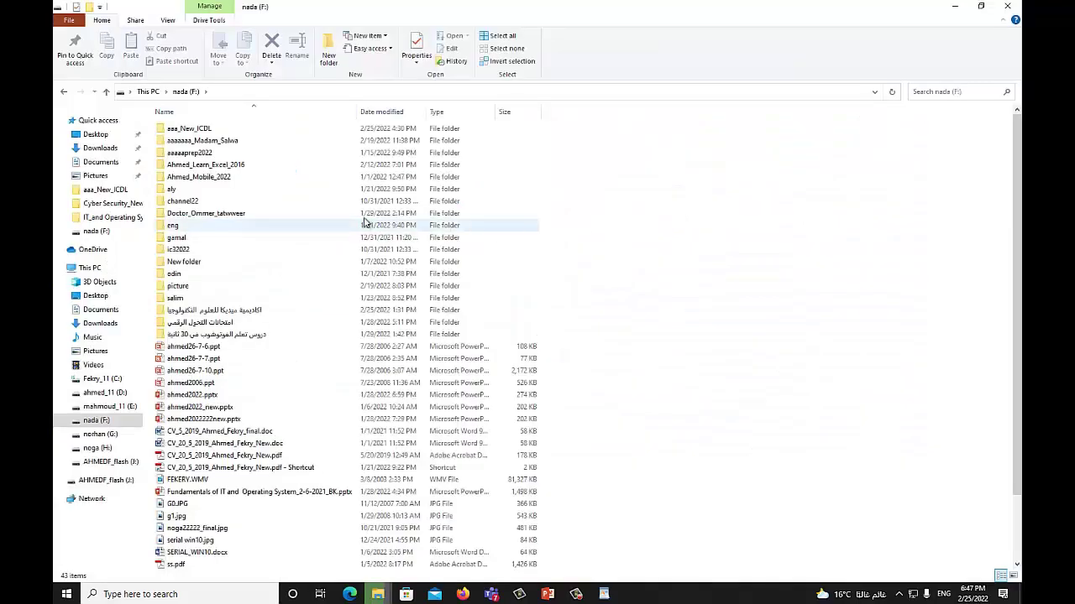
right_click(232, 215)
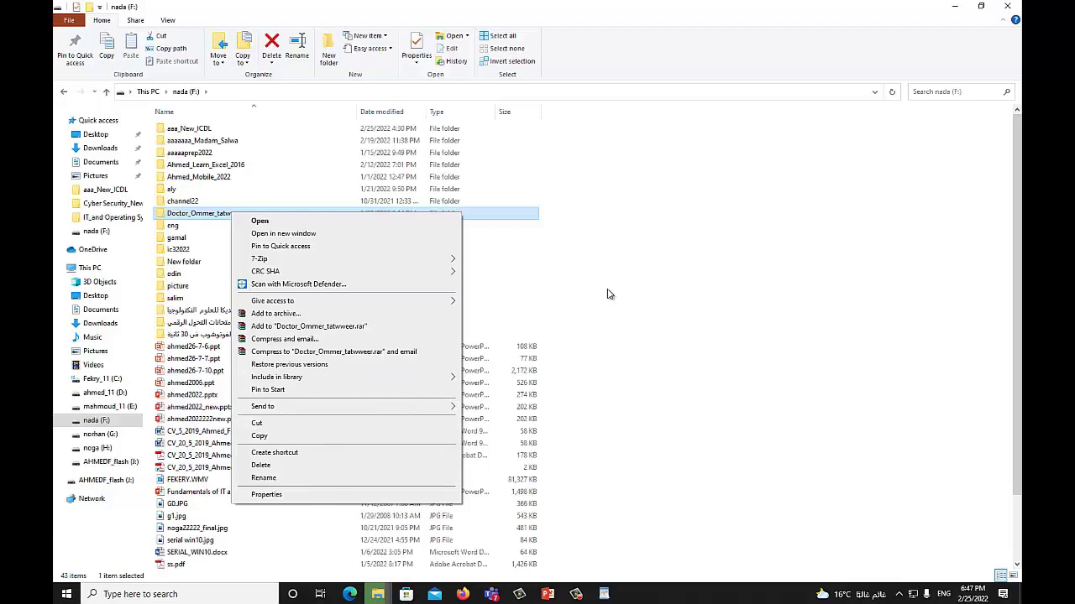
left_click(634, 325)
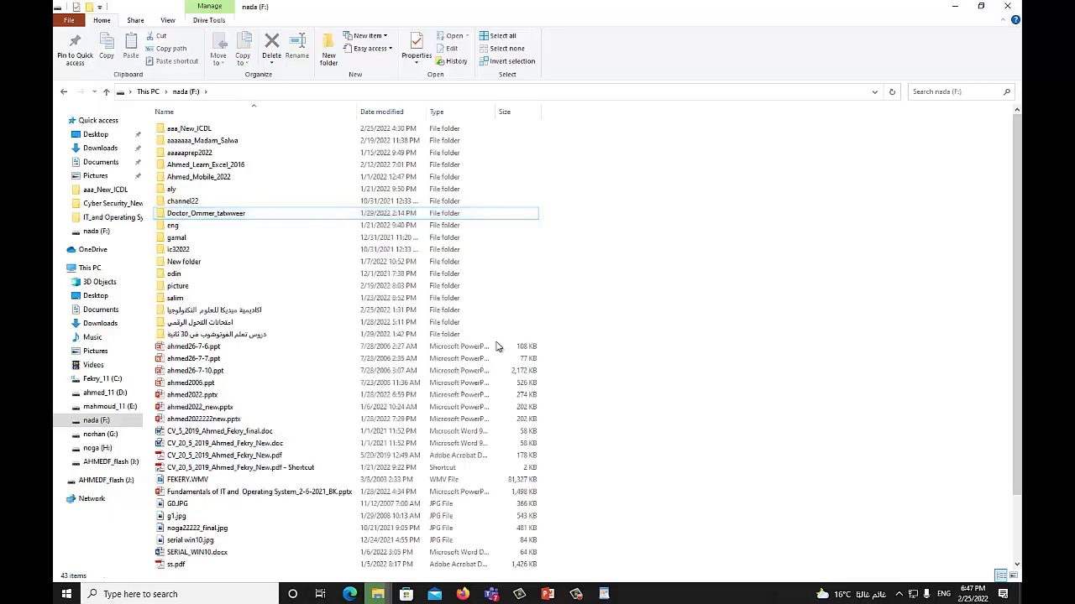
- Copy the picture folder, ahmed26-7-6.ppt, the CV_5_2019 Word document and Fundamentals of IT and Operating System_2-6-2021_BK.pptx together from the F: drive
left_click(203, 349)
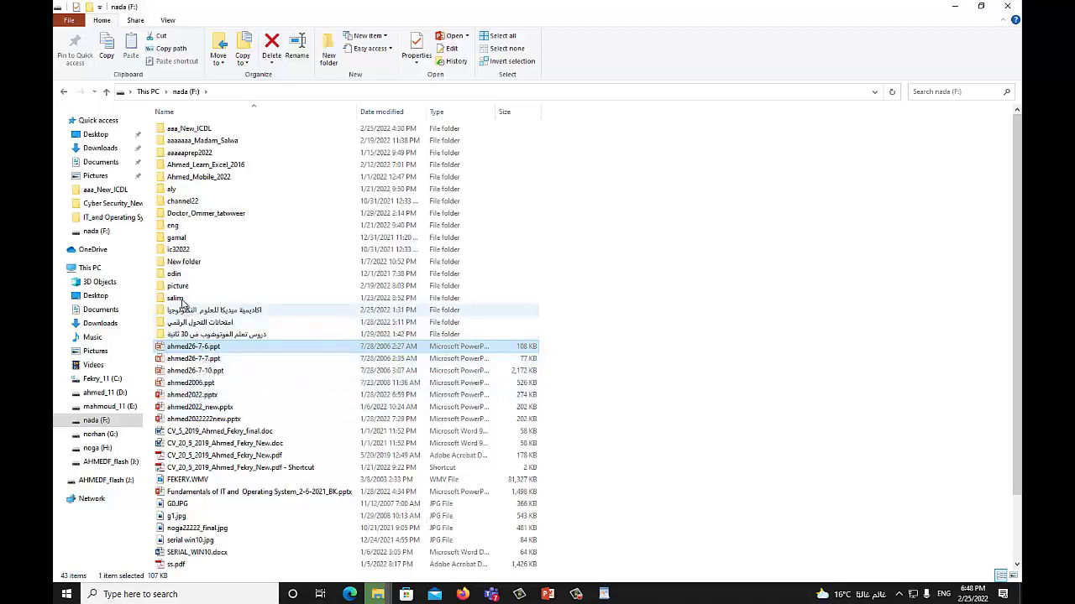
left_click(201, 287, "ctrl")
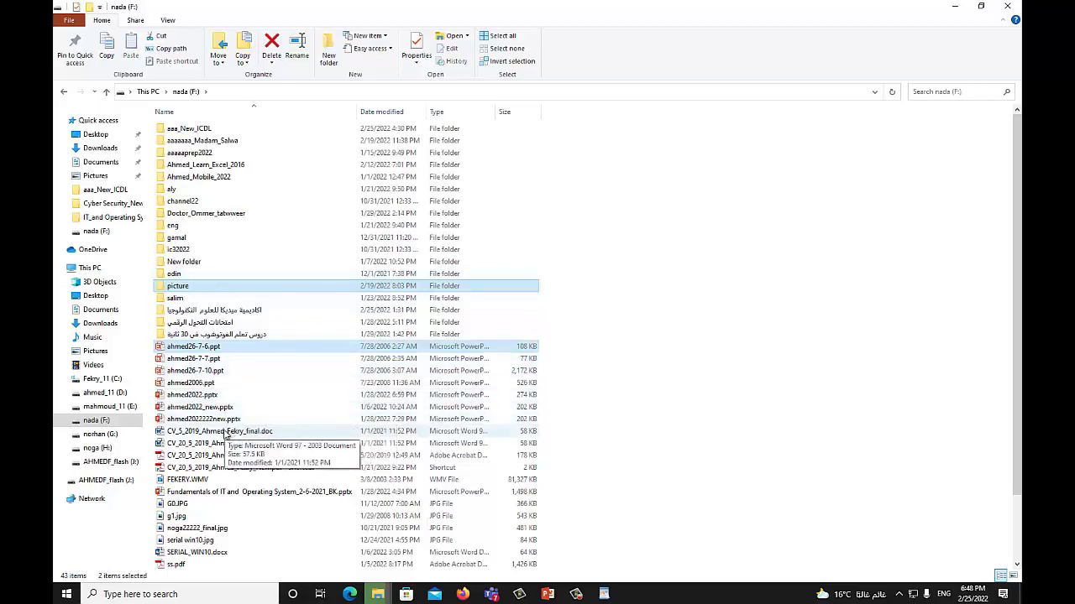
left_click(224, 434, "ctrl")
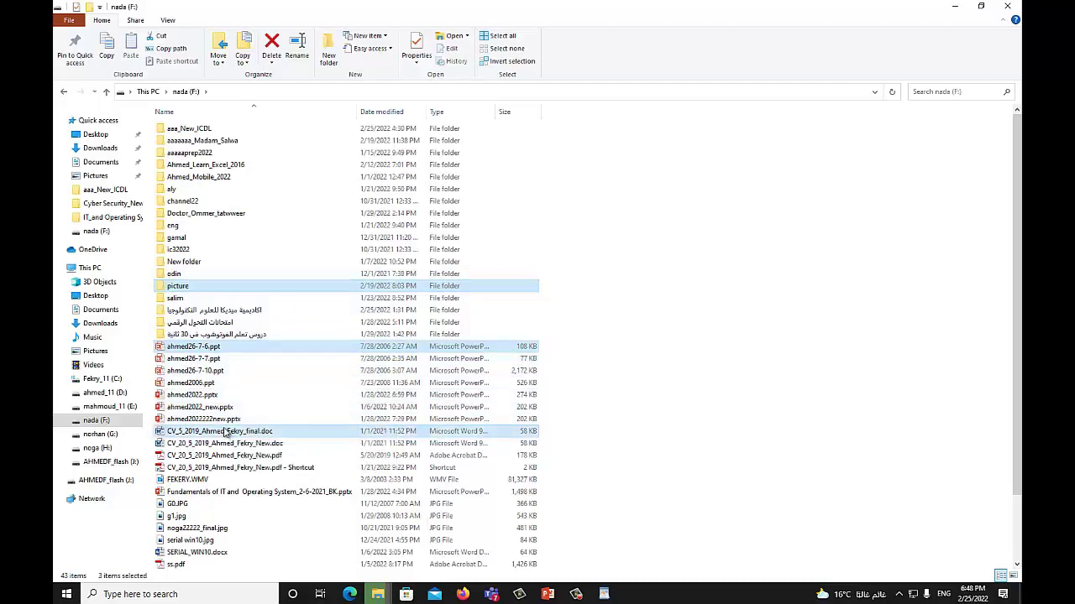
left_click(201, 493, "ctrl")
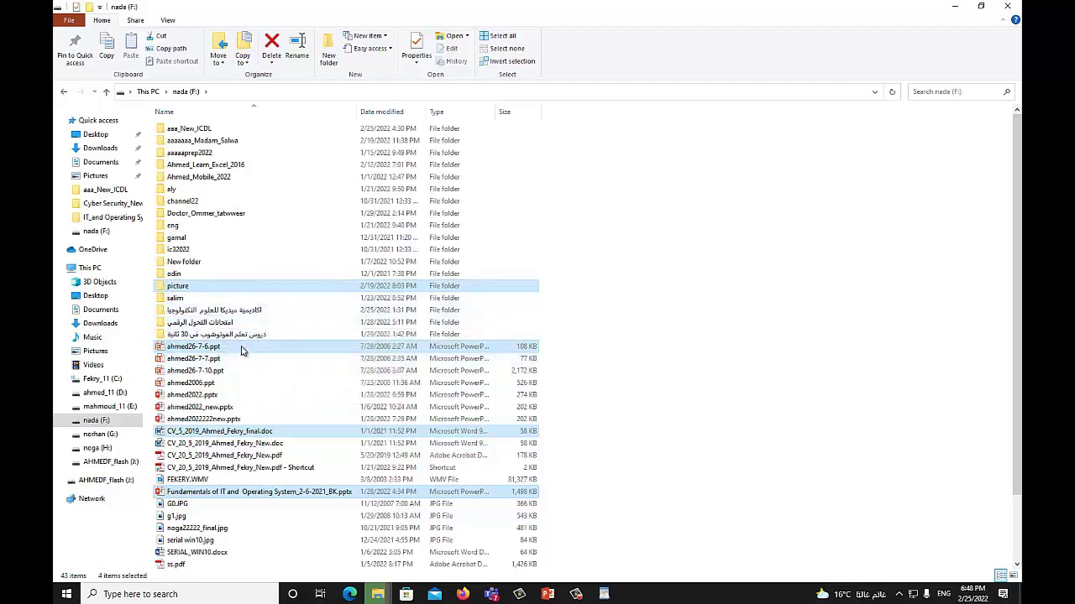
right_click(241, 350)
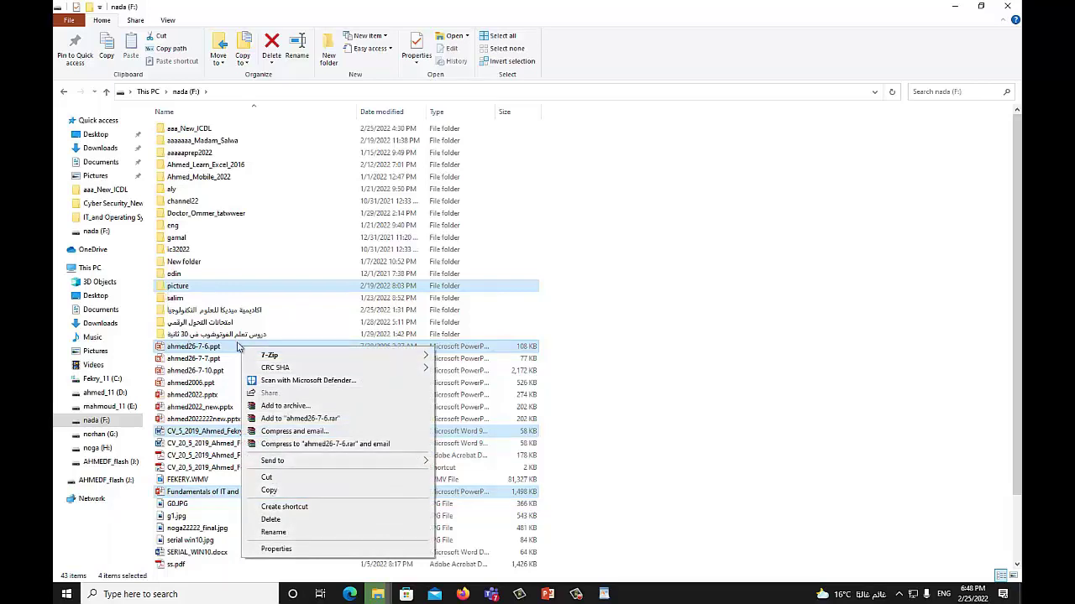
left_click(268, 490)
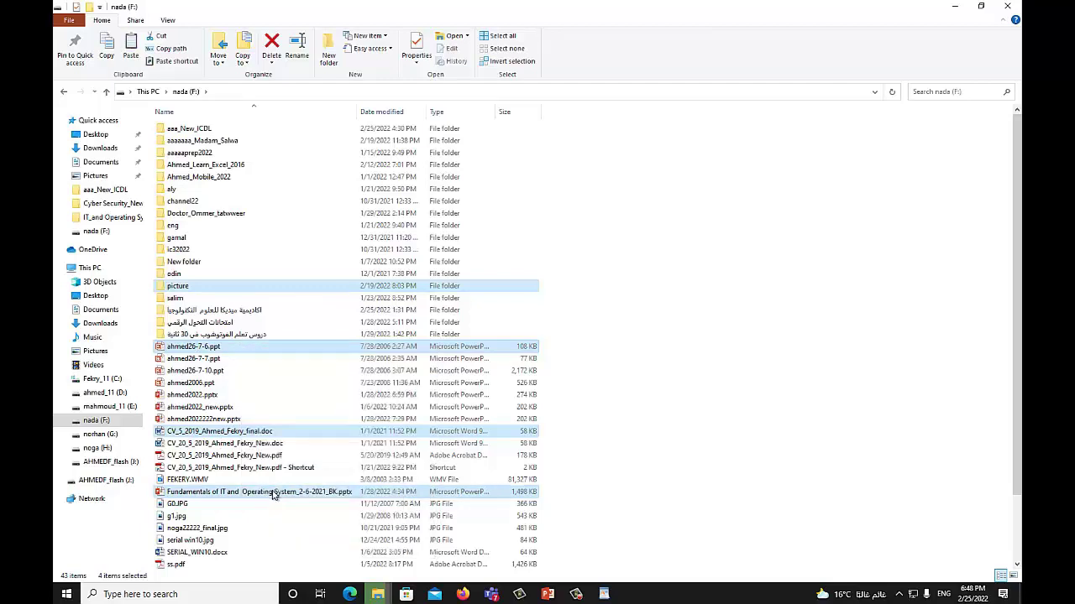
- Paste the copied folder and files into D:\engieering\elect\power and clear the selection
left_click(117, 394)
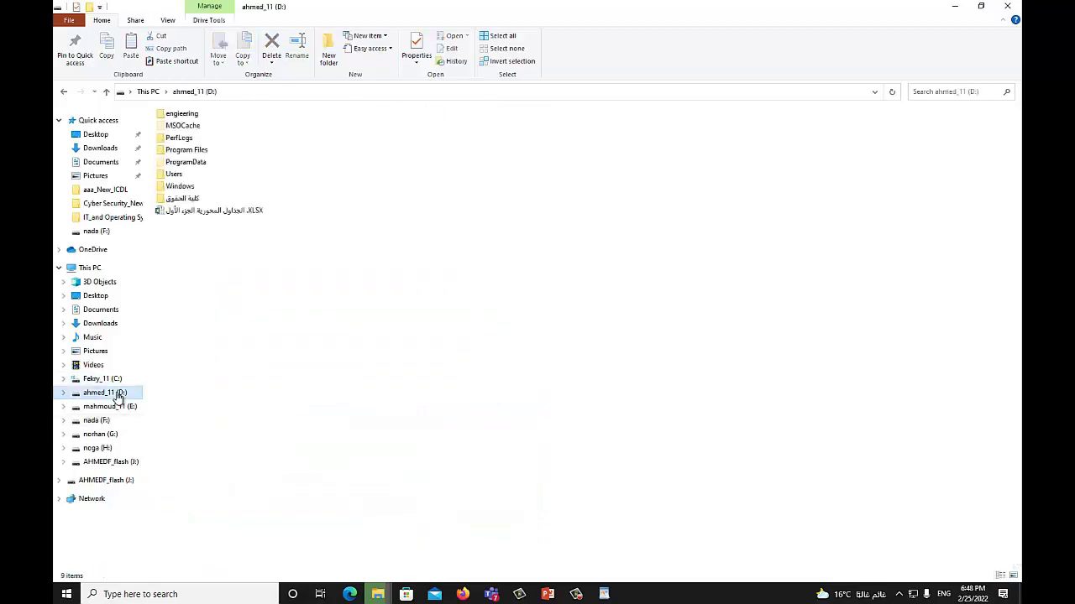
left_click(186, 116)
double_click(186, 116)
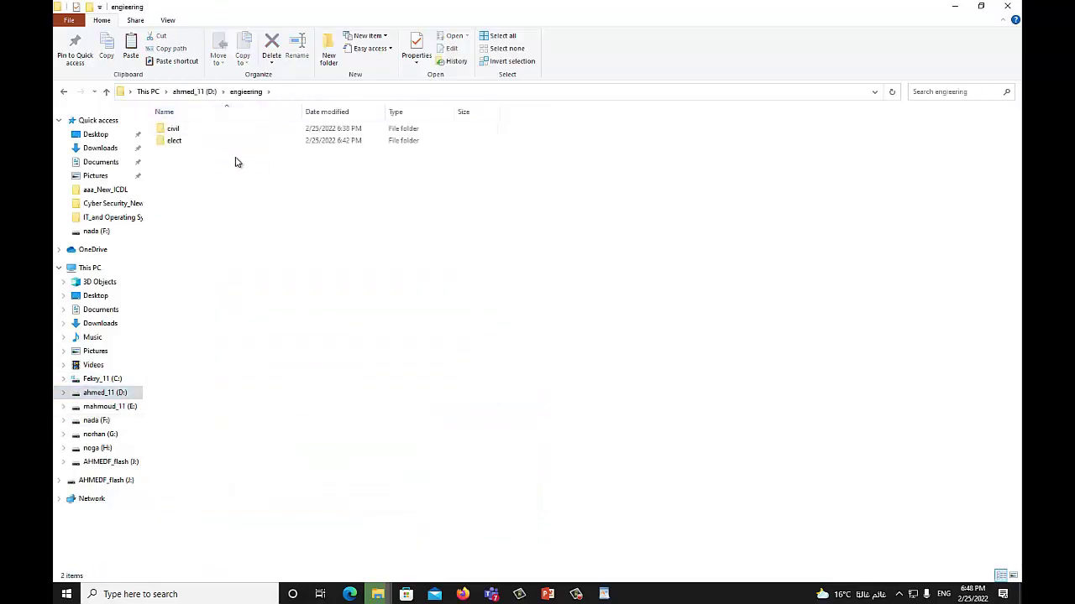
double_click(175, 141)
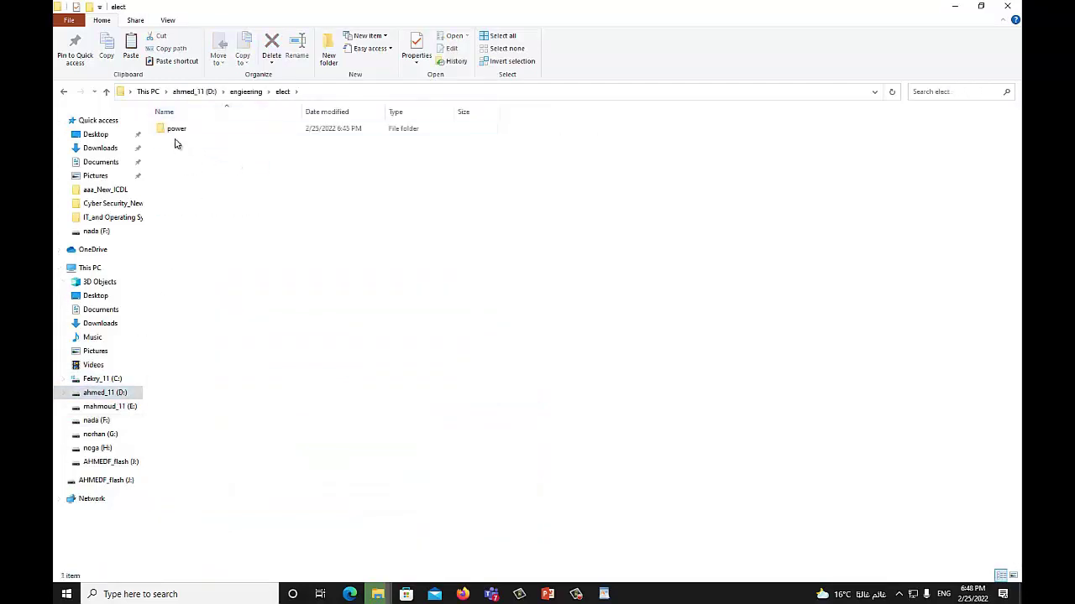
double_click(176, 133)
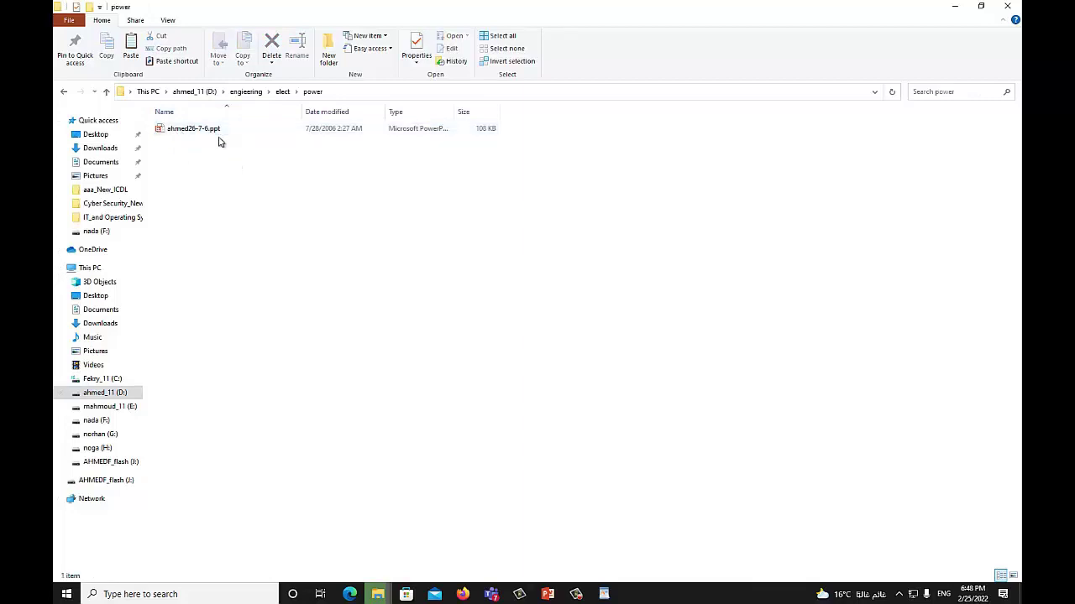
right_click(212, 159)
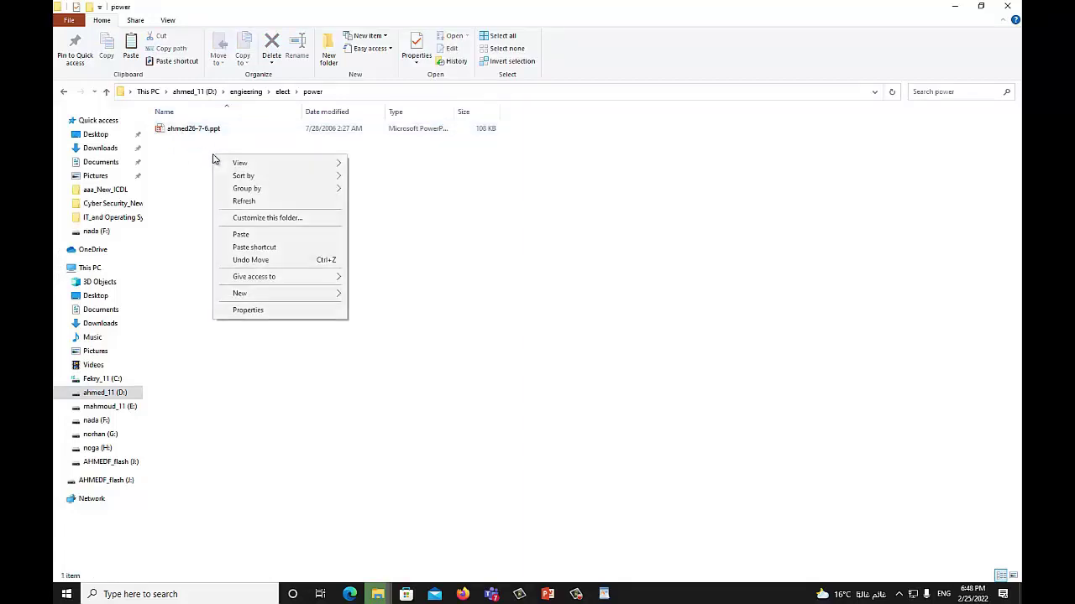
left_click(241, 235)
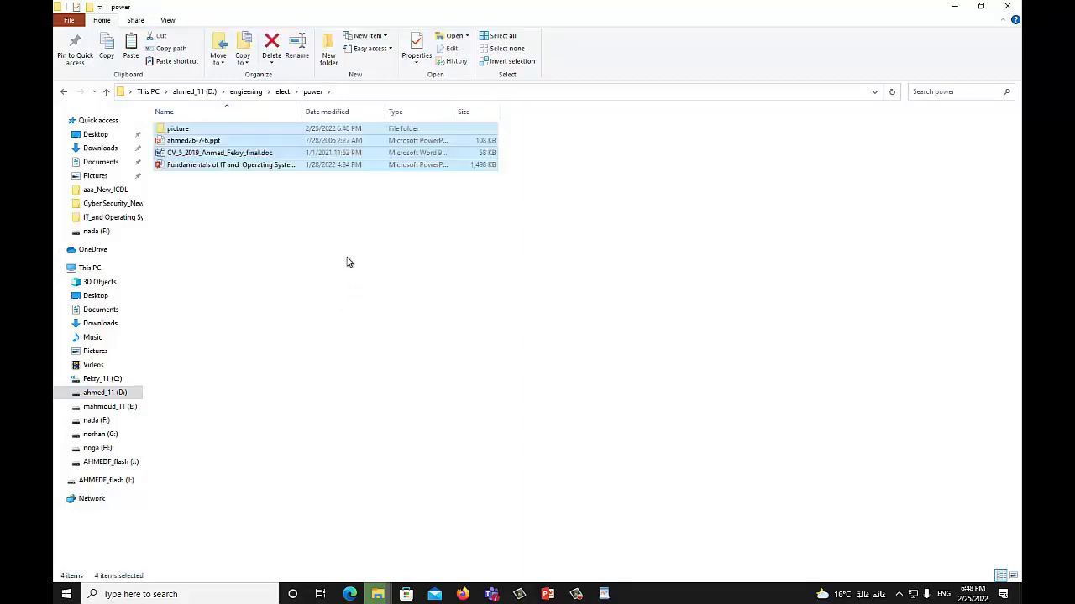
left_click(250, 225)
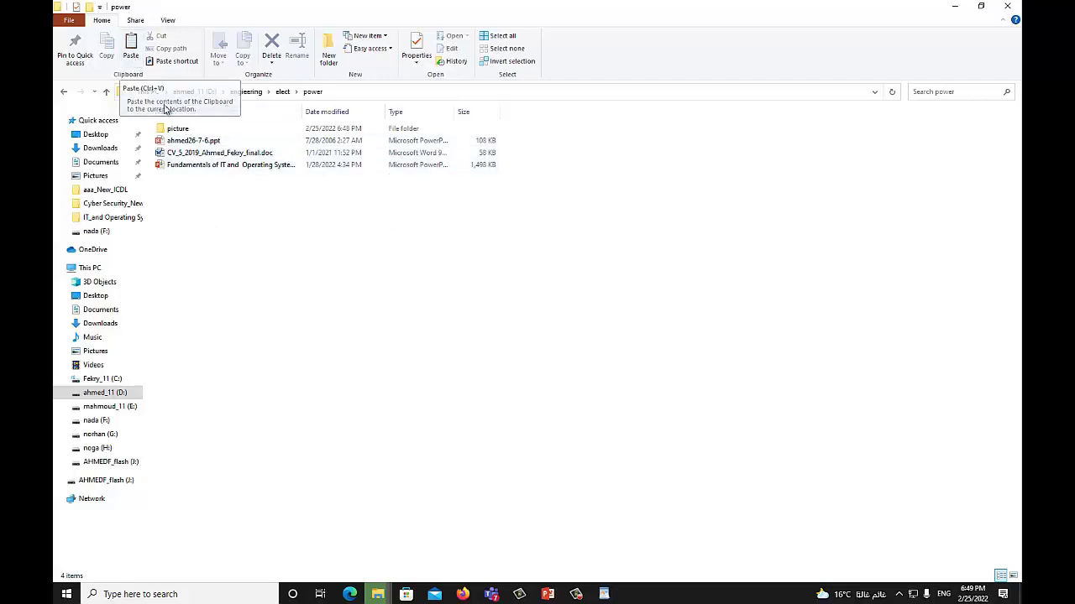
left_click(201, 142)
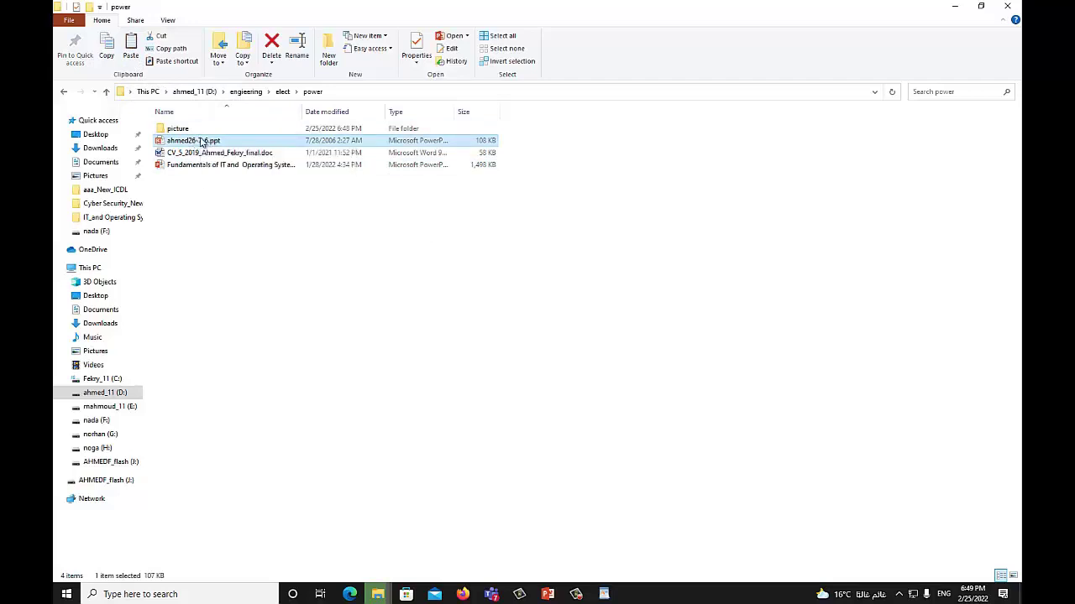
right_click(202, 142)
left_click(428, 263)
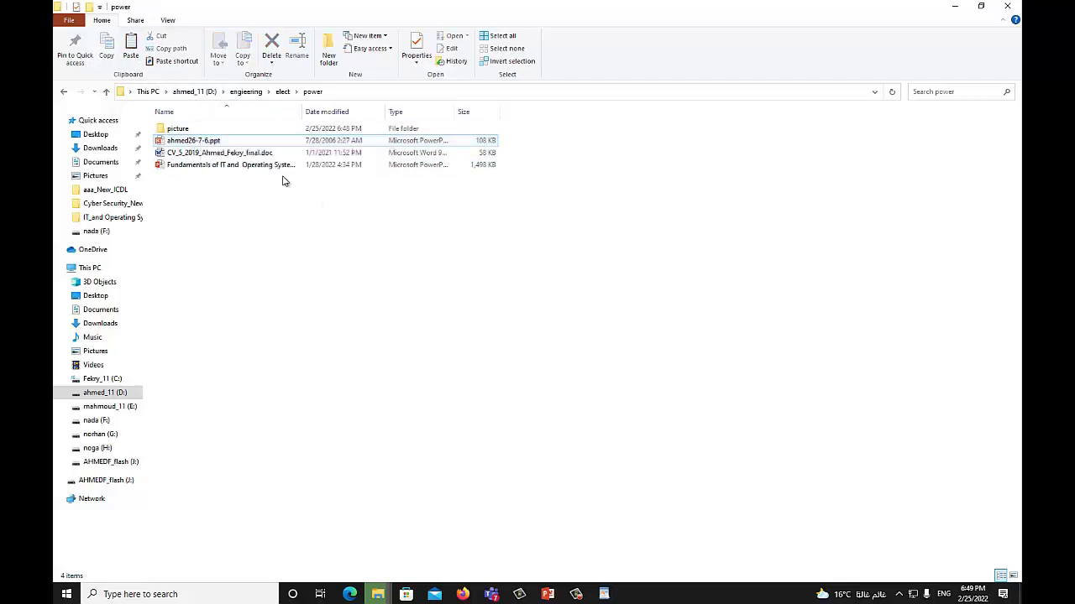
- Copy the file ahmed26-7-6.ppt in the power folder to the clipboard
left_click(206, 141)
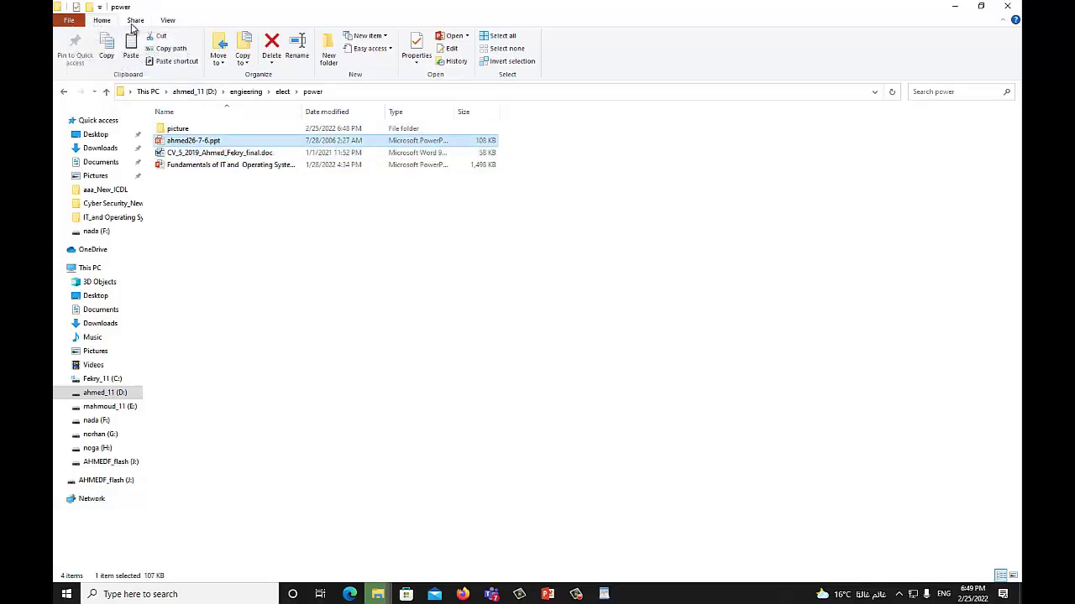
scroll(135, 28, "down", 2)
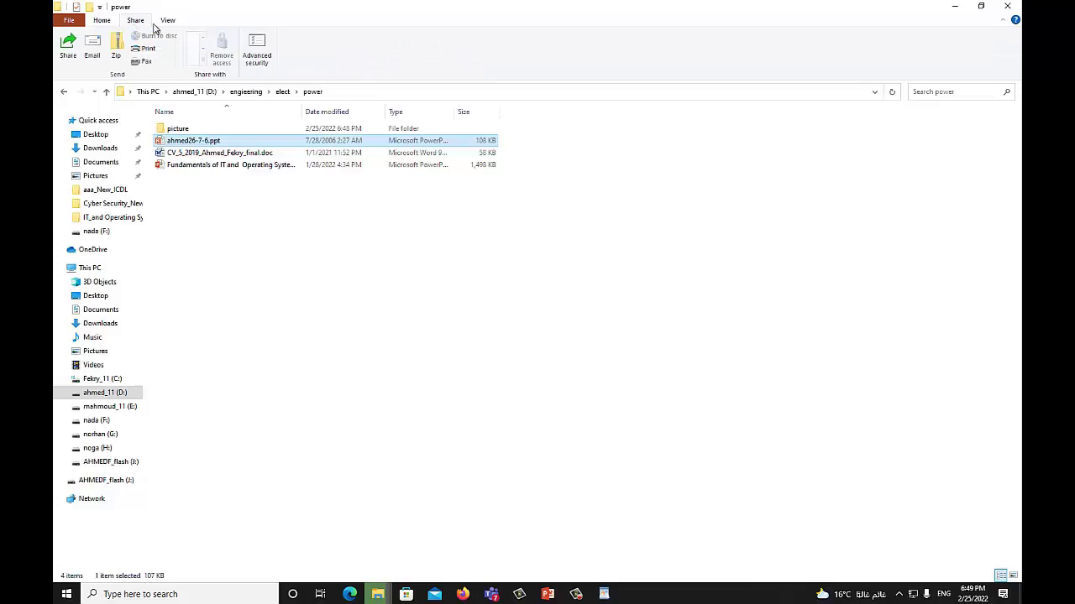
left_click(106, 24)
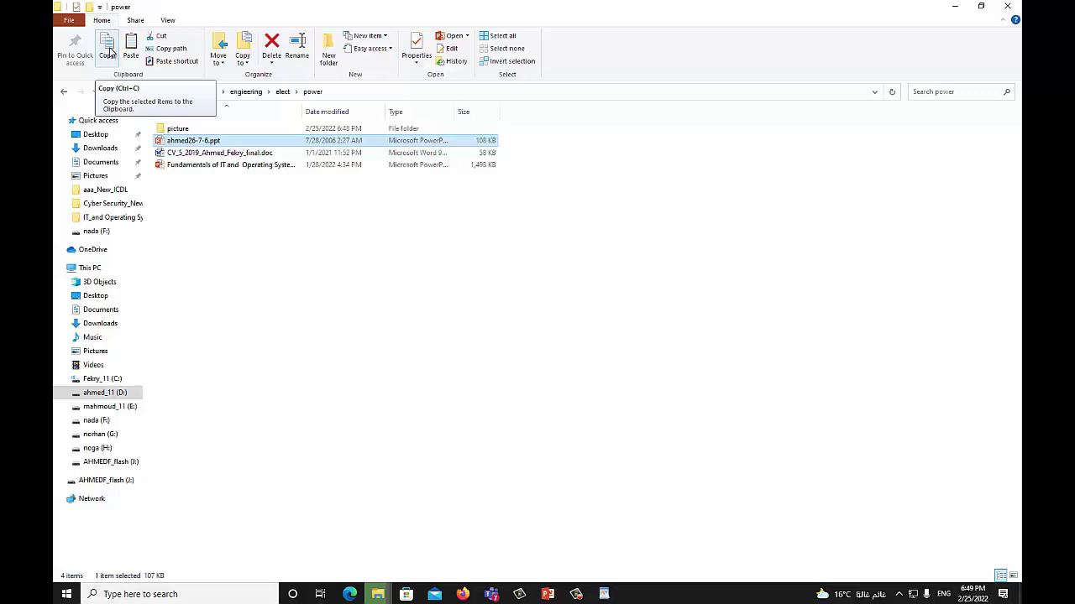
left_click(110, 52)
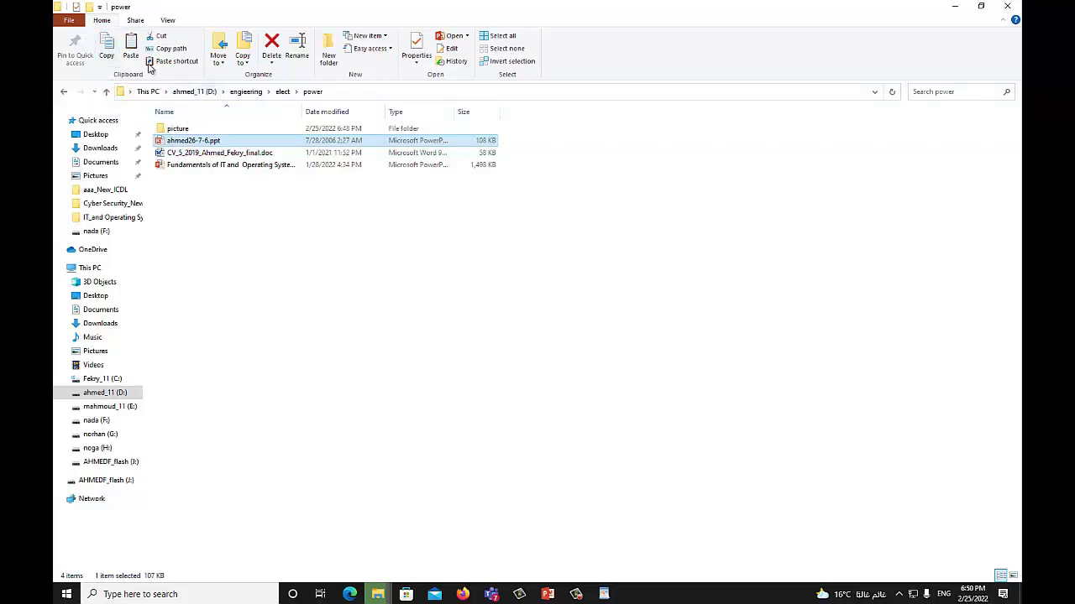
- Paste the copied ahmed26-7-6.ppt into the picture subfolder of D:\engieering\elect\power
double_click(181, 130)
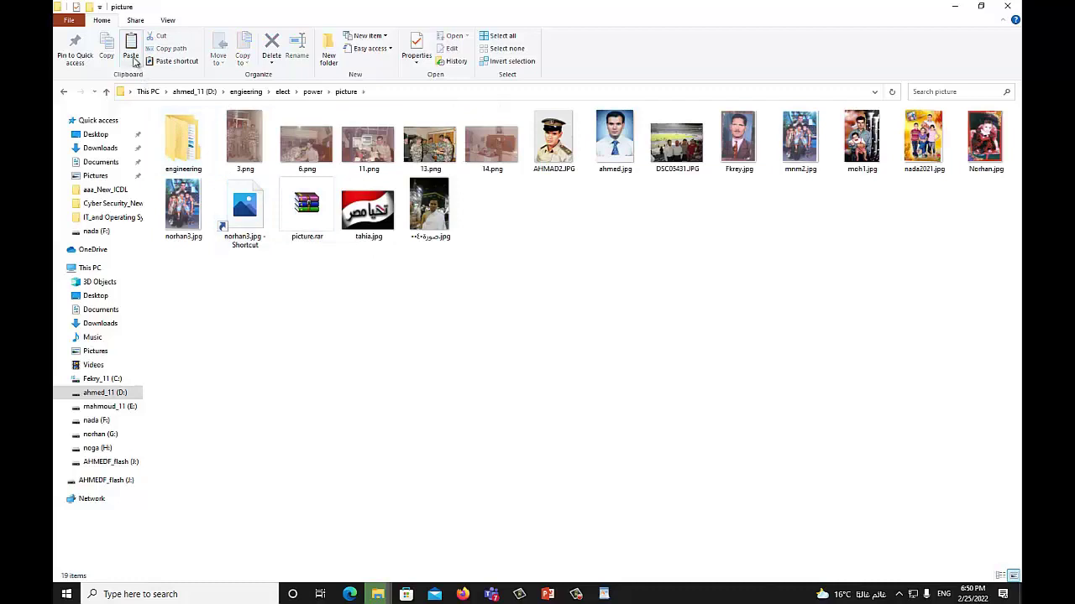
left_click(131, 51)
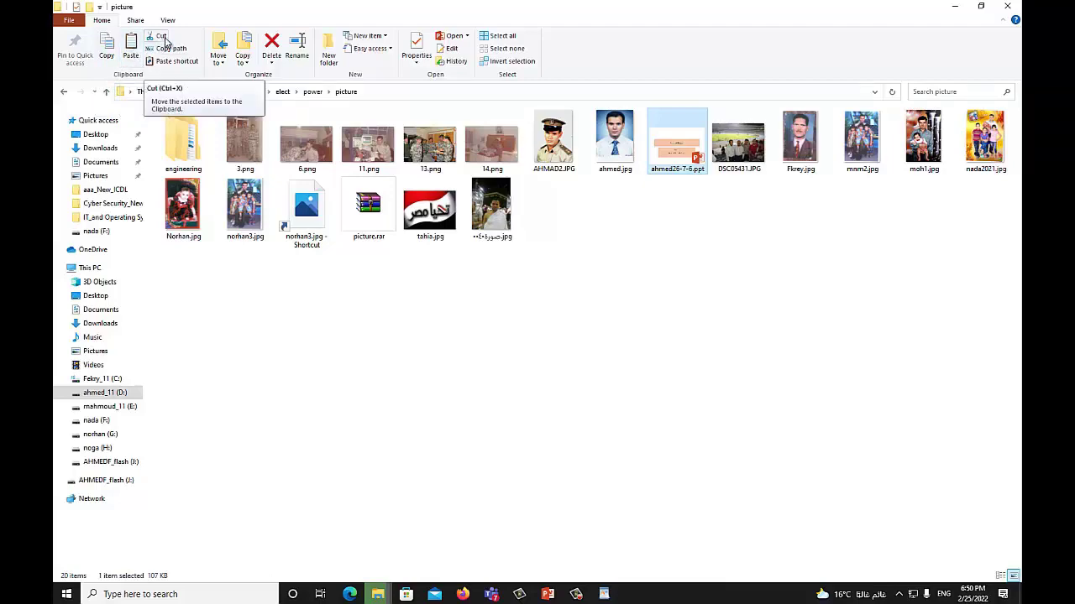
- Switch to PowerPoint, review slide 12's topics from renaming to restoring deleted files, and return to the picture folder
key("alt+Tab")
left_click(842, 293)
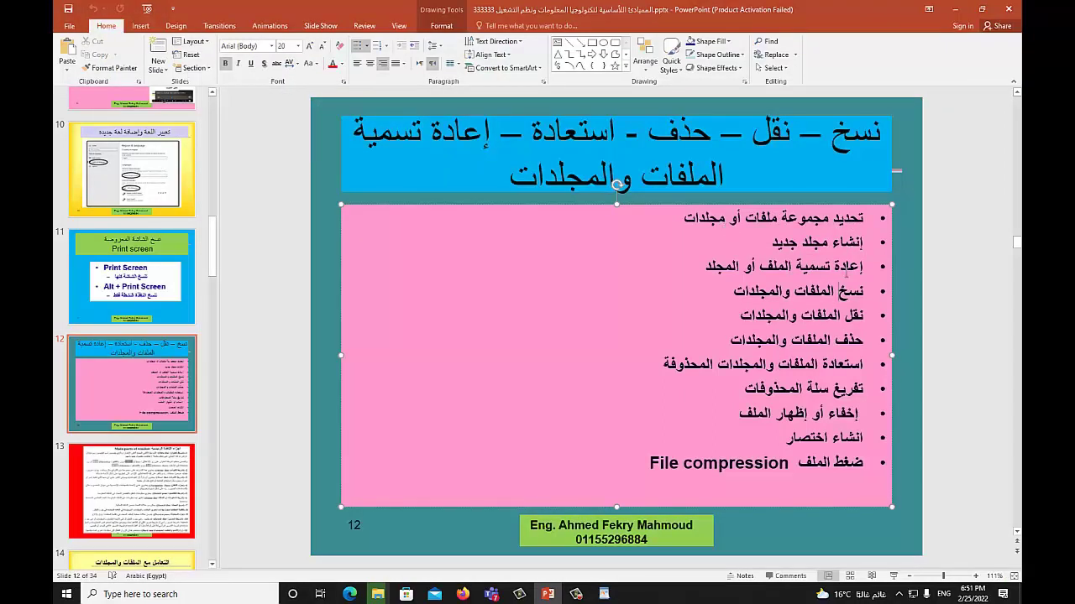
left_click_drag(846, 273, 754, 267)
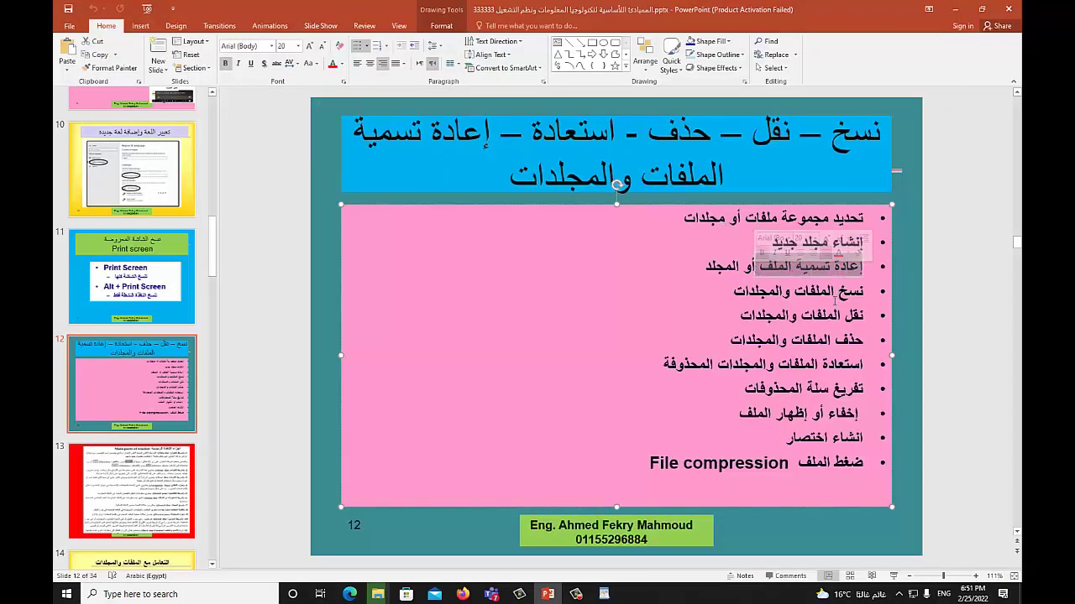
left_click_drag(861, 292, 766, 289)
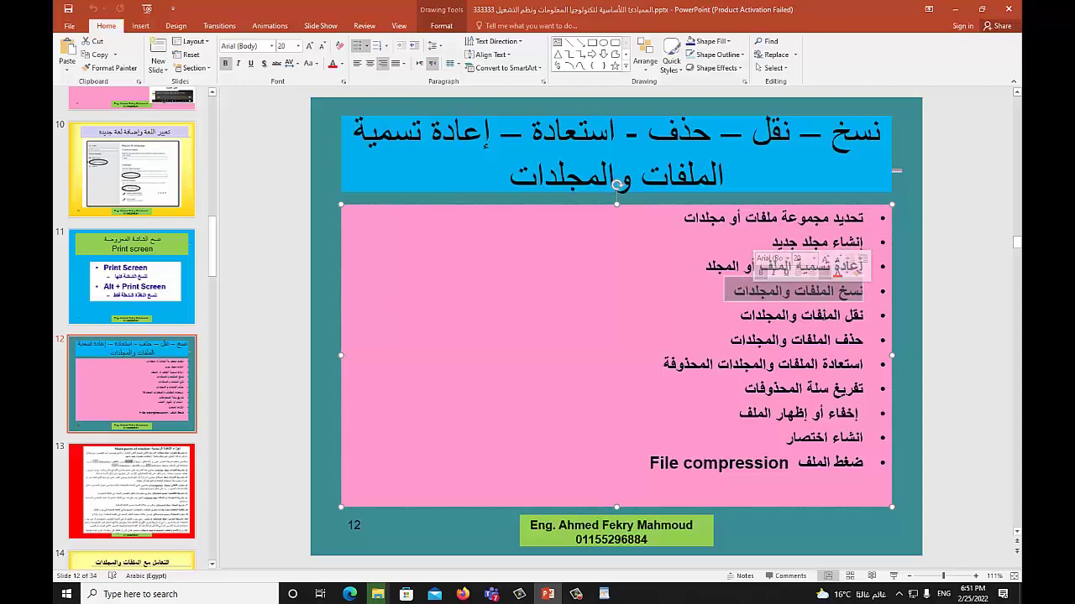
left_click_drag(840, 315, 753, 317)
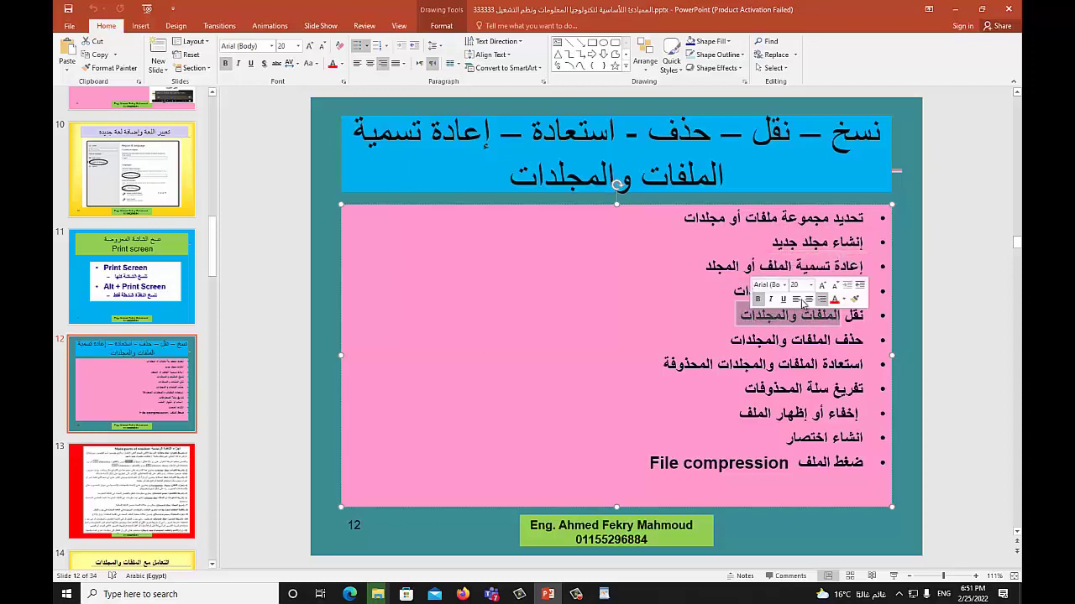
left_click(851, 316)
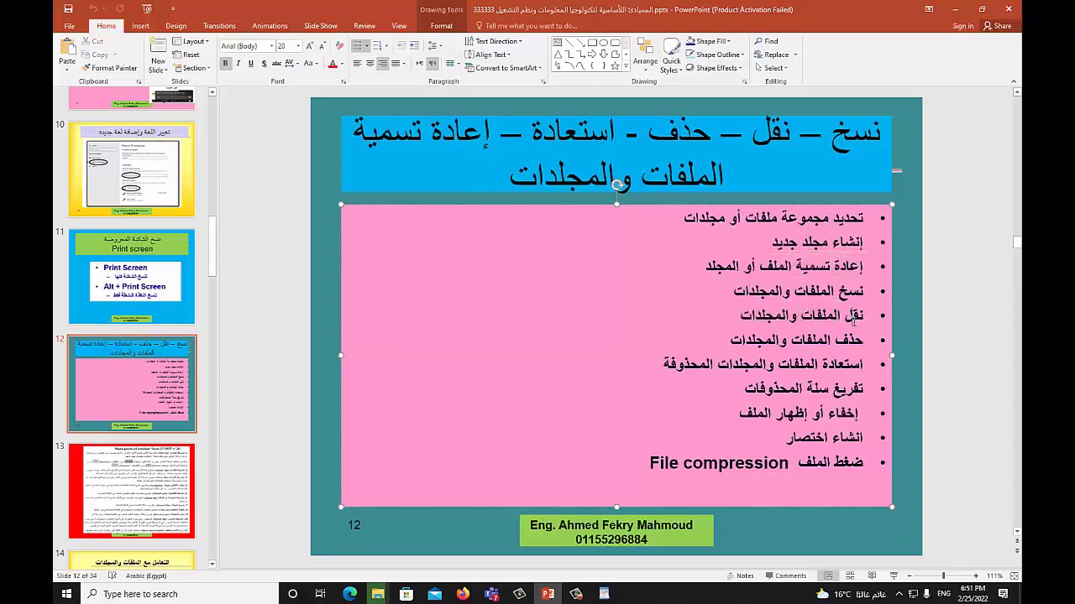
left_click_drag(861, 340, 722, 340)
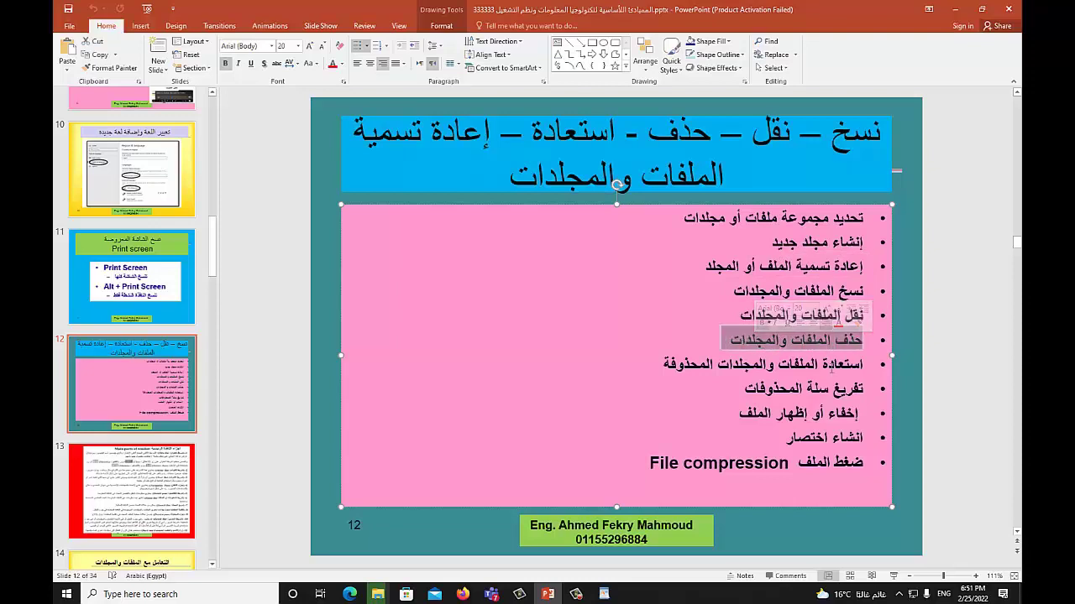
left_click_drag(861, 364, 713, 363)
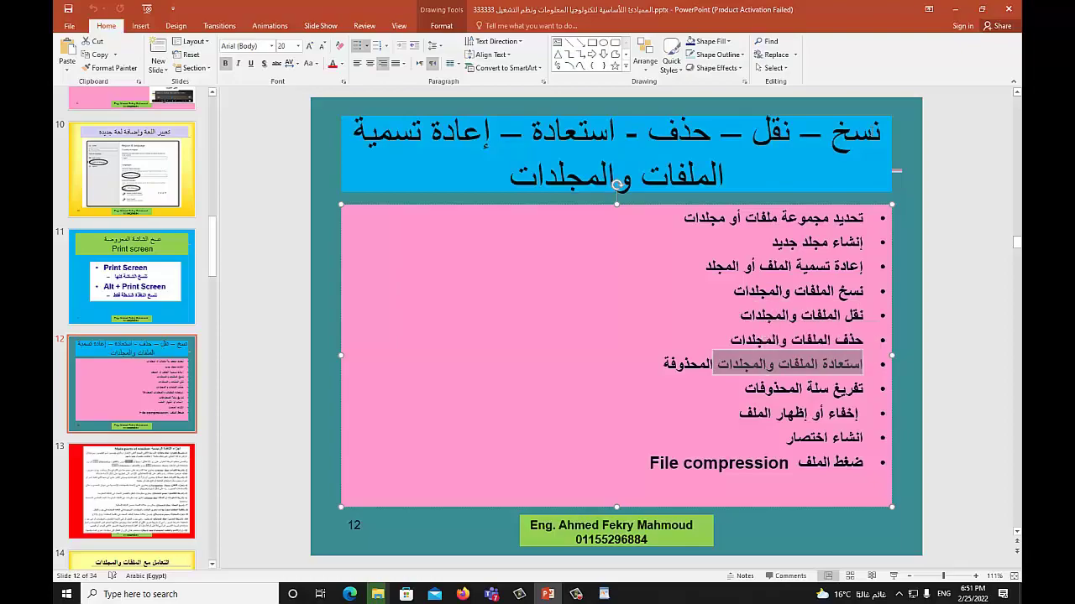
left_click(956, 10)
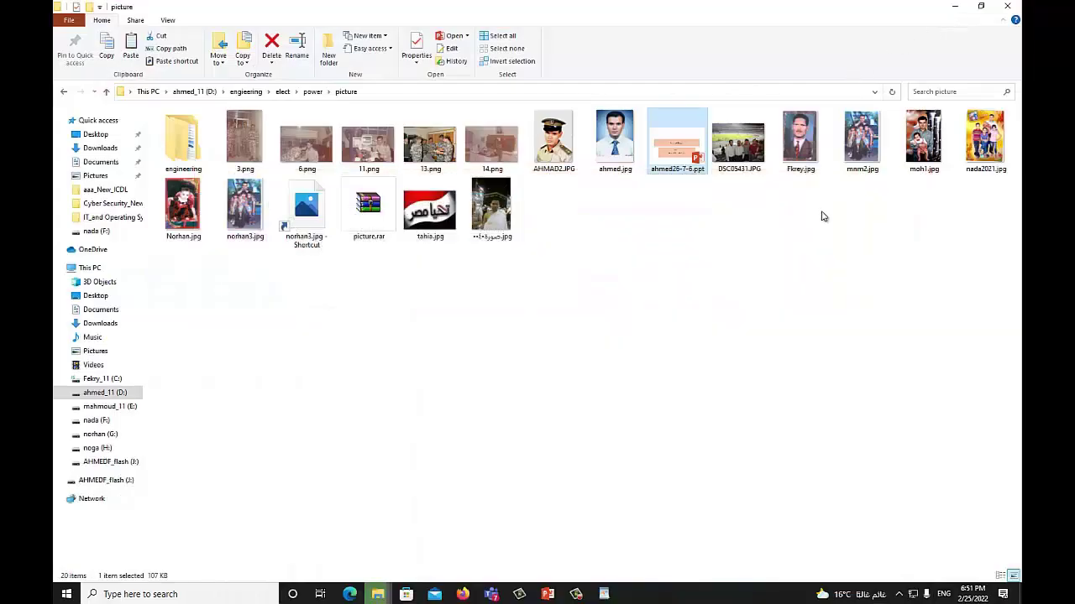
- Delete ahmed26-7-6.ppt and ahmed.jpg from the picture folder
left_click(677, 156)
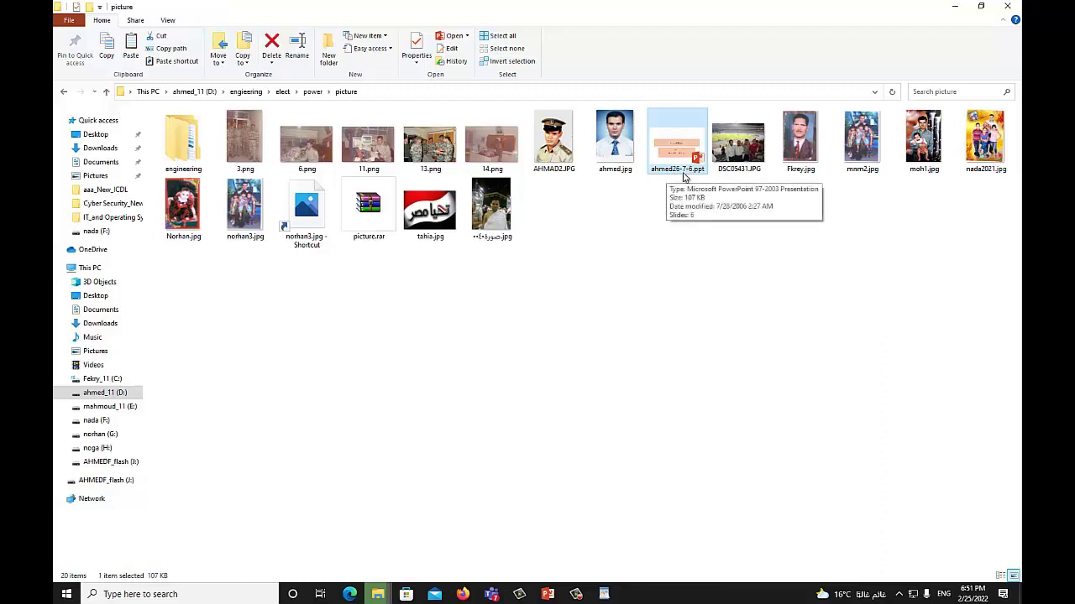
right_click(679, 154)
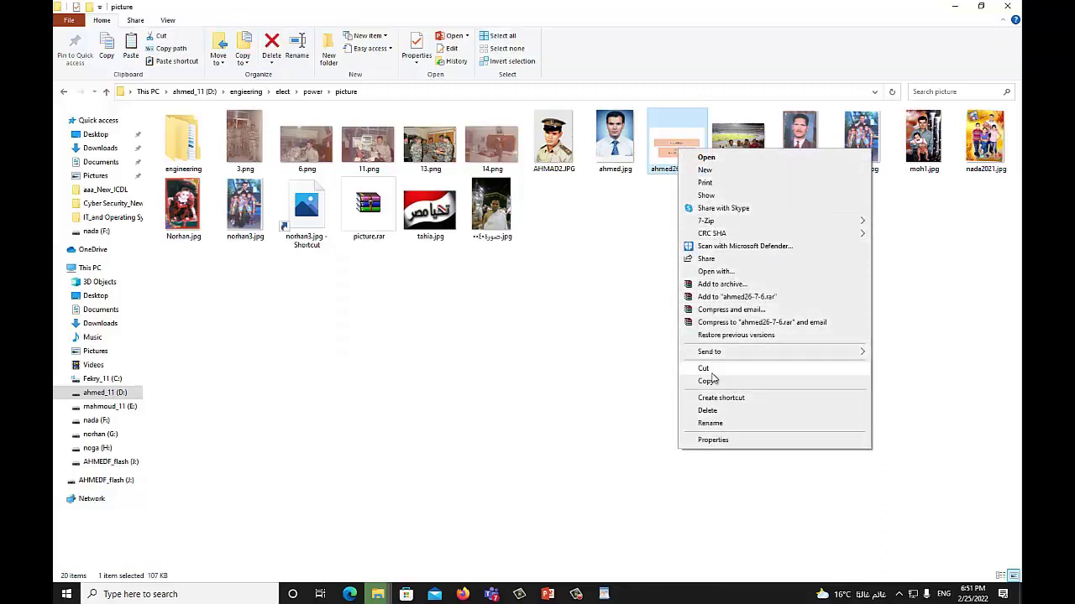
left_click(707, 411)
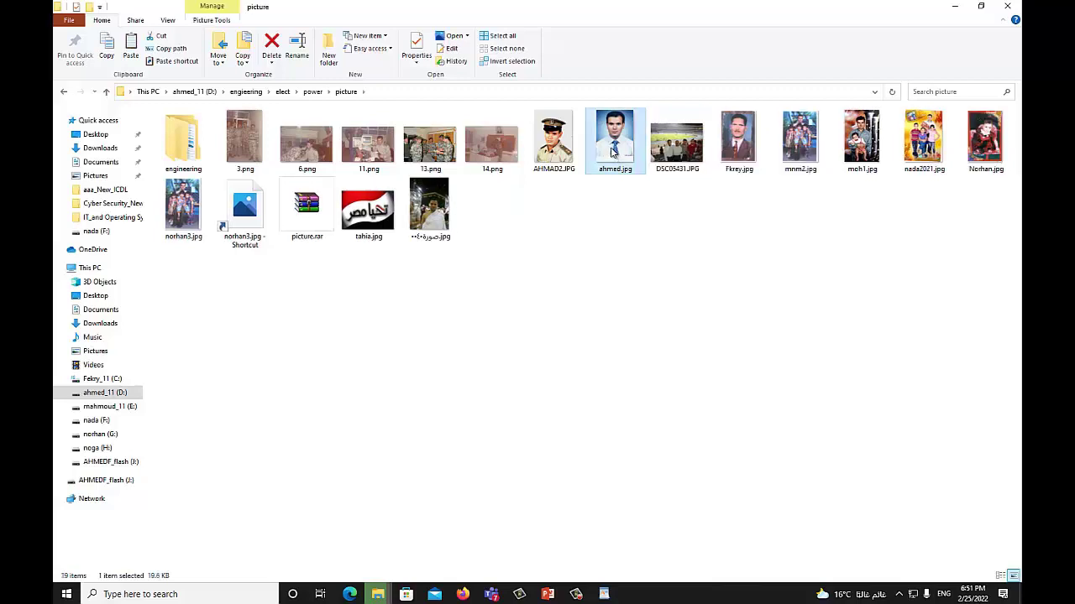
right_click(612, 151)
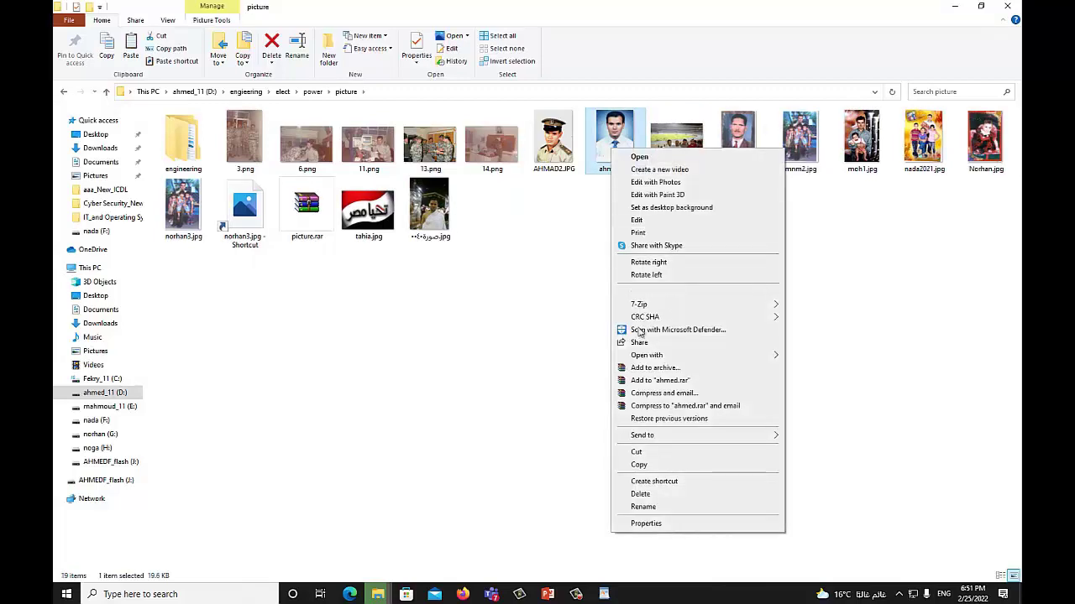
left_click(641, 495)
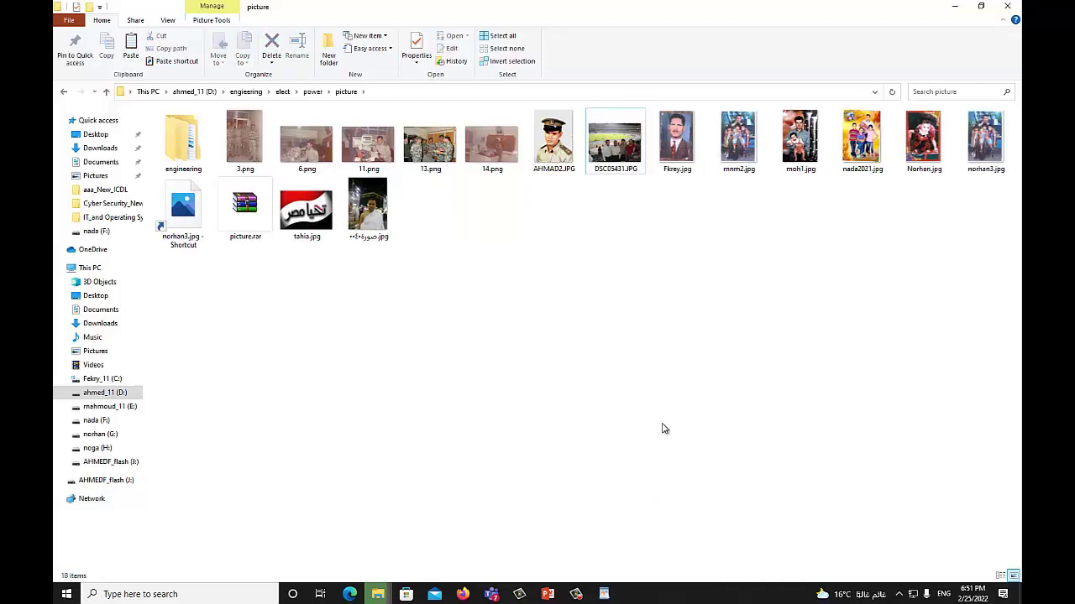
- Delete AHMAD2.JPG and DSC05431.JPG from the picture folder
left_click(560, 161)
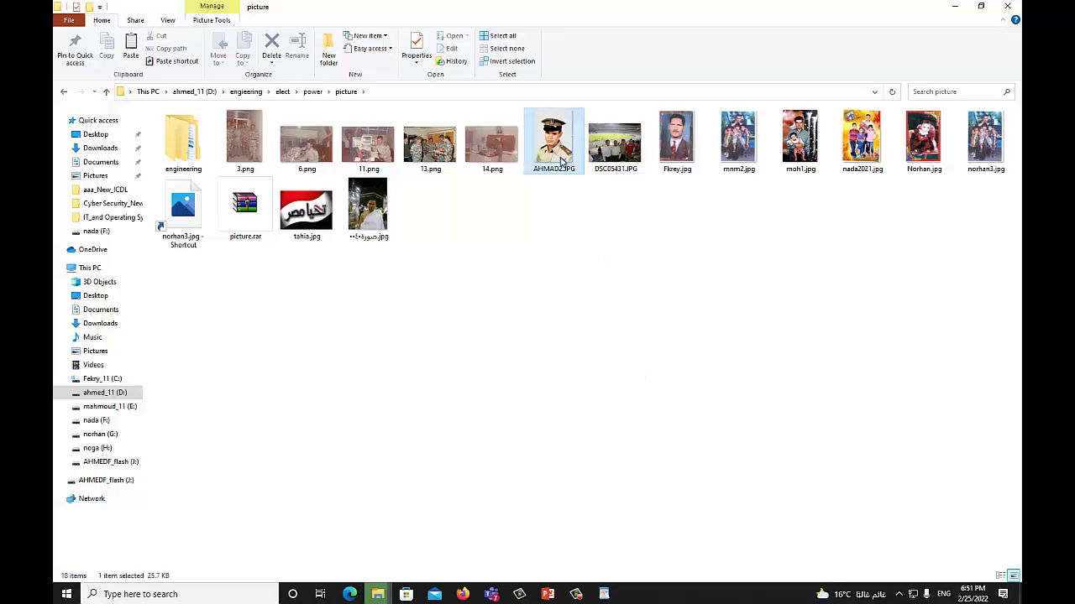
key("Delete")
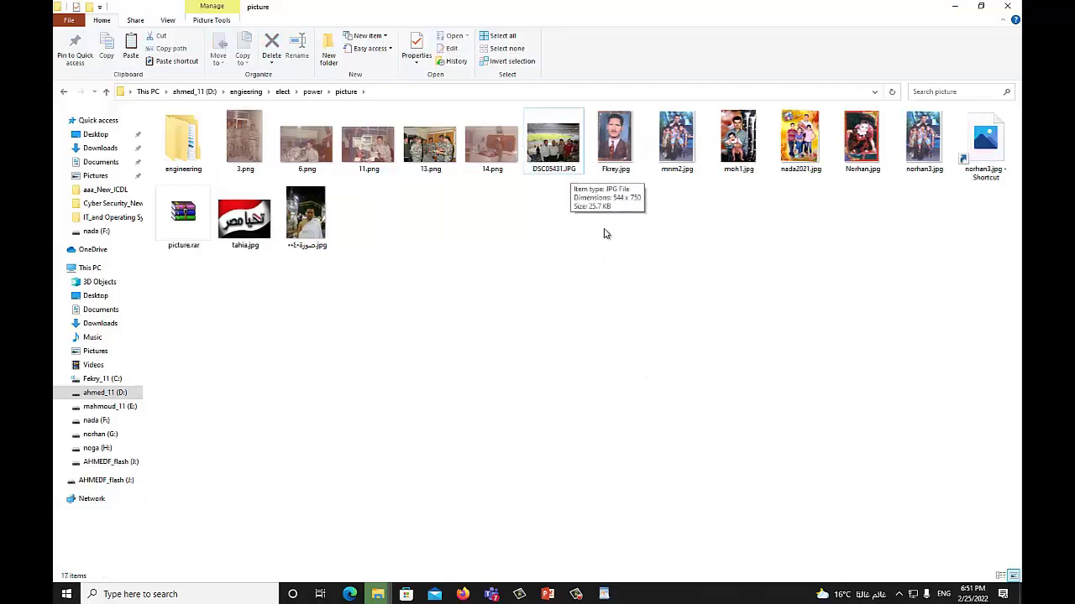
left_click(571, 163)
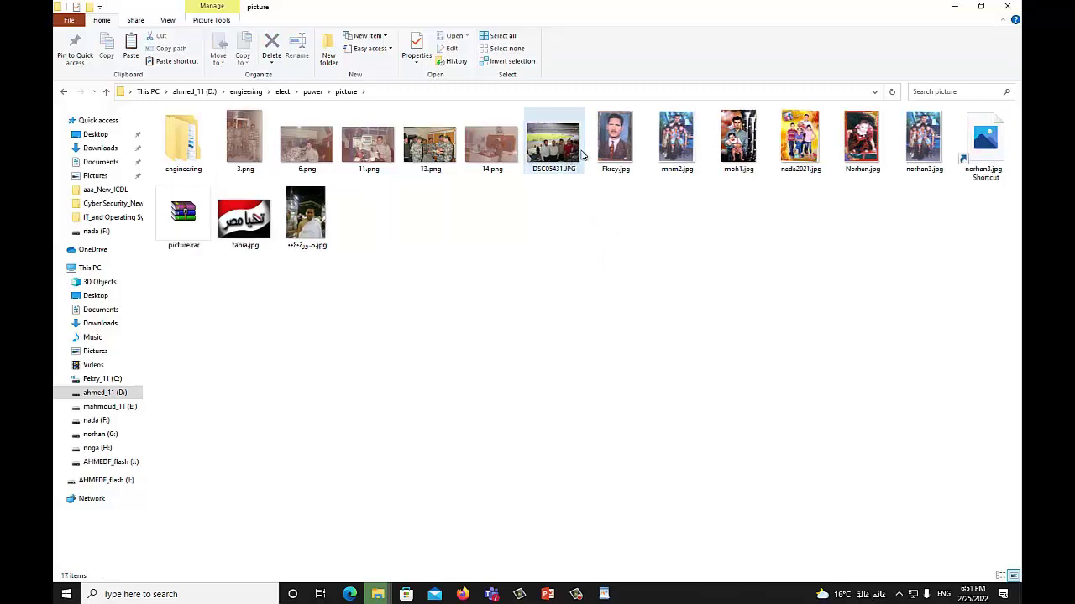
key("Delete")
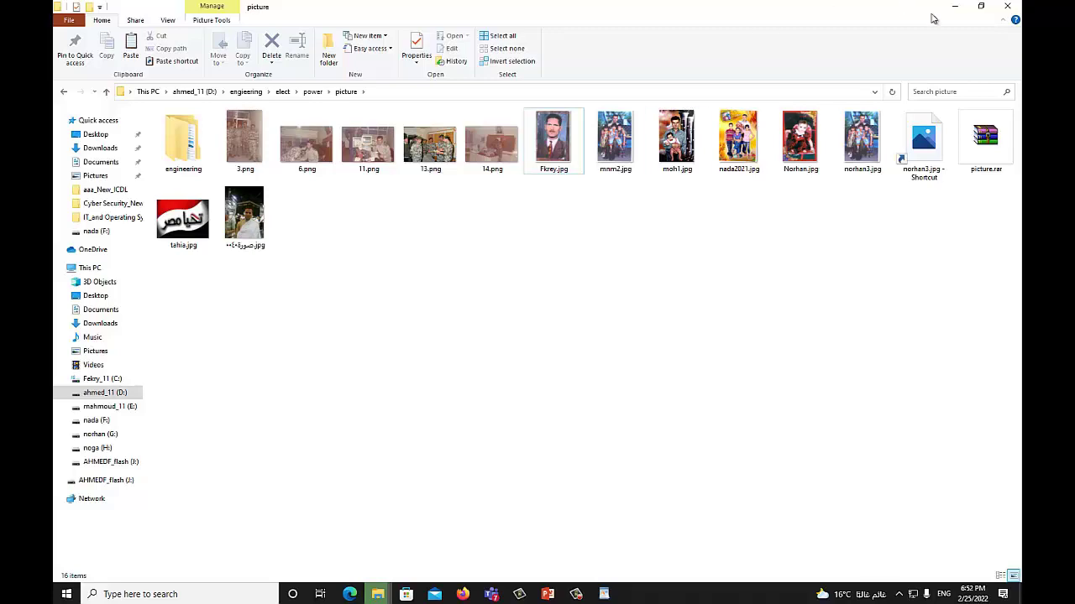
- Reduce the picture folder to a resized window, open the Recycle Bin and move its window clear of the folder's contents
left_click(980, 6)
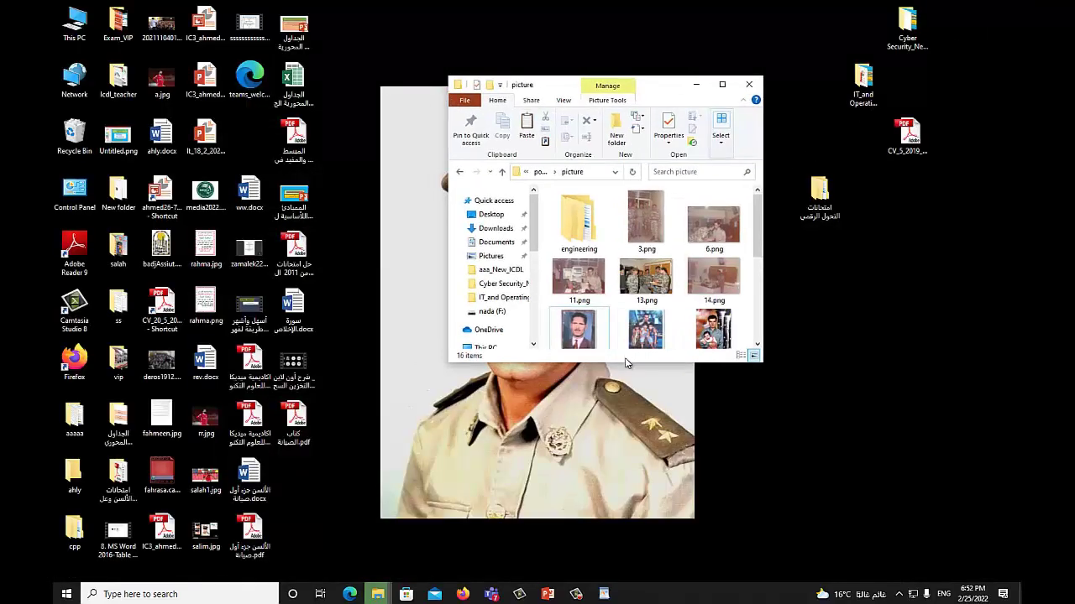
left_click_drag(625, 363, 625, 570)
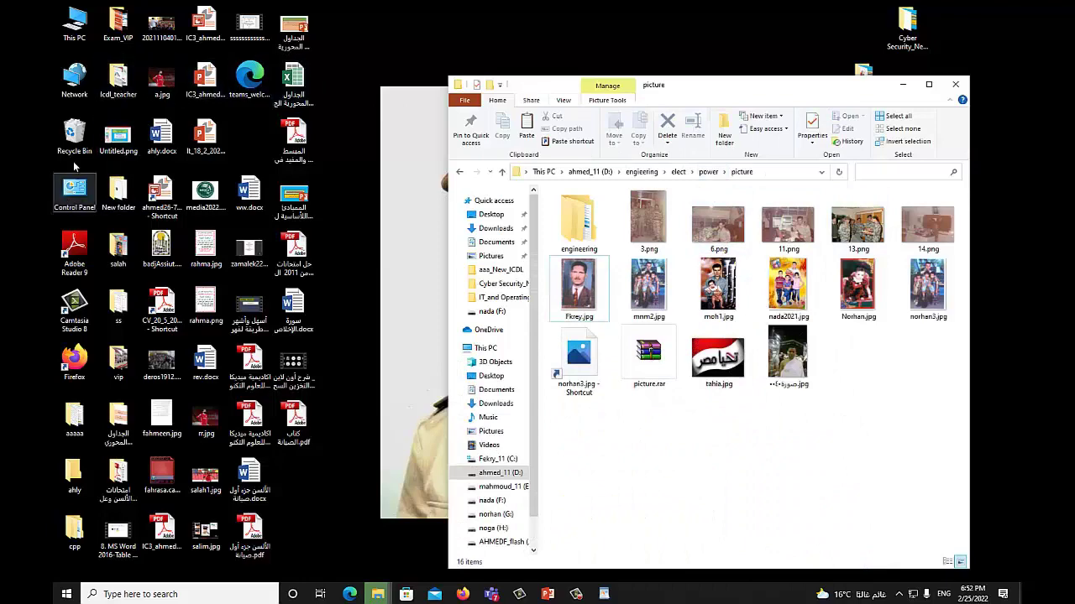
double_click(78, 144)
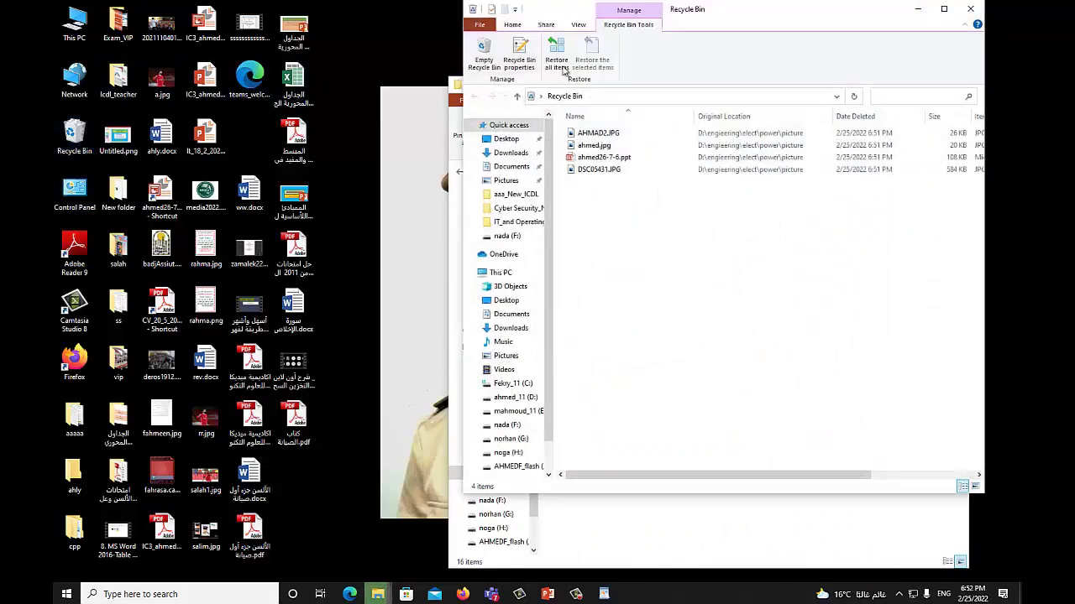
left_click_drag(743, 21, 368, 76)
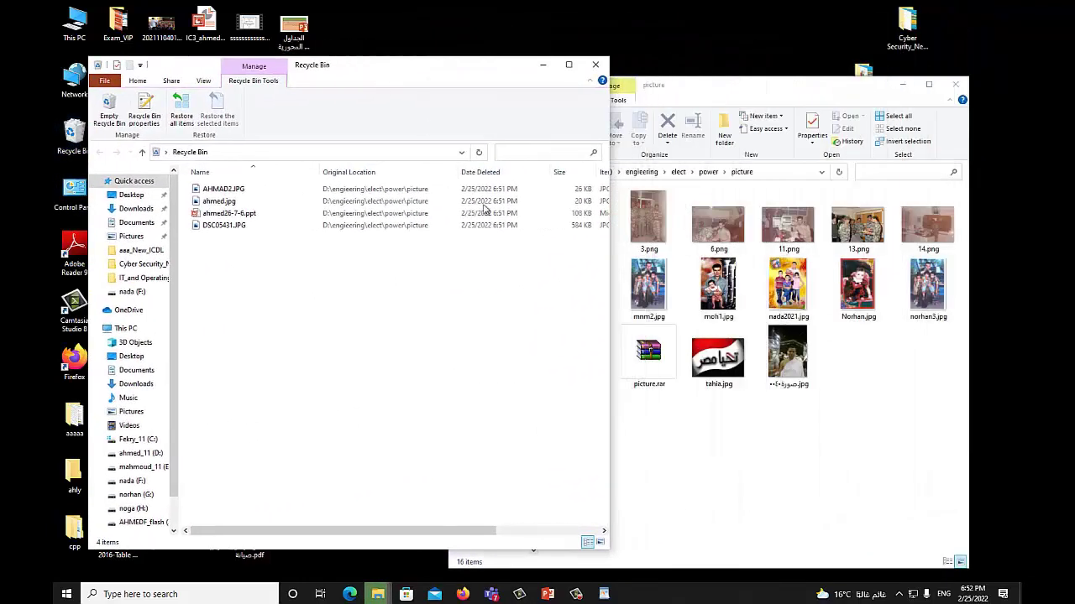
- Show the Recycle Bin's items as large icons, and move and narrow the picture folder window so both sit side by side
left_click(204, 81)
left_click(222, 109)
left_click(282, 98)
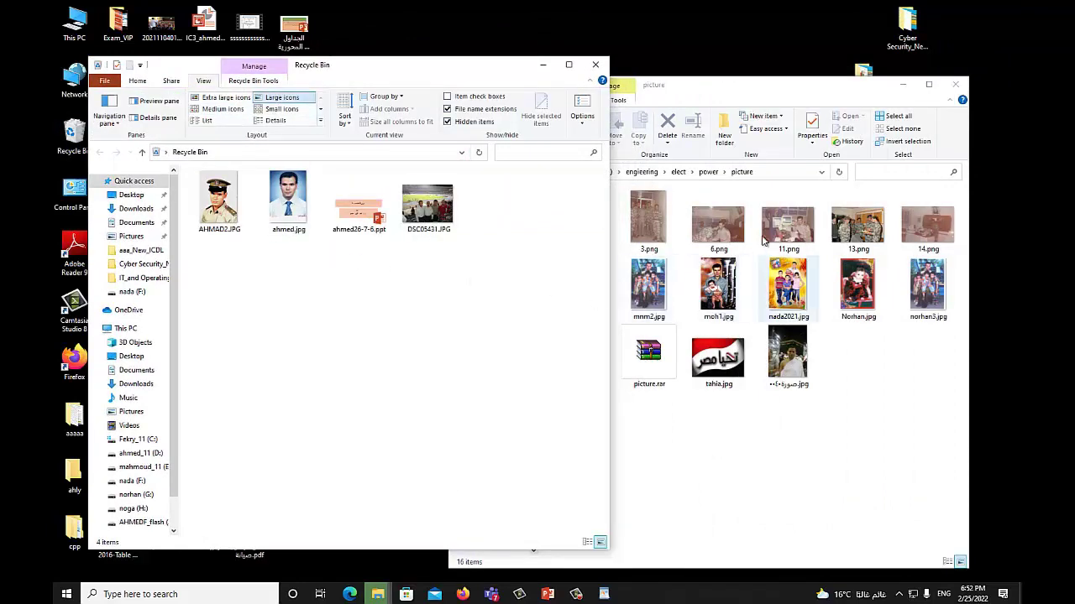
left_click(729, 96)
left_click_drag(729, 96, 764, 89)
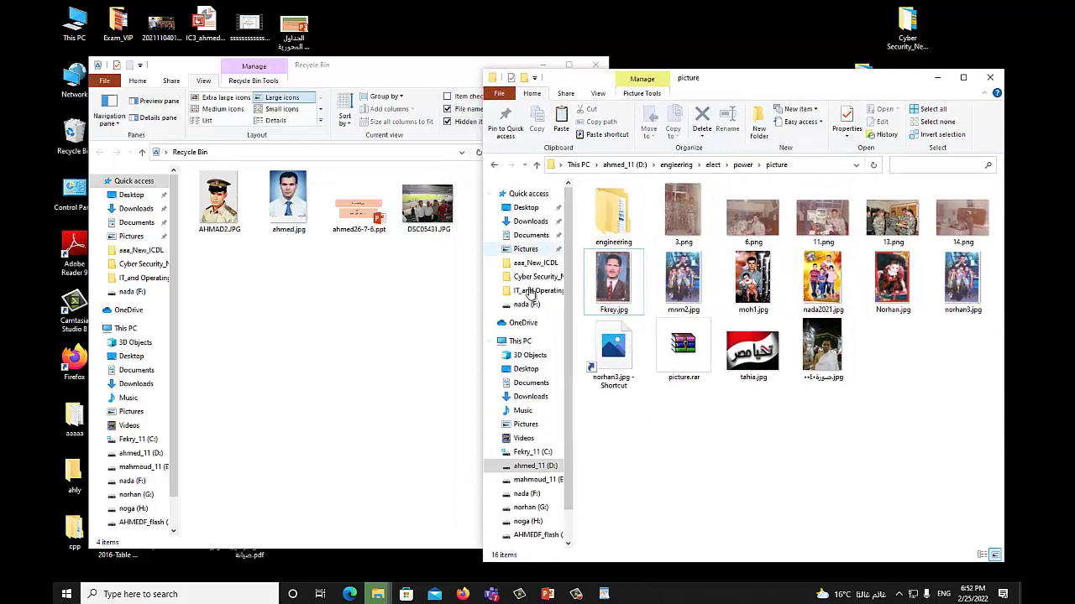
left_click_drag(484, 250, 637, 250)
- Delete Fkrey.jpg and nada2021.jpg one after the other from the picture folder, keeping the Recycle Bin window in view
left_click(888, 290)
right_click(892, 287)
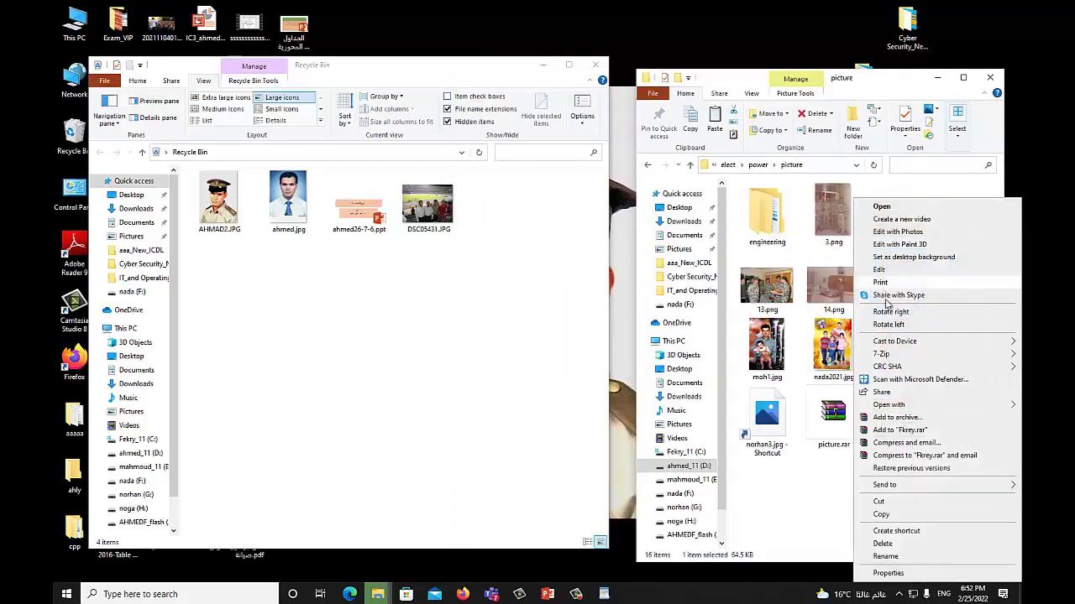
left_click(882, 543)
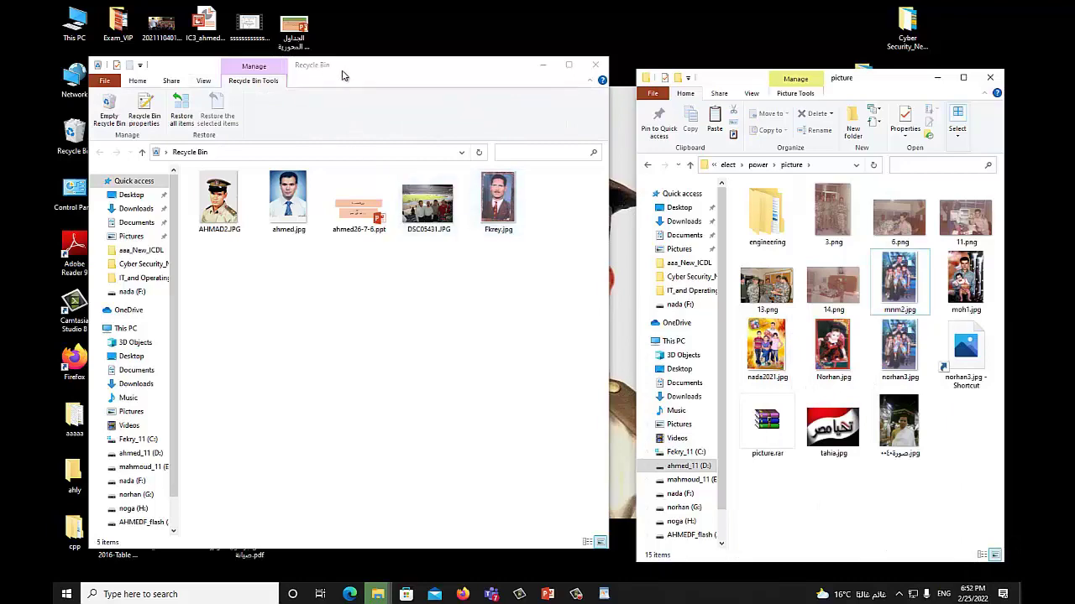
mouse_move(342, 76)
left_mouse_down()
mouse_move(308, 77)
mouse_move(335, 78)
left_mouse_up()
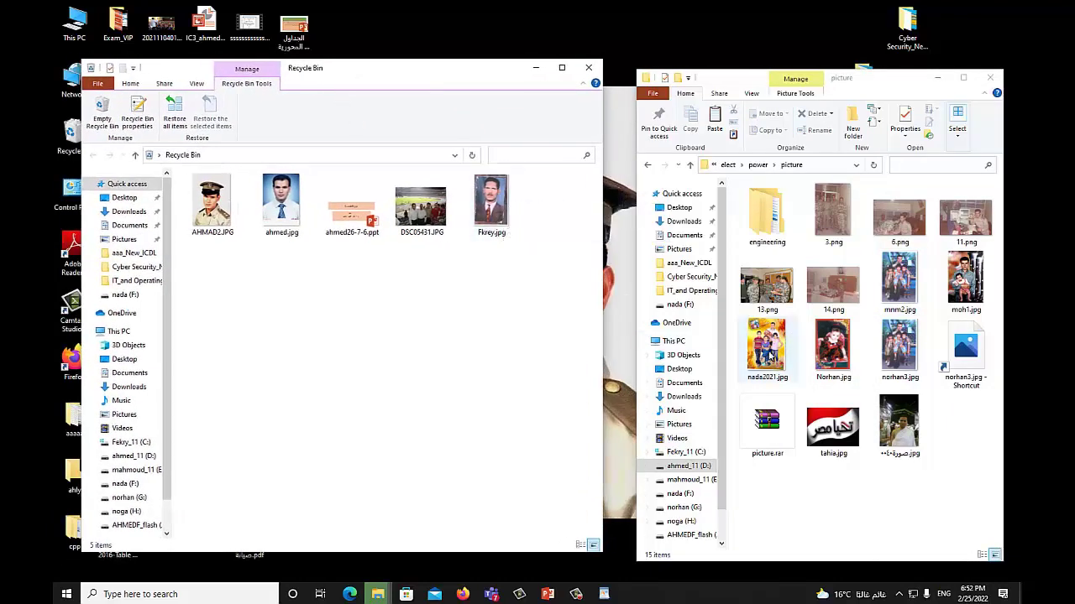
left_click(769, 356)
right_click(769, 356)
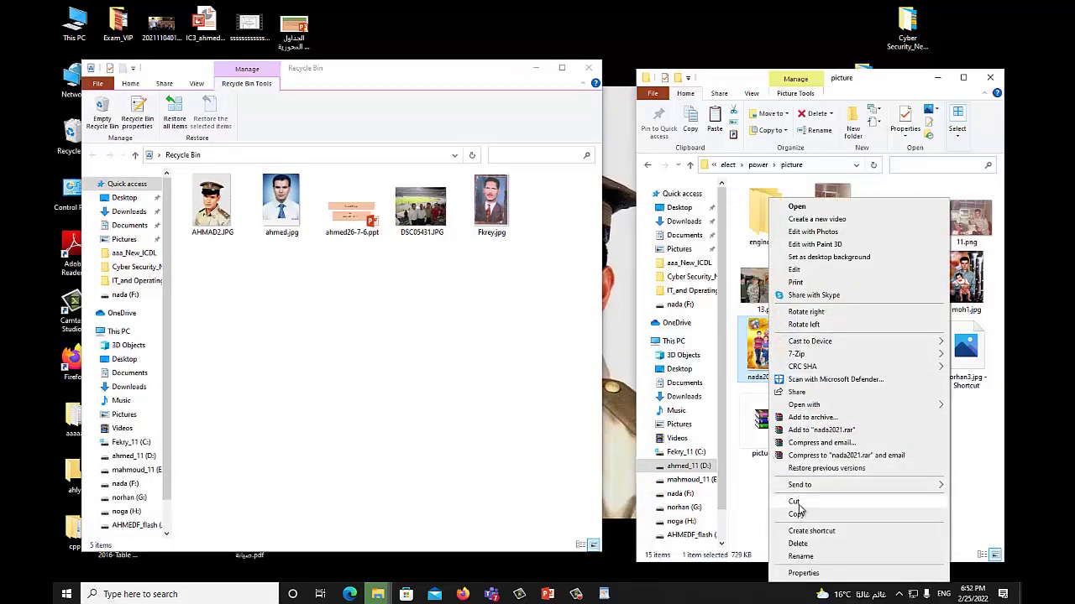
left_click(797, 544)
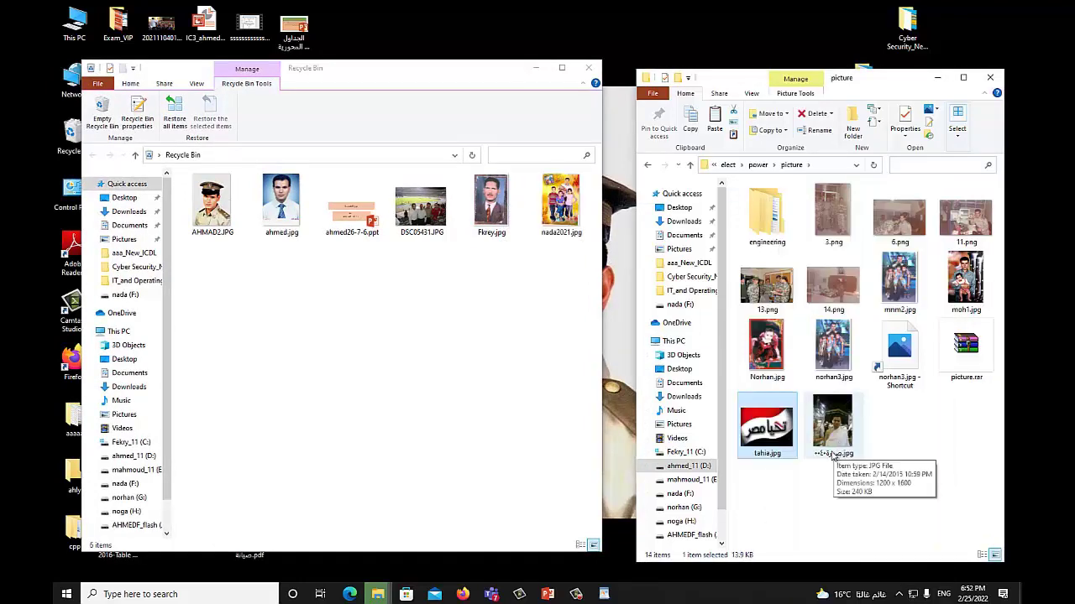
- Delete tahia.jpg, the Arabic-named JPG beside it, norhan3.jpg, 13.png and 14.png together from the picture folder
left_click(834, 436, "ctrl")
left_click(831, 348, "ctrl")
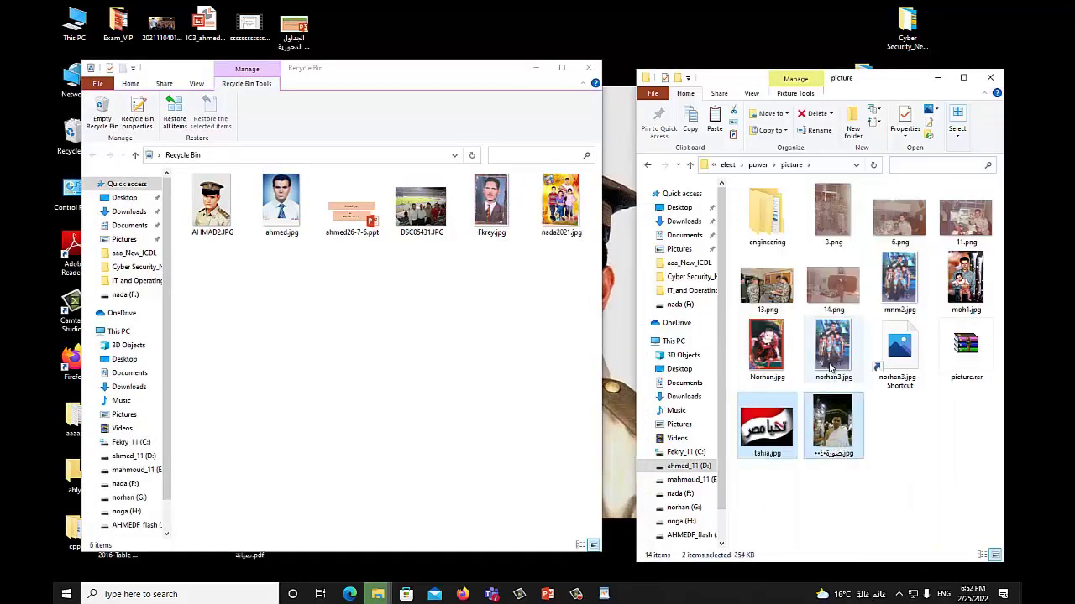
left_click(774, 304, "ctrl")
left_click(828, 290, "ctrl")
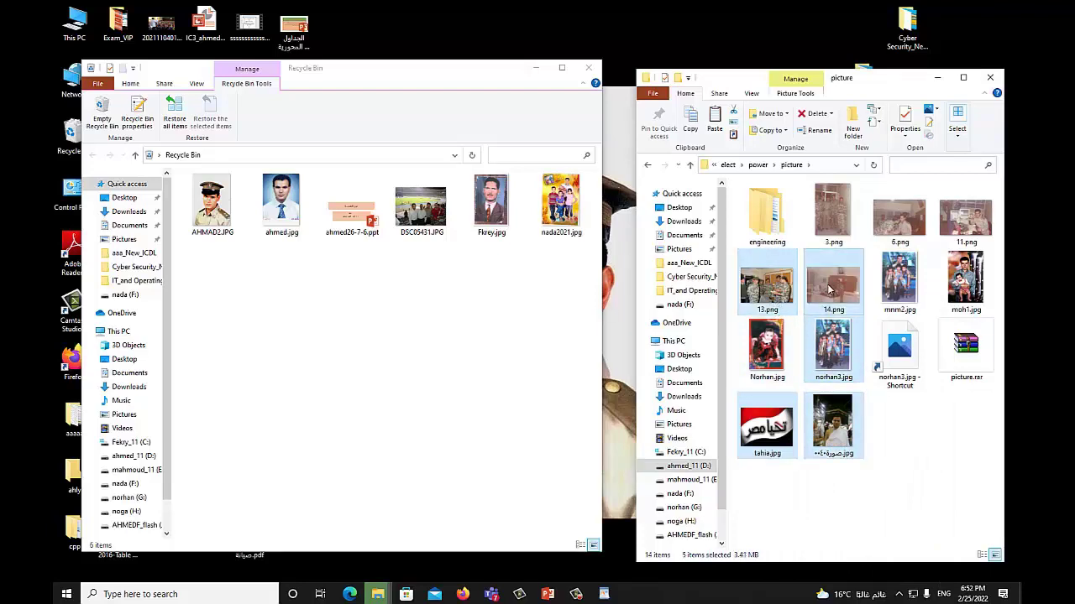
right_click(828, 290)
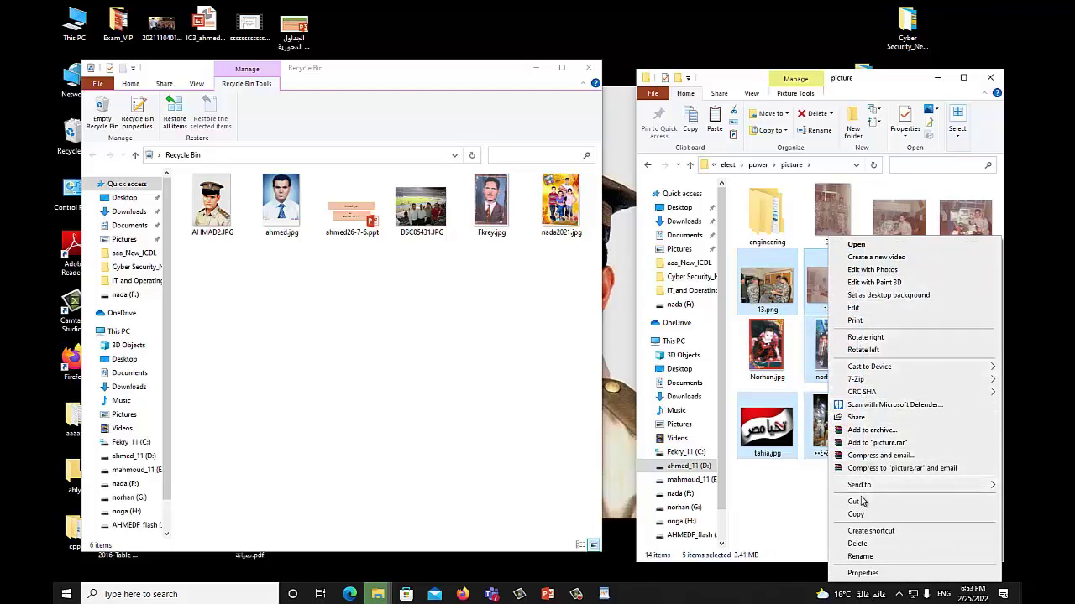
left_click(857, 543)
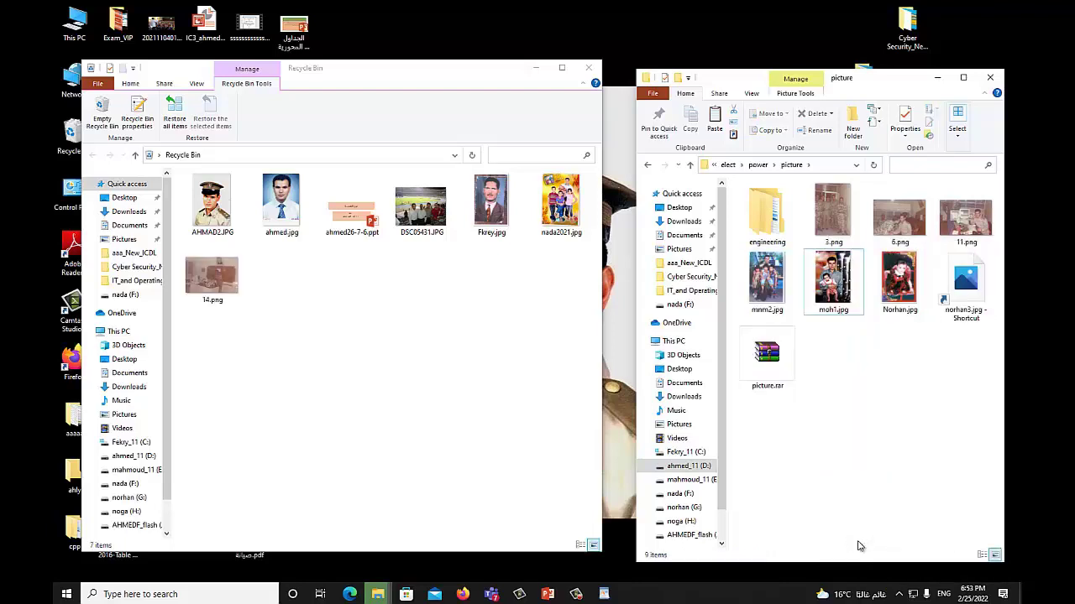
- Delete the engineering folder from the picture folder and shift the Recycle Bin window slightly
left_click(774, 223)
right_click(774, 224)
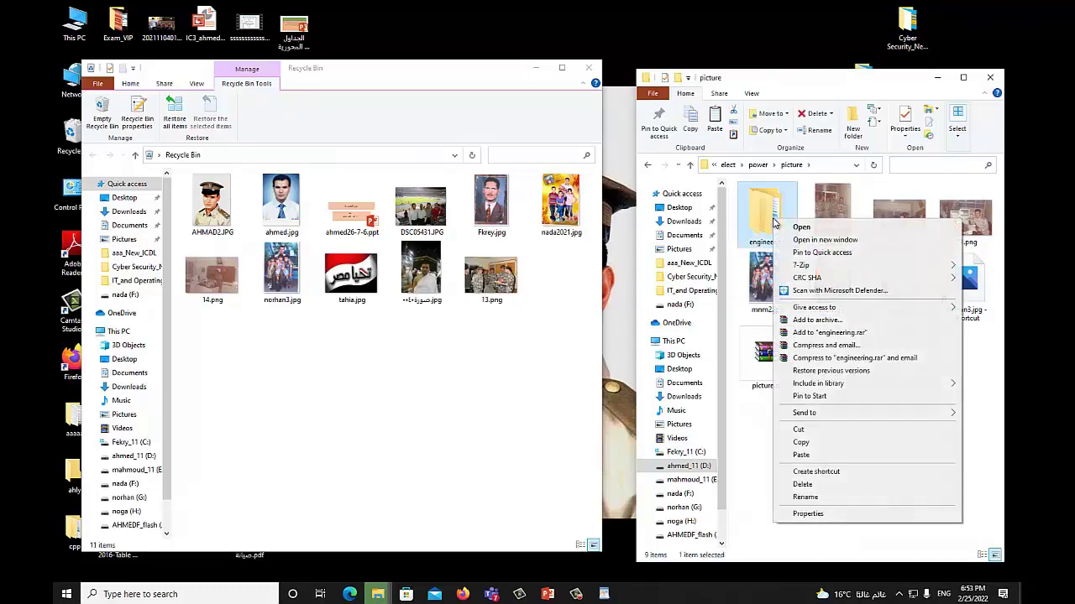
left_click(802, 484)
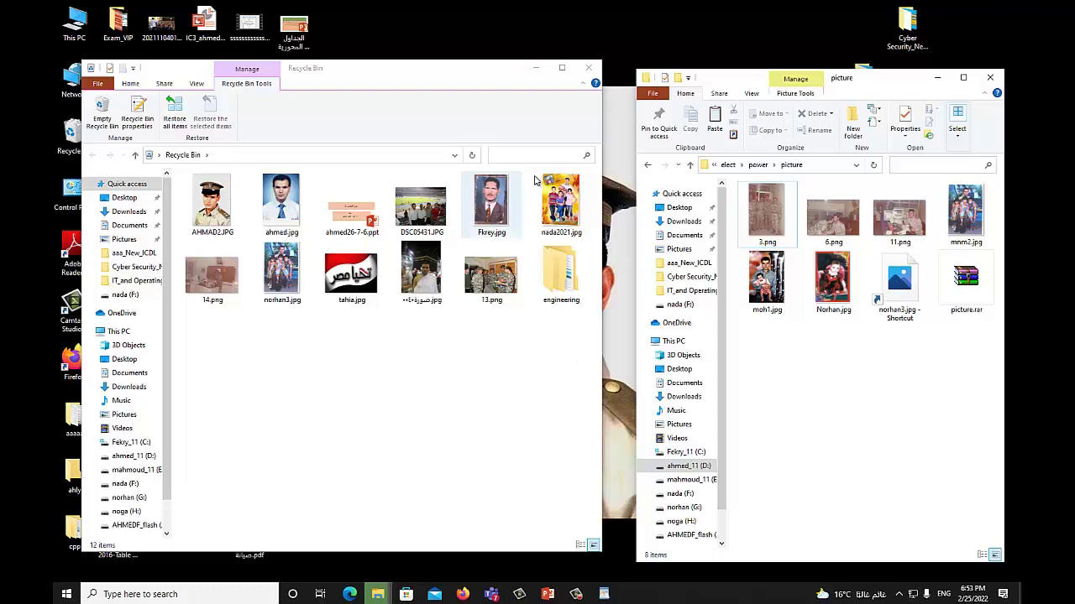
left_click_drag(384, 74, 385, 71)
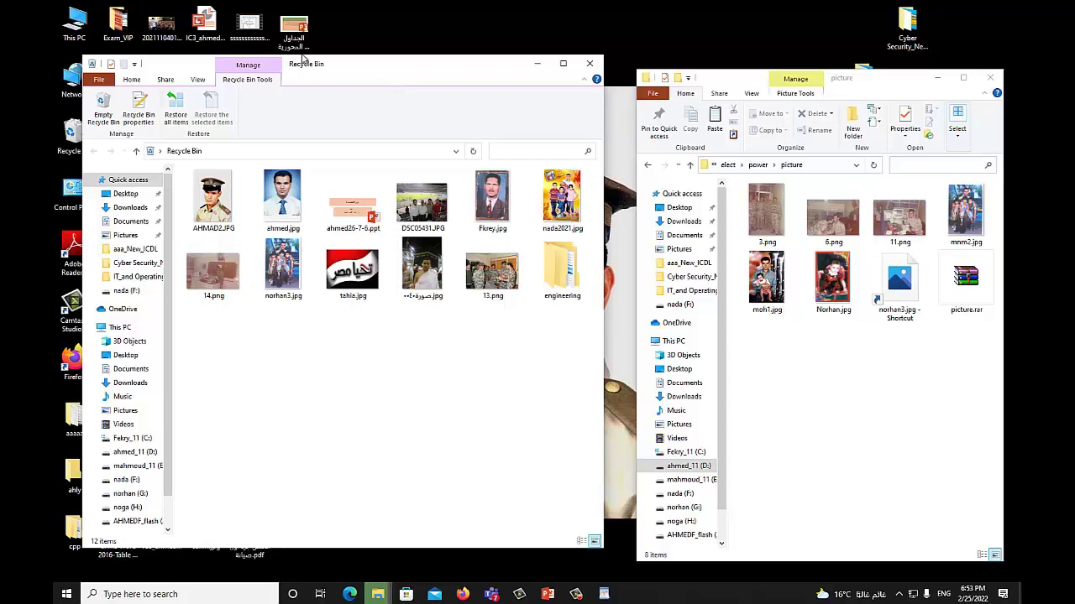
- Restore Fkrey.jpg and nada2021.jpg from the Recycle Bin one after the other
right_click(498, 207)
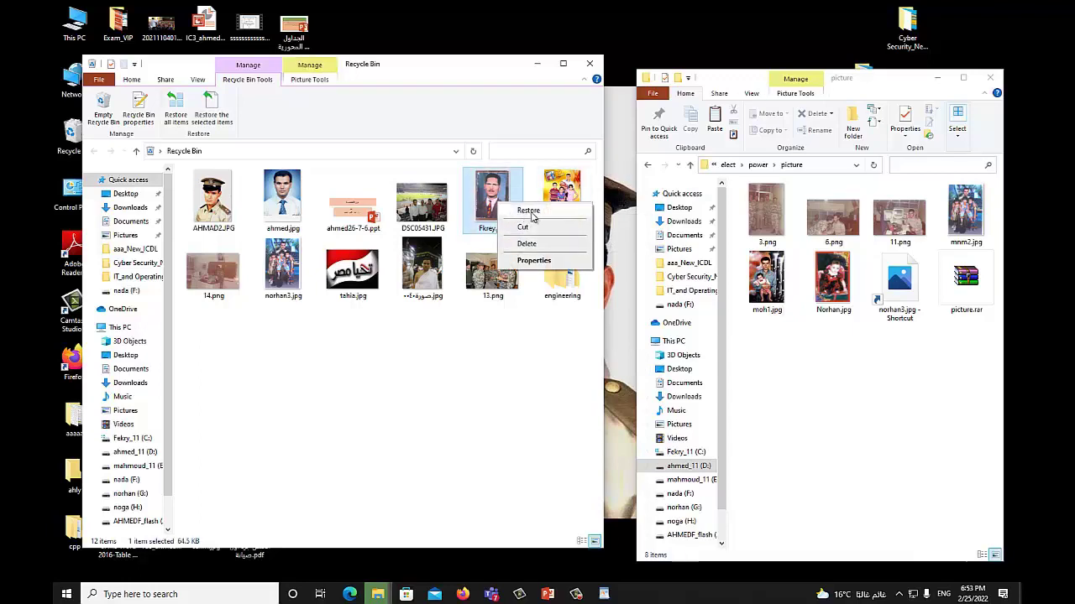
left_click(529, 211)
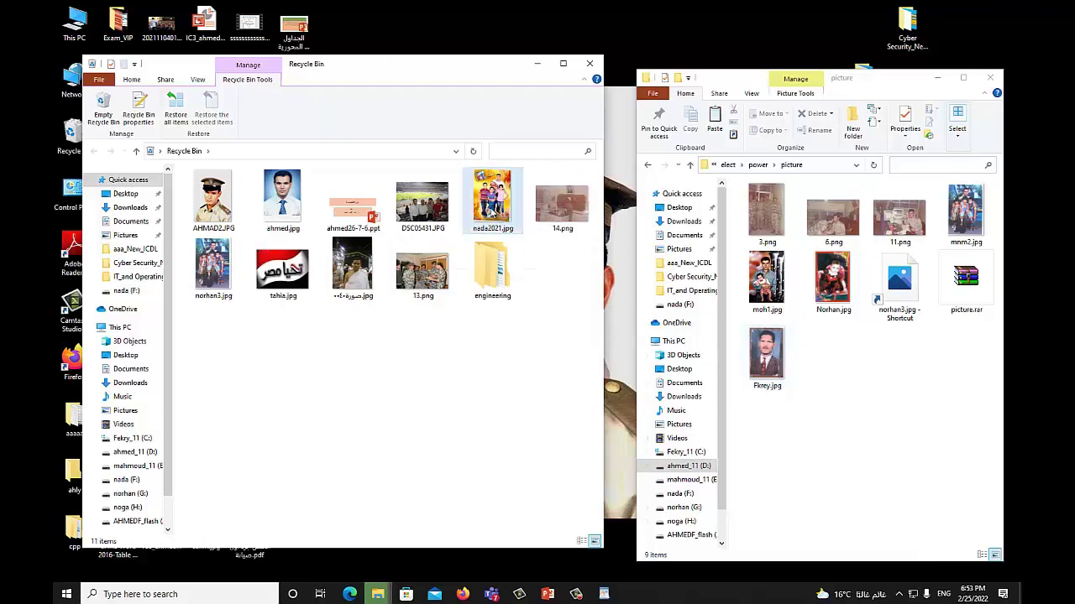
right_click(503, 212)
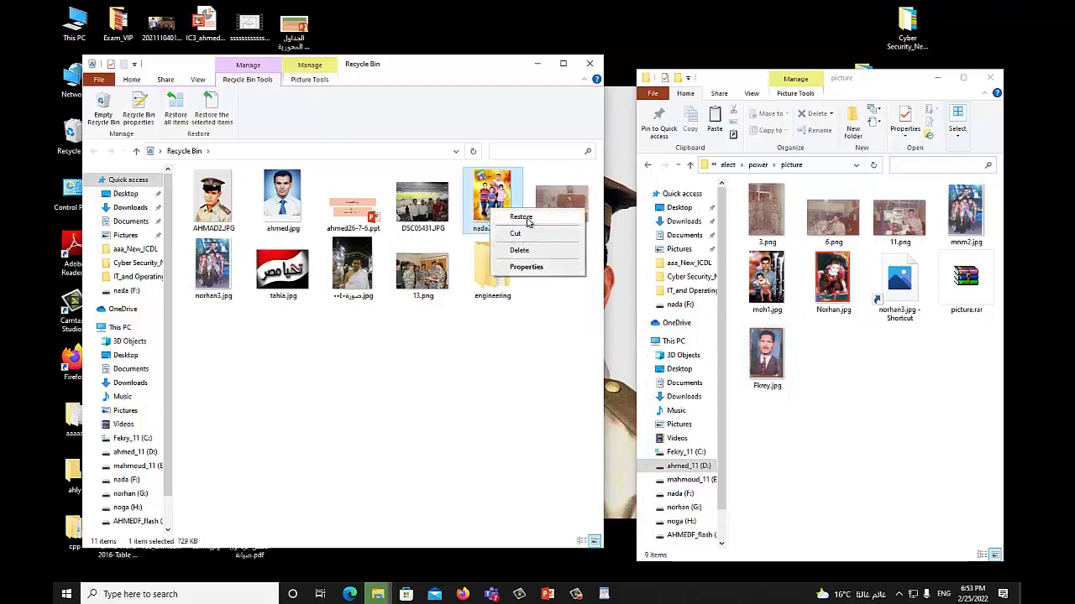
left_click(524, 217)
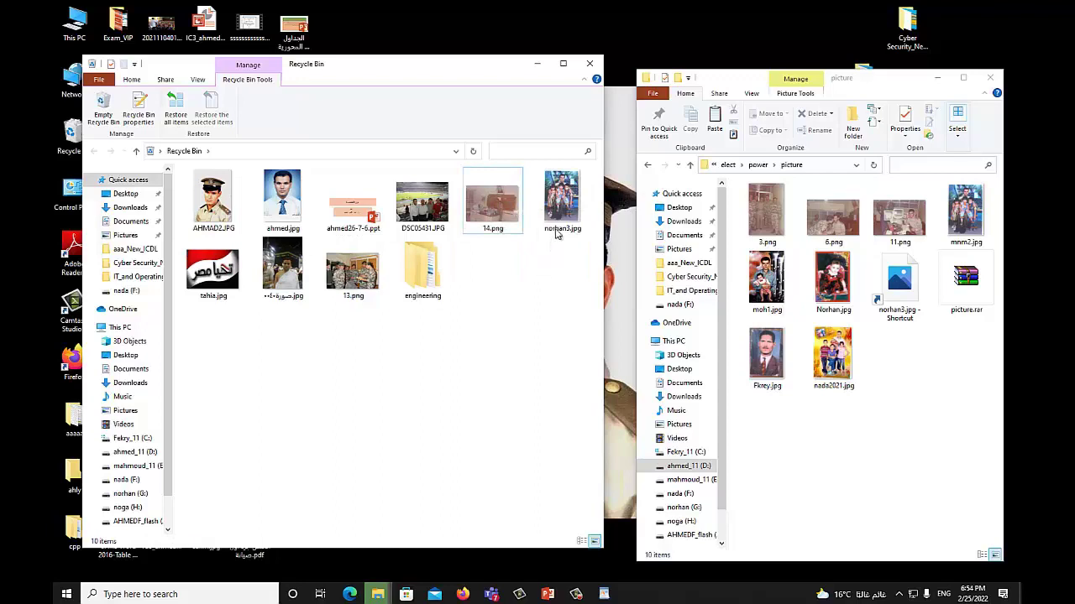
- Restore all remaining Recycle Bin files together, from AHMAD2.JPG through 13.png, leaving out the engineering folder
left_click(560, 202)
left_click_drag(596, 168, 269, 285)
left_click(412, 279, "ctrl")
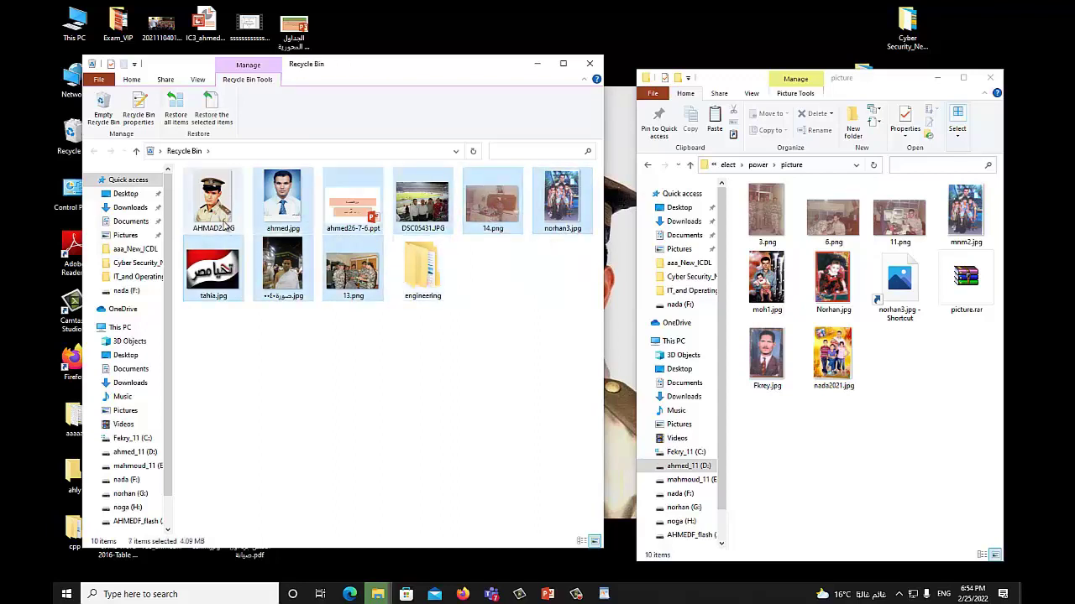
left_click(225, 217, "ctrl")
right_click(226, 217)
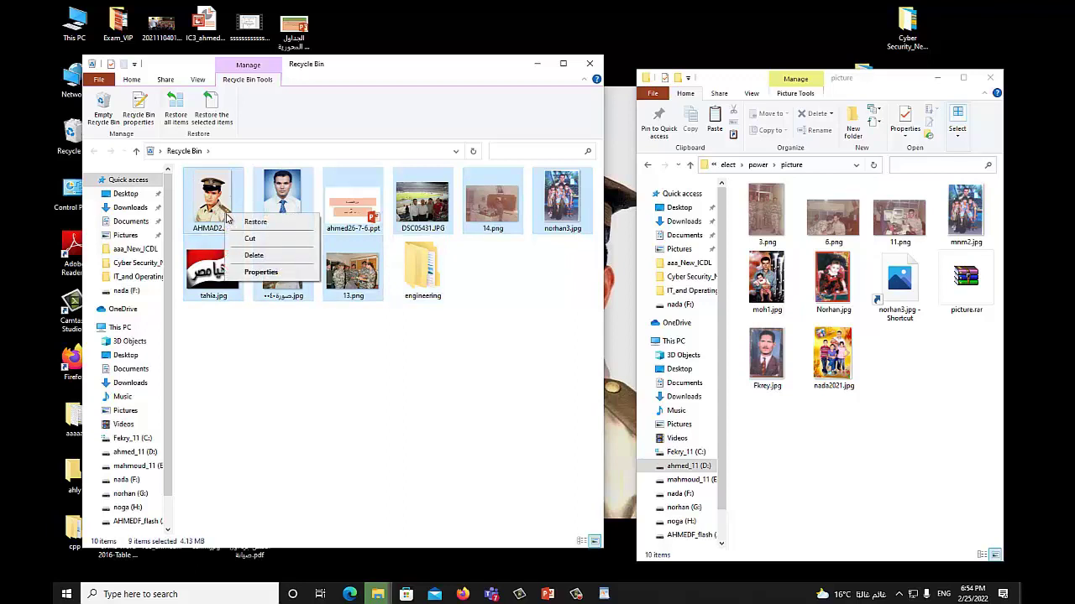
left_click(256, 223)
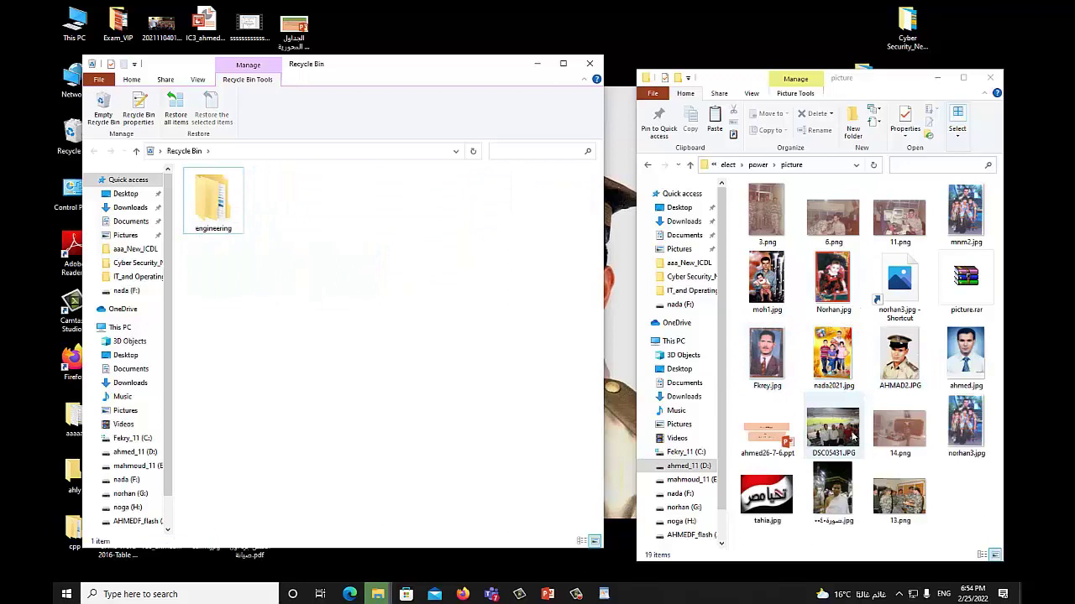
- Delete the norhan3.jpg shortcut from the picture folder, leaving the engineering folder in the Recycle Bin
left_click(237, 226)
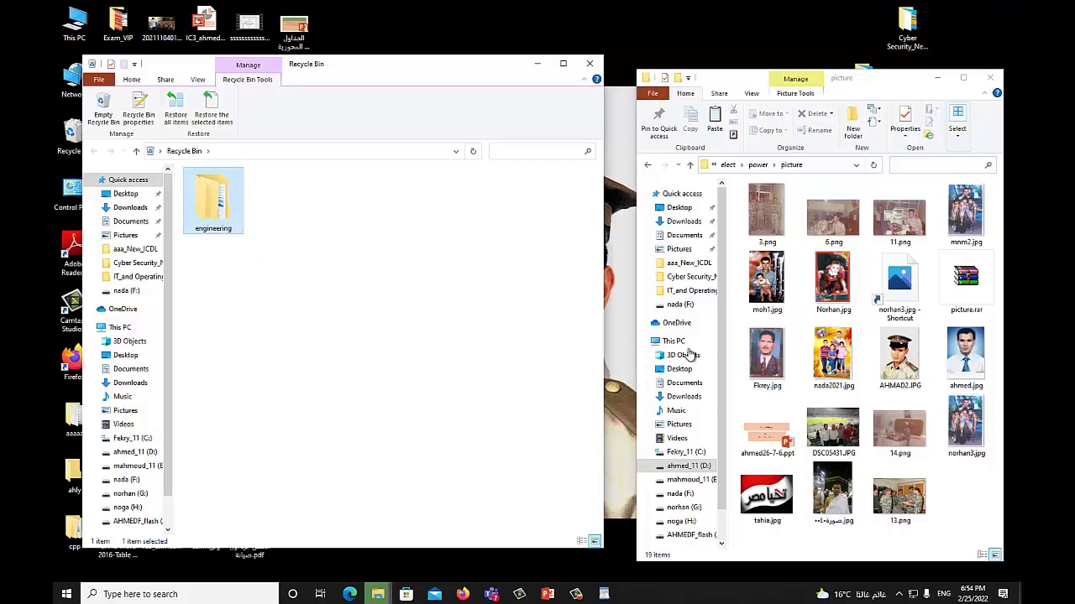
left_click(901, 291)
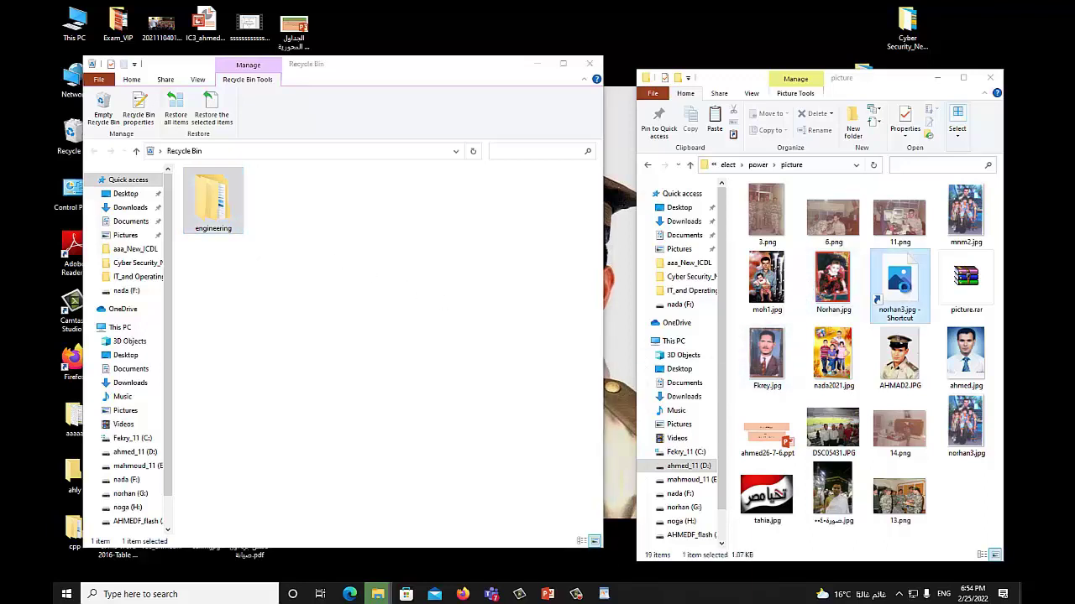
right_click(910, 291)
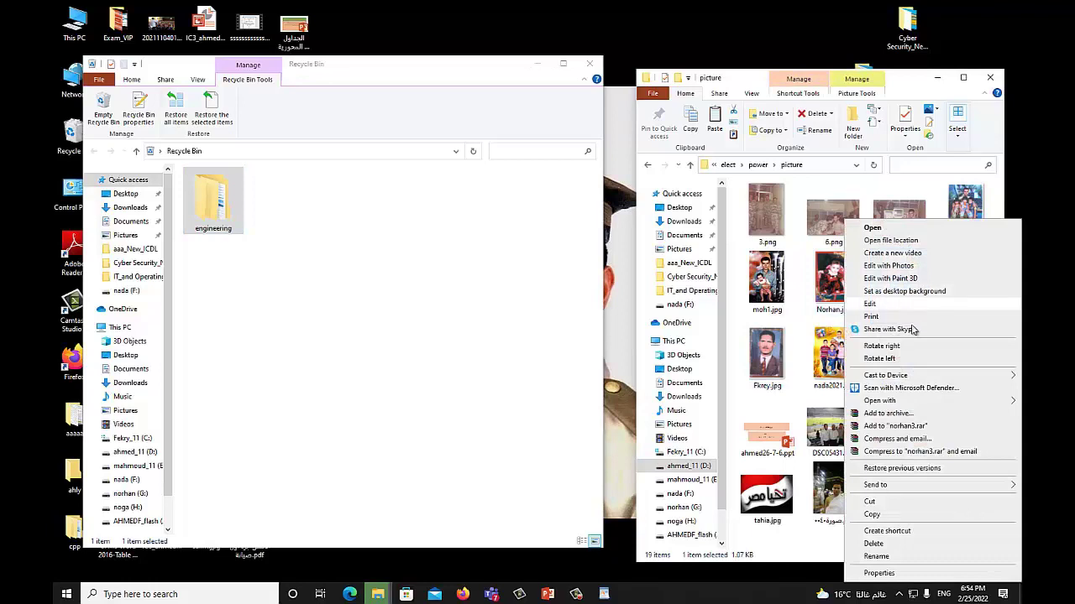
left_click(881, 544)
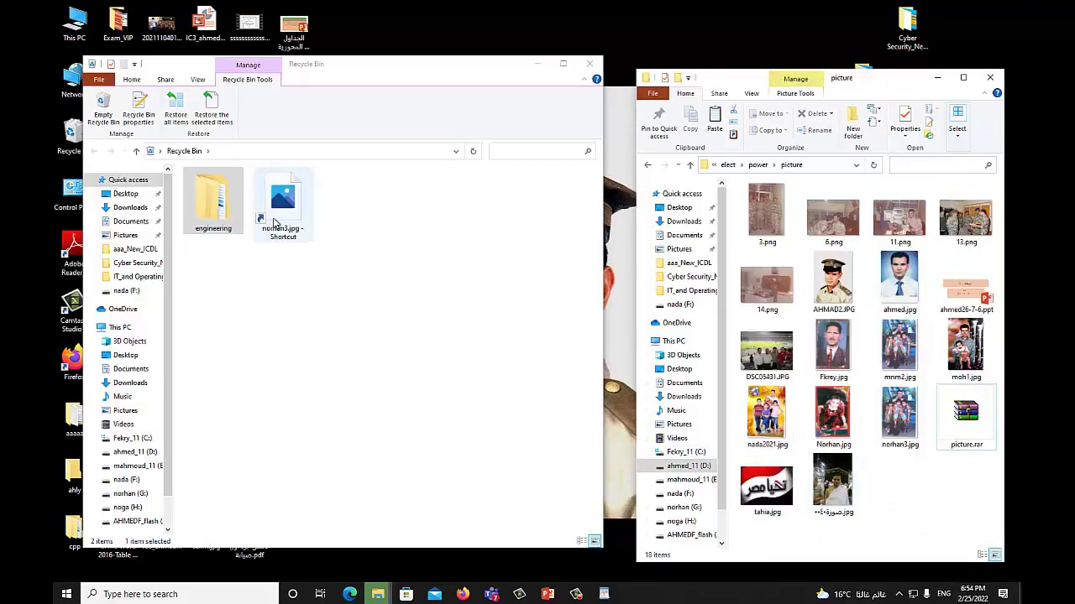
- Permanently delete the norhan3.jpg shortcut from the Recycle Bin, and empty the bin of the remaining engineering folder
left_click(274, 217)
right_click(275, 216)
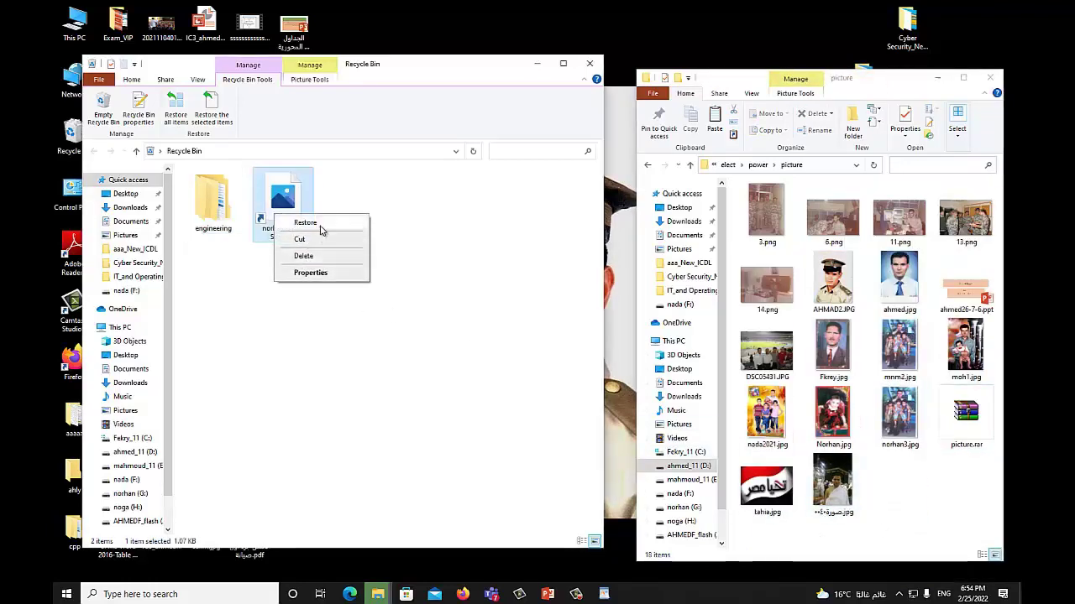
left_click(328, 254)
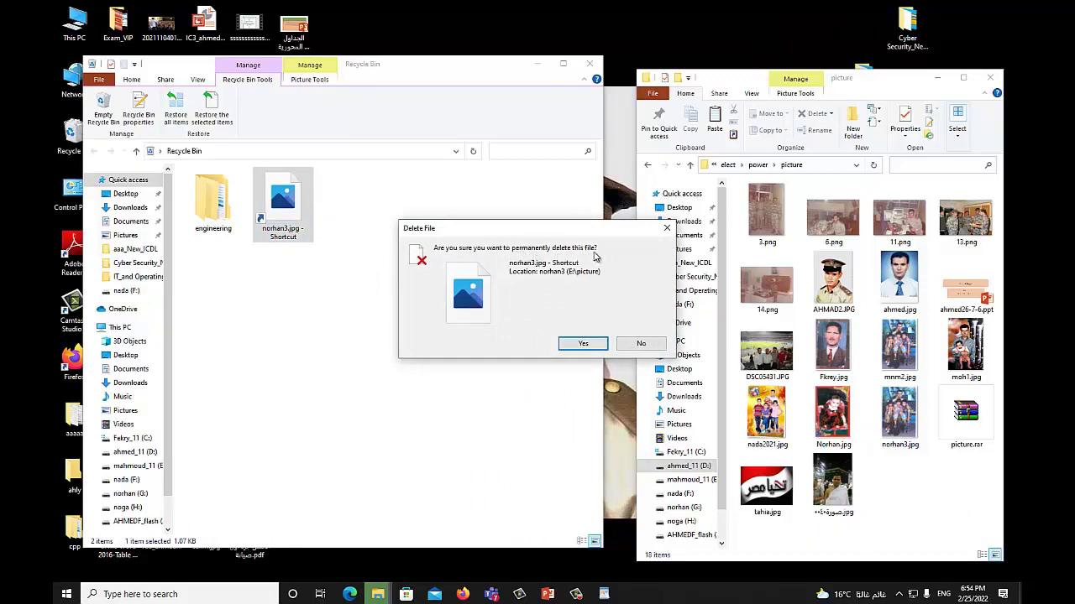
left_click(583, 342)
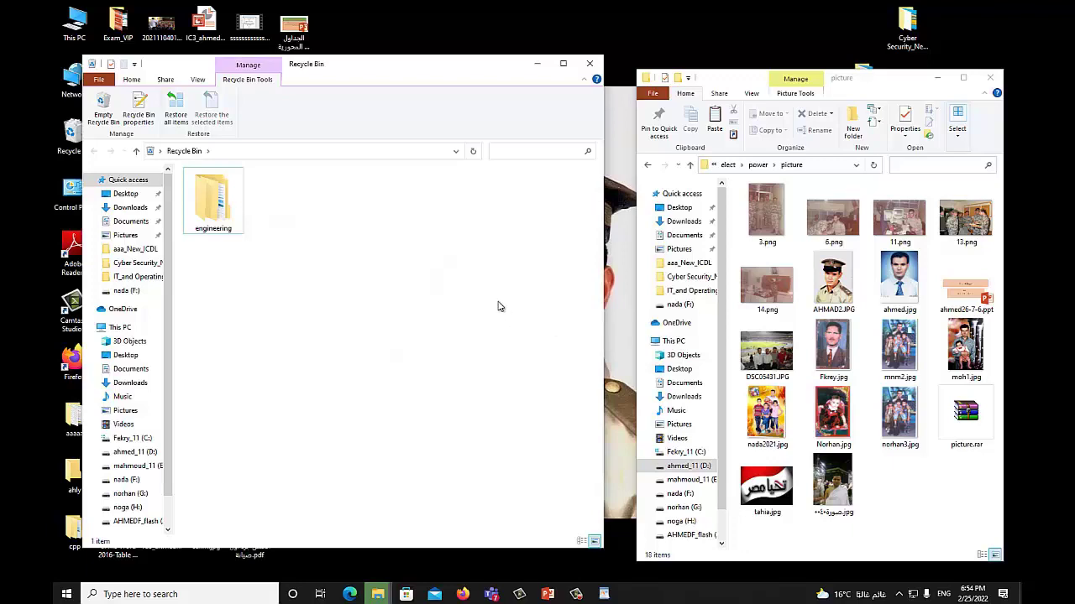
left_click(102, 117)
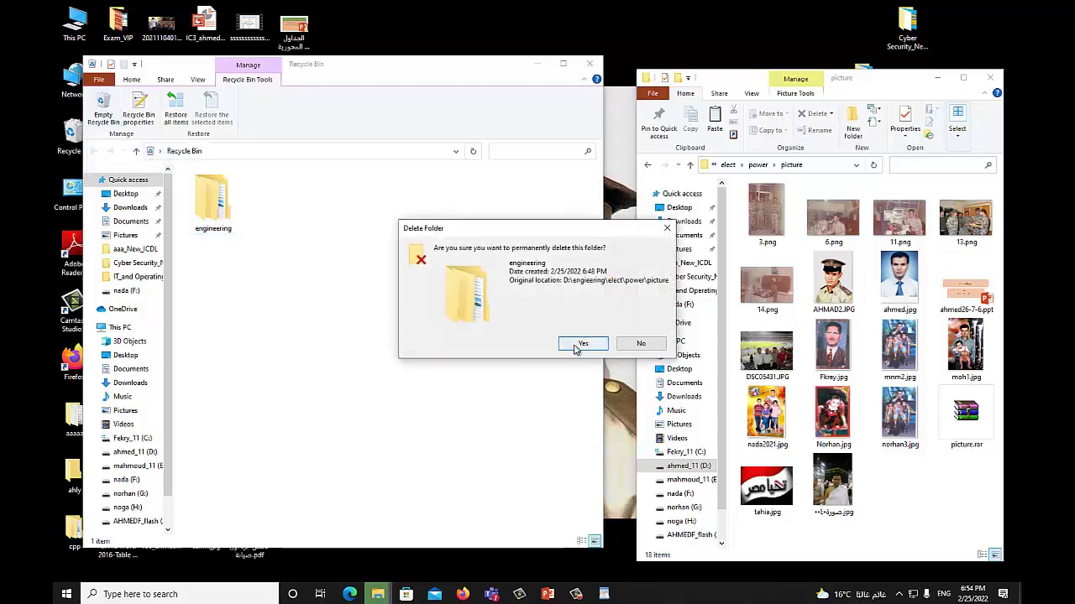
left_click(578, 346)
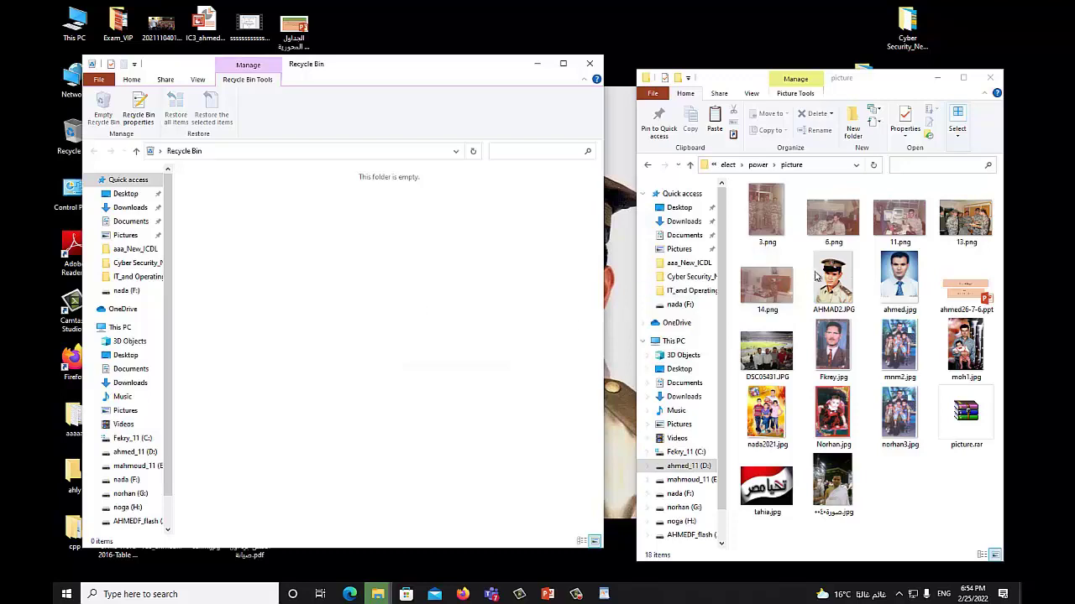
- Delete ahmed.jpg and ahmed26-7-6.ppt one after the other from the picture folder
right_click(895, 269)
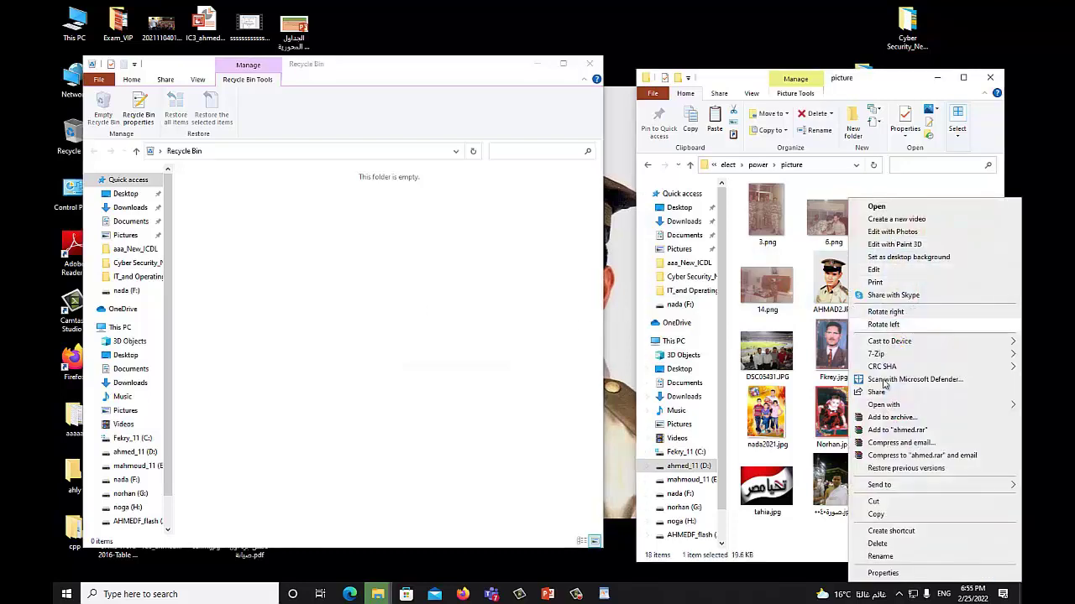
left_click(876, 544)
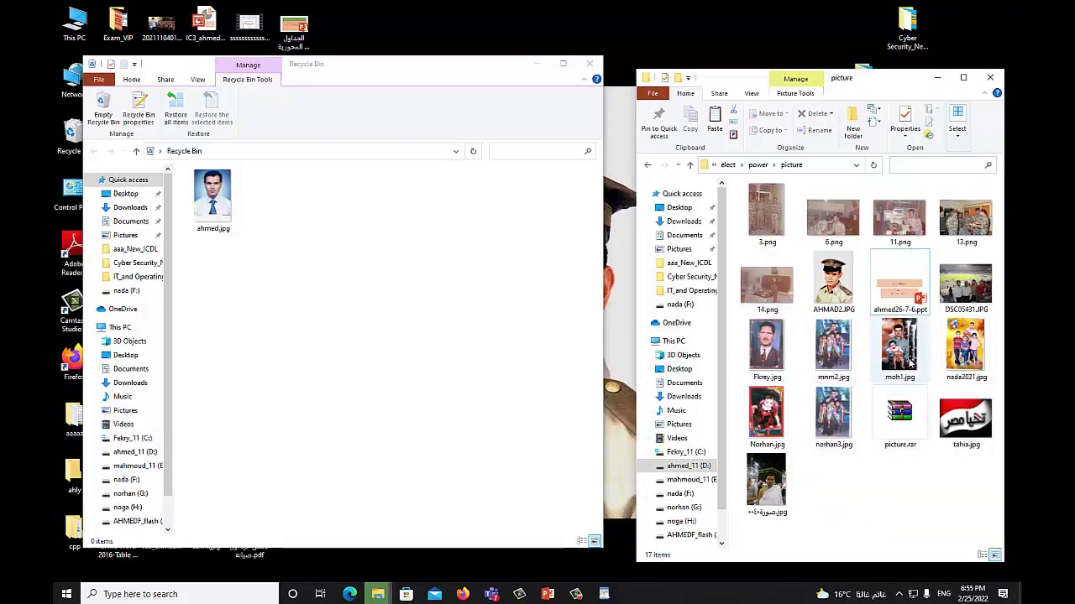
right_click(900, 290)
left_click(857, 262)
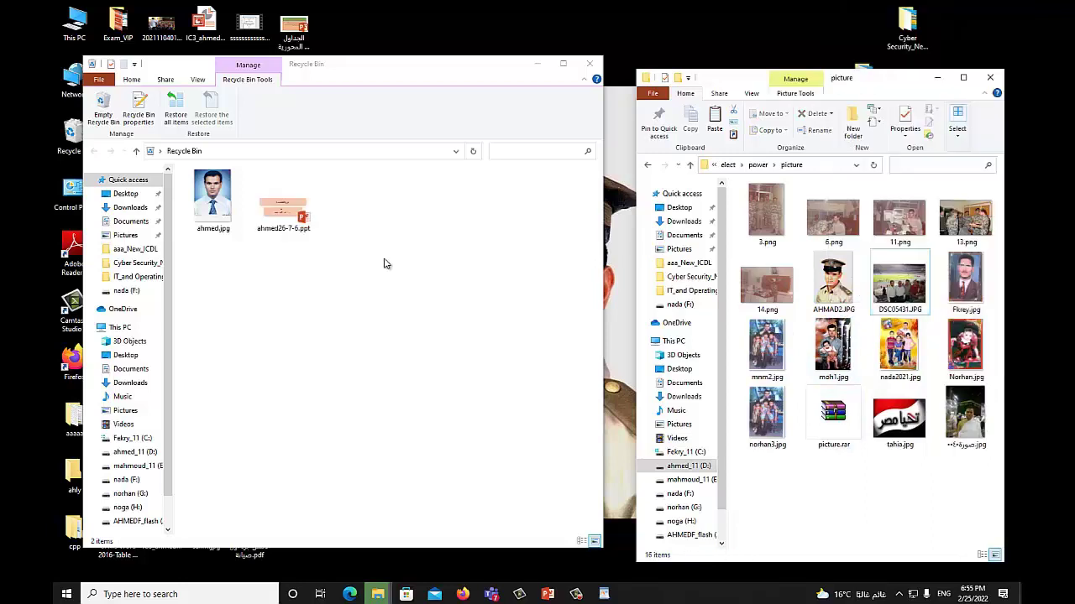
- Restore ahmed.jpg from the Recycle Bin and close the Recycle Bin window
right_click(226, 207)
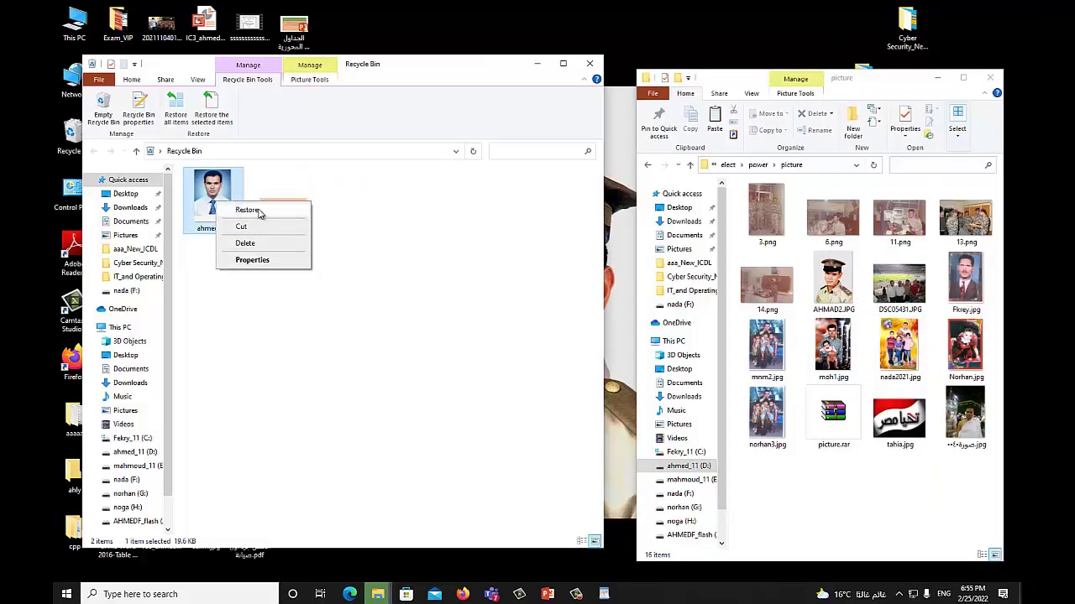
left_click(257, 210)
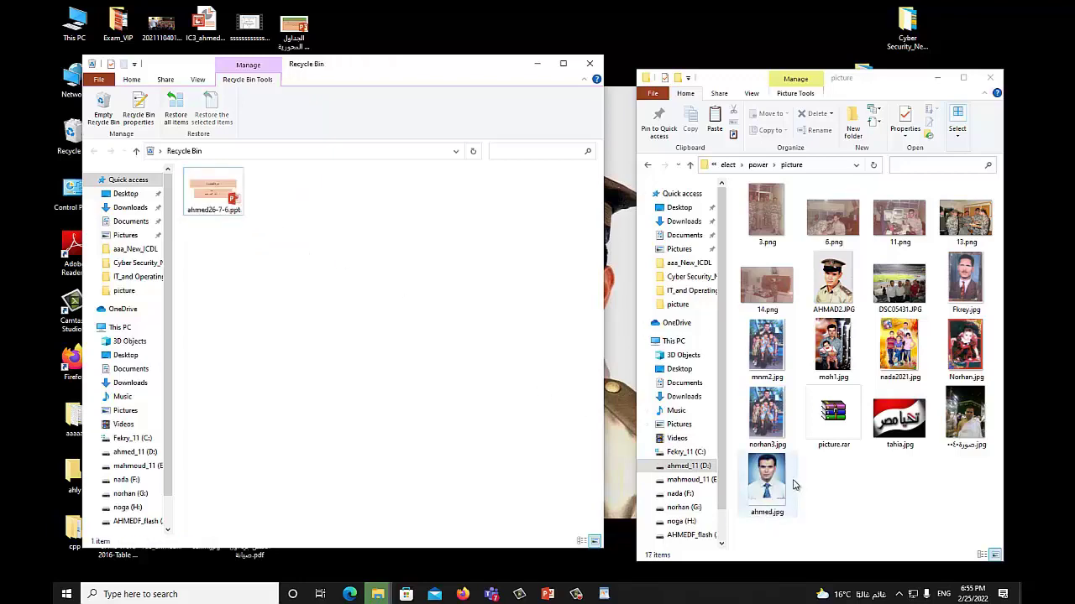
left_click(589, 63)
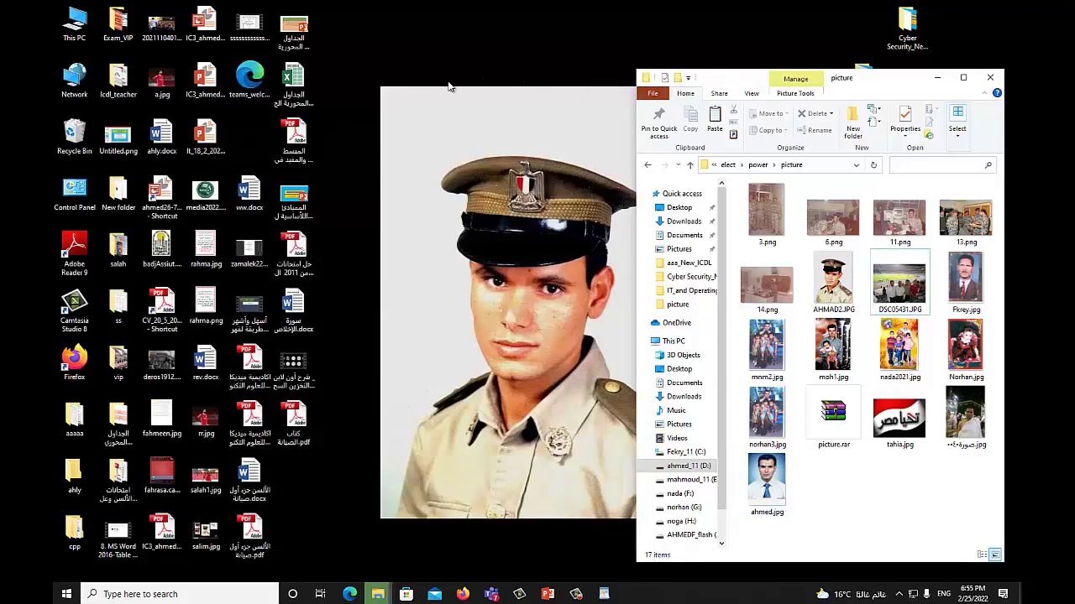
- Empty the Recycle Bin directly from the desktop, permanently deleting ahmed26-7-6.ppt
left_click(73, 134)
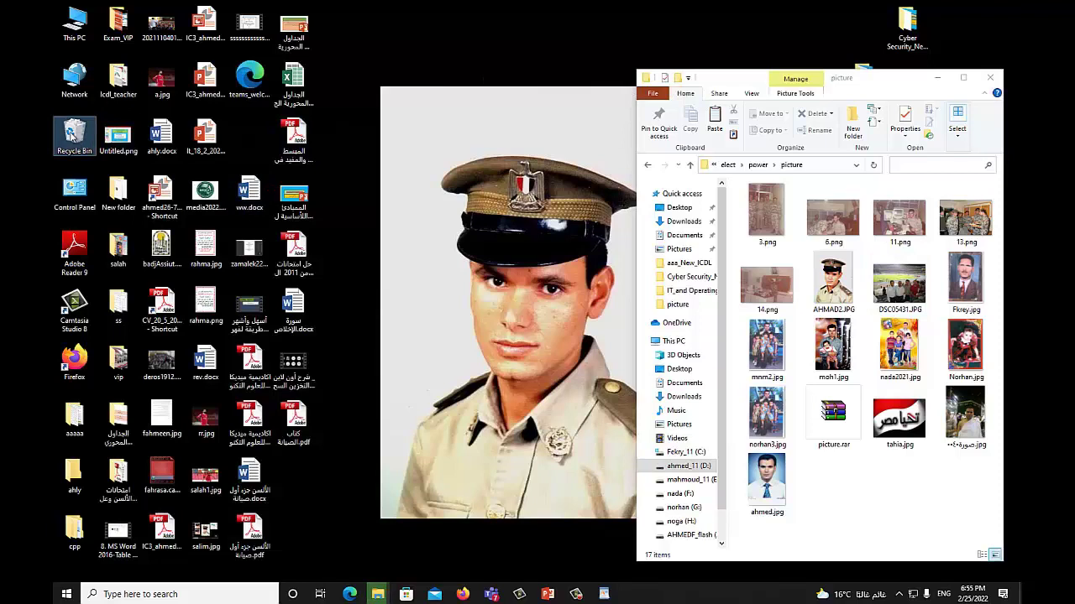
right_click(71, 134)
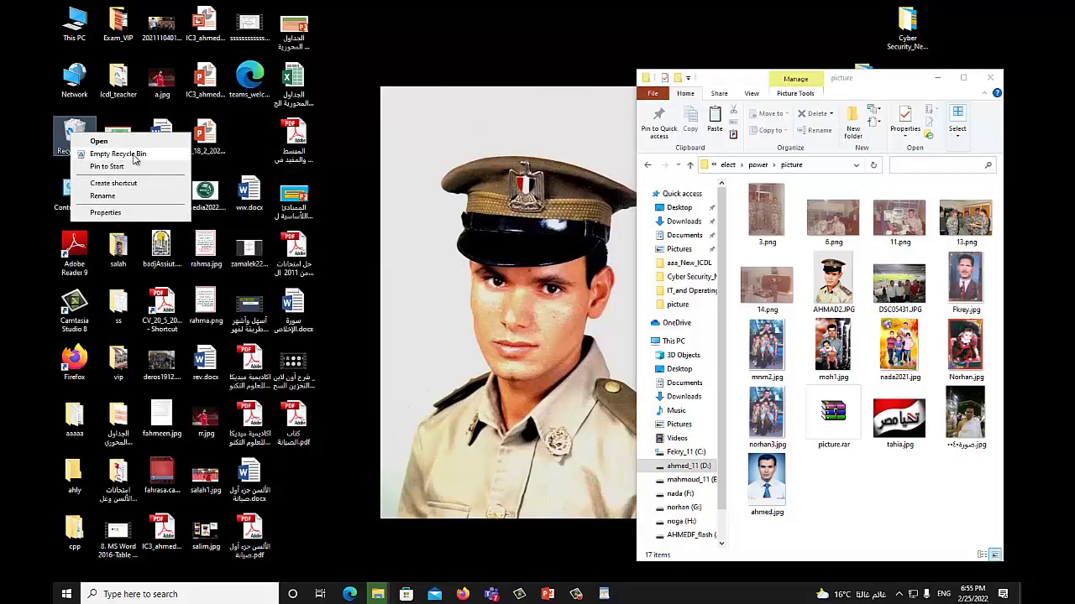
left_click(118, 154)
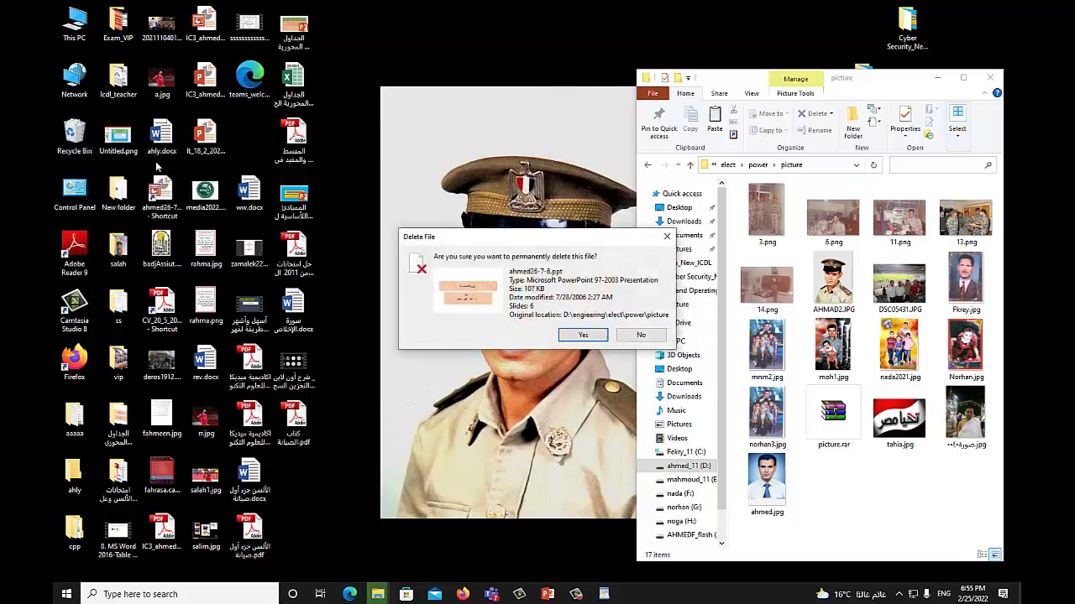
left_click(598, 336)
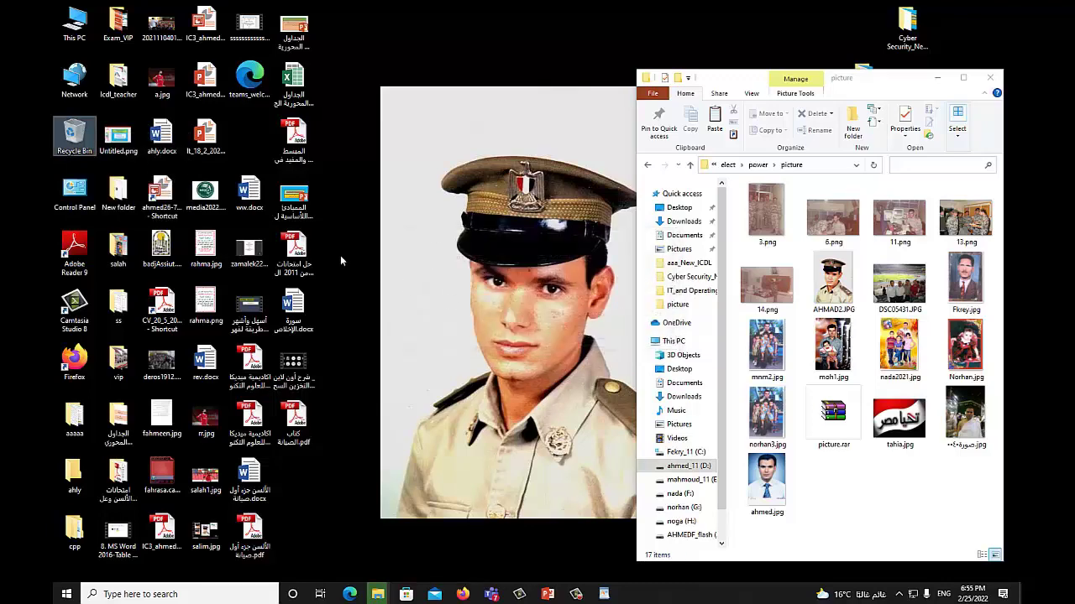
- Open the Recycle Bin to check its contents, and switch to the PowerPoint slide listing the file and folder operations
double_click(88, 144)
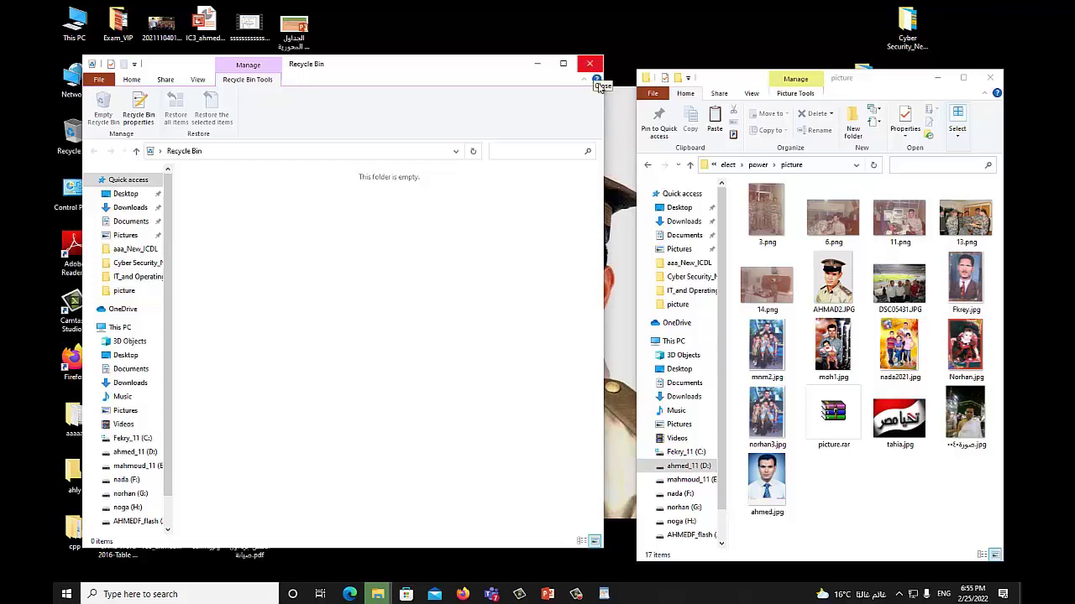
key("alt+Tab")
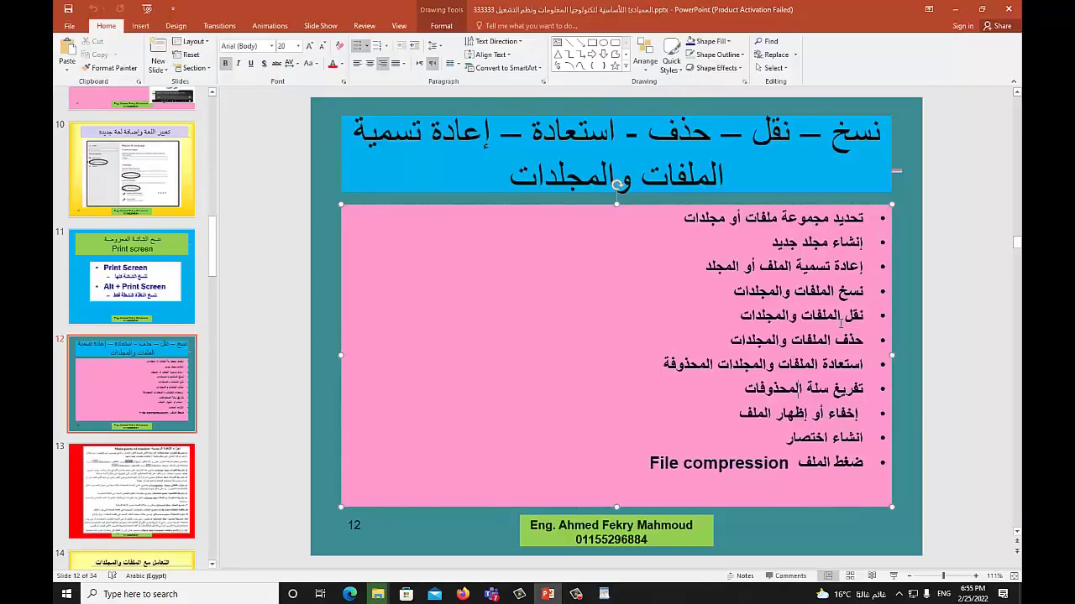
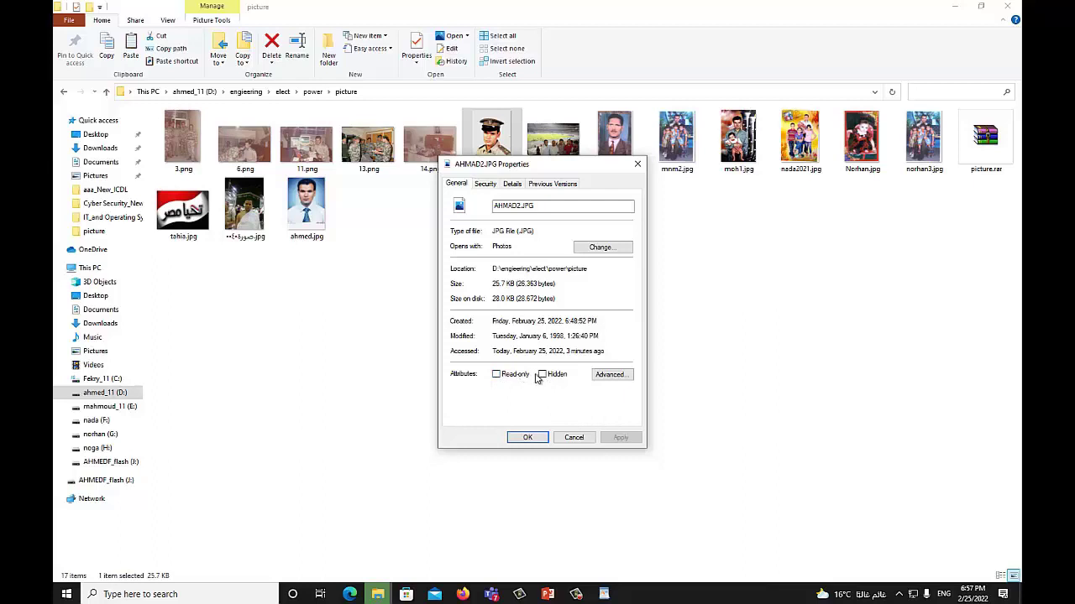
- Set the Hidden attribute on AHMAD2.JPG in its properties and select the file in the picture folder again
left_click(497, 376)
left_click(496, 377)
left_click(527, 437)
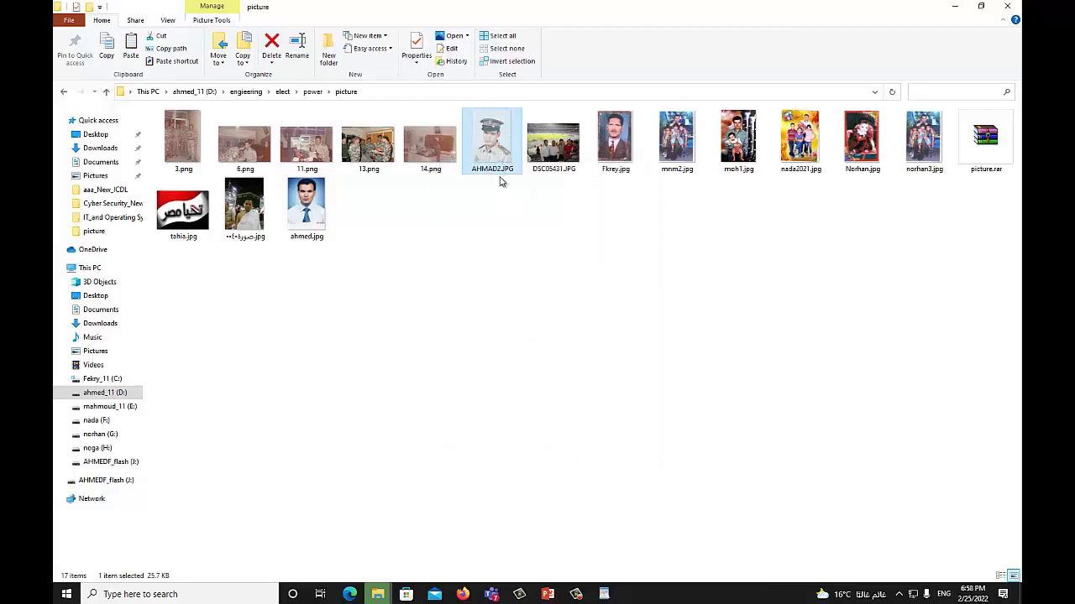
left_click(504, 210)
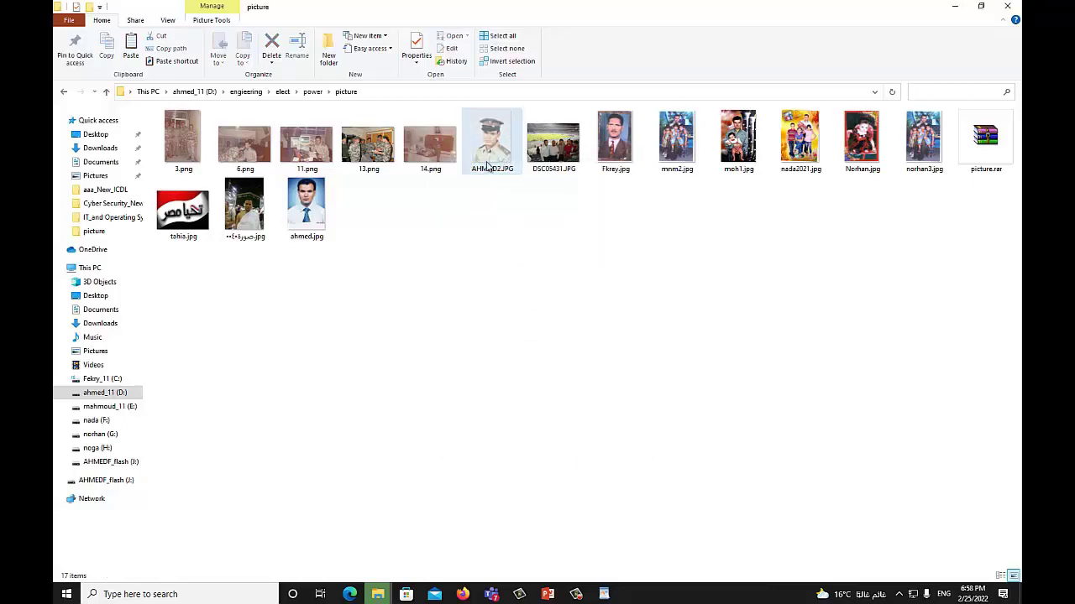
left_click(492, 168)
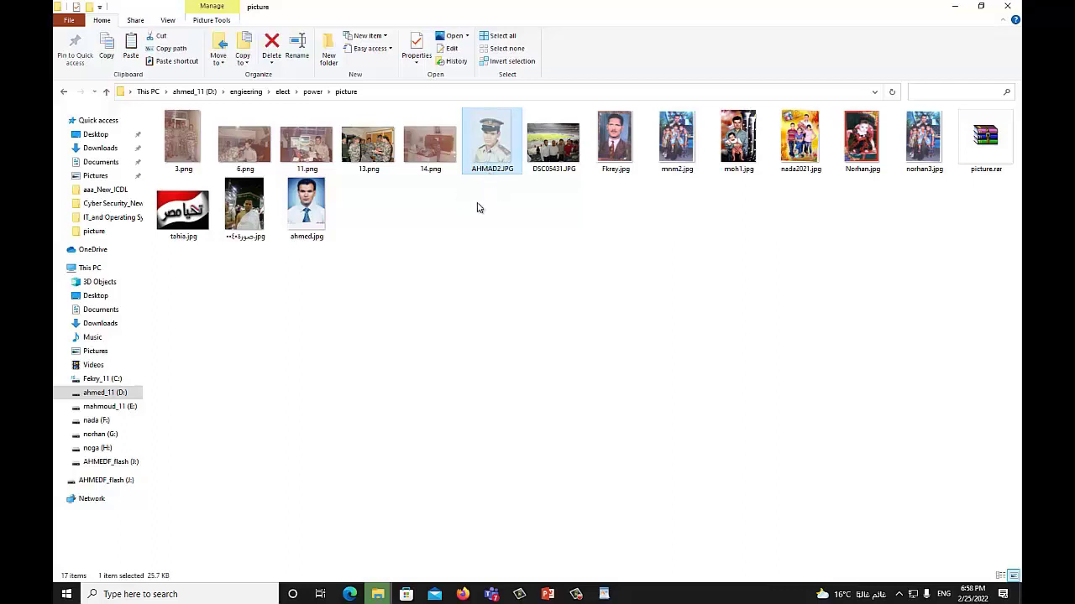
- Turn off the display of hidden items and set the Hidden attribute on ahmed.jpg in its properties
left_click(167, 20)
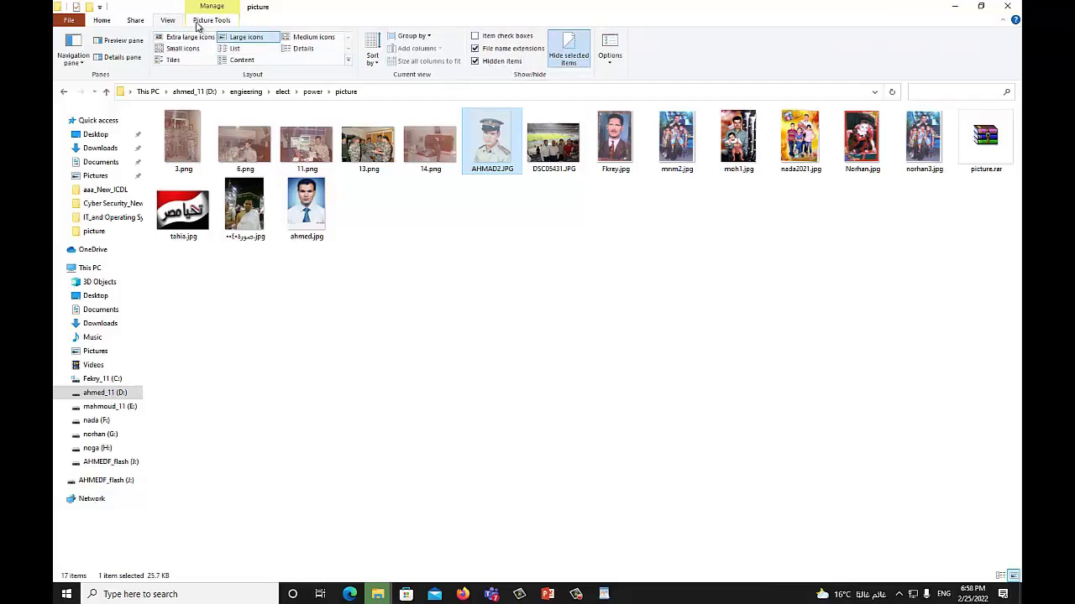
left_click(475, 62)
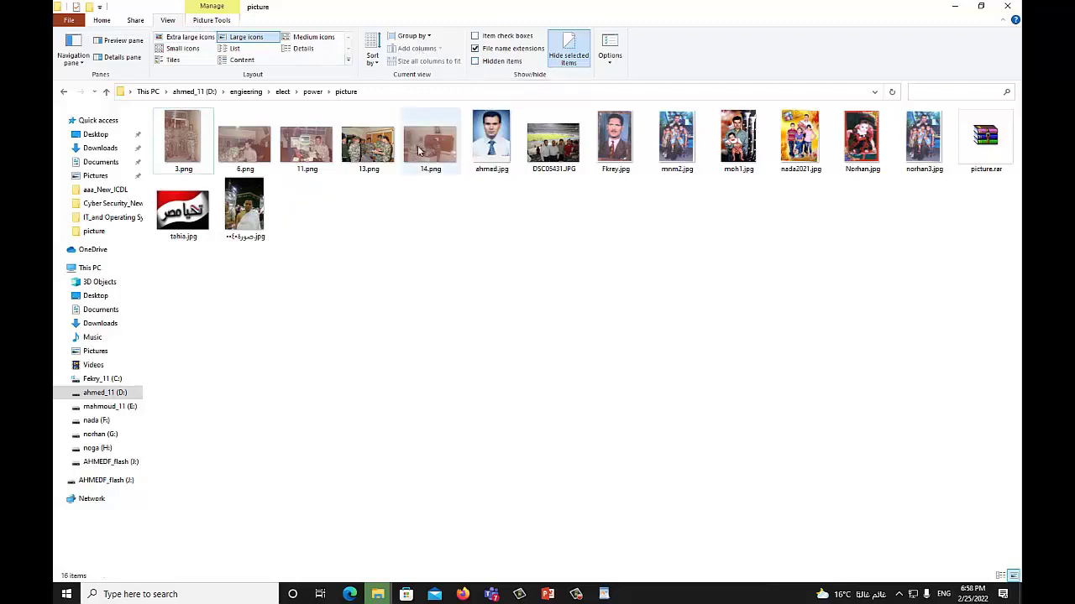
right_click(494, 143)
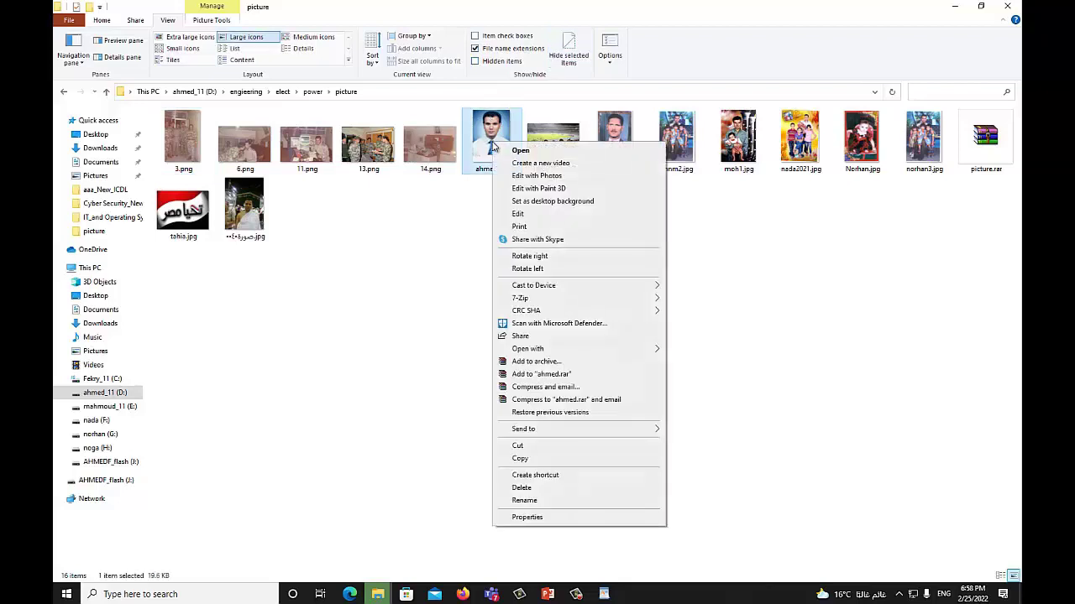
left_click(532, 516)
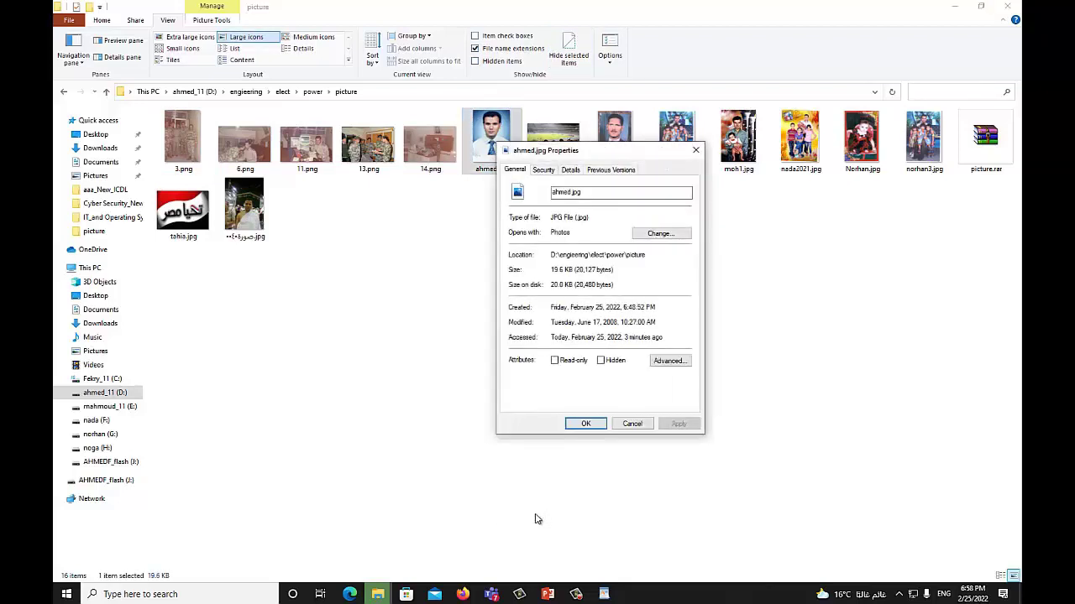
left_click(600, 360)
left_click(585, 424)
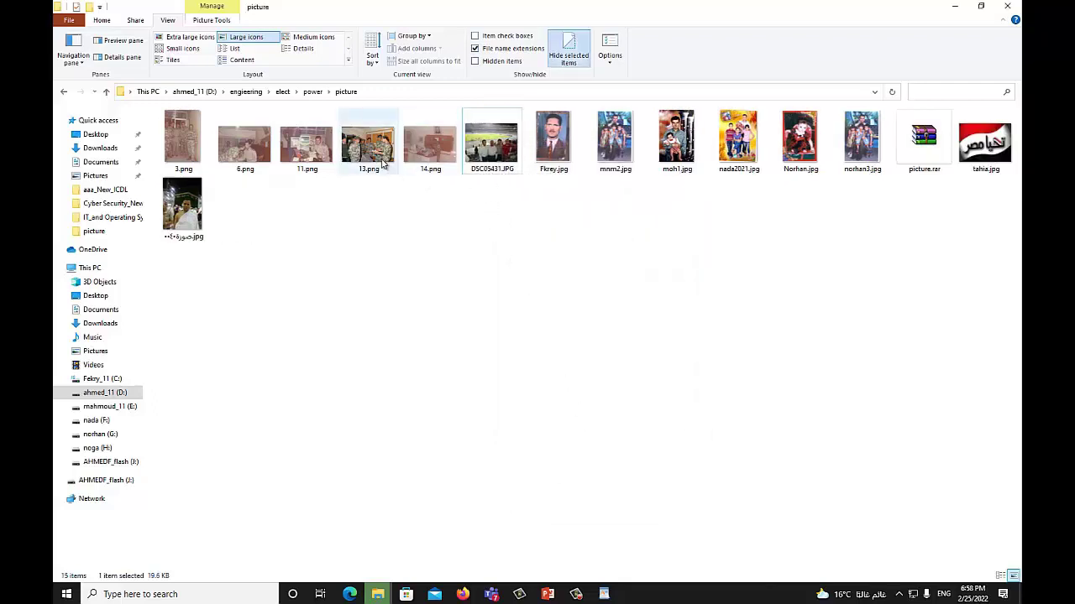
- Select 13.png, 11.png and 6.png together and set the Hidden attribute on all three in their properties
left_click(349, 155)
left_click(310, 156, "ctrl")
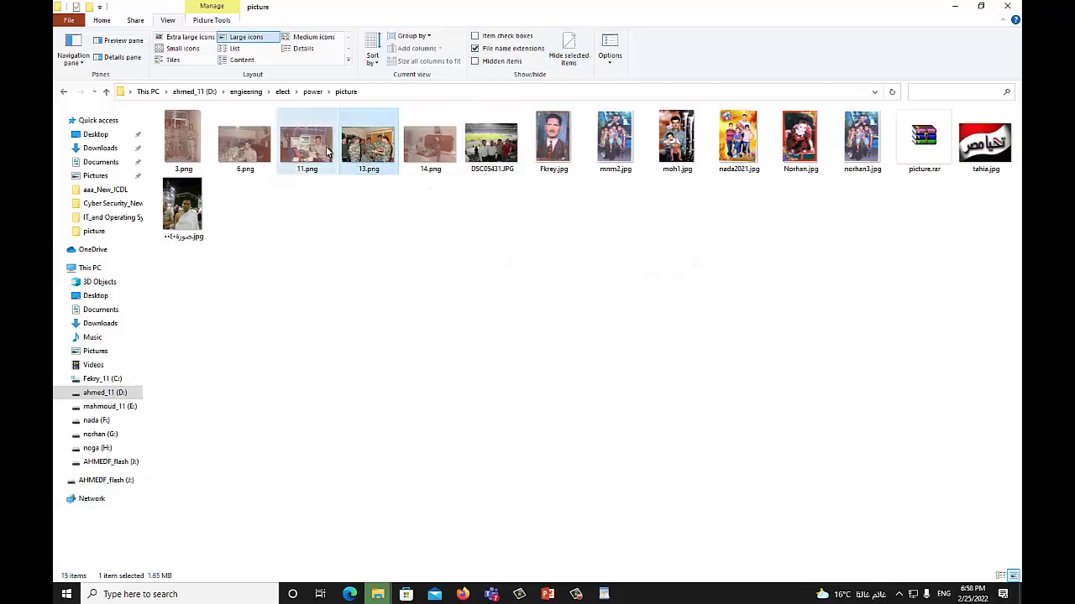
left_click(261, 148, "ctrl")
right_click(262, 148)
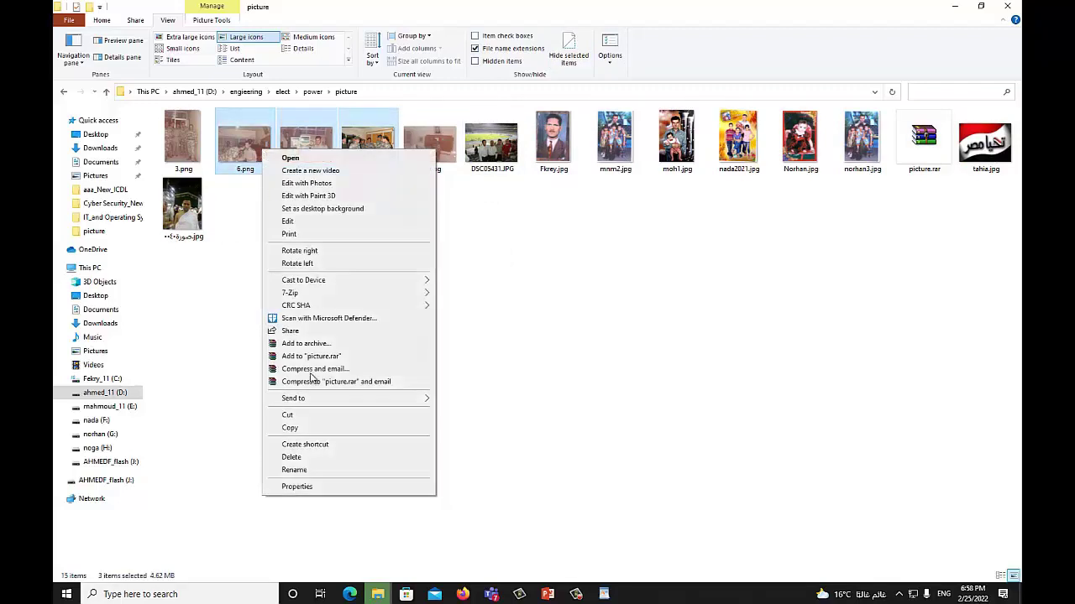
left_click(332, 487)
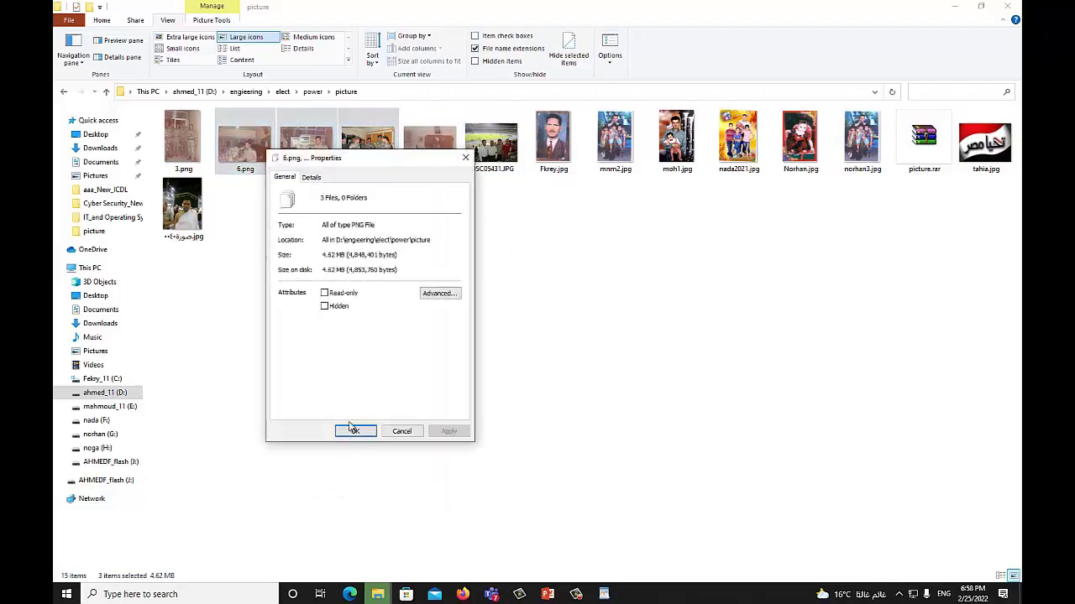
left_click(326, 307)
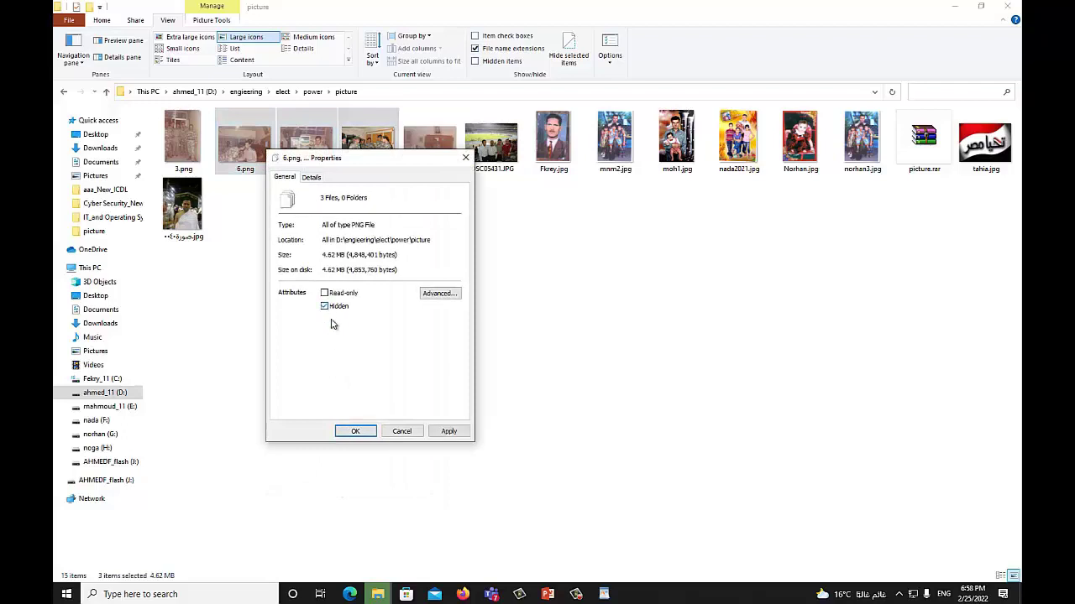
left_click(356, 431)
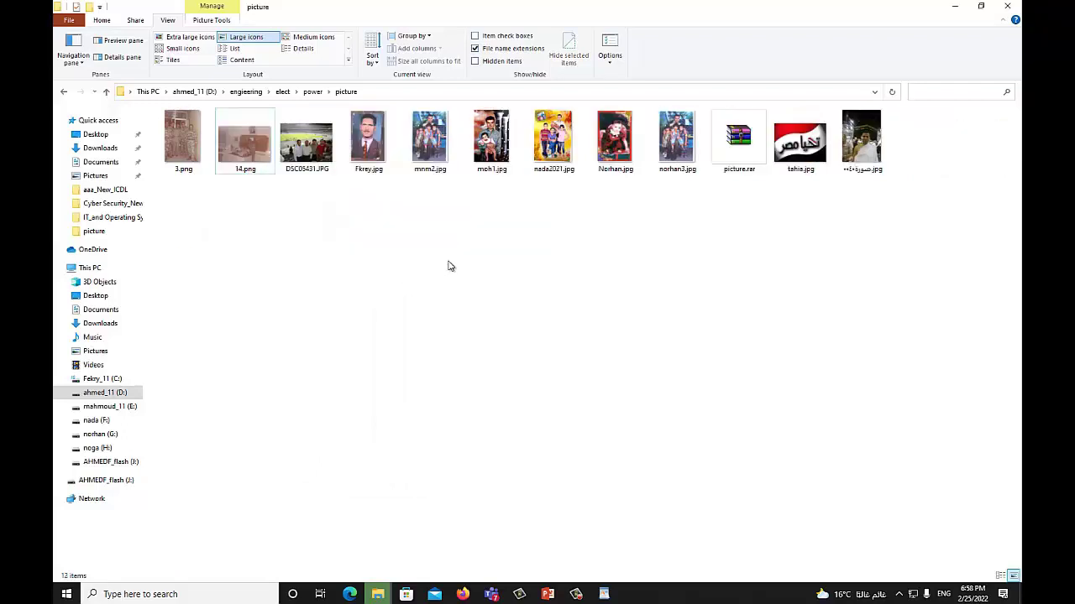
- Set the Hidden attribute on norhan3.jpg in its properties
left_click(682, 149)
right_click(678, 141)
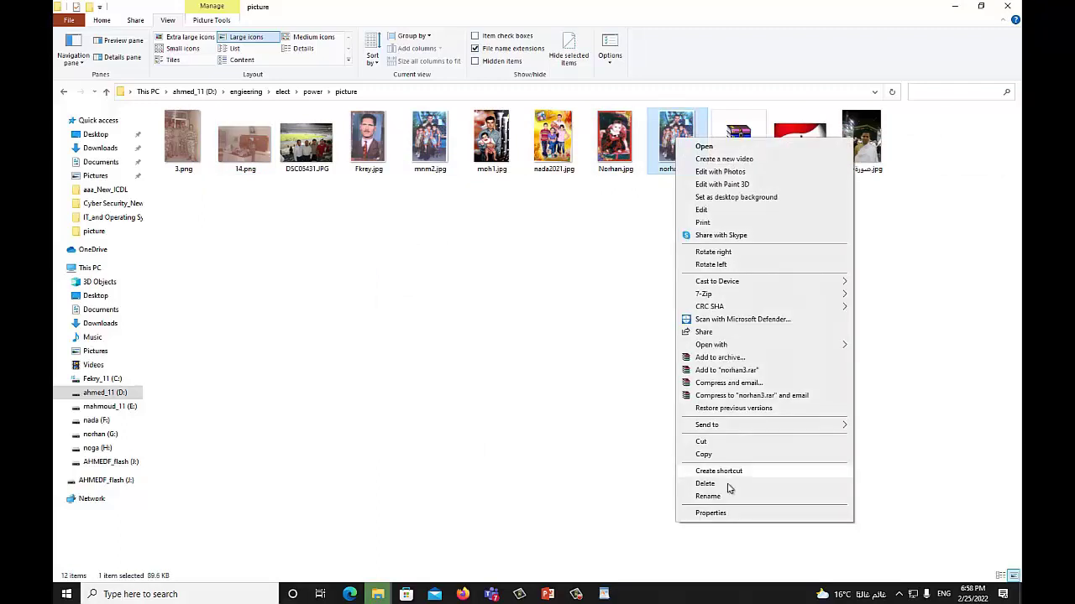
left_click(714, 513)
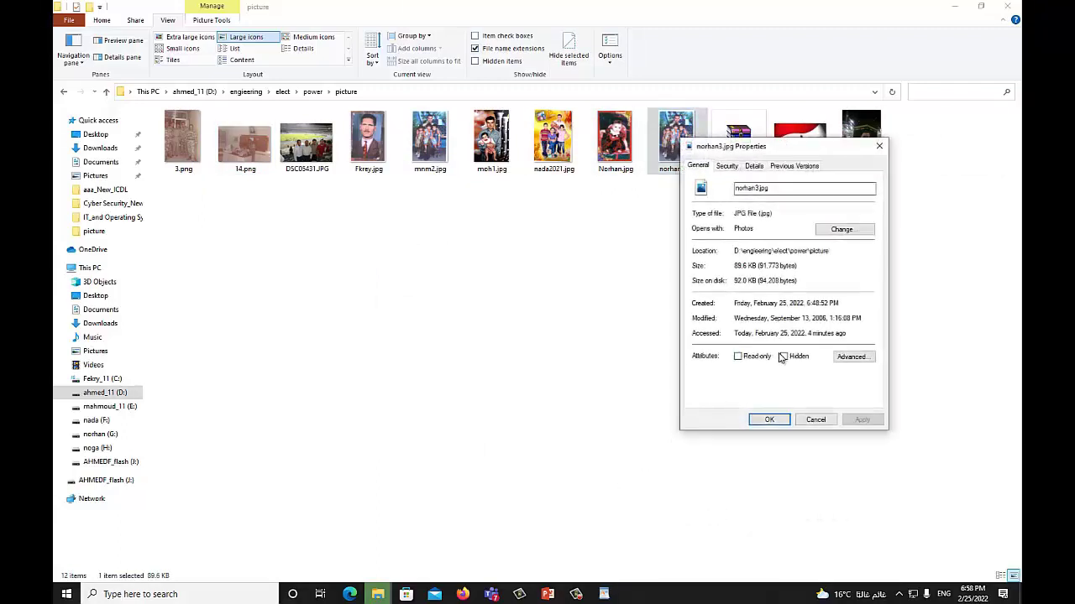
left_click(785, 357)
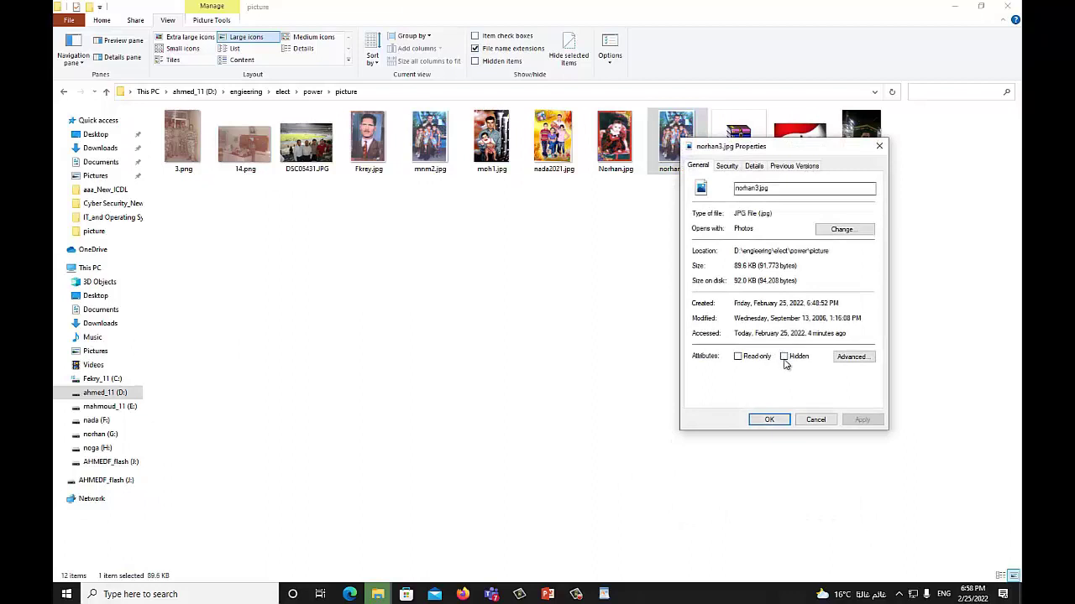
left_click(769, 419)
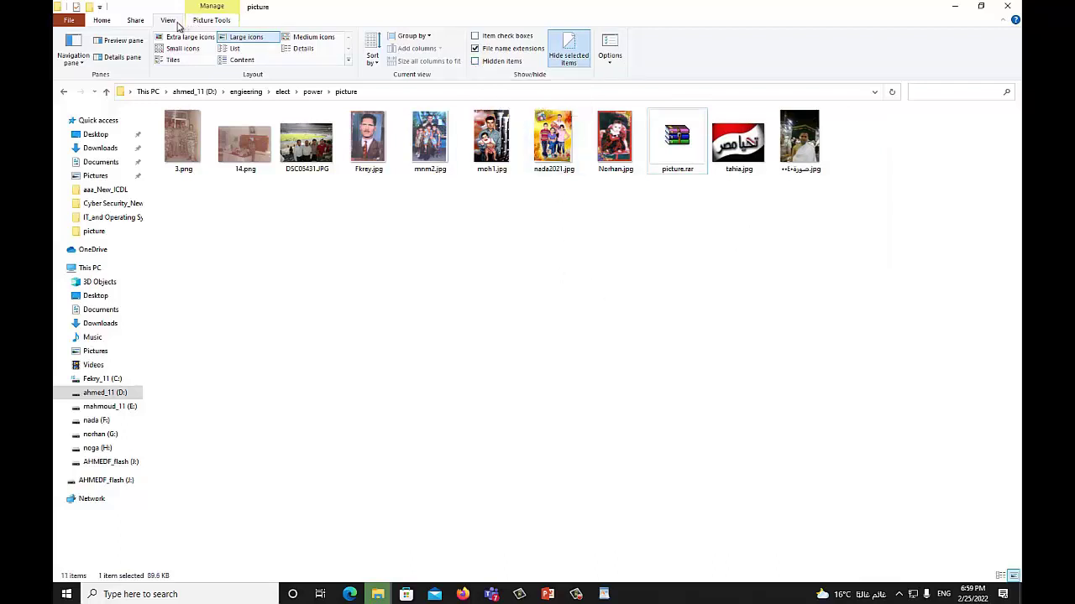
- Turn on the display of hidden items and select ahmed.jpg, 13.png, 11.png and 6.png one after another
left_click(477, 61)
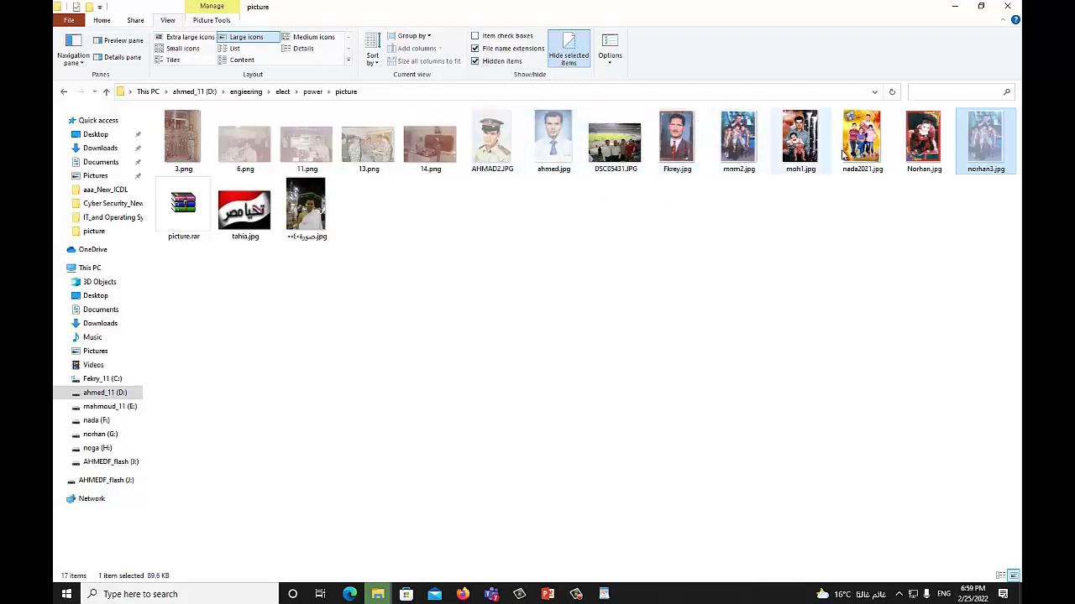
left_click(554, 148)
left_click(368, 148)
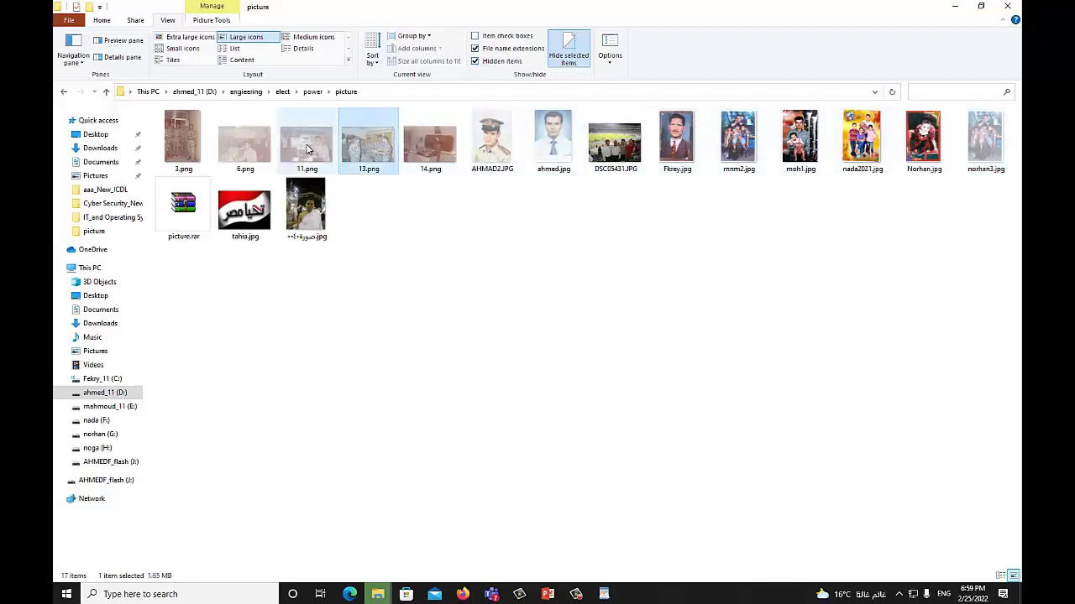
left_click(306, 148)
left_click(270, 147)
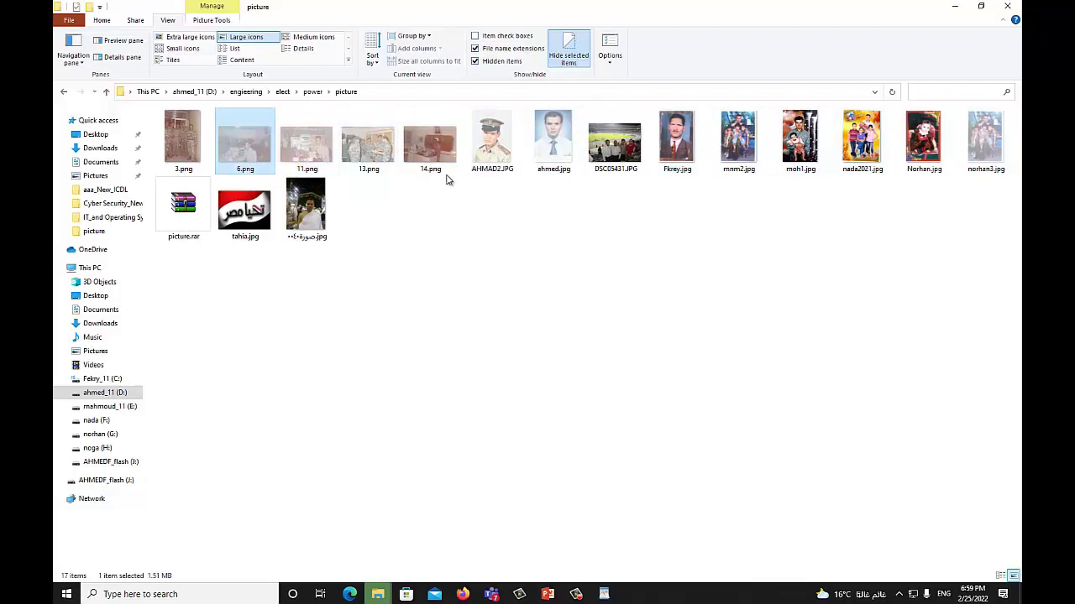
- Clear the Hidden attribute on ahmed.jpg in its properties
left_click(550, 147)
right_click(548, 148)
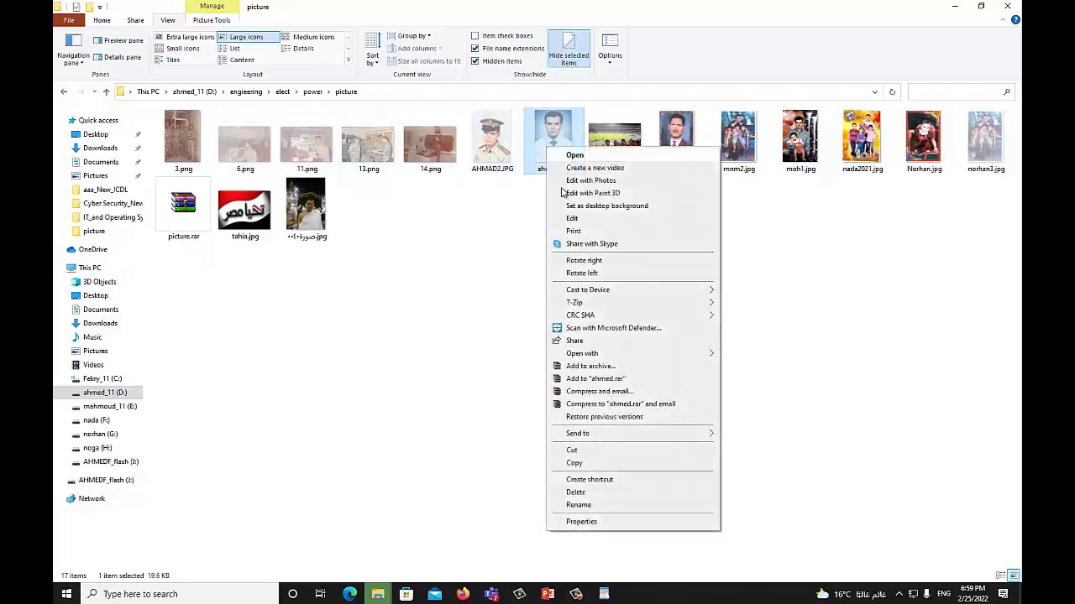
left_click(581, 522)
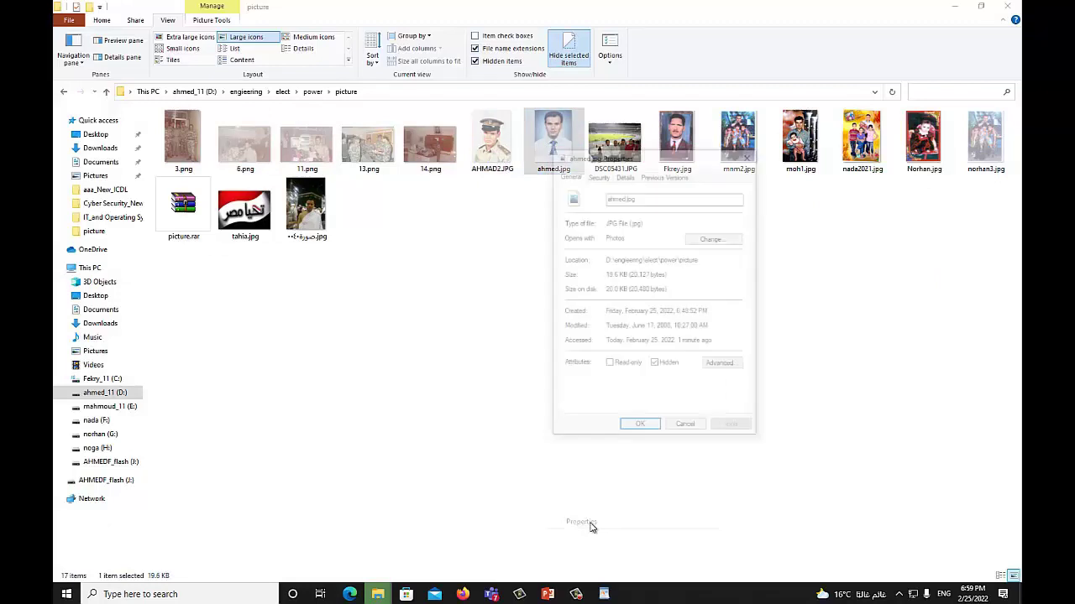
left_click(656, 365)
left_click(640, 428)
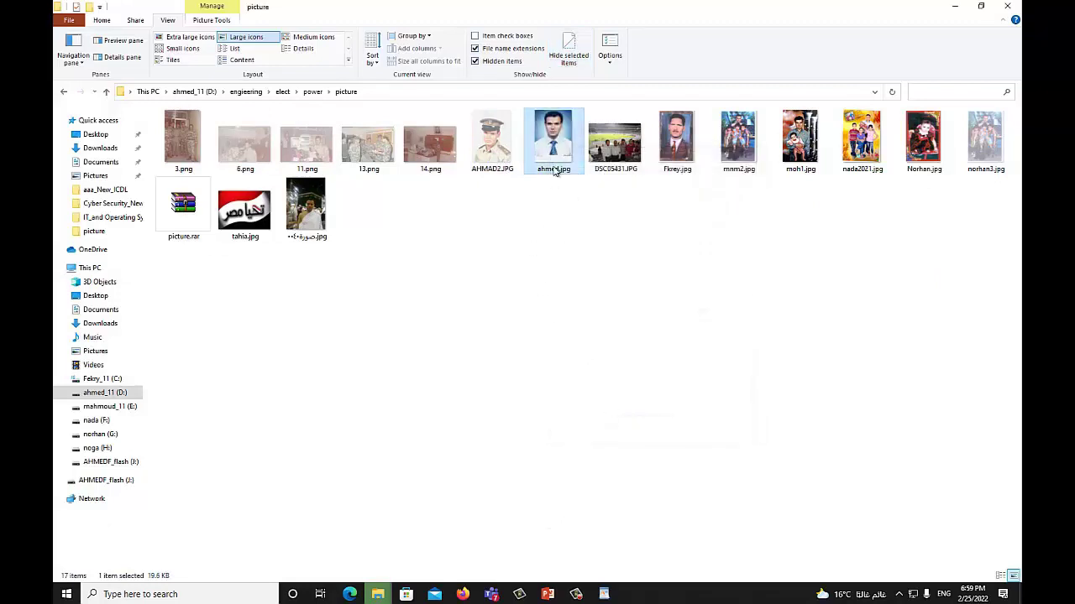
- Clear the Hidden attribute on AHMAD2.JPG in its properties and leave no file selected in the picture folder
left_click(488, 145)
key("alt+Return")
left_click(597, 359)
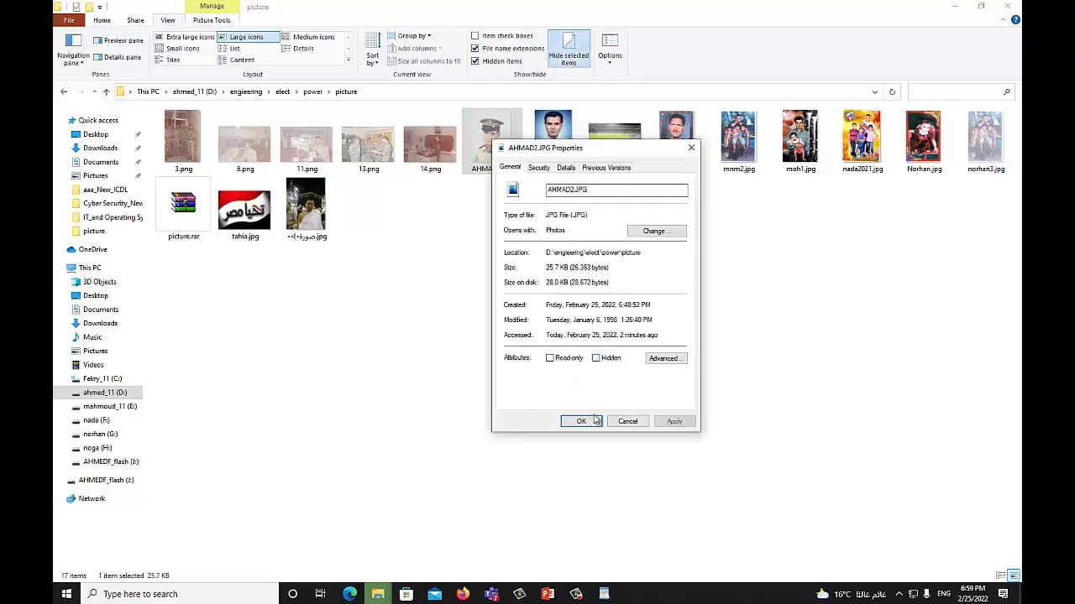
left_click(581, 422)
right_click(366, 154)
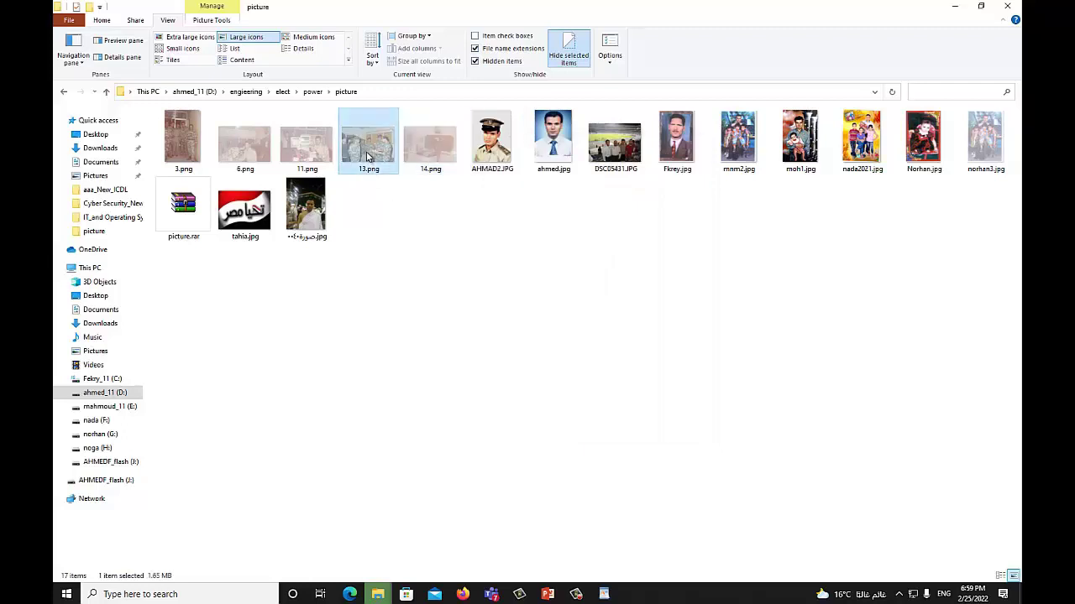
left_click(303, 293)
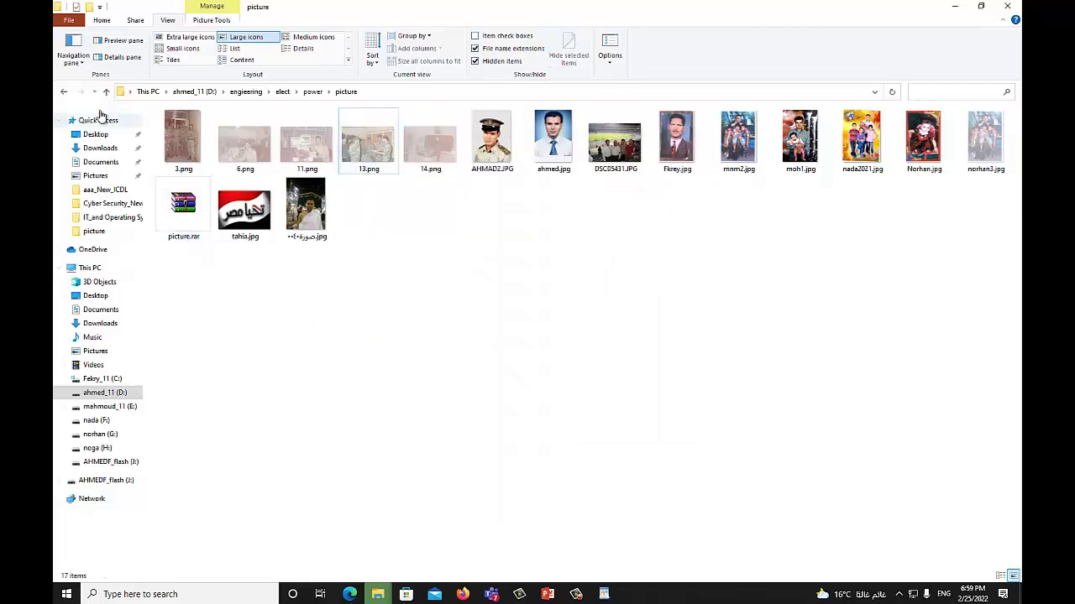
- Go back to the elect folder, hide the power folder including its subfolders and files, and toggle the display of hidden items off and on
left_click(66, 94)
left_click(66, 92)
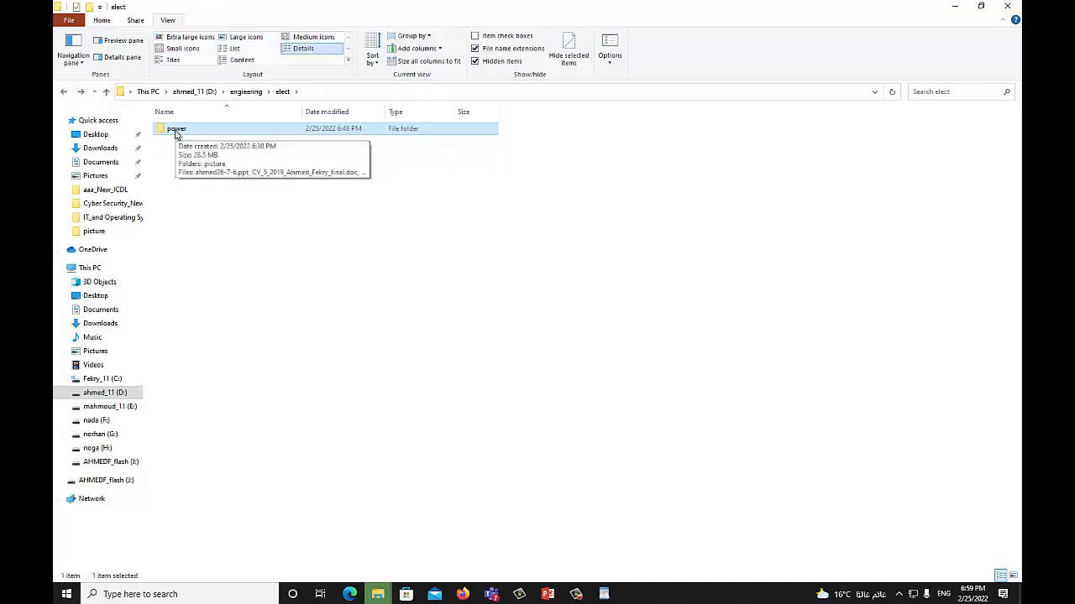
right_click(173, 132)
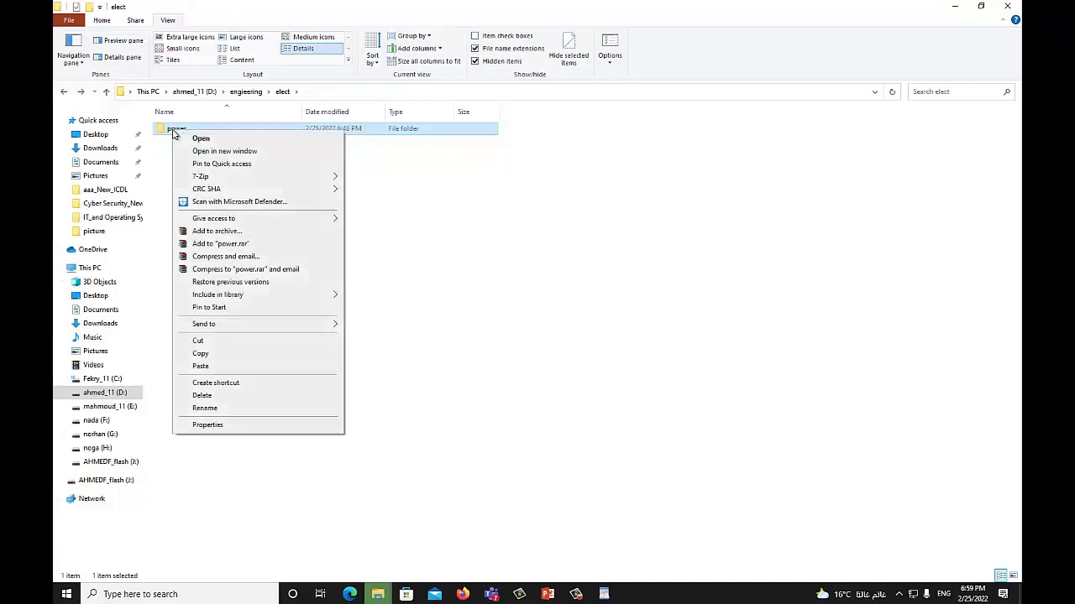
left_click(235, 425)
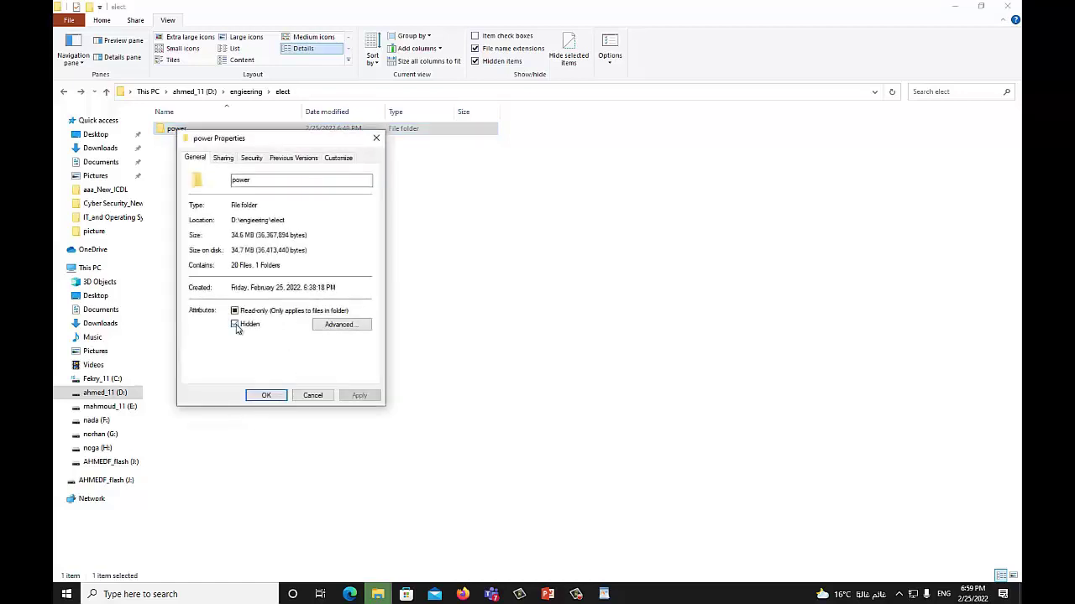
left_click(236, 326)
left_click(270, 396)
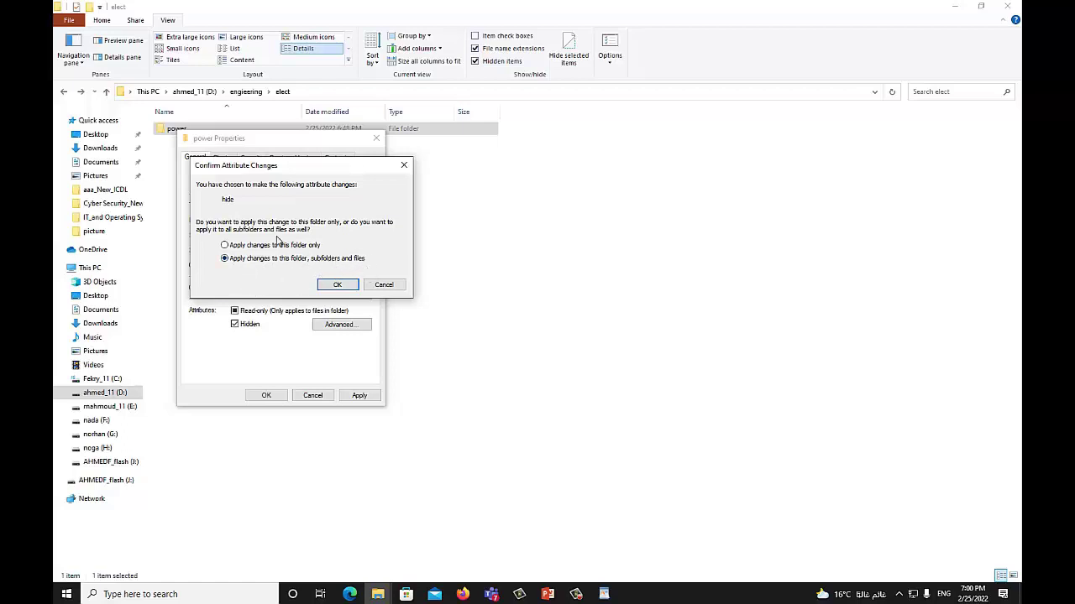
left_click(335, 285)
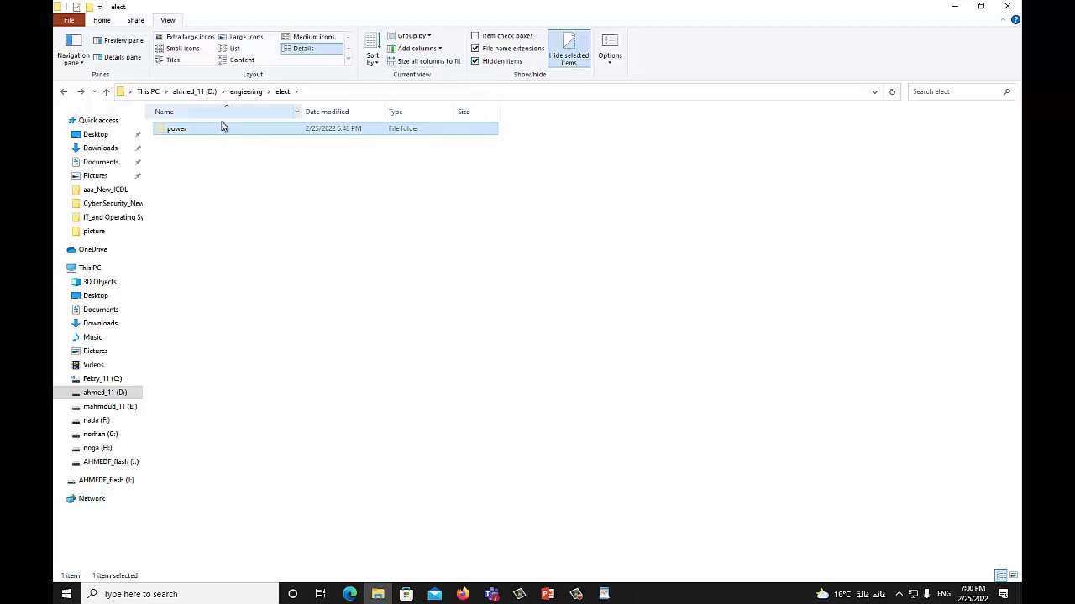
left_click(475, 62)
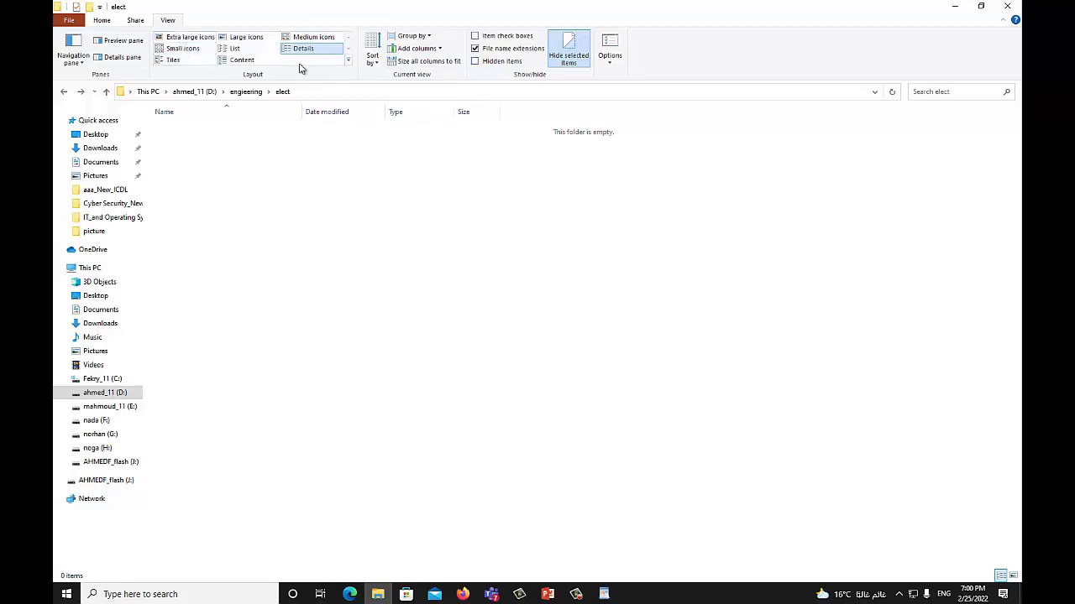
left_click(474, 62)
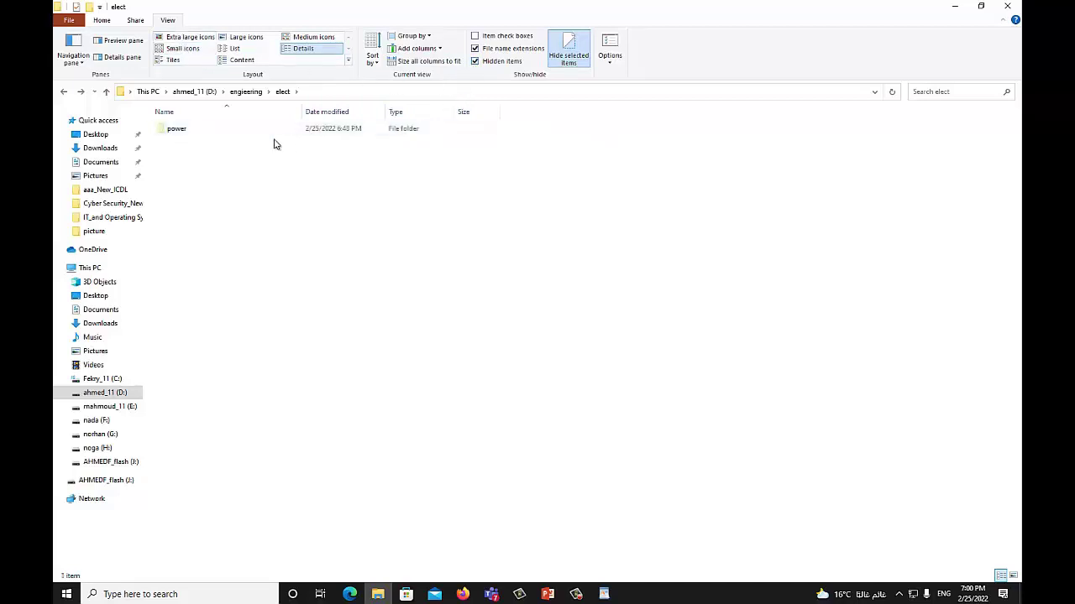
- Clear the Hidden attribute on the power folder, its subfolders and files, and switch to the PowerPoint slide listing the file operations
right_click(182, 134)
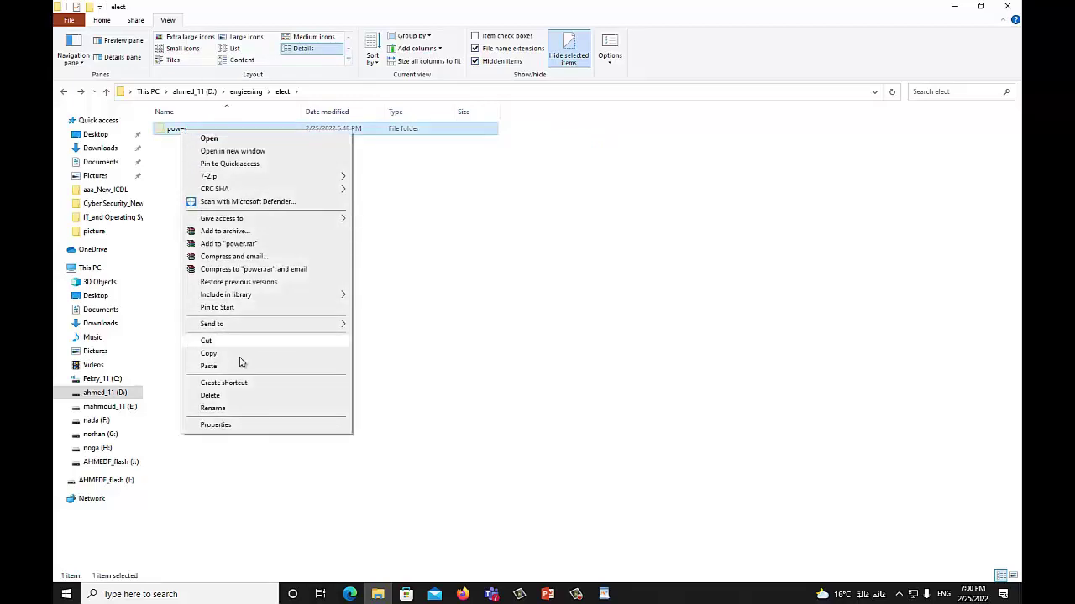
left_click(245, 425)
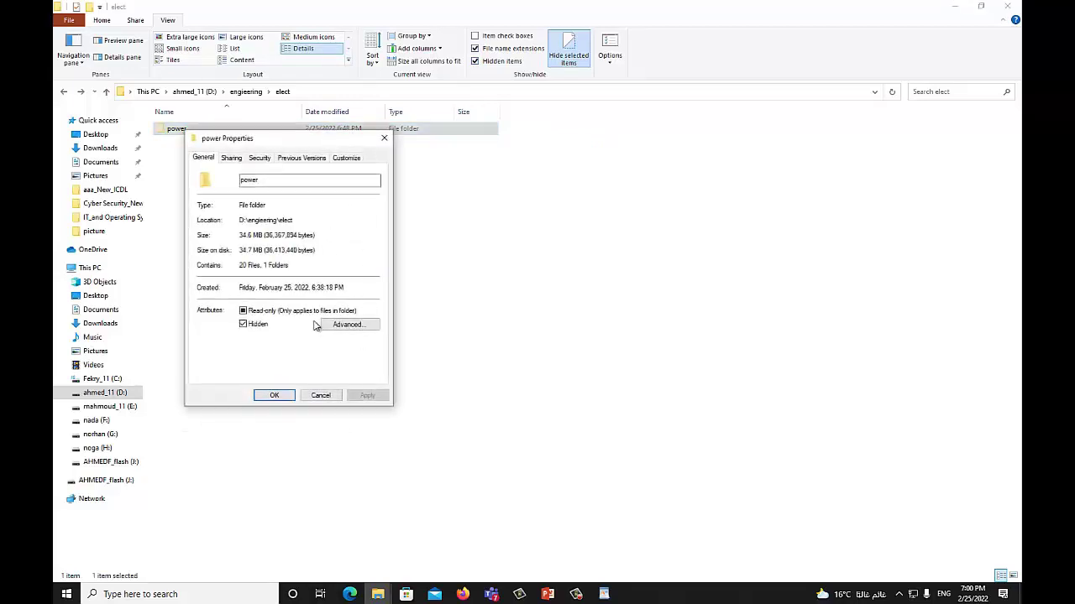
left_click(242, 324)
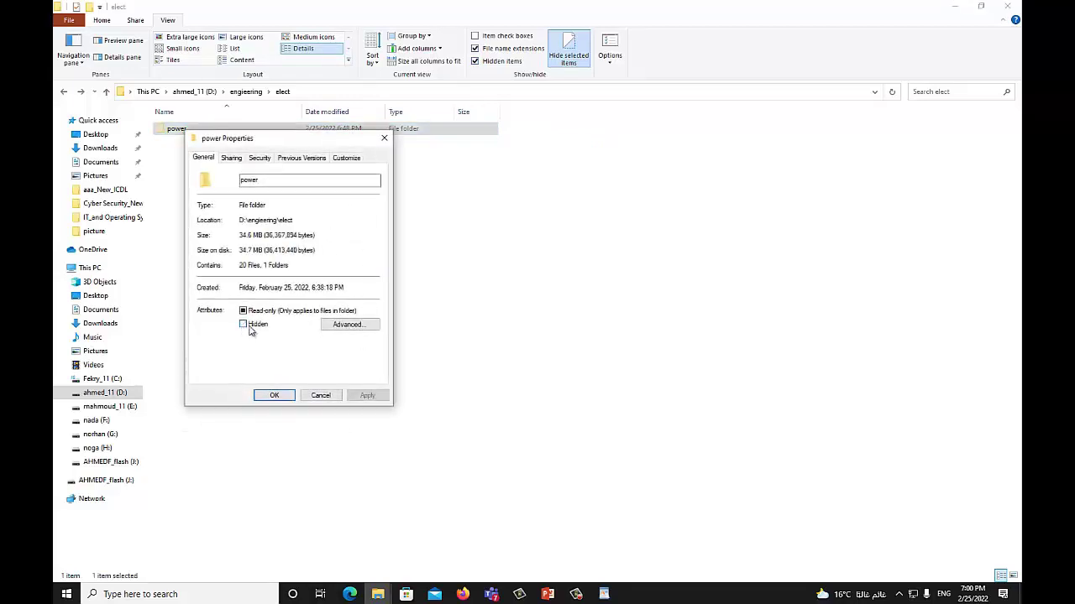
left_click(275, 395)
left_click(348, 284)
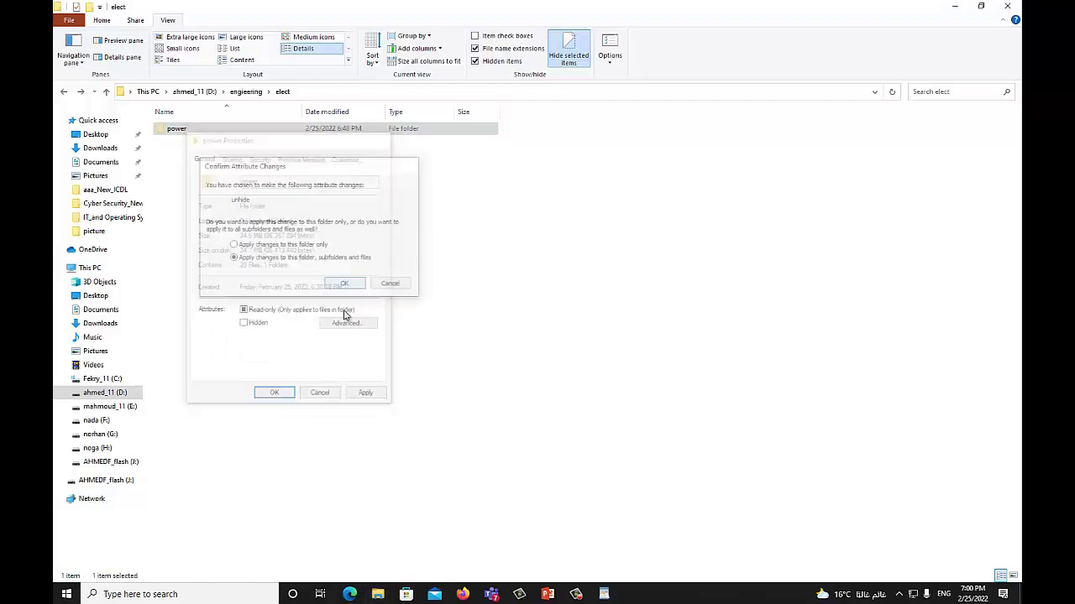
left_click(548, 594)
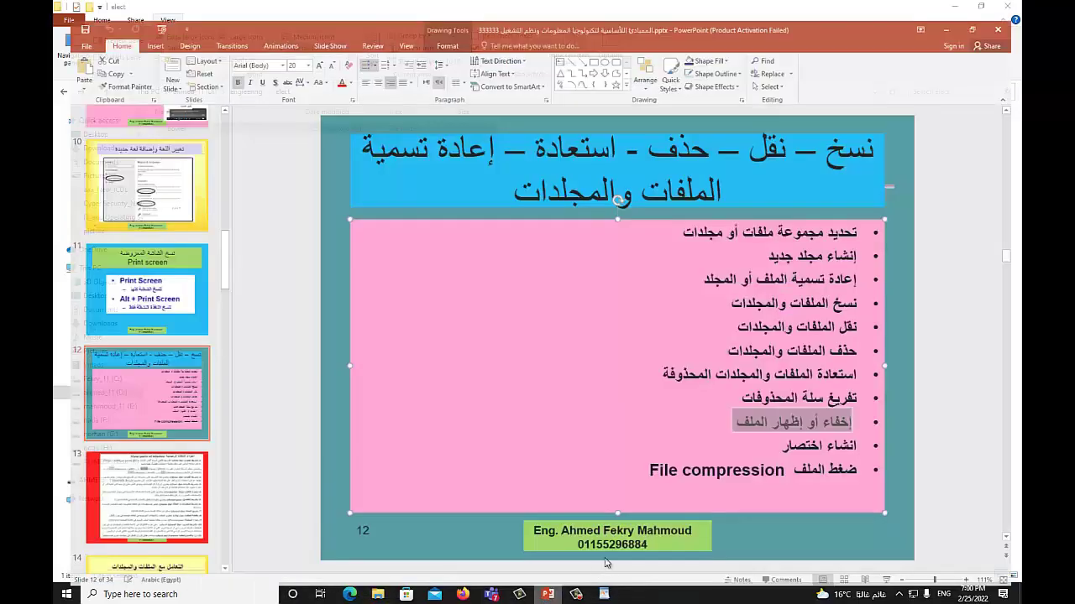
- Highlight the create-shortcut item on the slide and return to the desktop with the elect folder window closed
triple_click(864, 435)
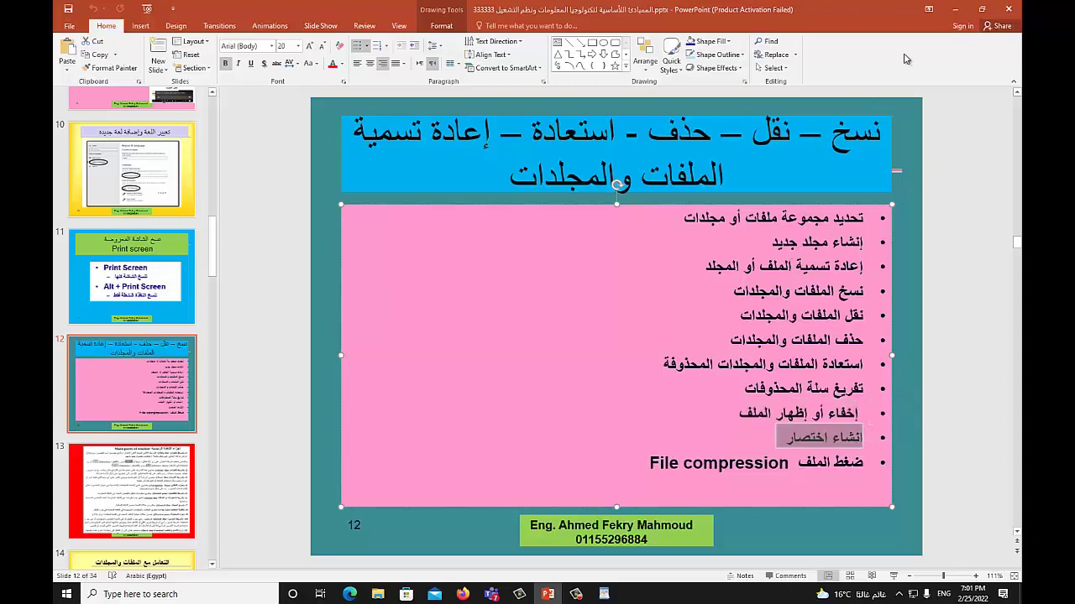
left_click(954, 9)
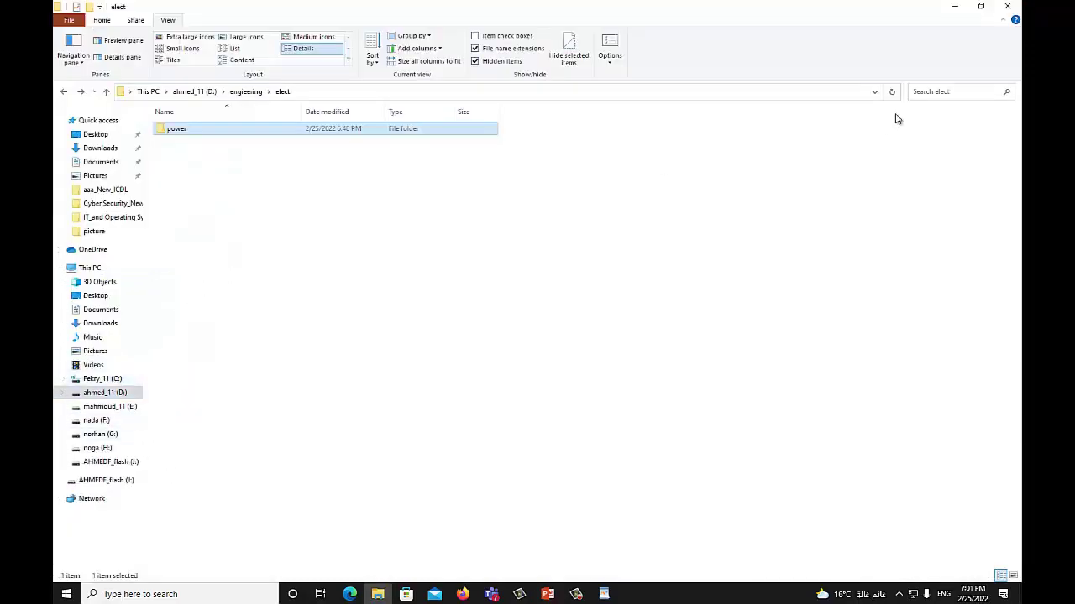
left_click(1007, 7)
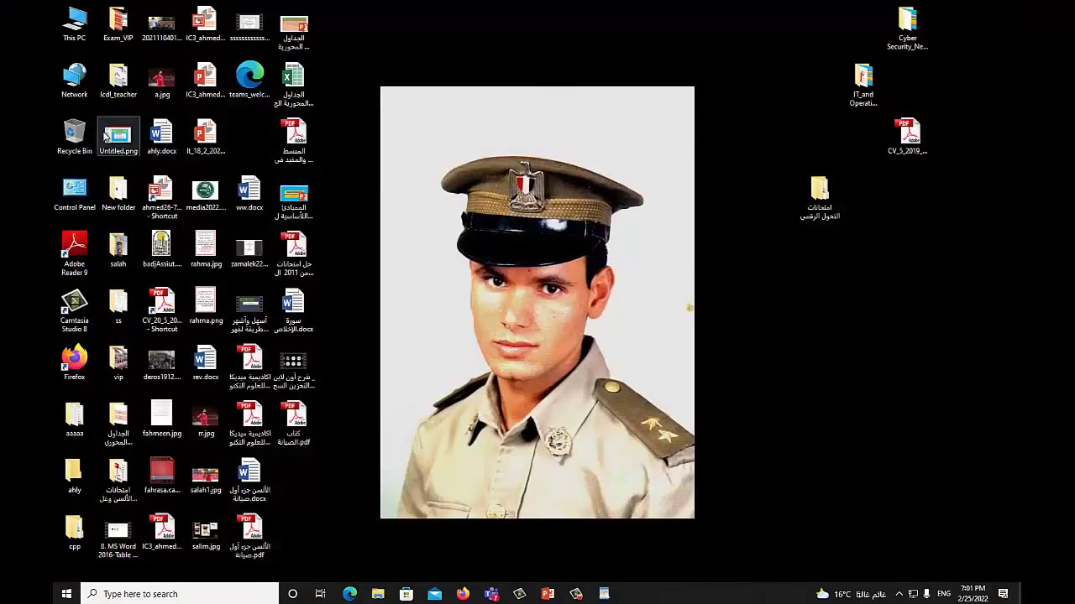
- Go to the picture folder on drive nada (F:), view AHMAD2.JPG and close the image viewer
double_click(76, 33)
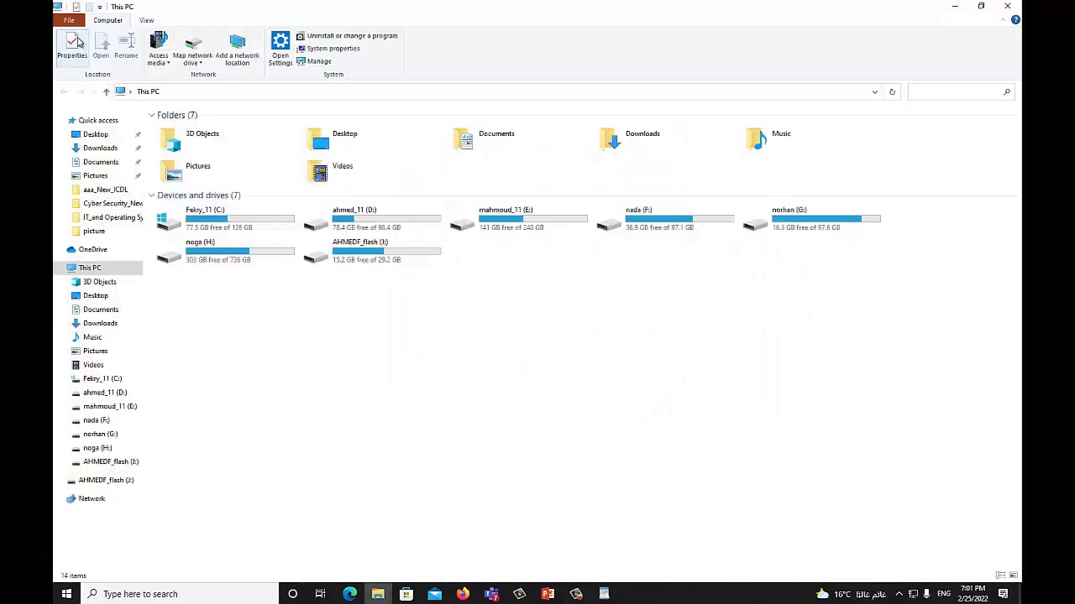
double_click(630, 225)
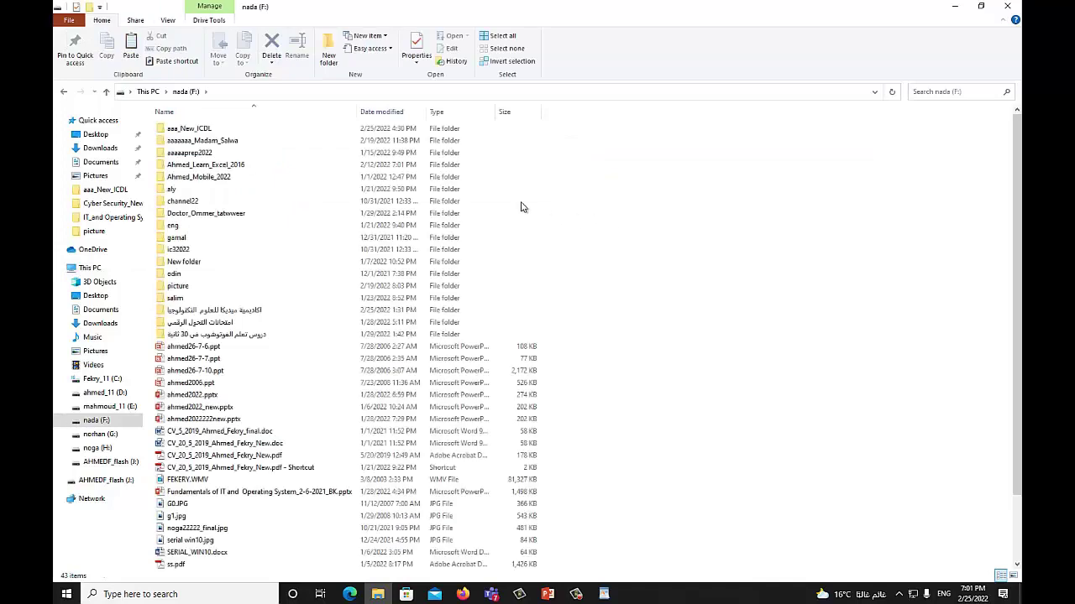
left_click(188, 276)
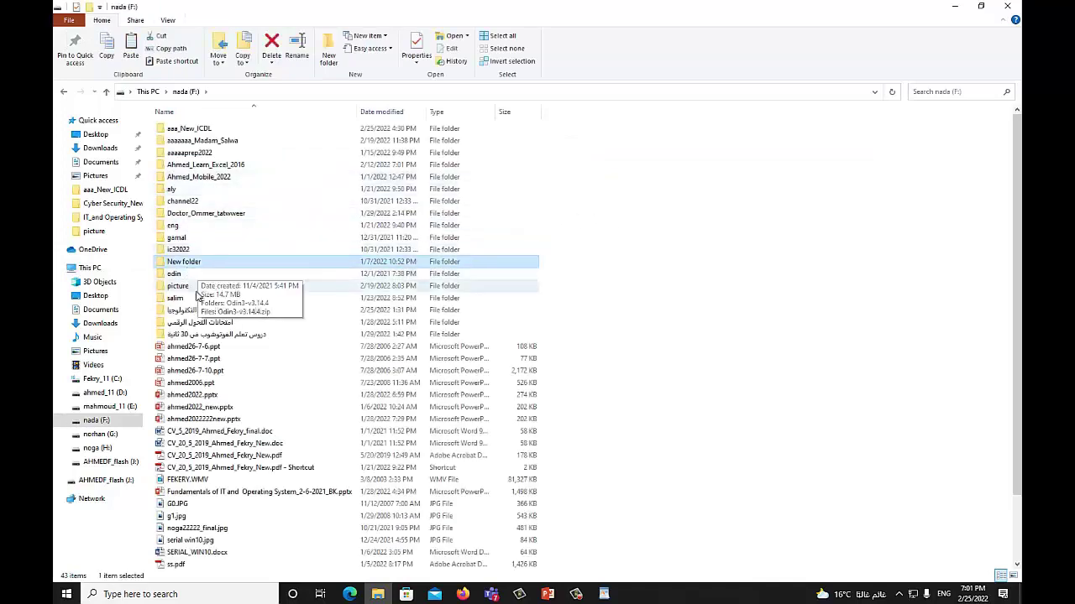
left_click(189, 290)
double_click(189, 290)
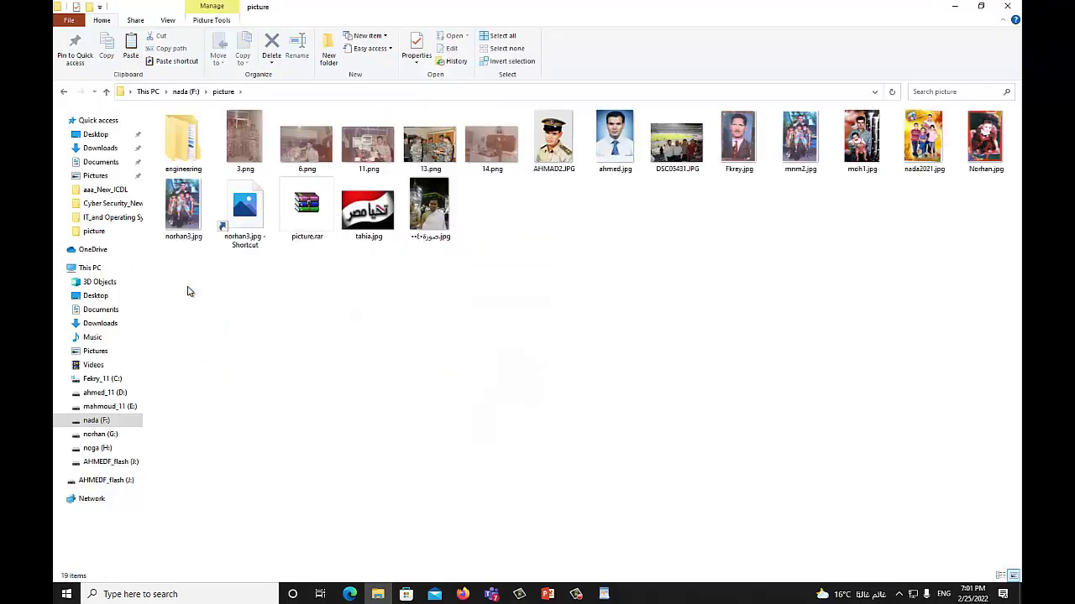
double_click(554, 141)
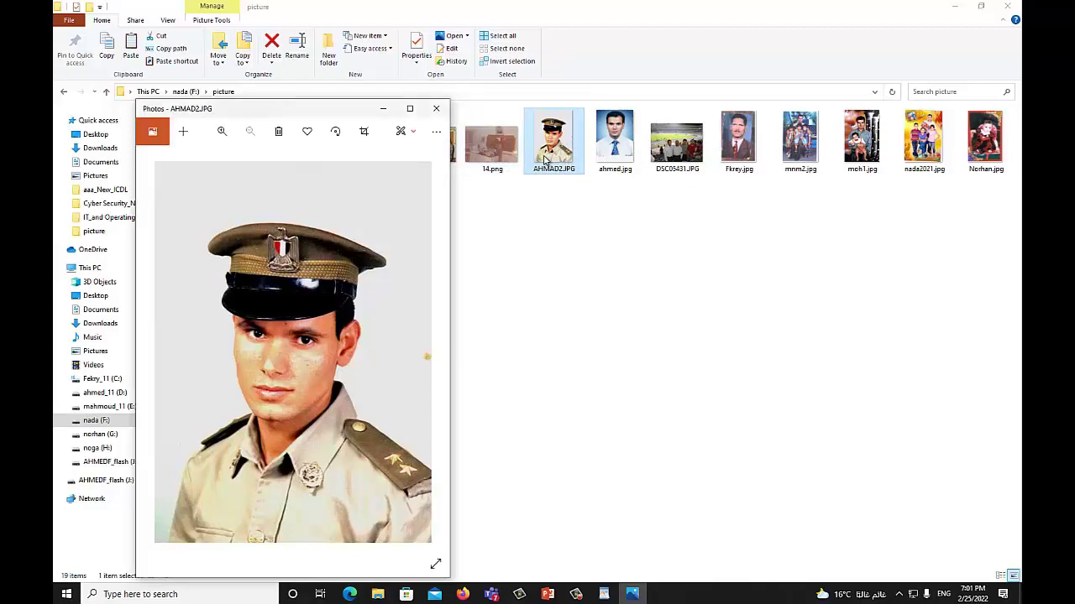
left_click(436, 109)
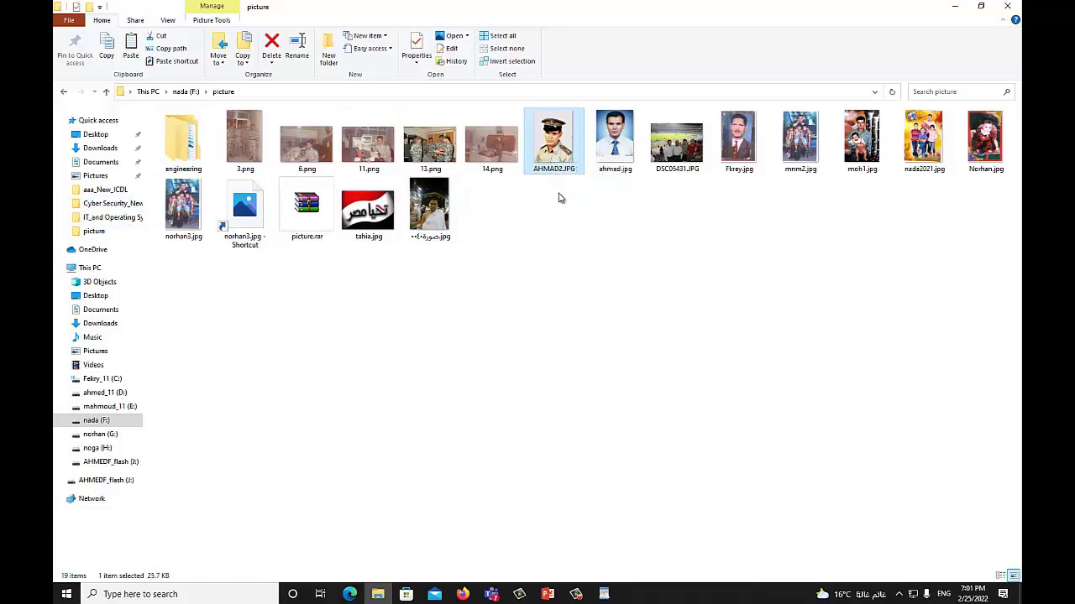
- Create a desktop shortcut to AHMAD2.JPG and close the picture folder window
right_click(568, 156)
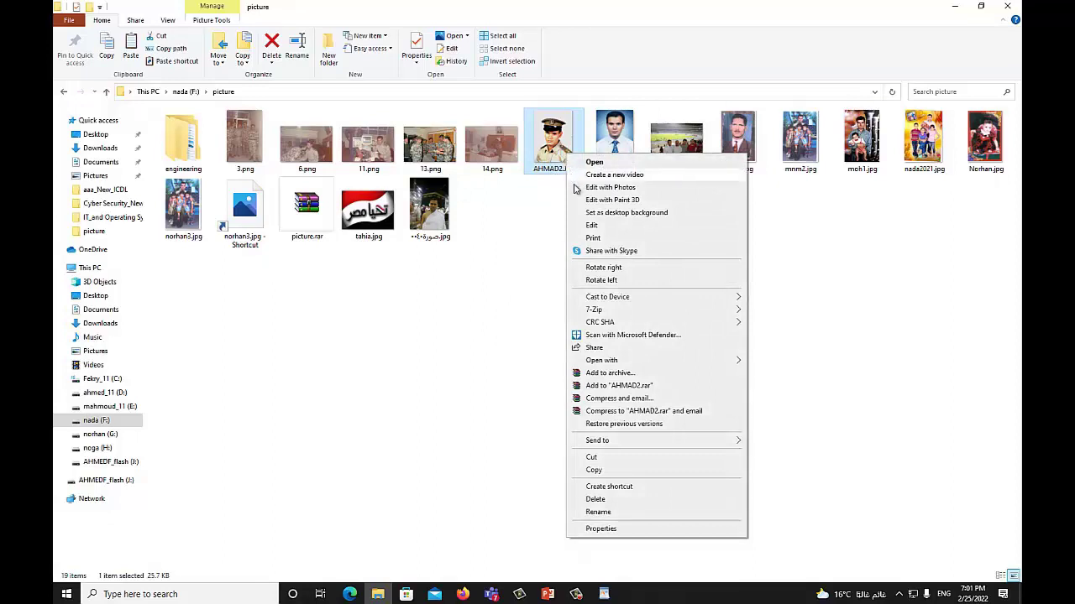
mouse_move(614, 442)
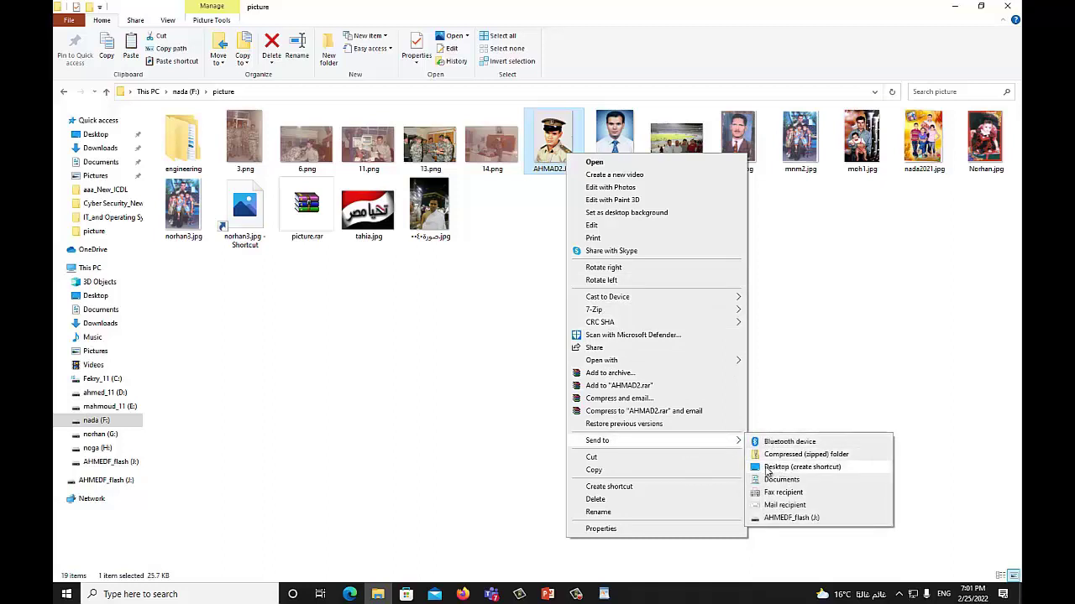
left_click(780, 467)
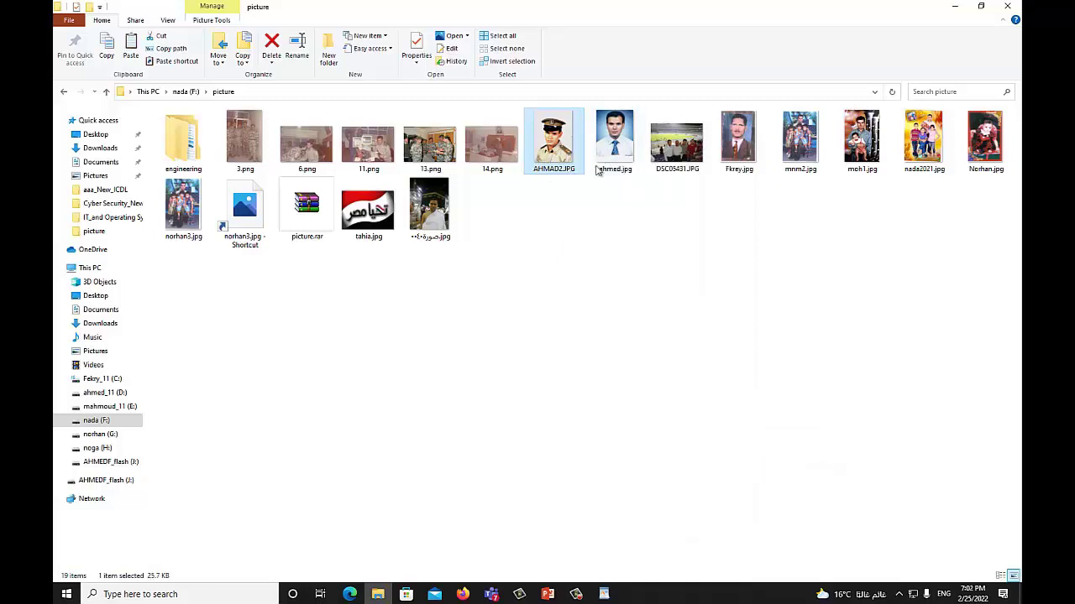
left_click(1007, 6)
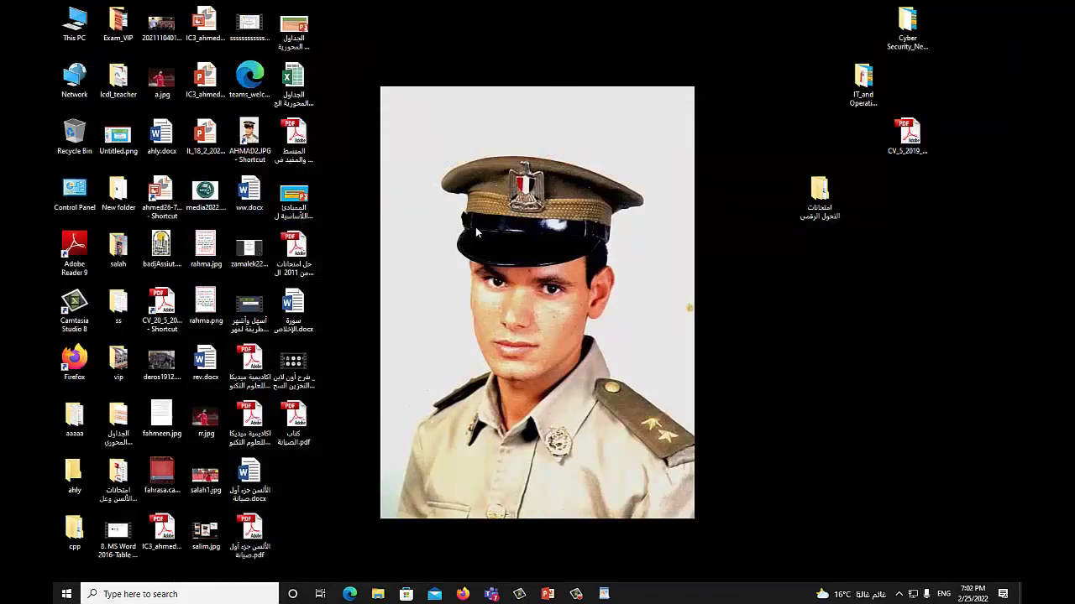
- Move the AHMAD2.JPG shortcut to an empty spot on the desktop above the wallpaper photo and test that it opens the picture
left_click(258, 148)
left_click_drag(258, 147, 642, 76)
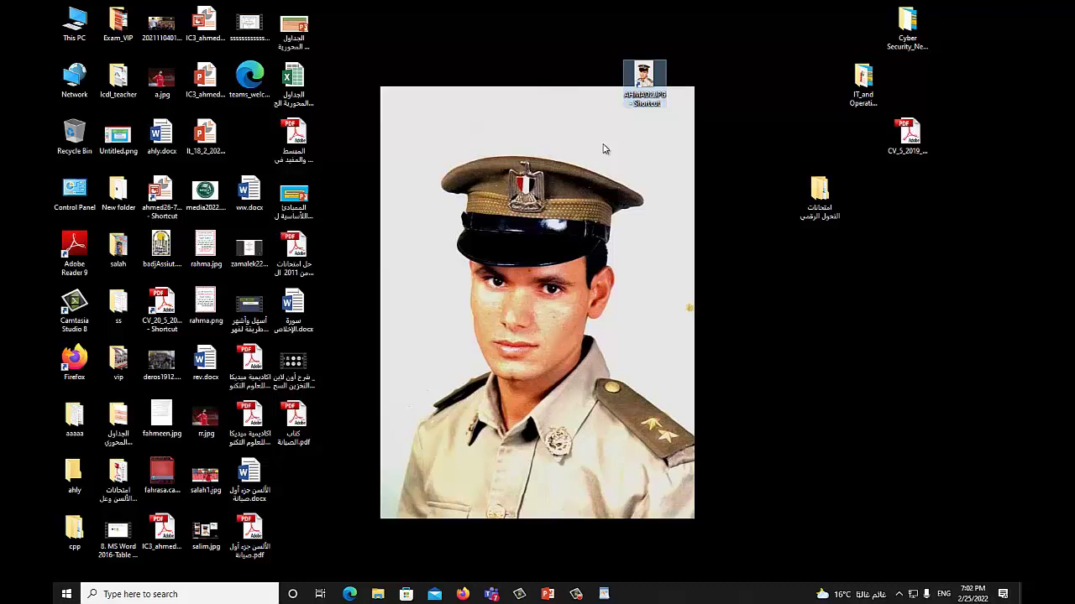
double_click(652, 92)
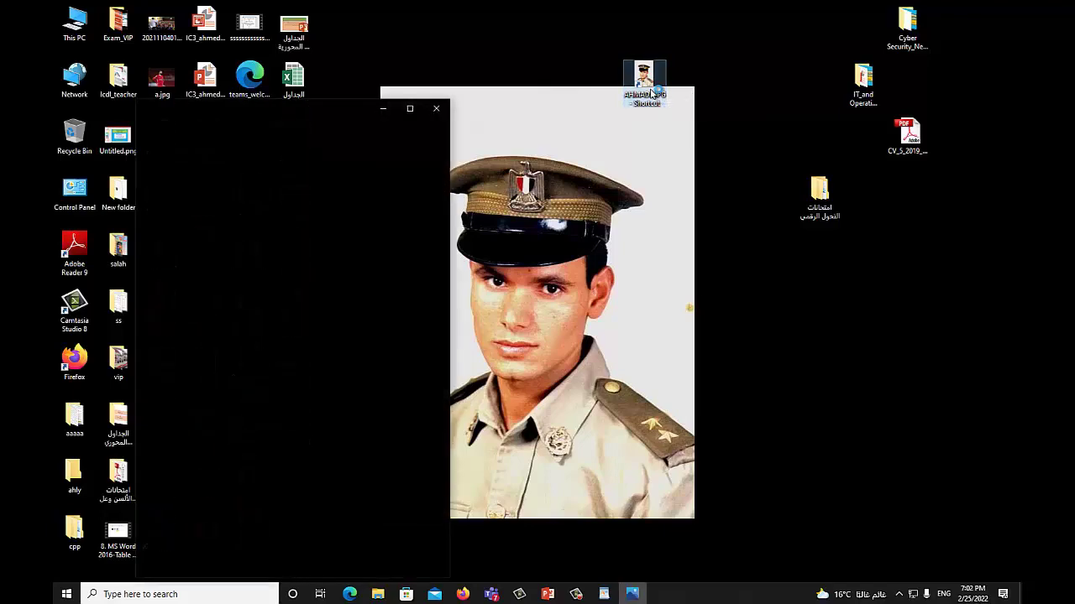
left_click(411, 111)
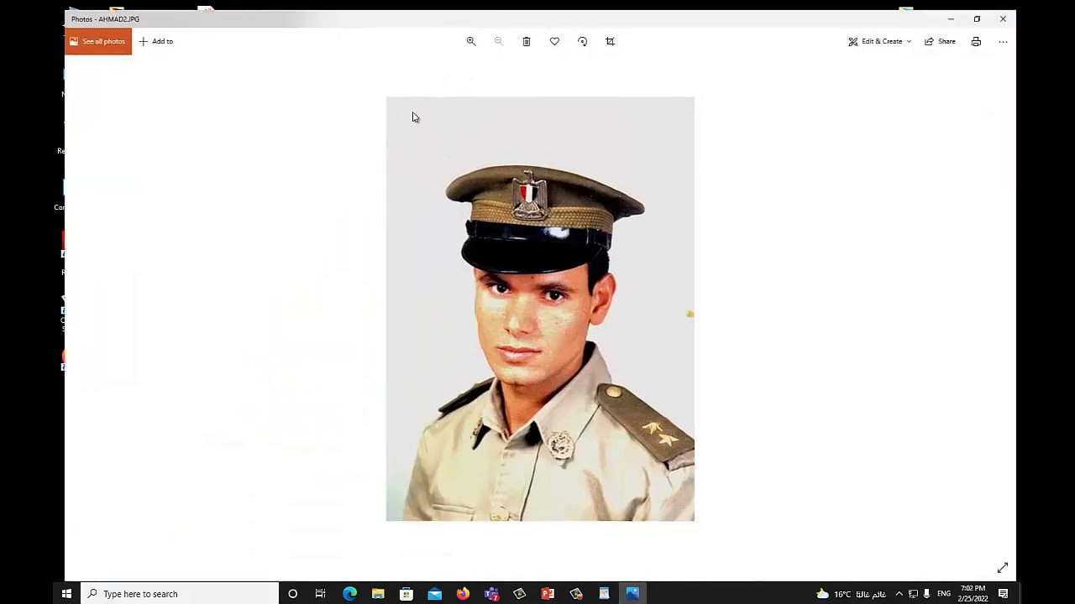
key("alt+F4")
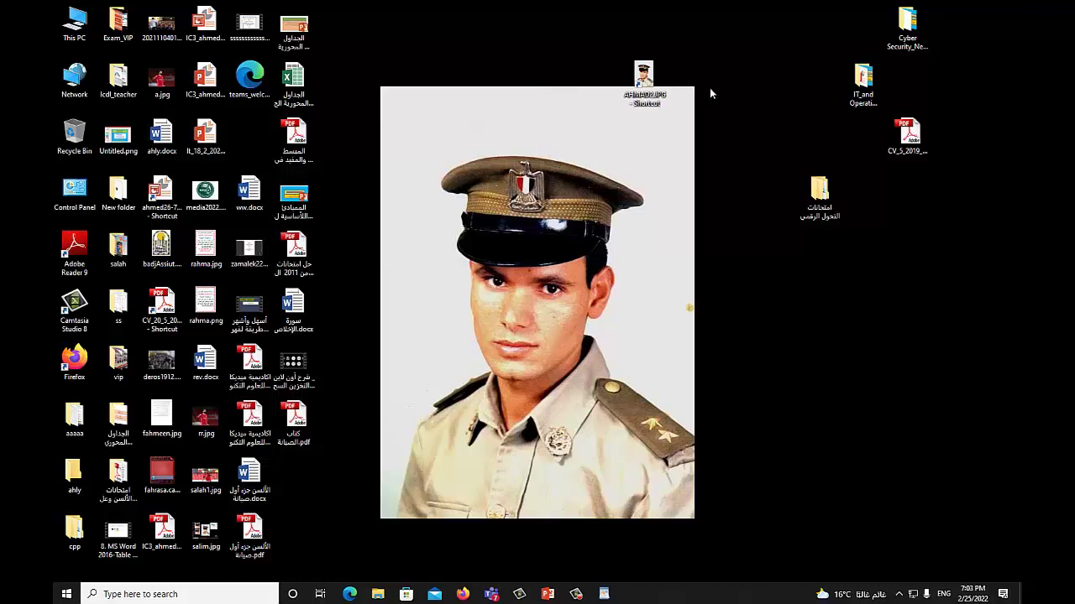
left_click(863, 80)
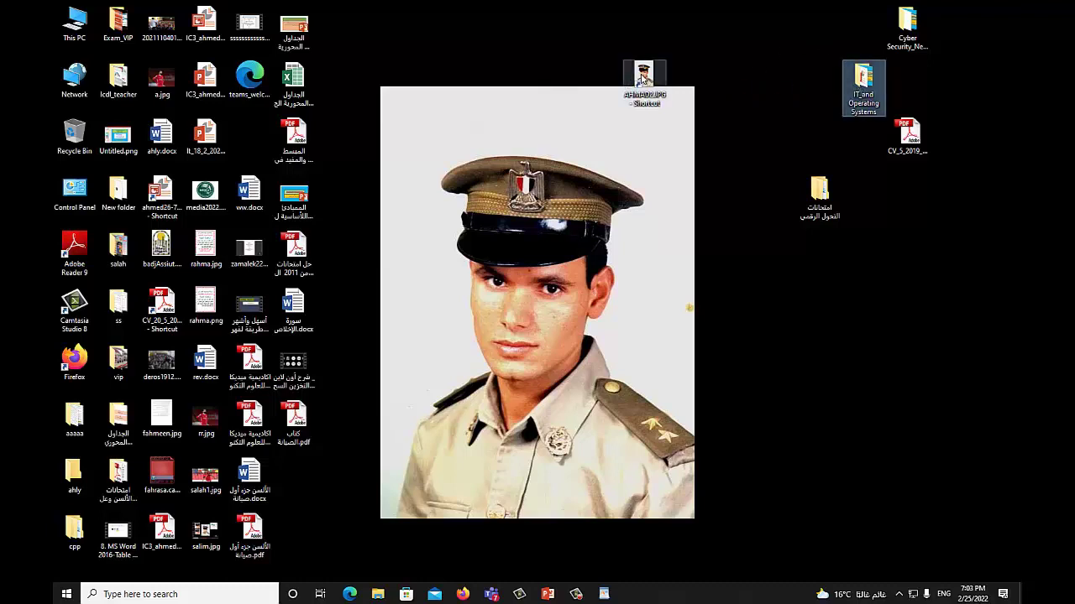
left_click_drag(640, 81, 557, 84)
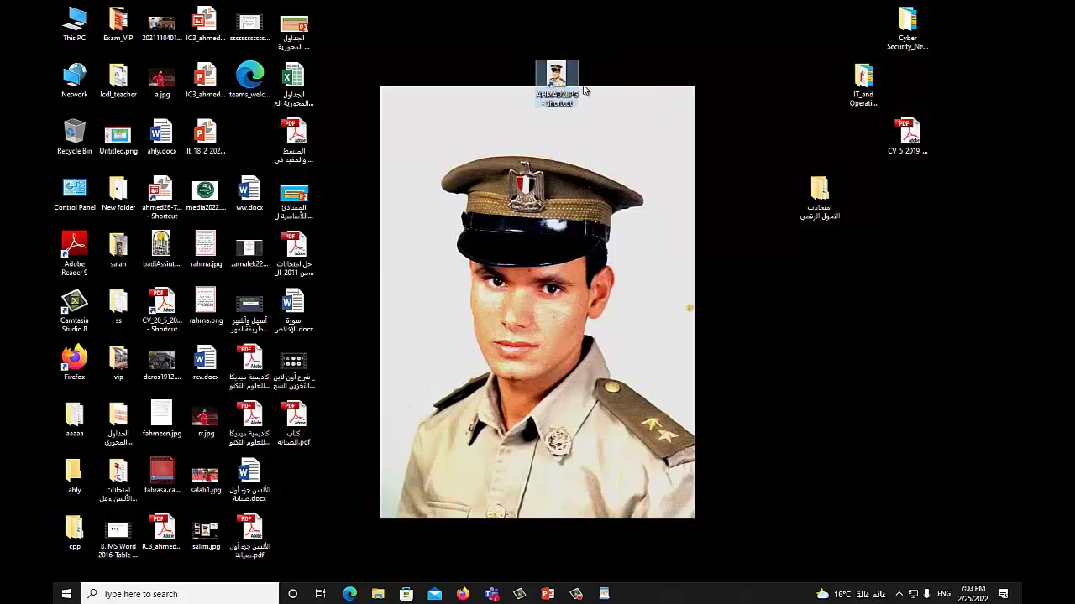
- Switch to the PowerPoint slide and highlight the File compression item in the list of operations
left_click(549, 593)
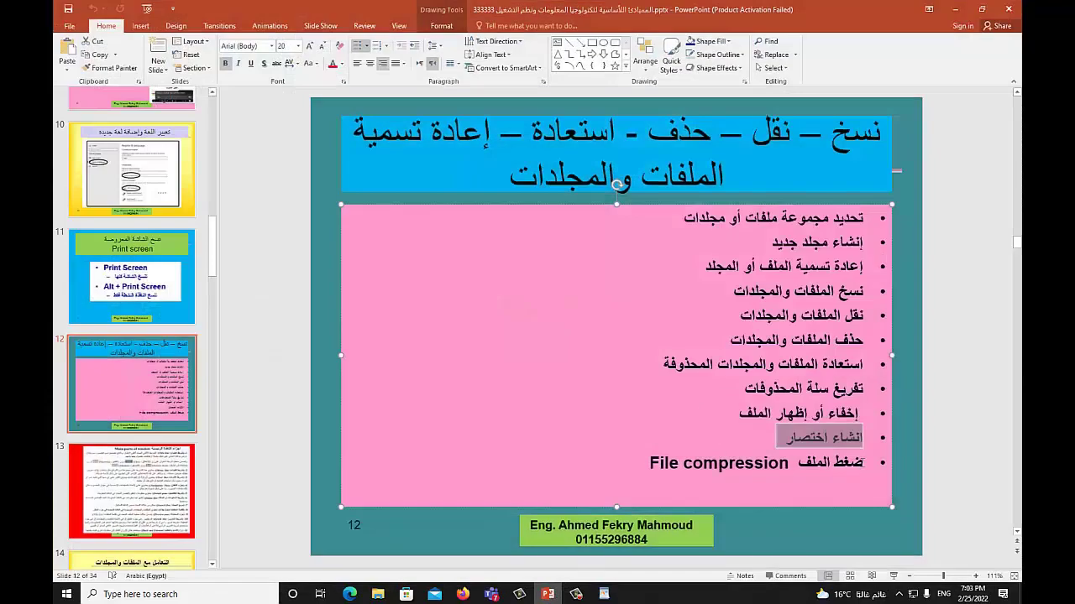
left_click_drag(865, 463, 707, 476)
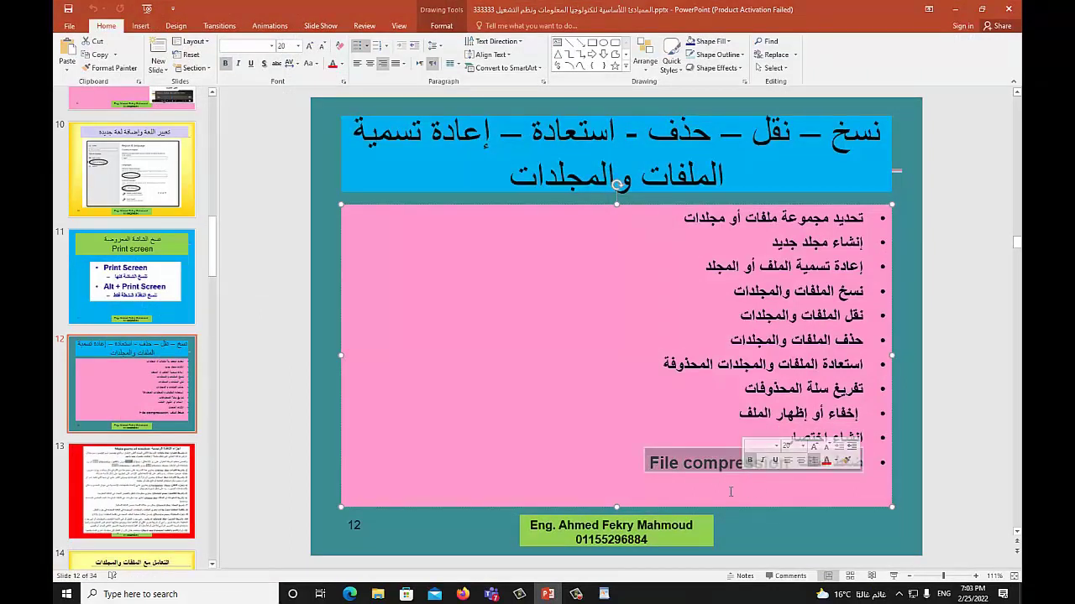
double_click(703, 476)
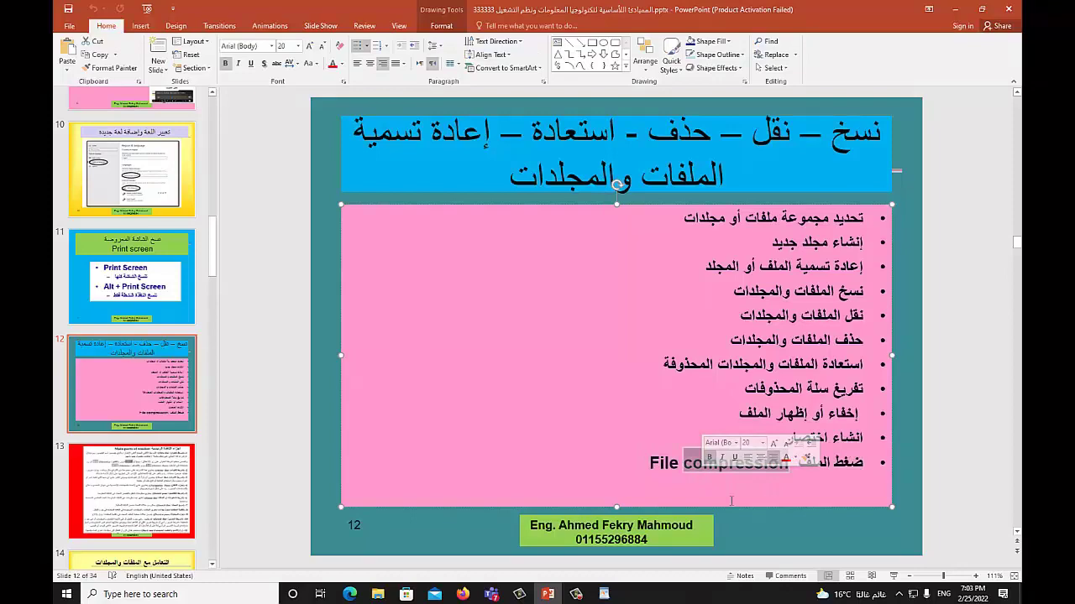
- Copy the files from ahmed26-7-6.ppt through the two CV .doc files on nada (F:) into the engieering folder on ahmed_11 (D:)
left_click(380, 593)
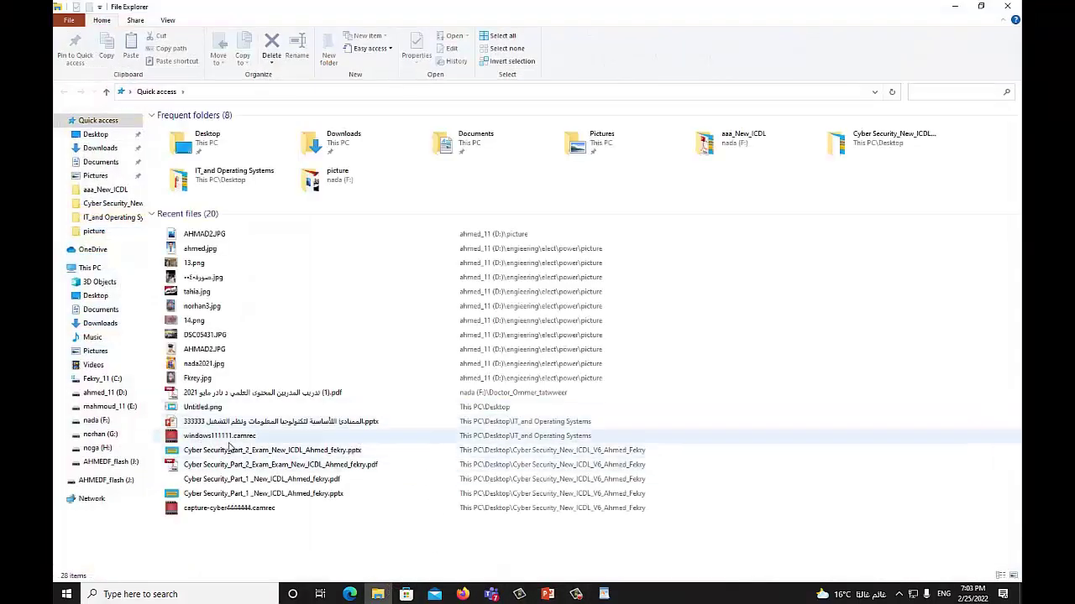
left_click(102, 448)
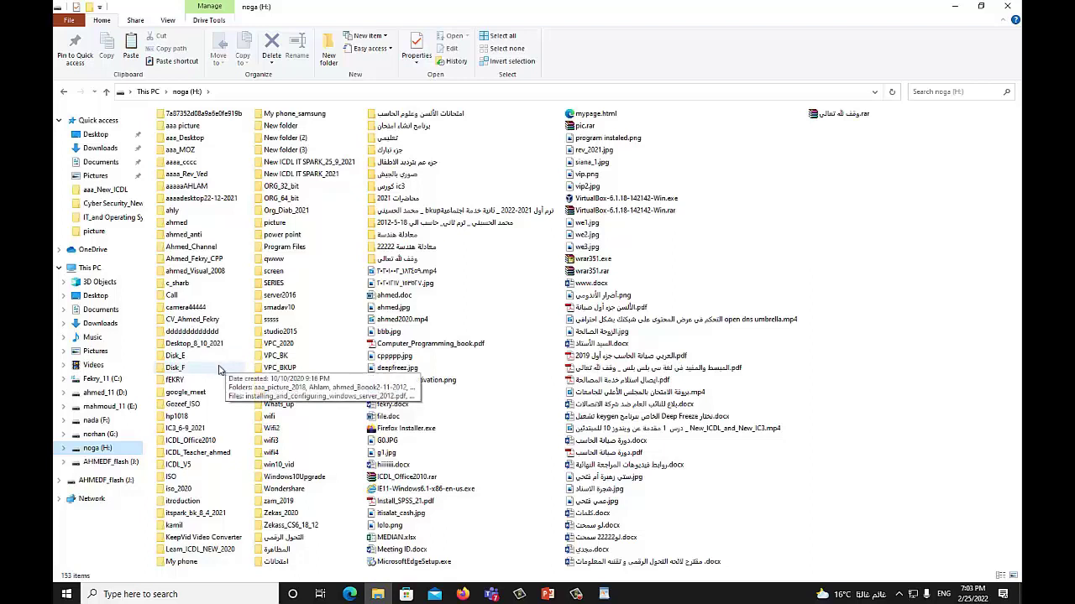
left_click(102, 421)
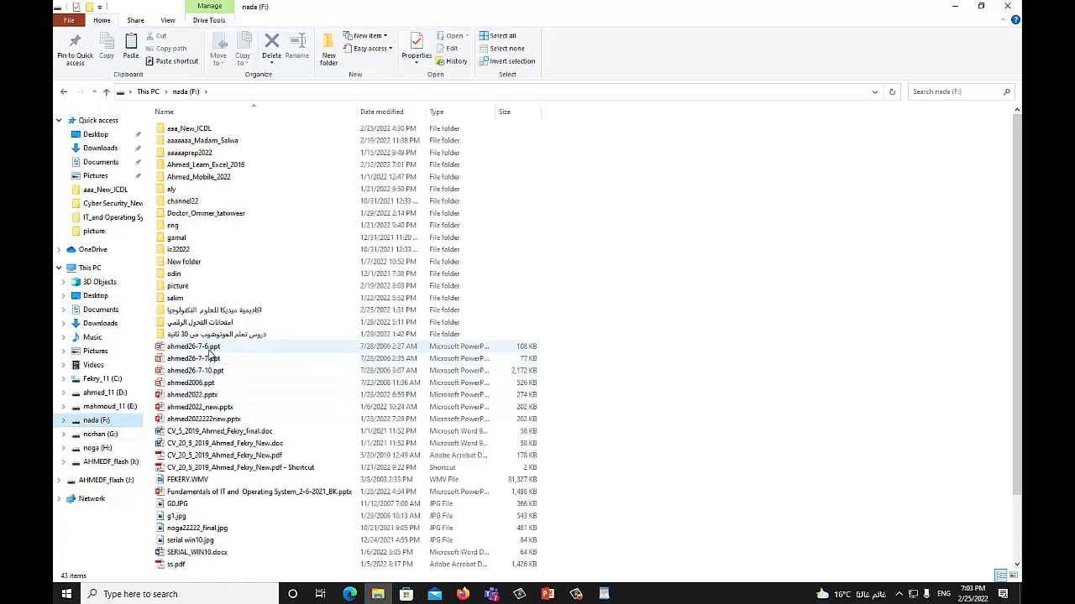
left_click_drag(210, 352, 199, 443)
right_click(193, 422)
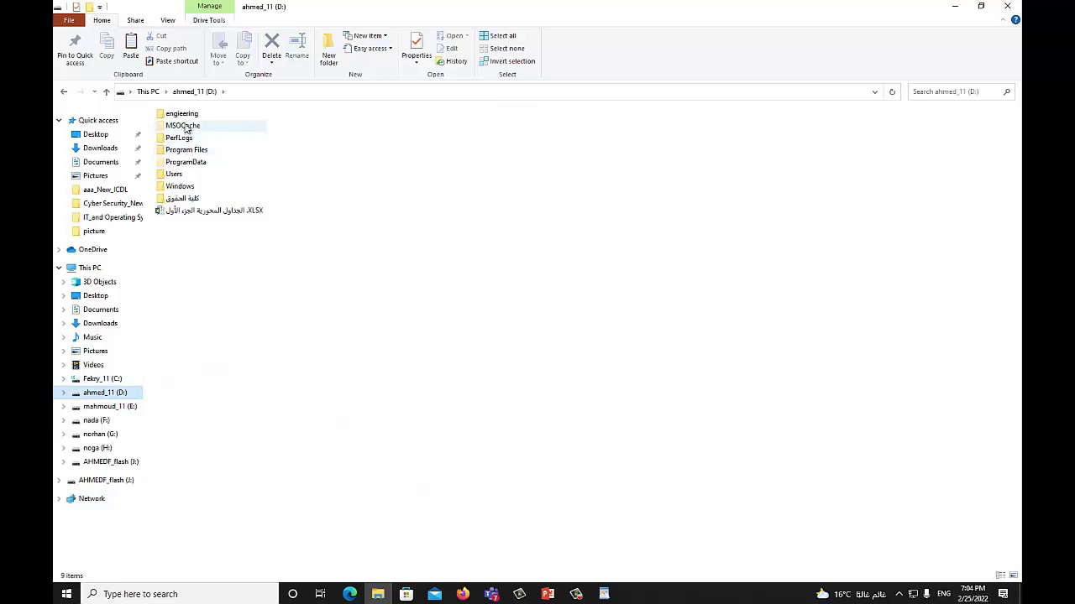
double_click(185, 114)
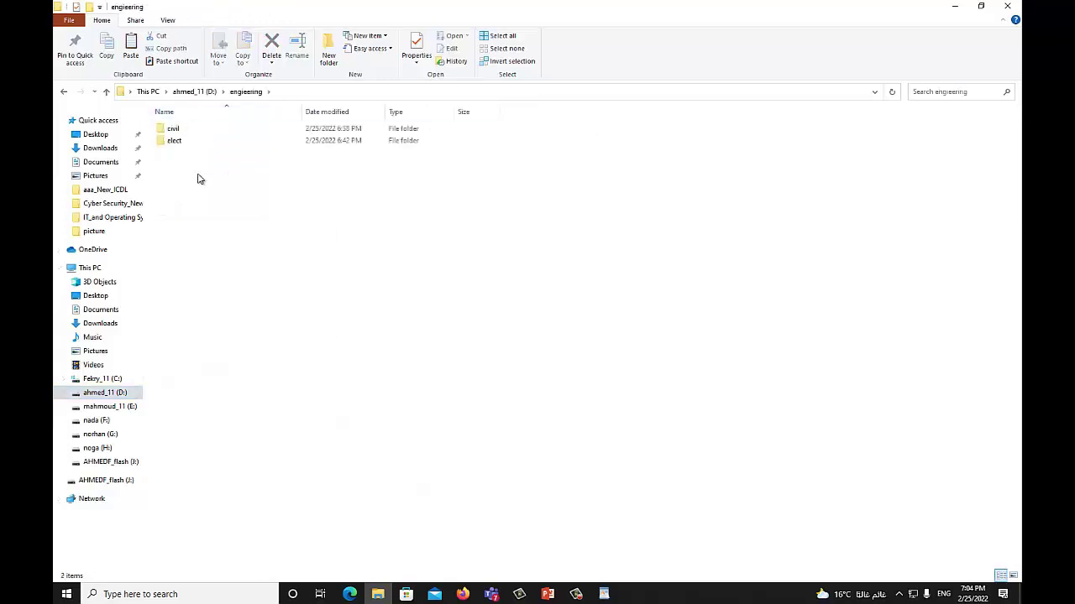
right_click(199, 179)
left_click(277, 255)
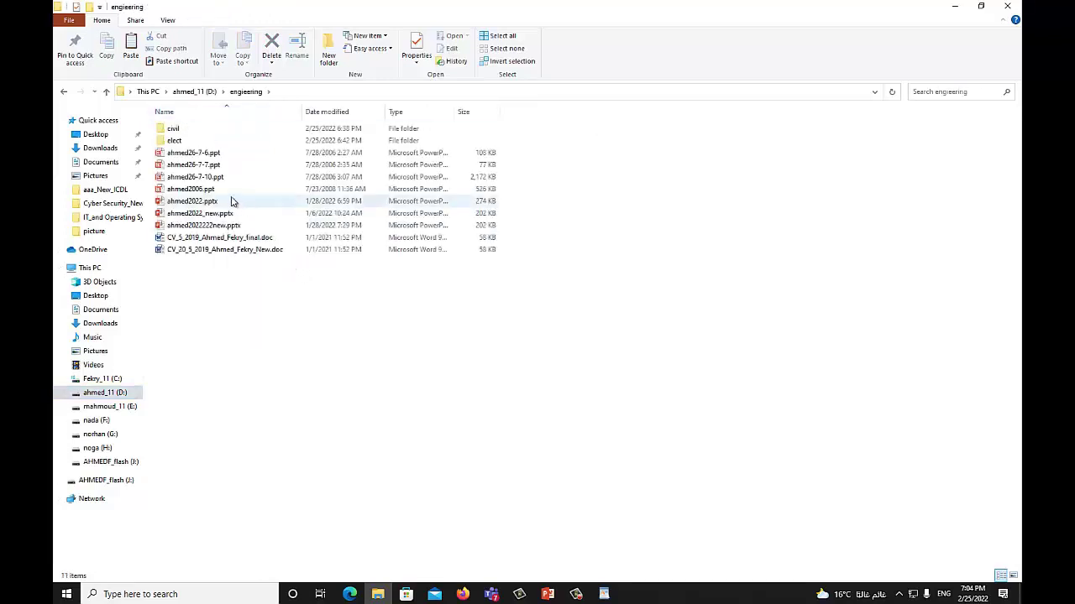
- Compress all the PowerPoint and Word files in the engieering folder into a zipped folder named ahly.zip
left_click(204, 156)
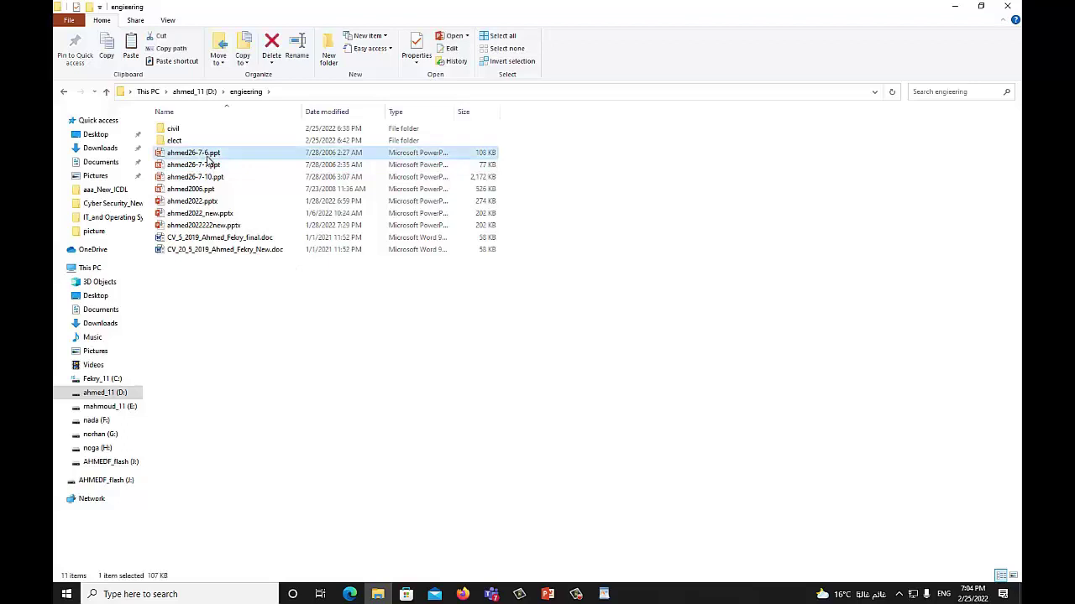
left_click(208, 250, "shift")
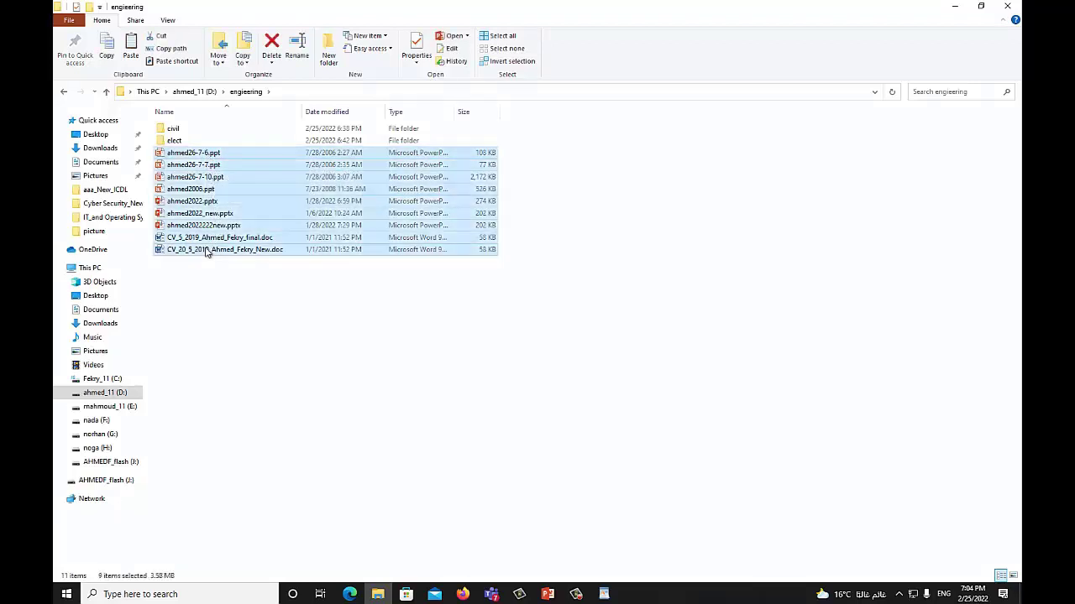
right_click(201, 194)
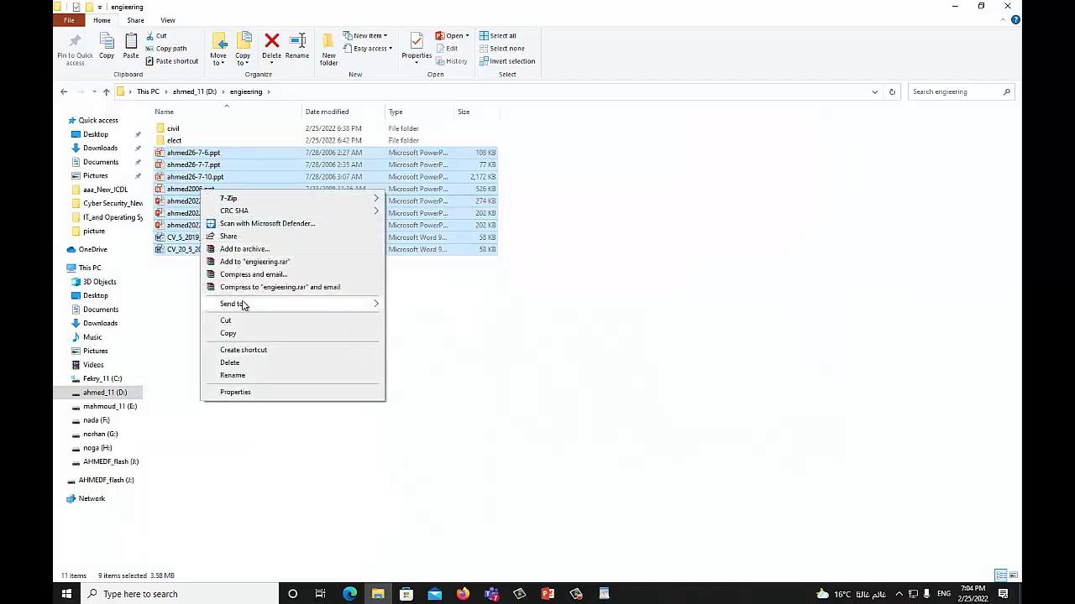
mouse_move(243, 306)
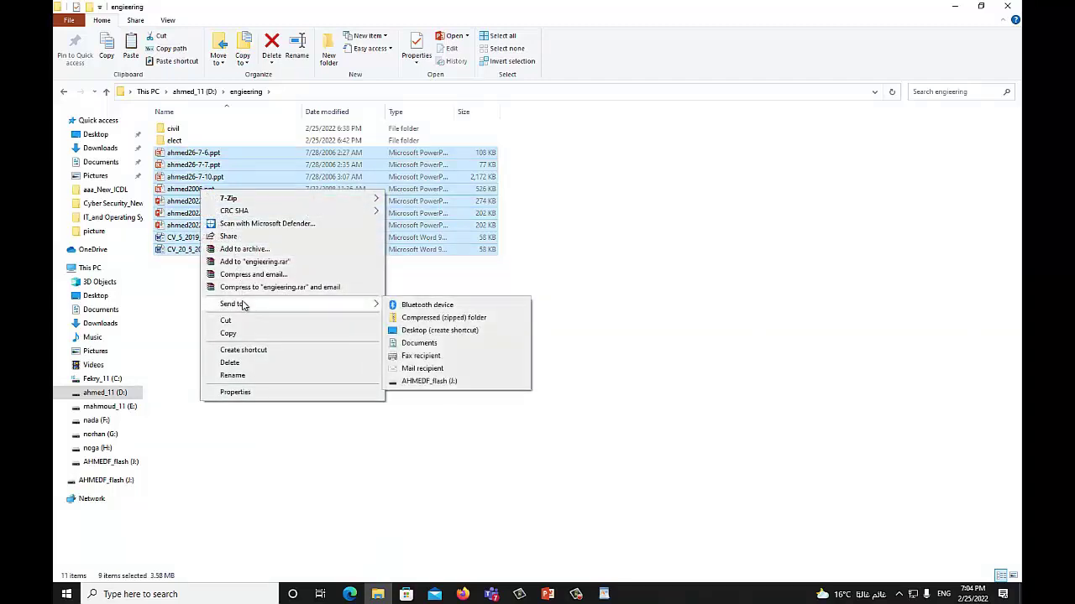
left_click(443, 318)
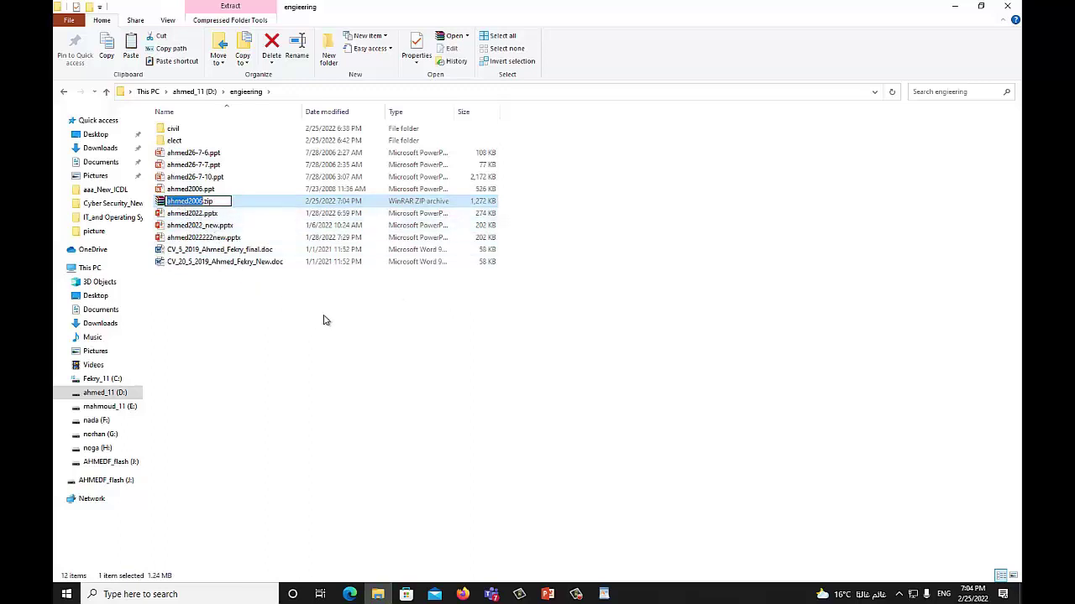
type("ahly")
key("Return")
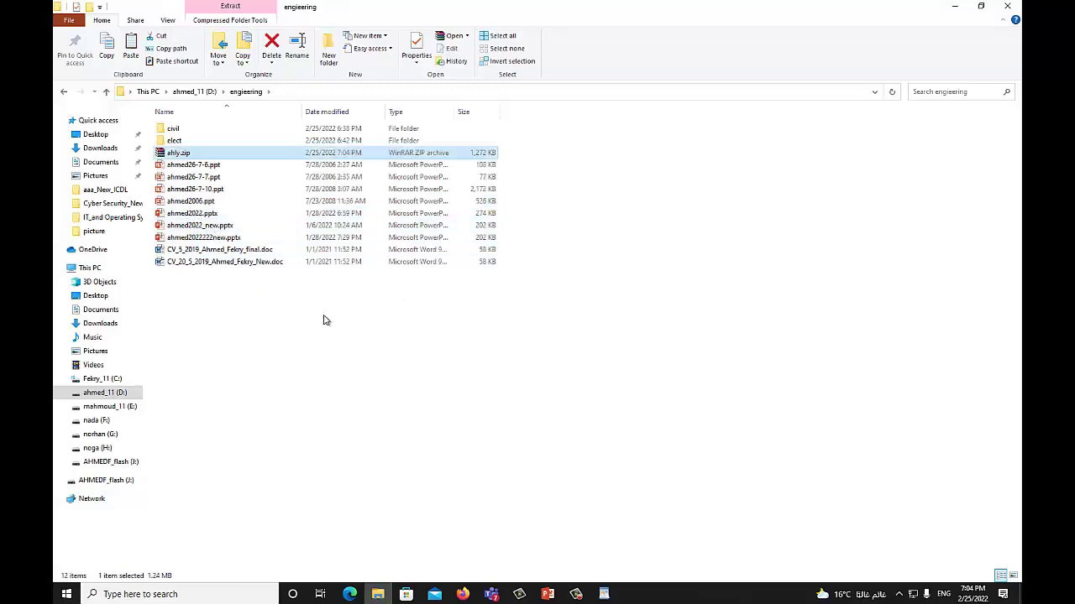
- Select all the PowerPoint and Word files in the engieering folder to compare their combined size with ahly.zip
left_click(192, 165)
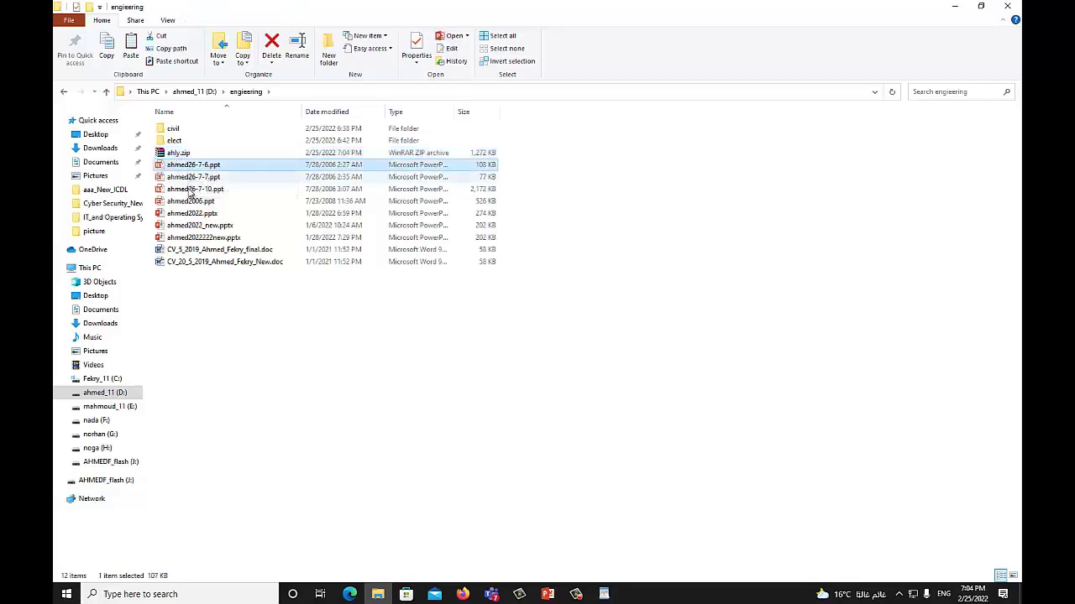
left_click(177, 263, "shift")
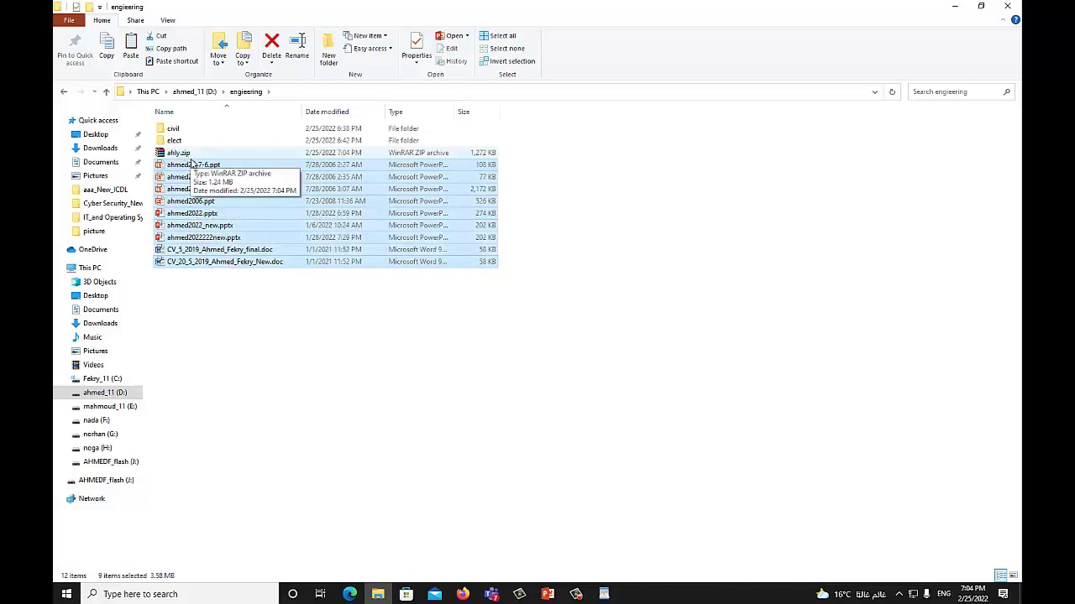
left_click(278, 295)
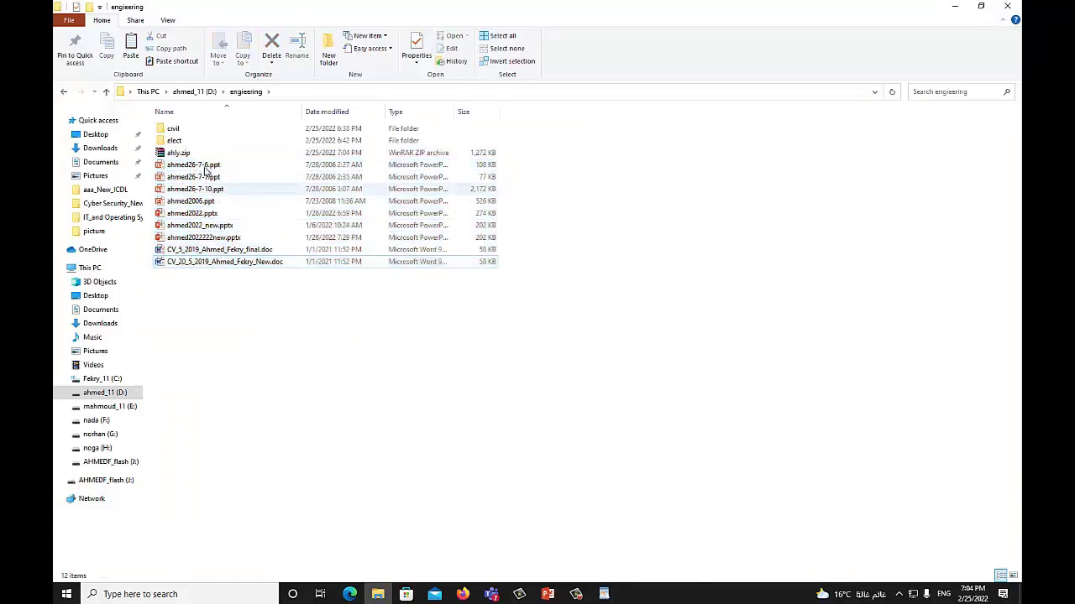
- Copy ahly.zip from the engieering folder into its civil subfolder and extract the archive's files directly there
left_click(173, 155)
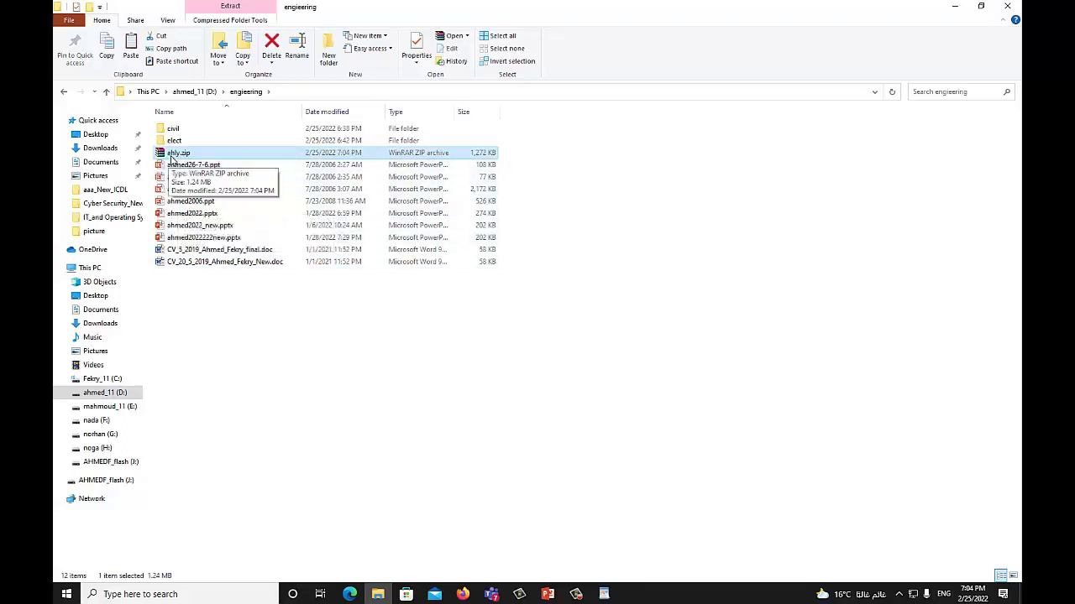
right_click(172, 155)
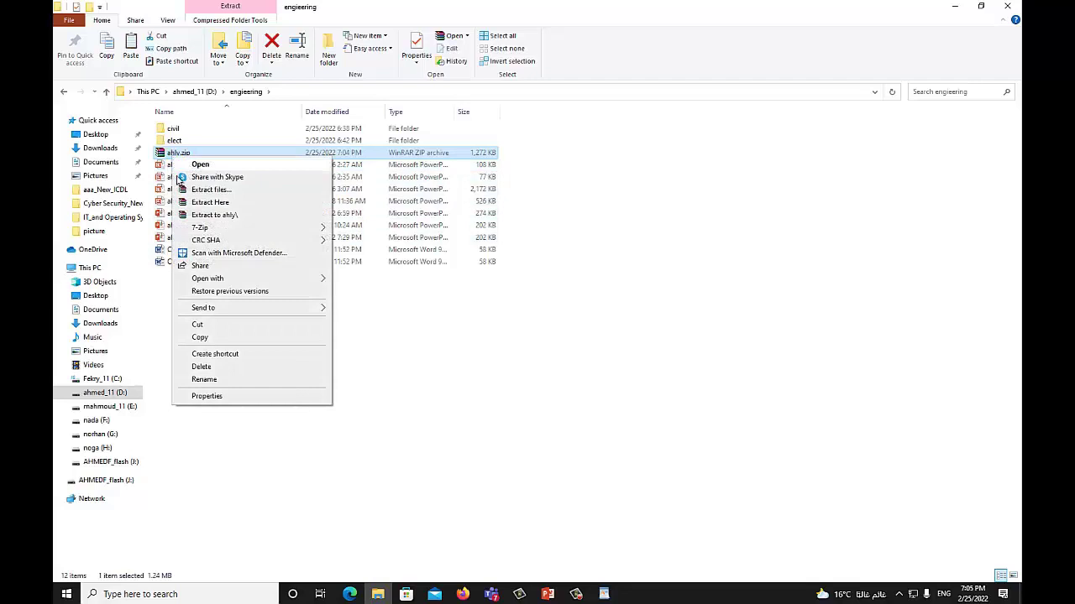
left_click(199, 336)
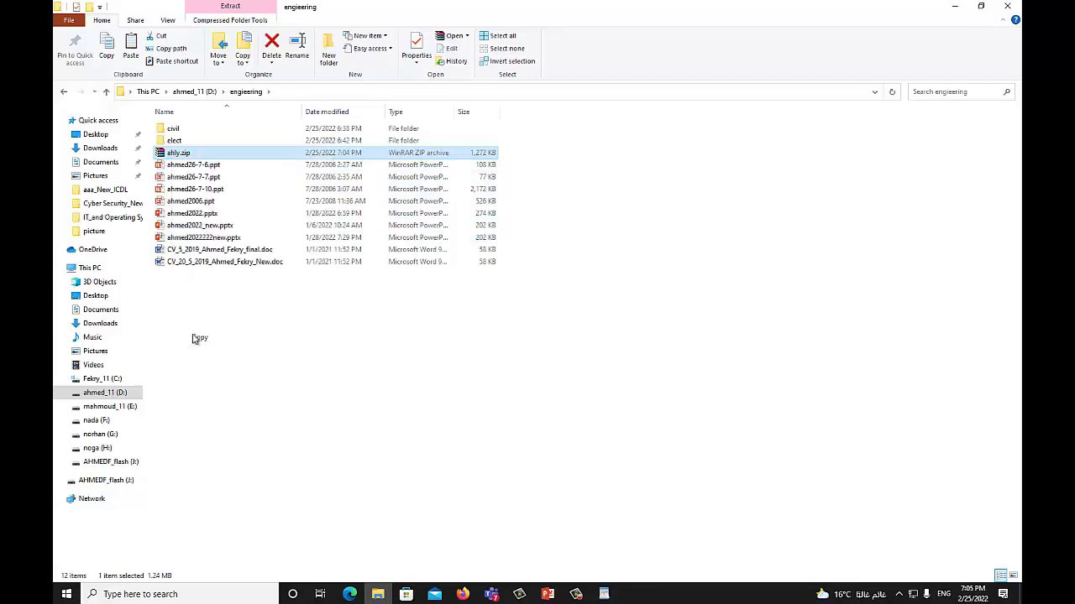
double_click(173, 130)
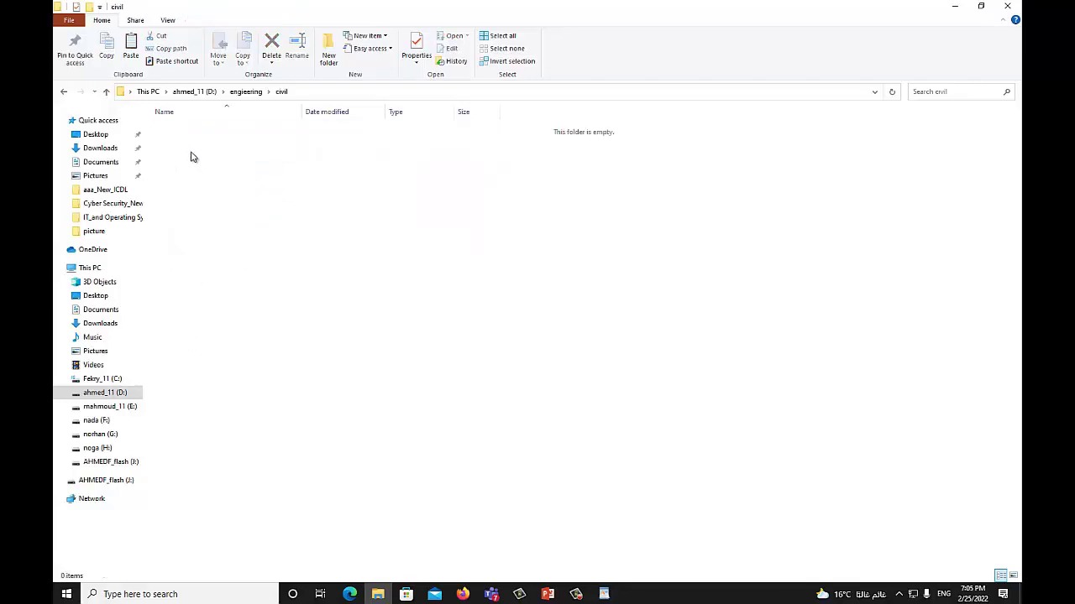
right_click(192, 155)
left_click(219, 232)
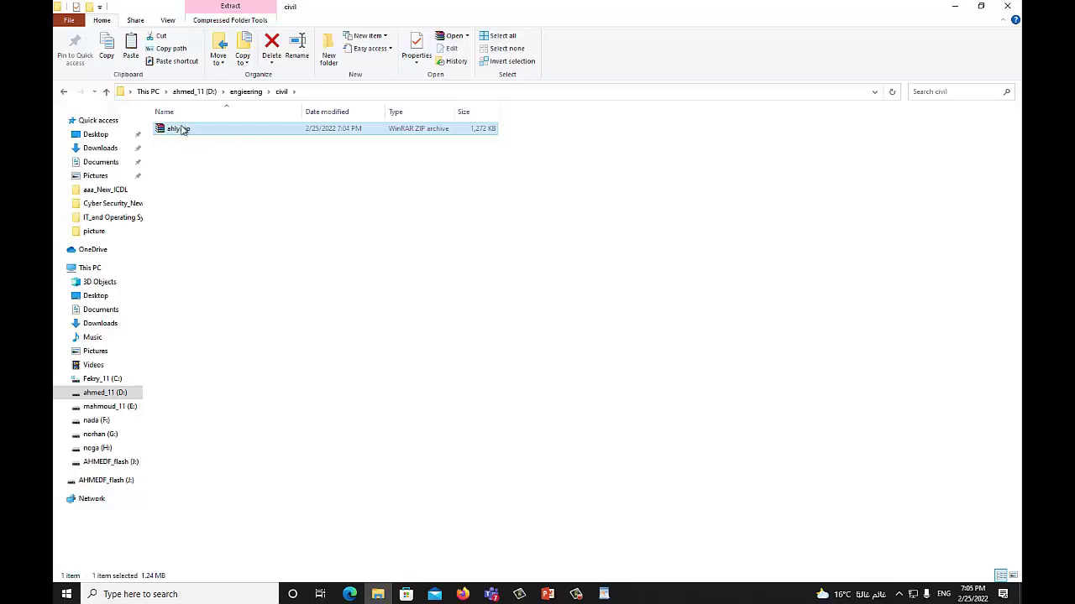
right_click(182, 129)
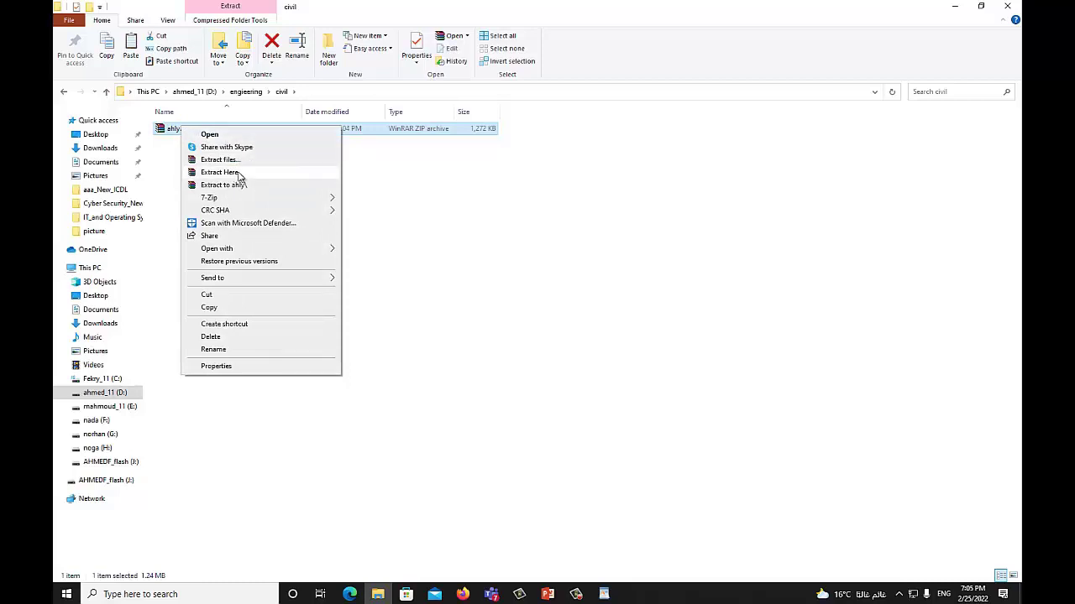
left_click(219, 173)
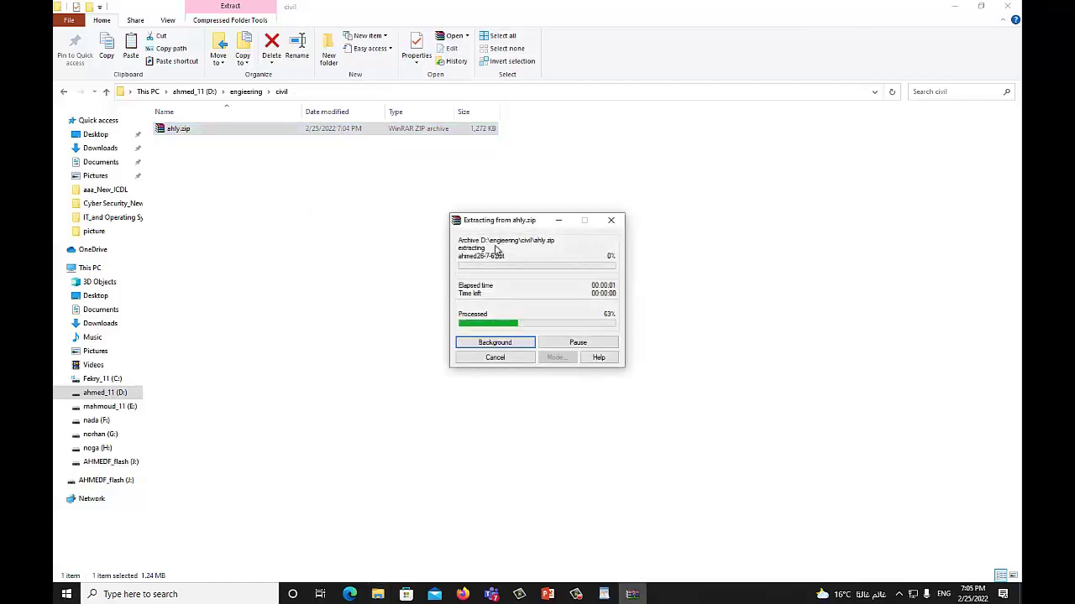
- Compress all the extracted PowerPoint and Word files in the civil folder into a WinRAR archive named civil.rar
left_click(207, 143)
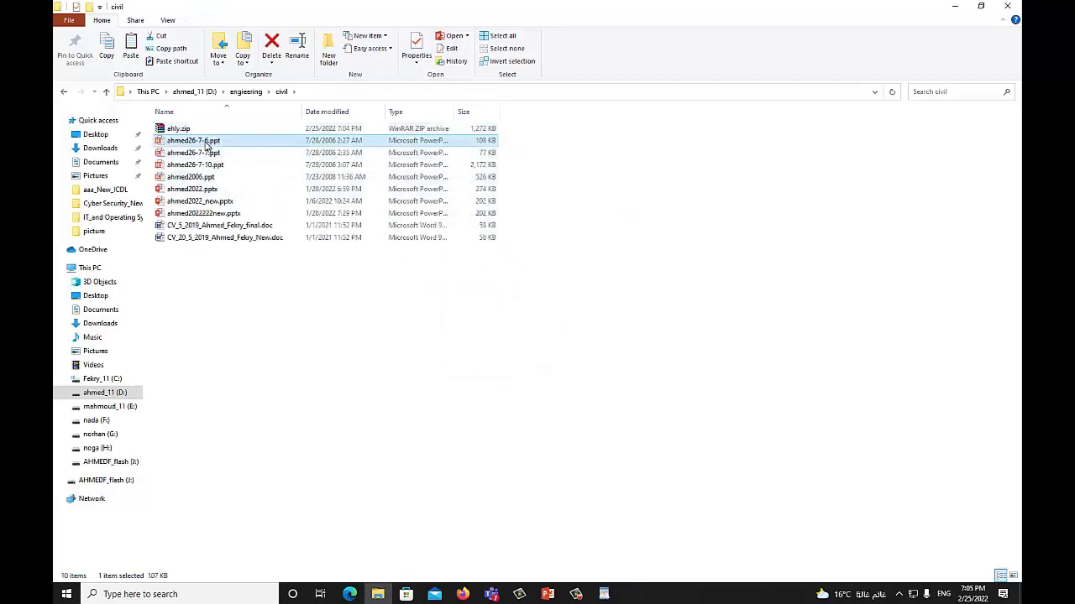
left_click(202, 237)
left_click(207, 144)
left_click(222, 240, "shift")
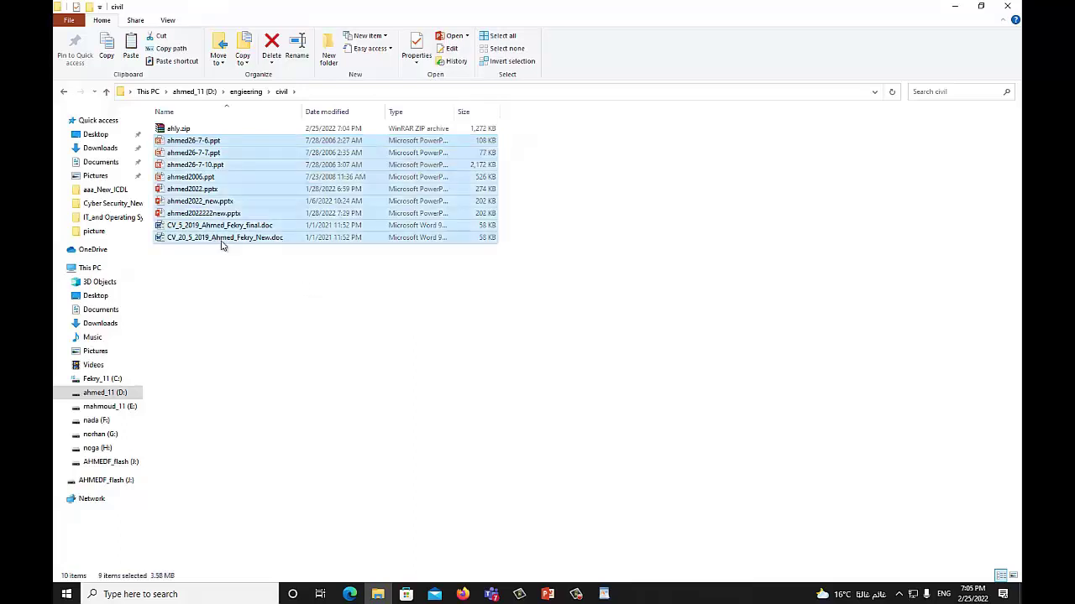
right_click(207, 190)
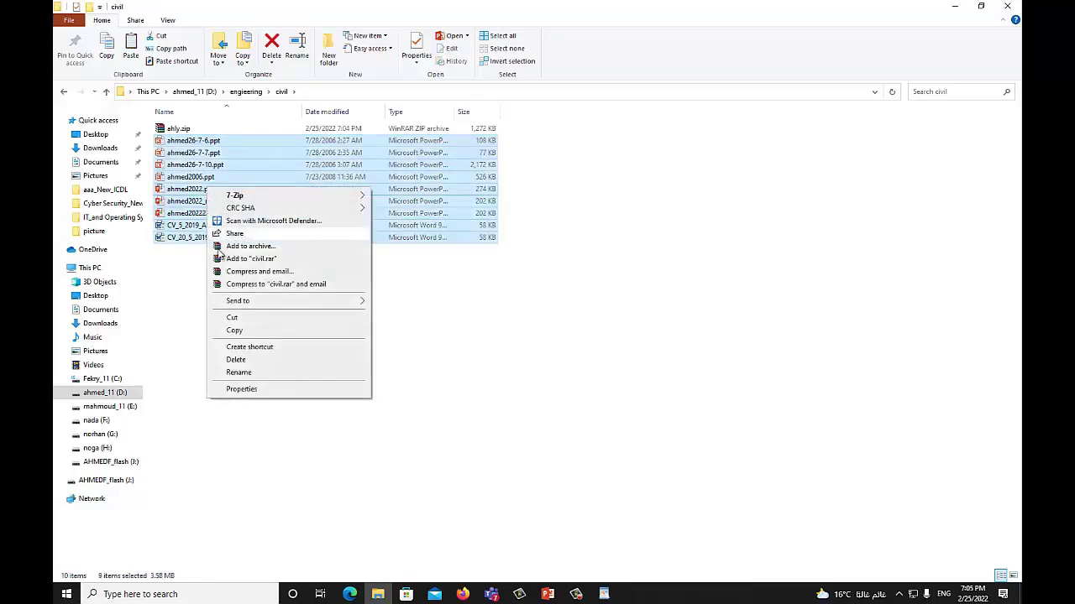
mouse_move(236, 306)
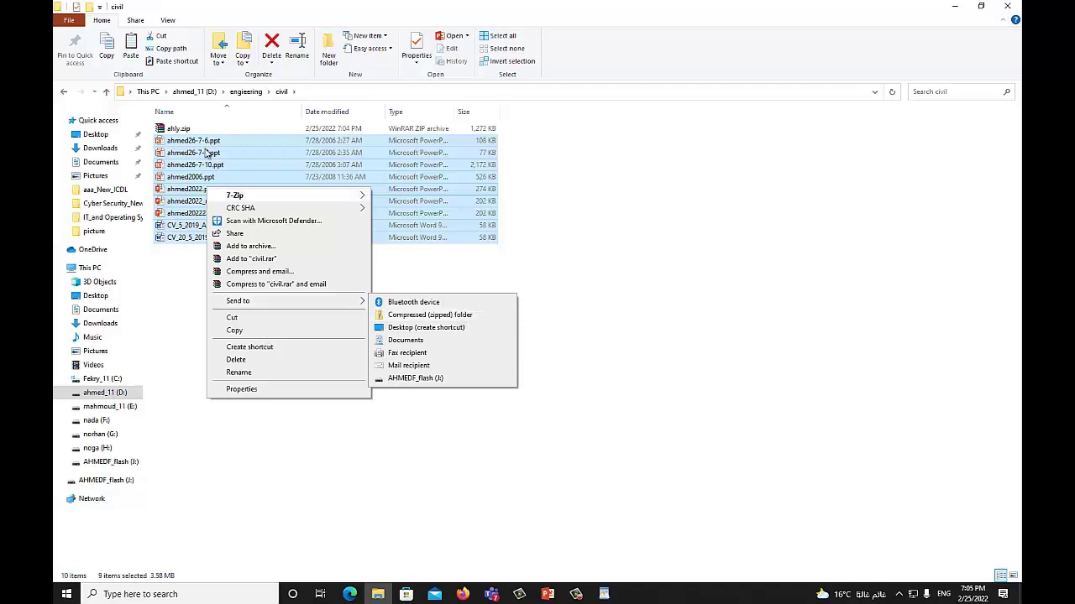
right_click(193, 194)
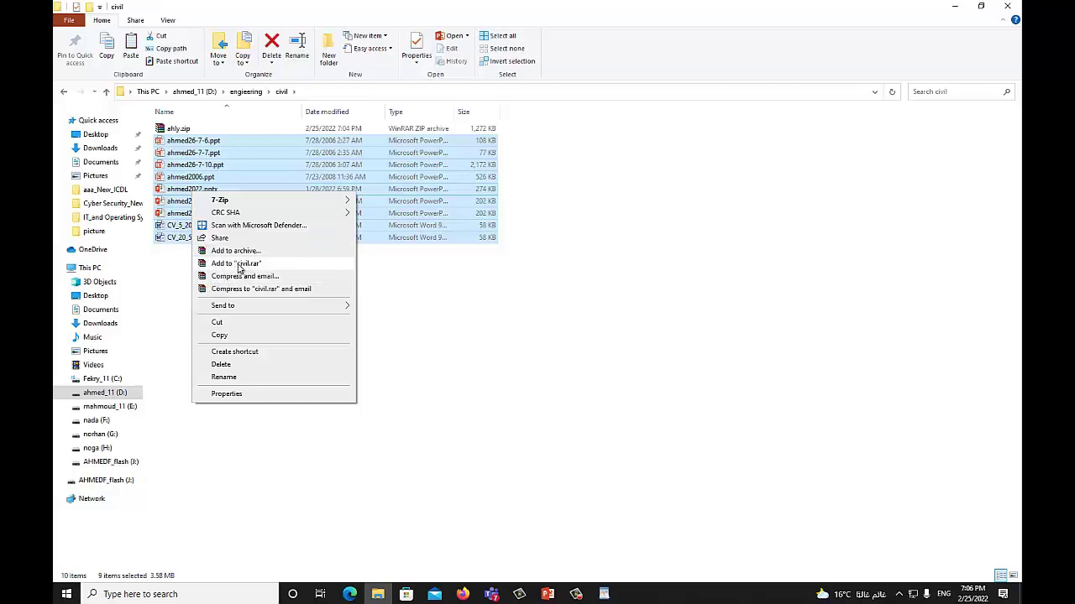
left_click(240, 264)
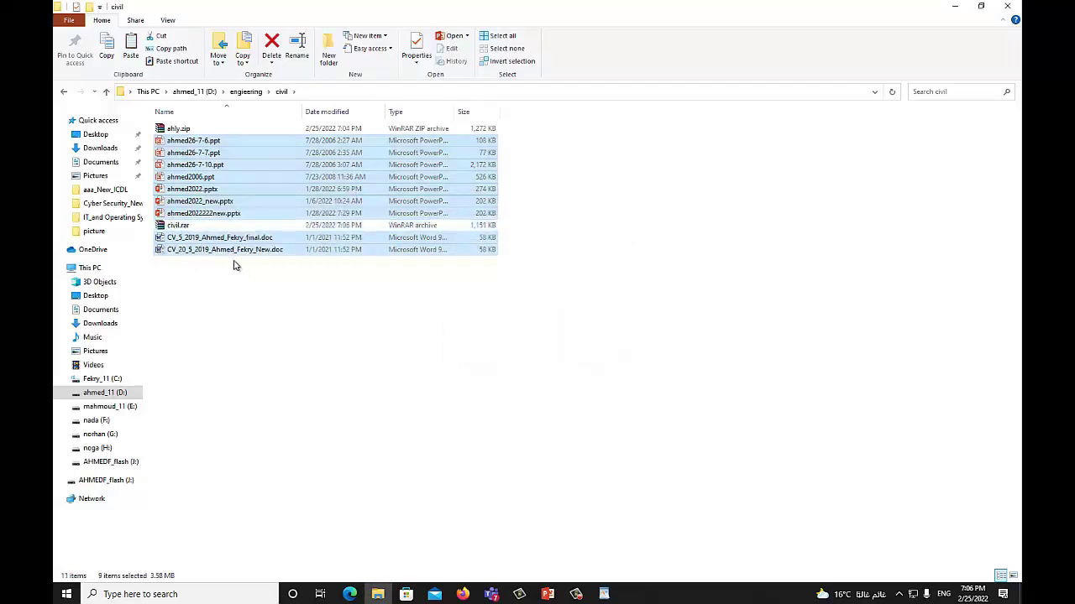
left_click(185, 266)
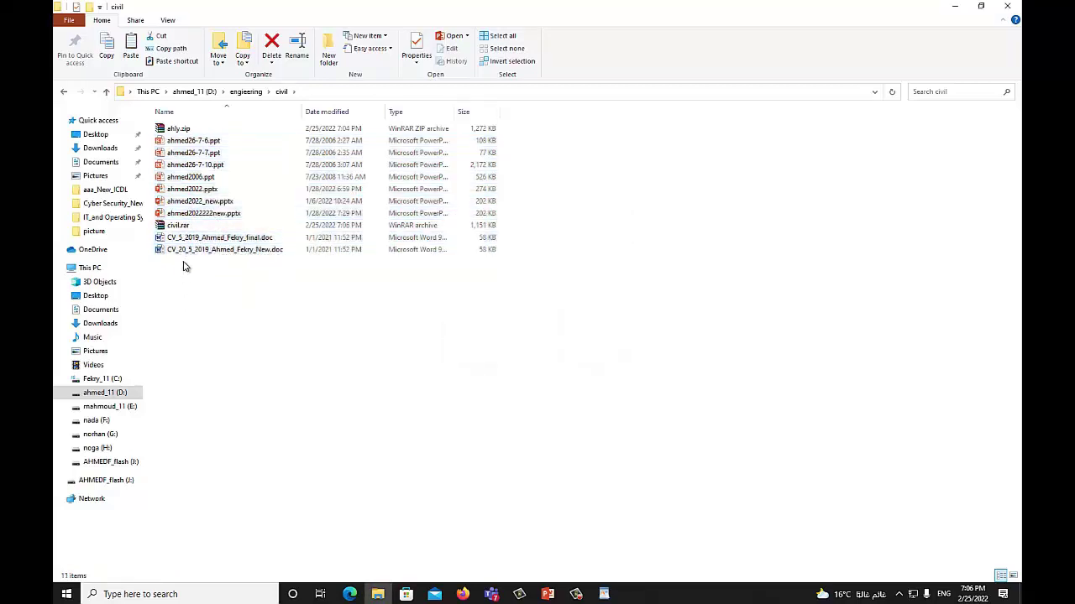
- Copy civil.rar and create a subfolder in the civil folder, keeping the default name New folder
left_click(178, 227)
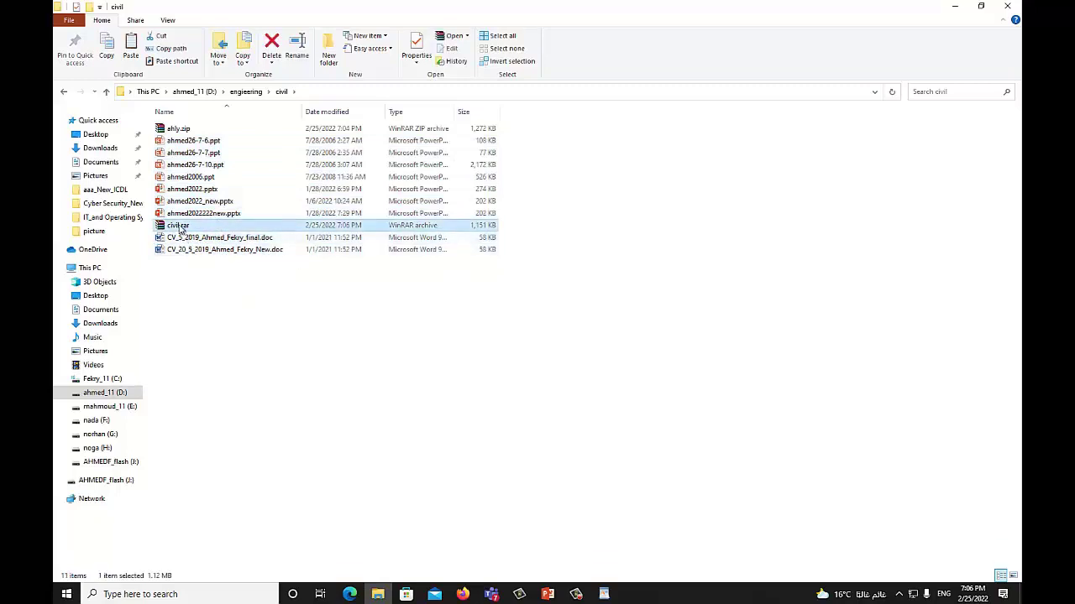
right_click(179, 228)
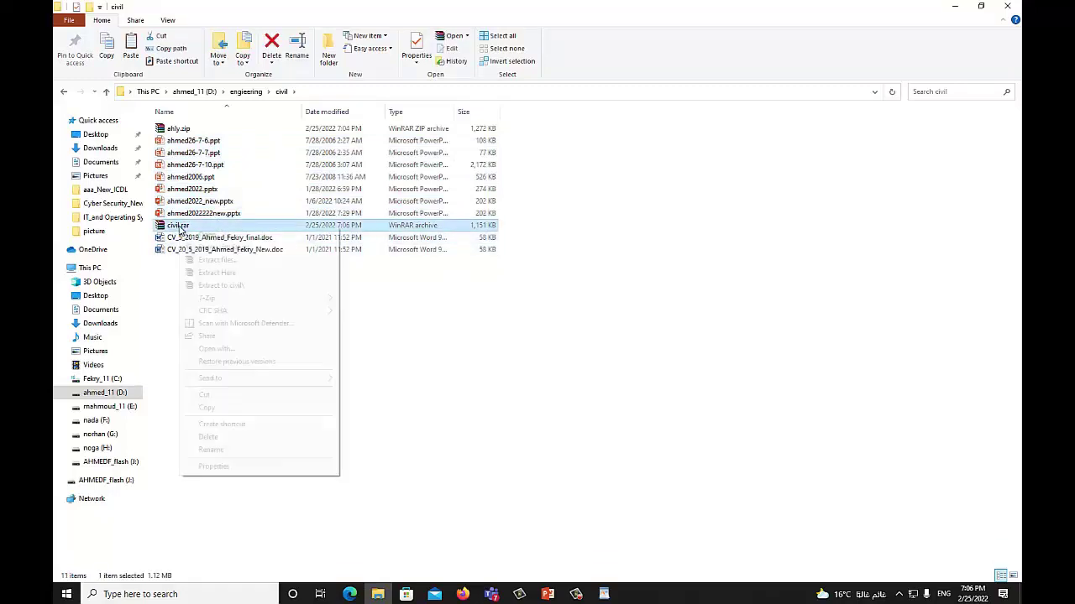
left_click(217, 409)
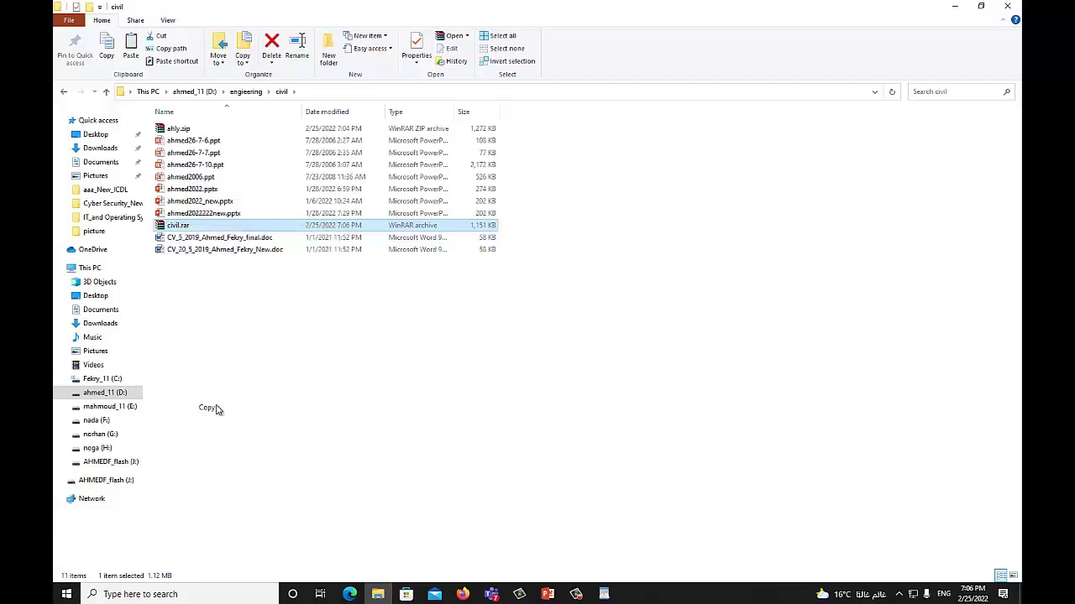
right_click(196, 286)
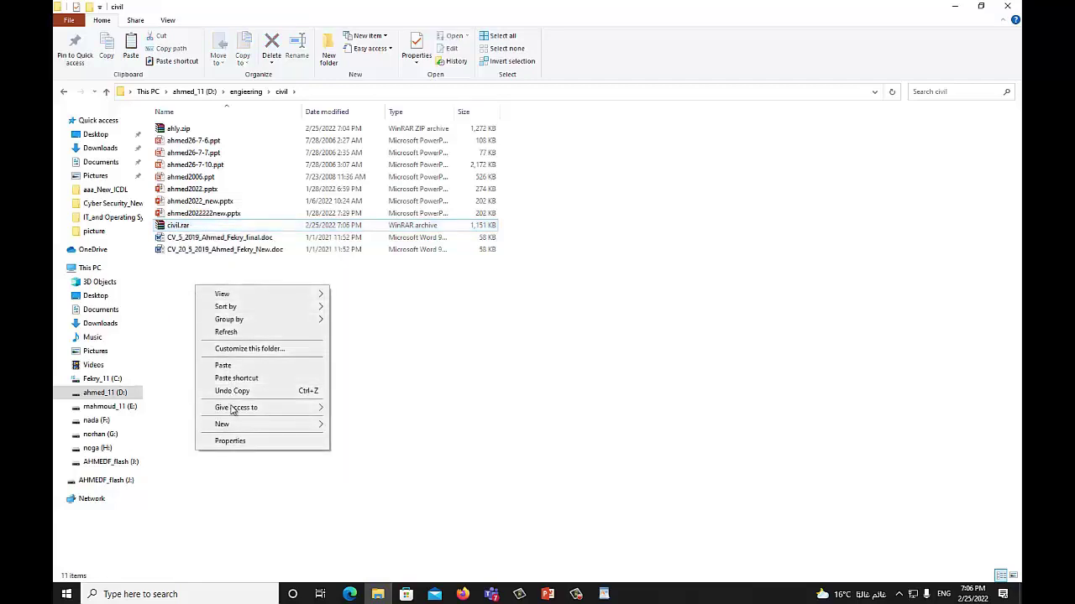
mouse_move(305, 426)
left_click(354, 426)
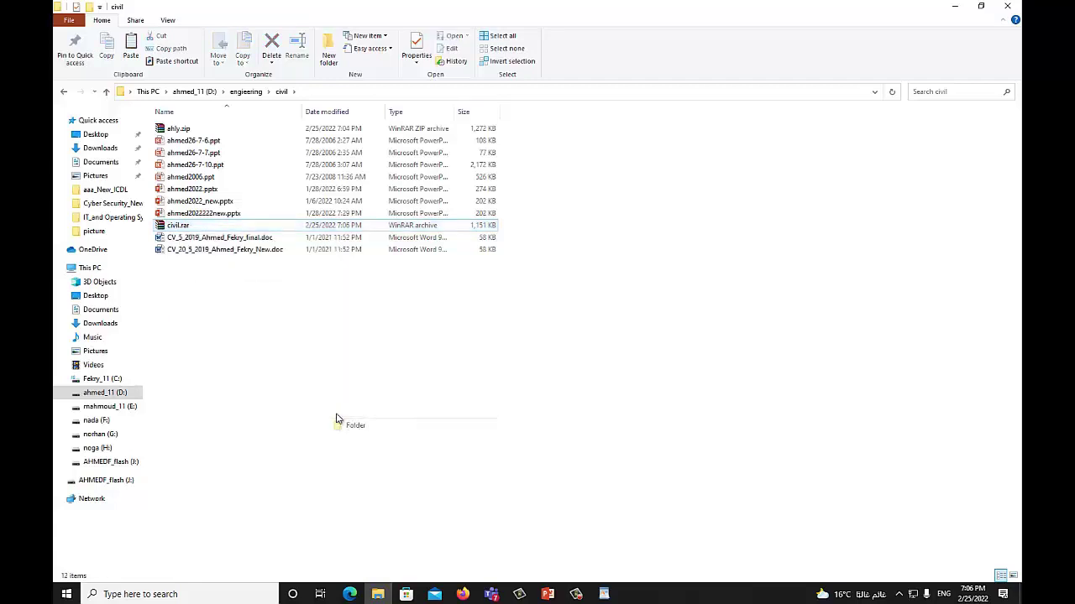
key("Return")
- Paste civil.rar into New folder and extract the archive's files directly there
double_click(178, 130)
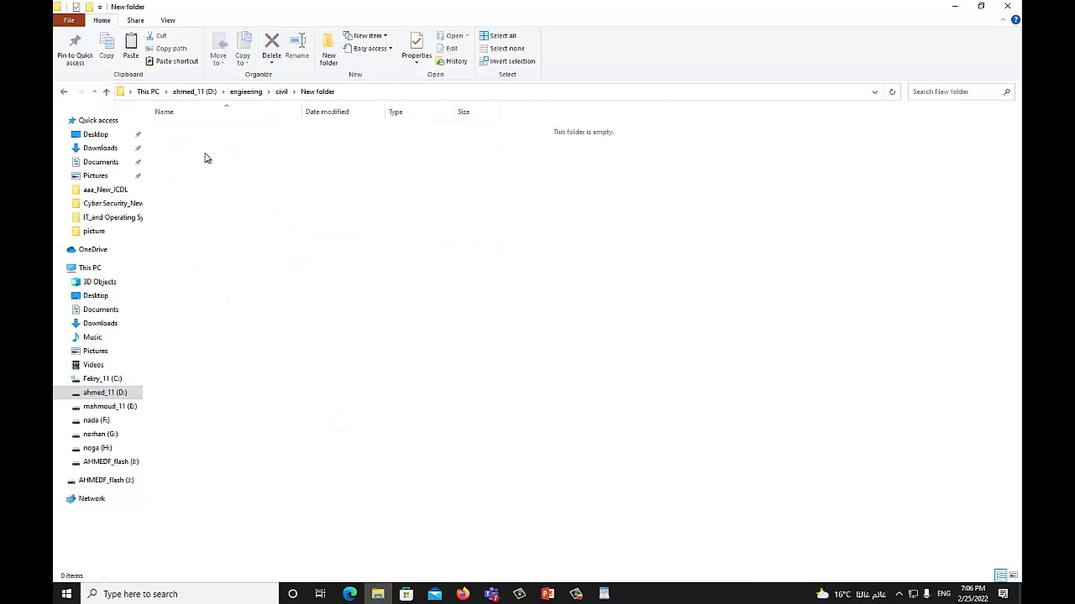
right_click(205, 157)
left_click(243, 235)
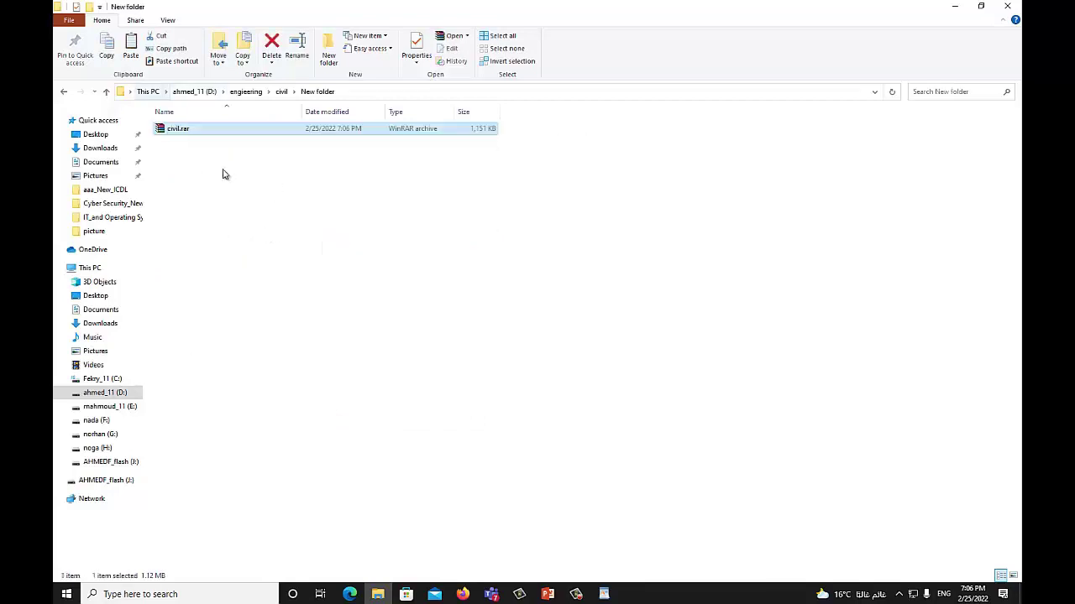
right_click(178, 132)
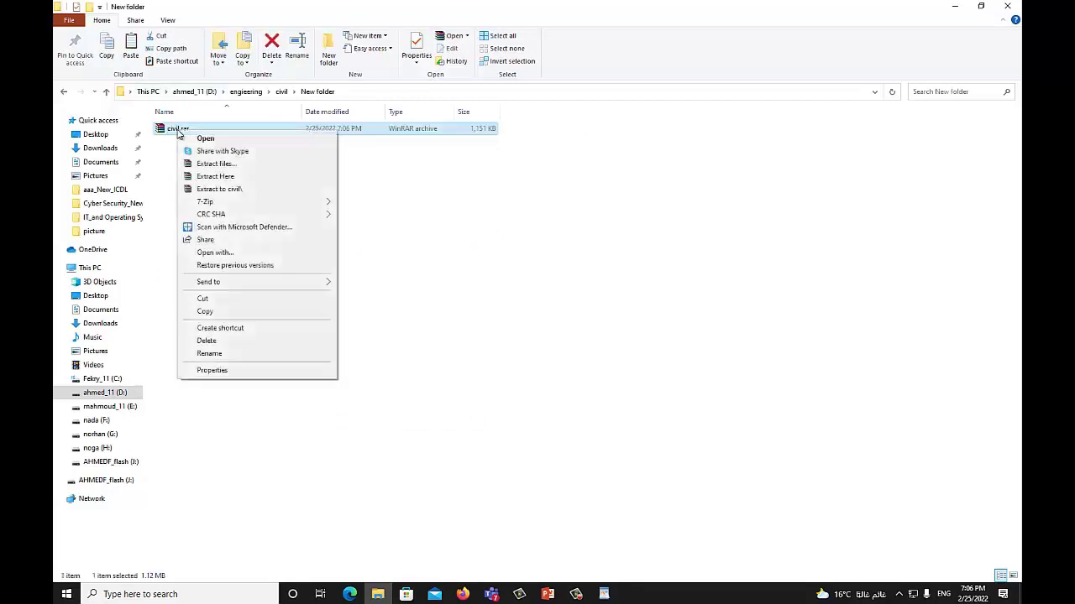
left_click(229, 178)
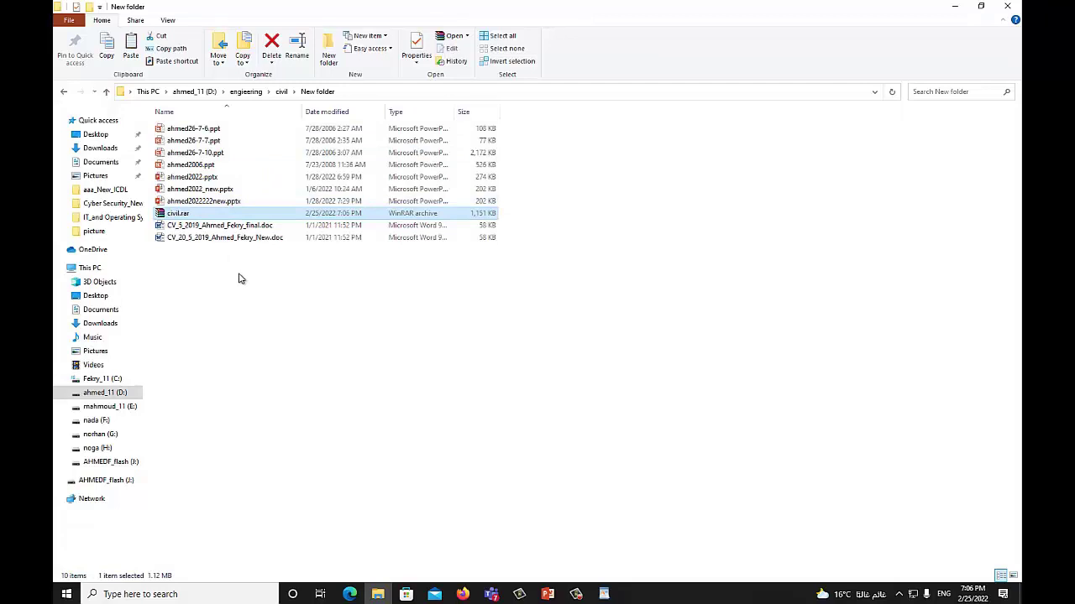
- Extract the civil.rar files to the elect folder inside D:\engieering by choosing that destination in the extraction options
double_click(185, 216)
right_click(186, 217)
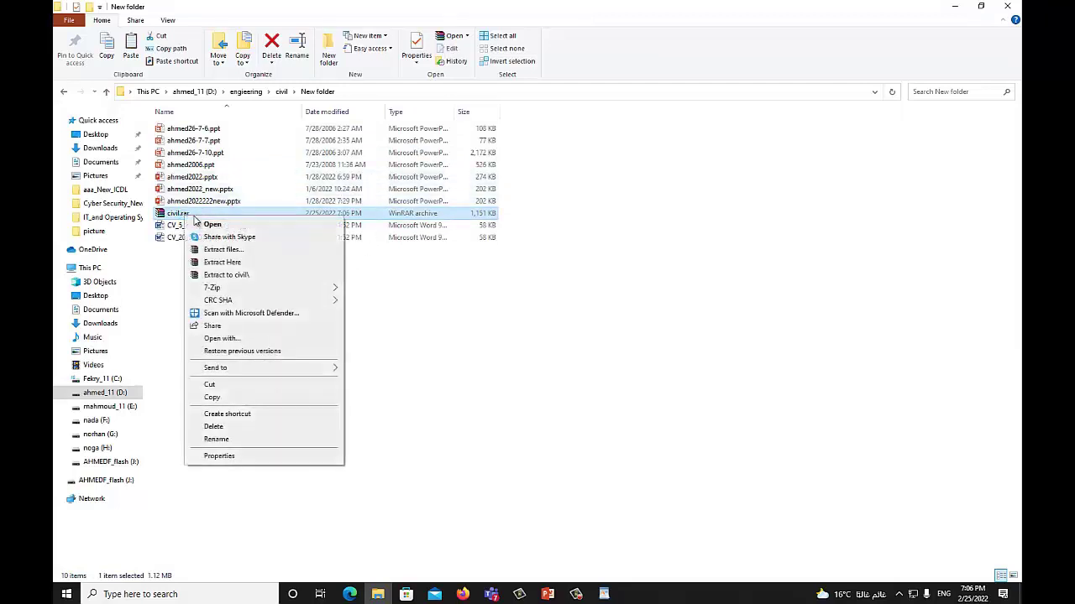
left_click(232, 252)
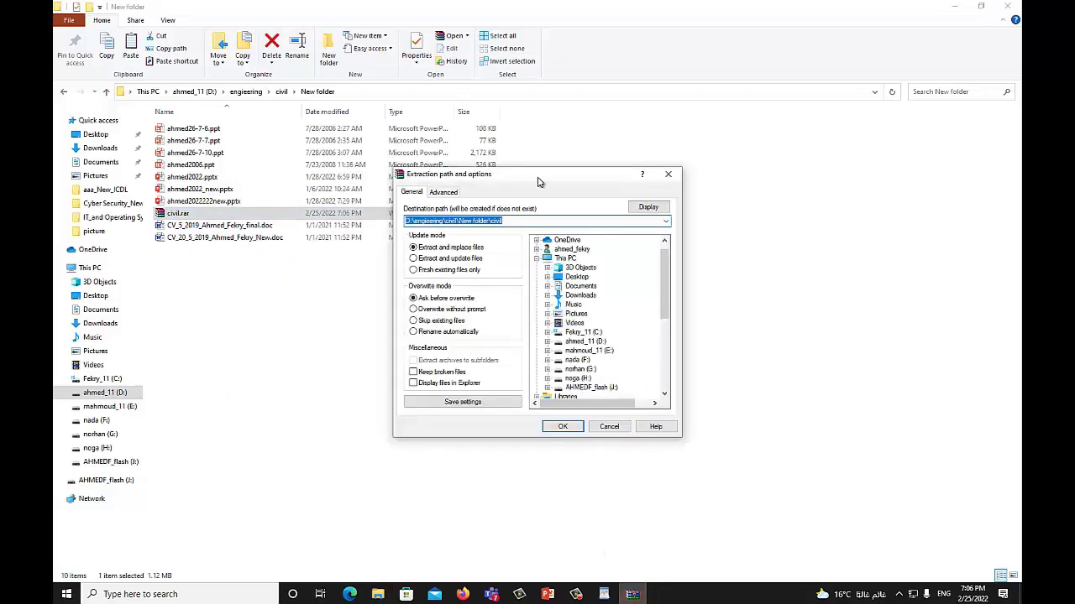
left_click_drag(538, 182, 502, 187)
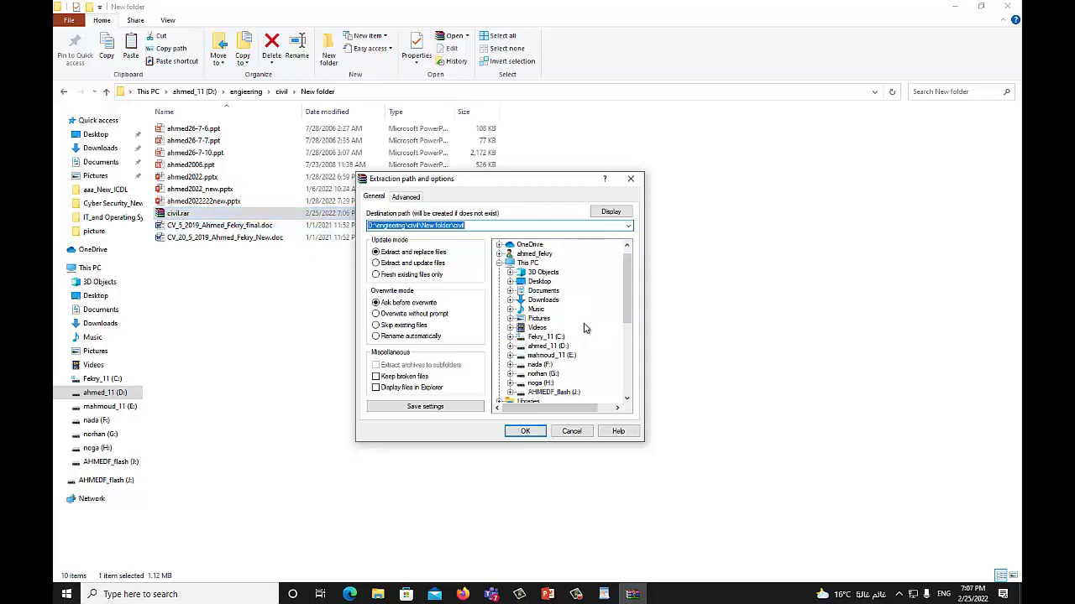
left_click(547, 346)
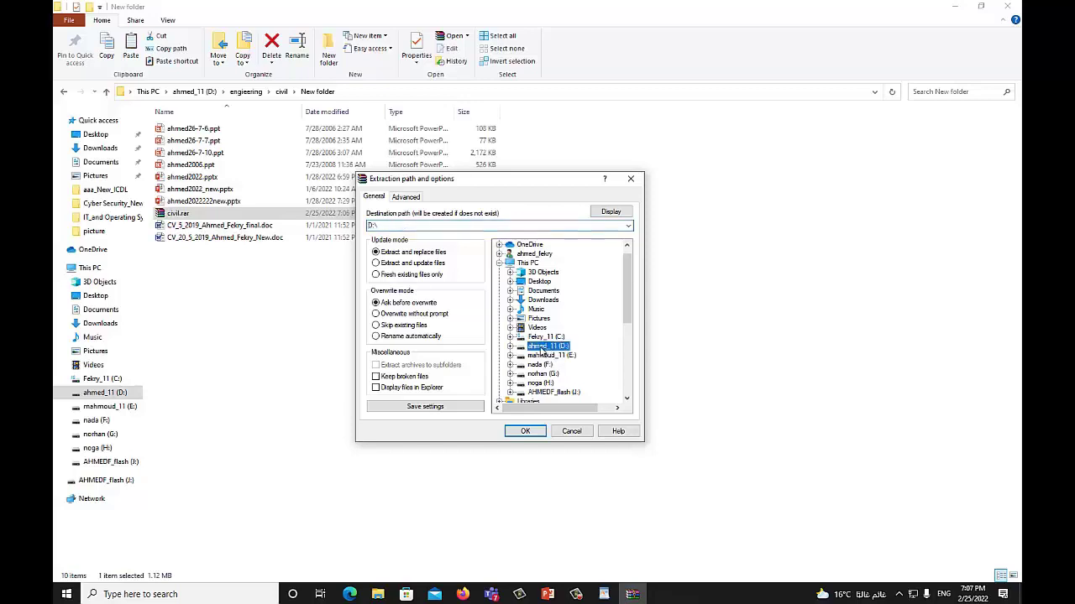
left_click(509, 347)
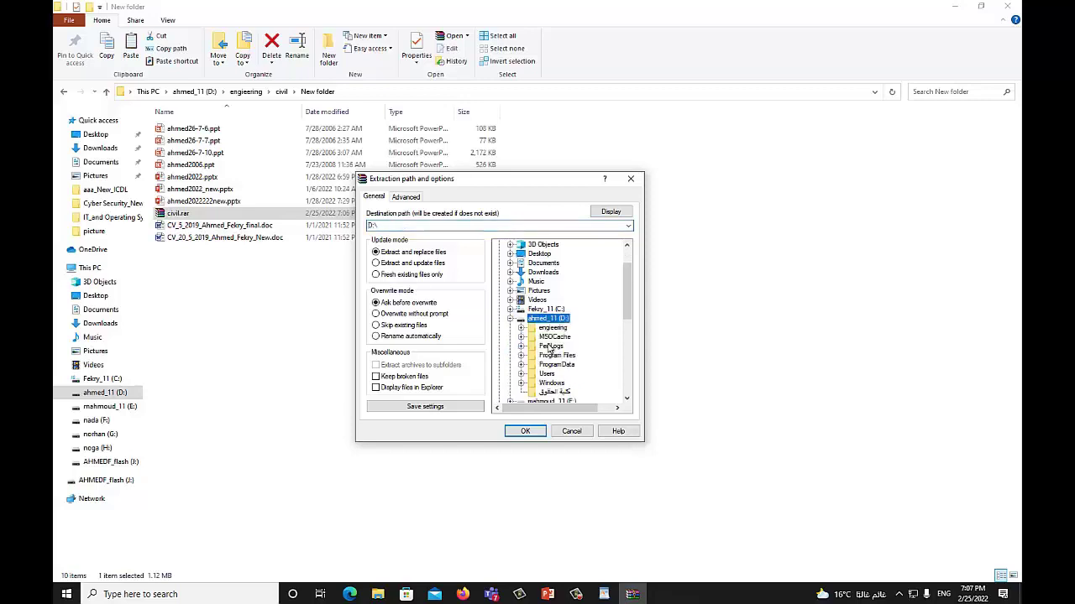
left_click(551, 328)
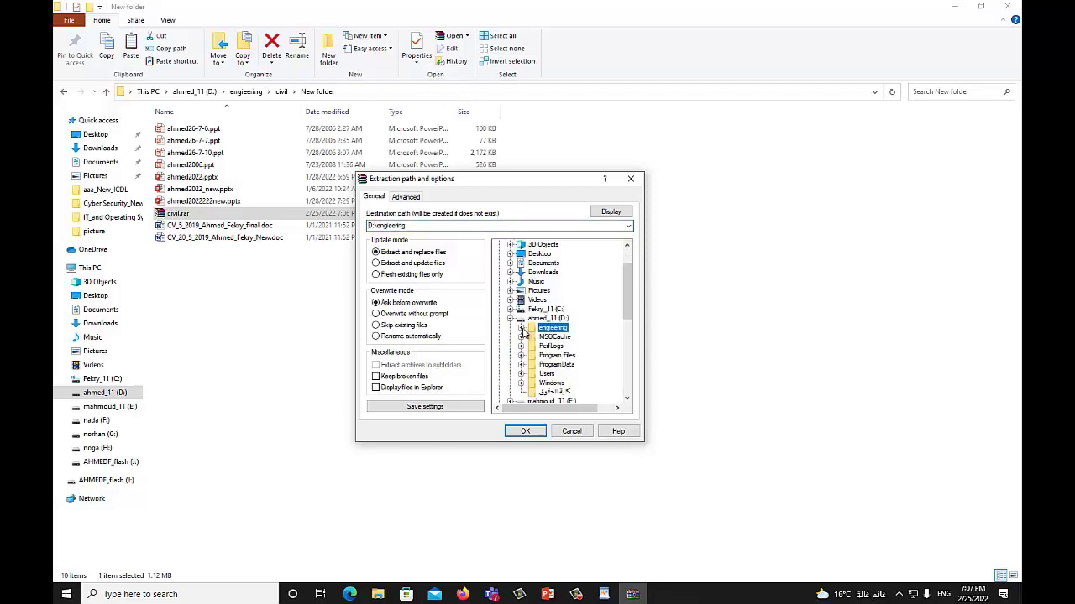
left_click(521, 328)
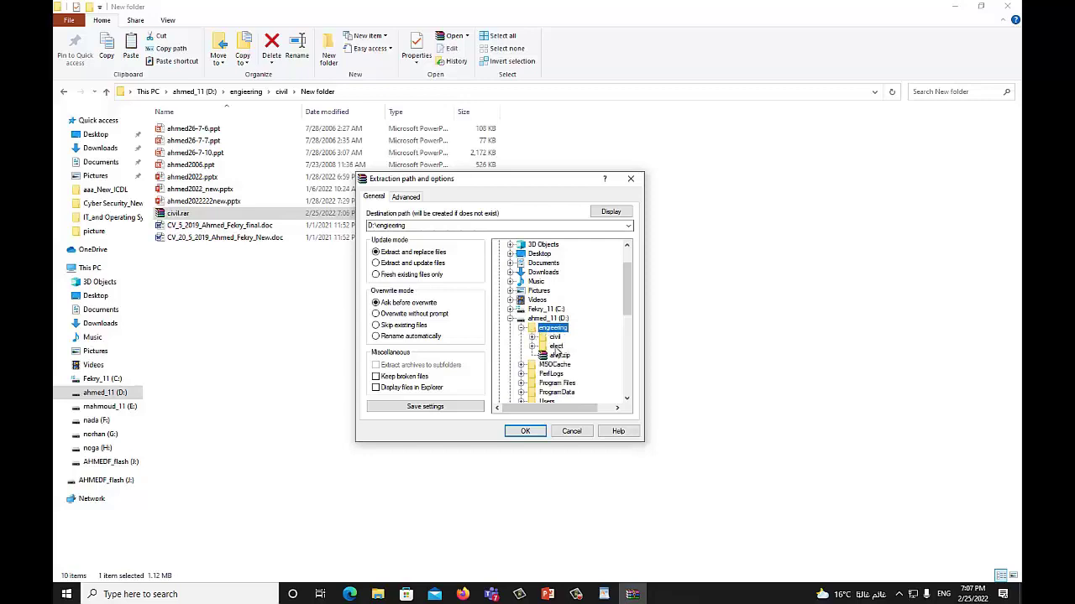
left_click(556, 347)
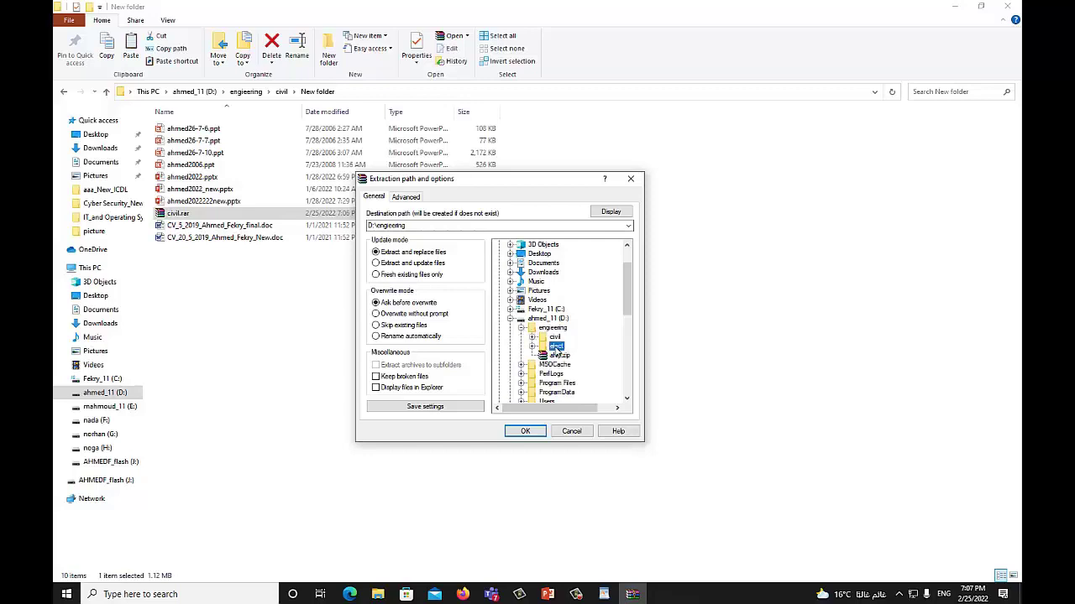
left_click(525, 431)
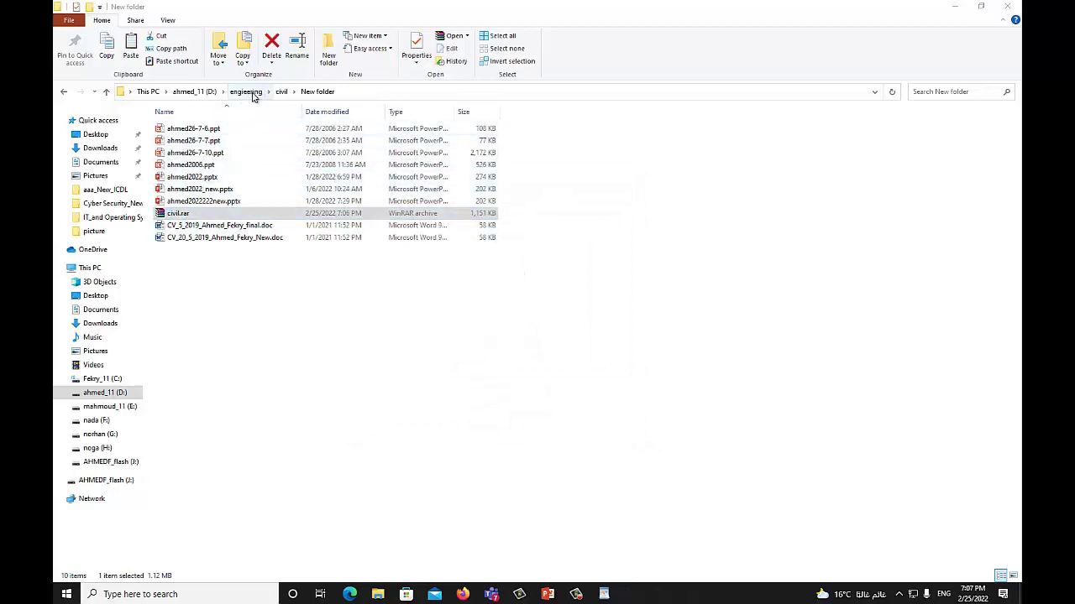
- Open the elect folder inside engieering and display the Send to destinations for the power folder and ahmed26-7-6.ppt together
left_click(246, 91)
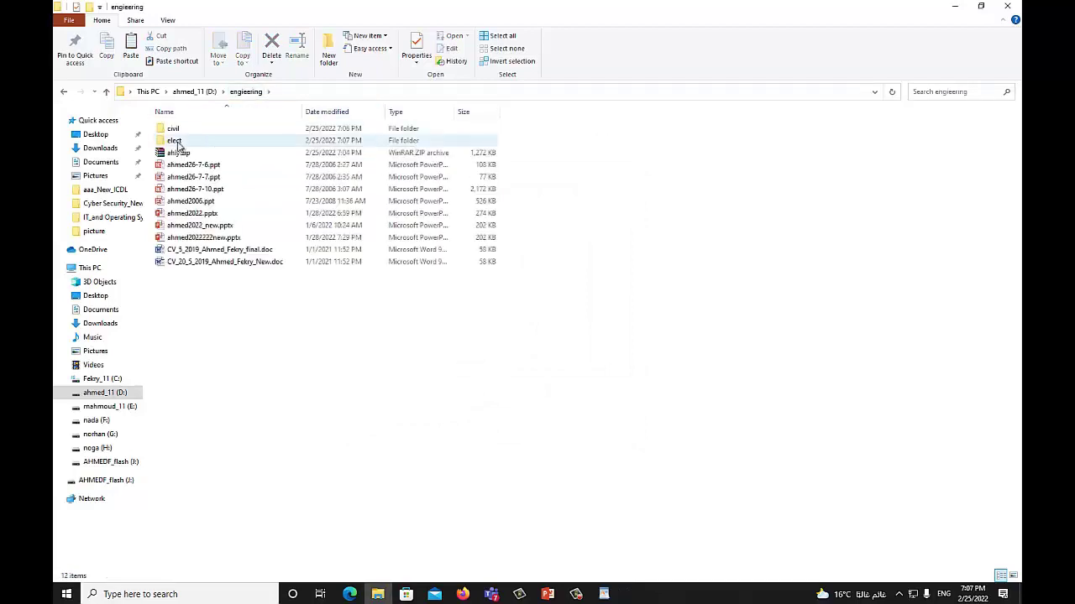
double_click(177, 143)
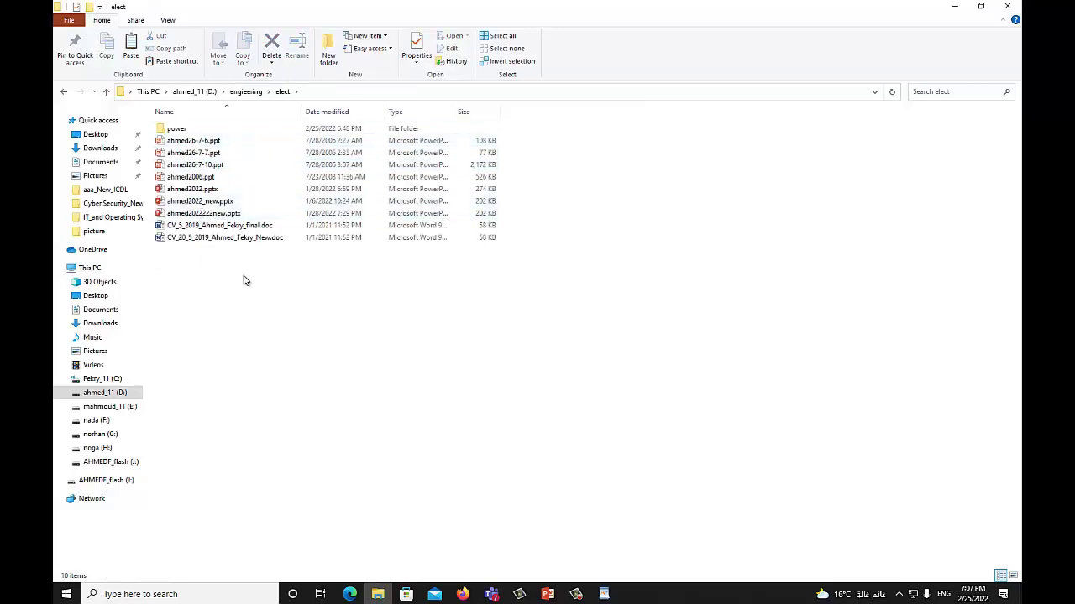
left_click_drag(319, 128, 214, 147)
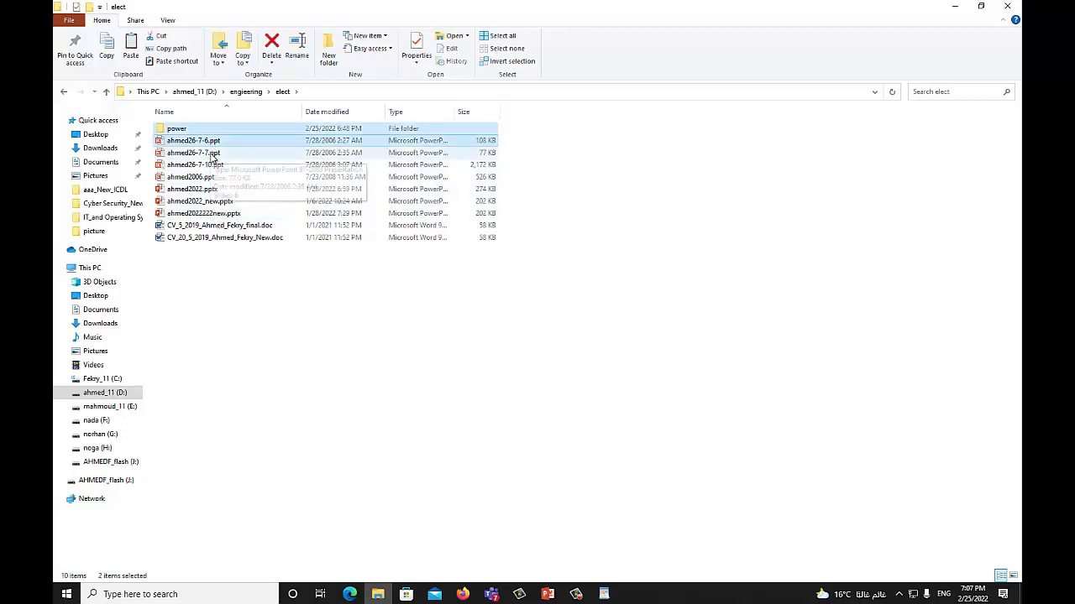
right_click(214, 142)
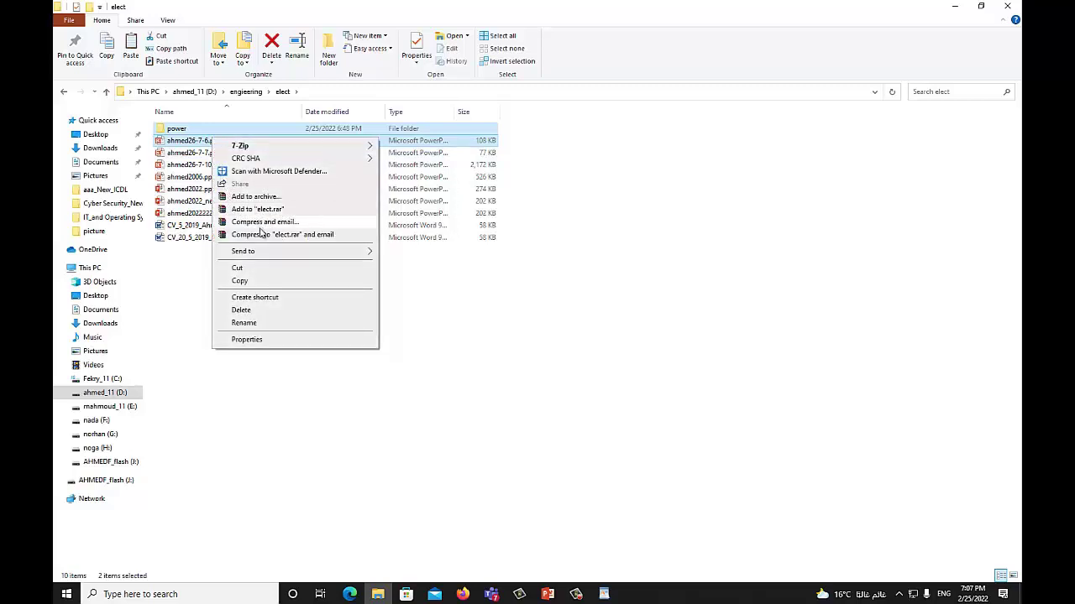
mouse_move(269, 254)
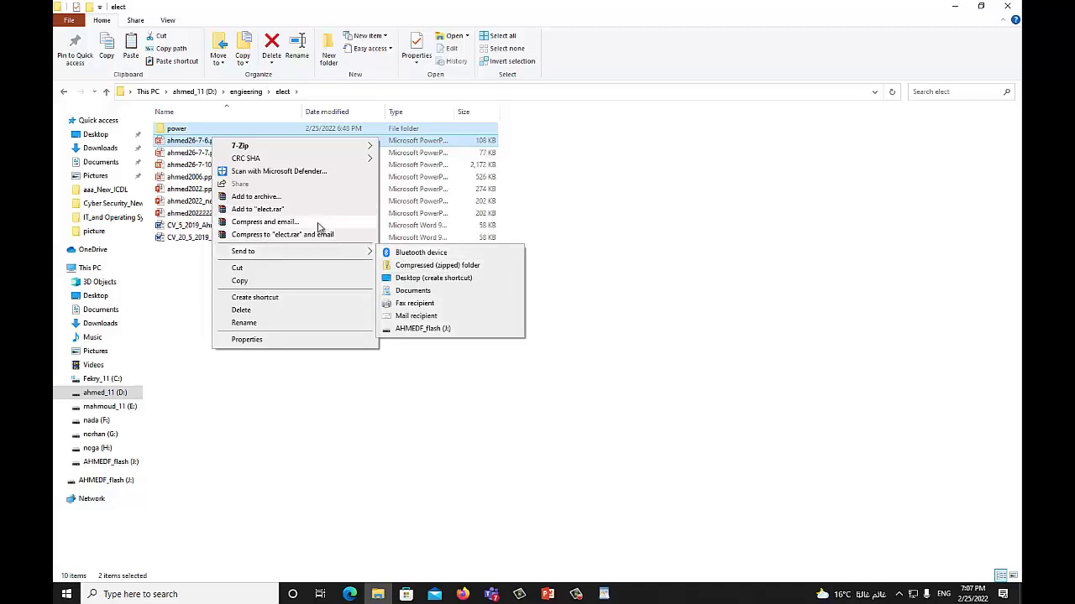
mouse_move(361, 252)
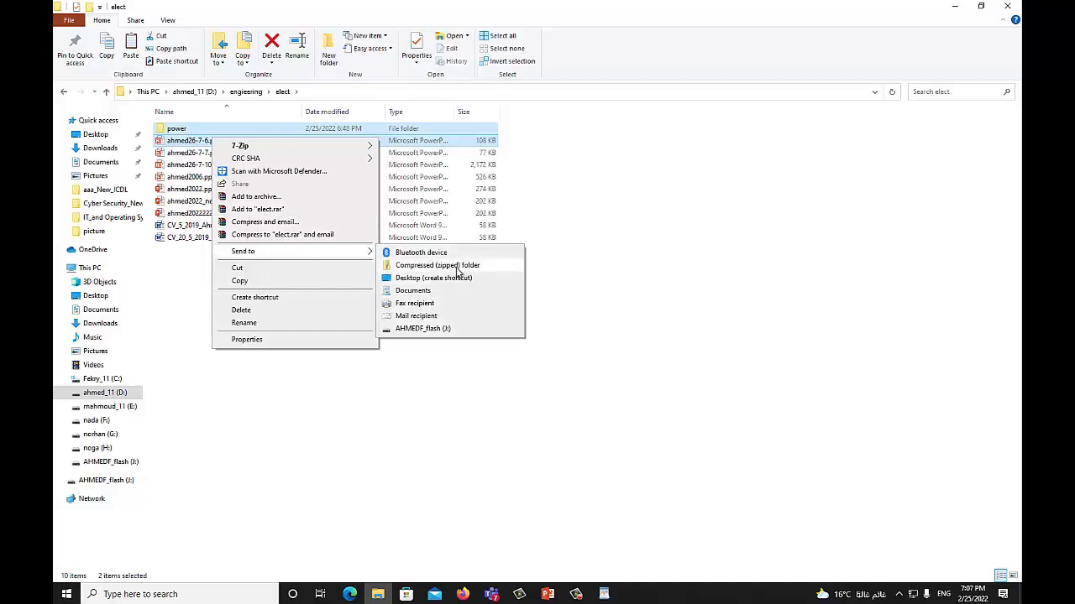
- Switch to PowerPoint to review the file compression item and slide 13, Main parts of window, and bring up the Teams meeting
left_click(548, 595)
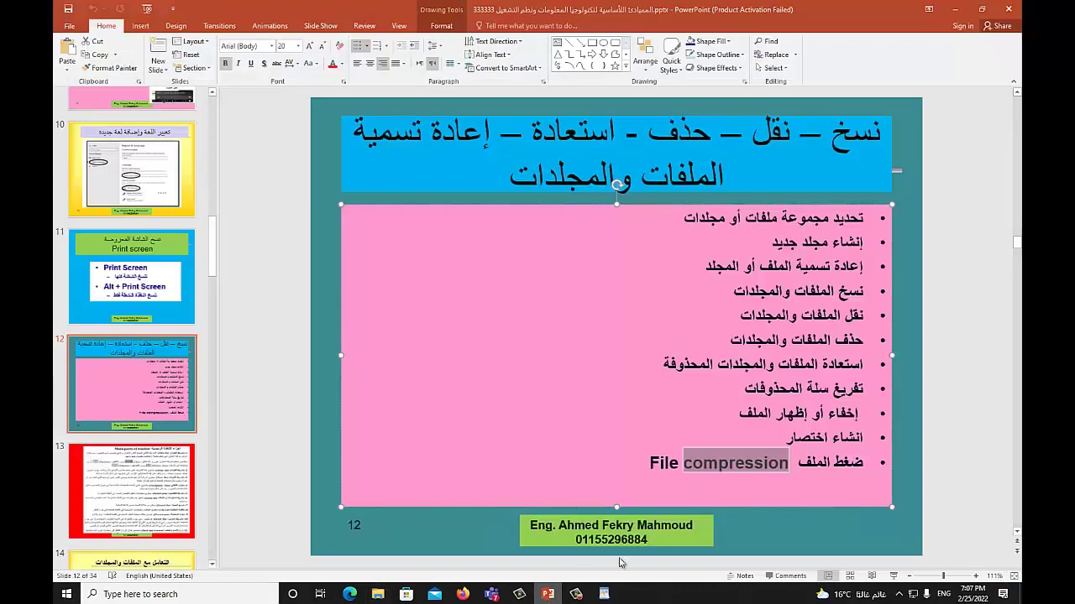
left_click(801, 467)
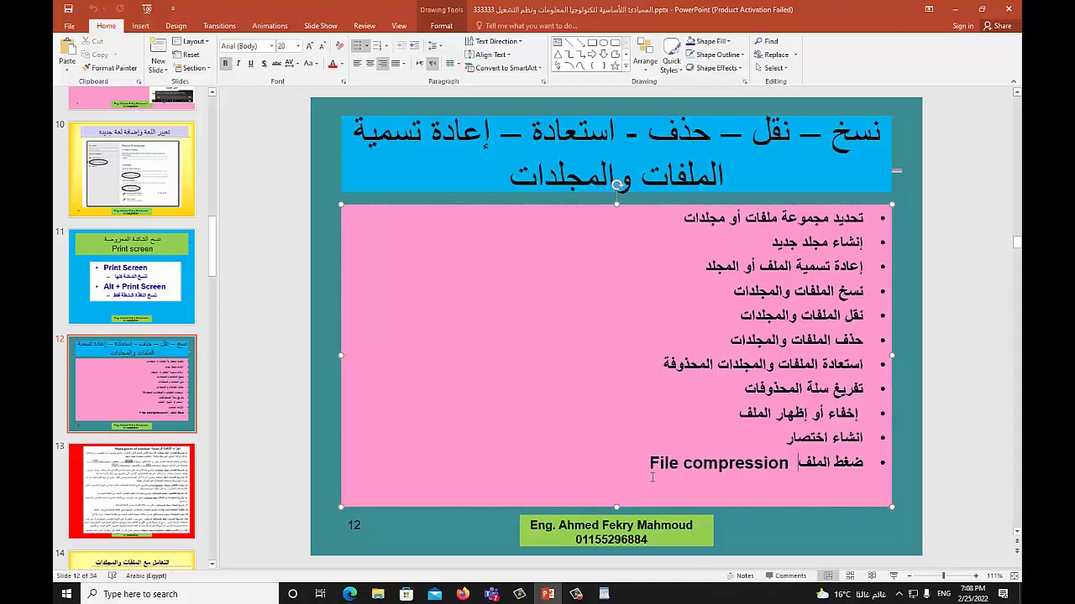
left_click(163, 480)
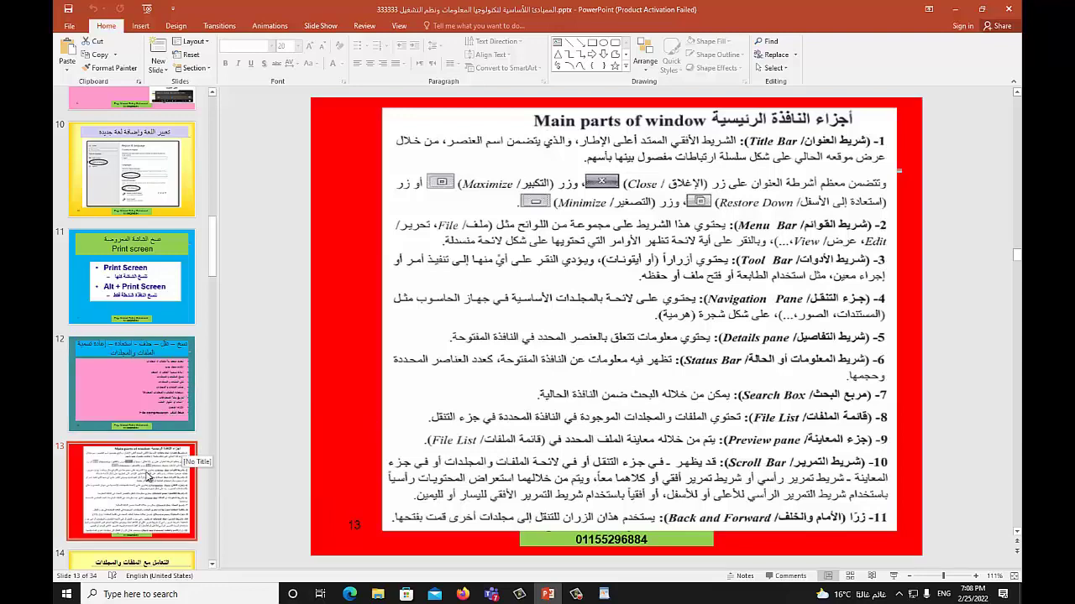
left_click(491, 593)
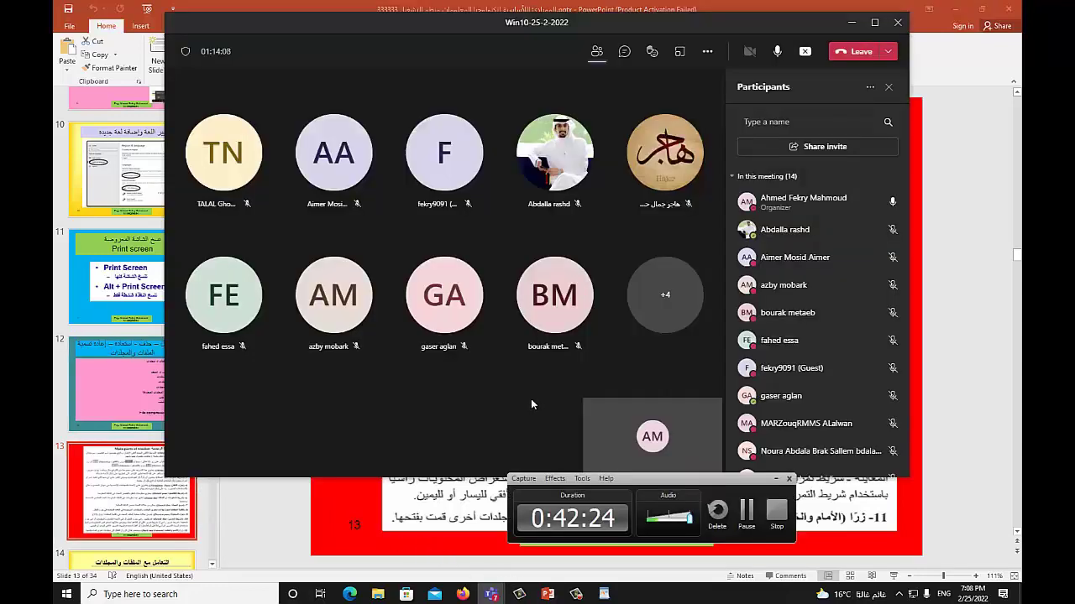